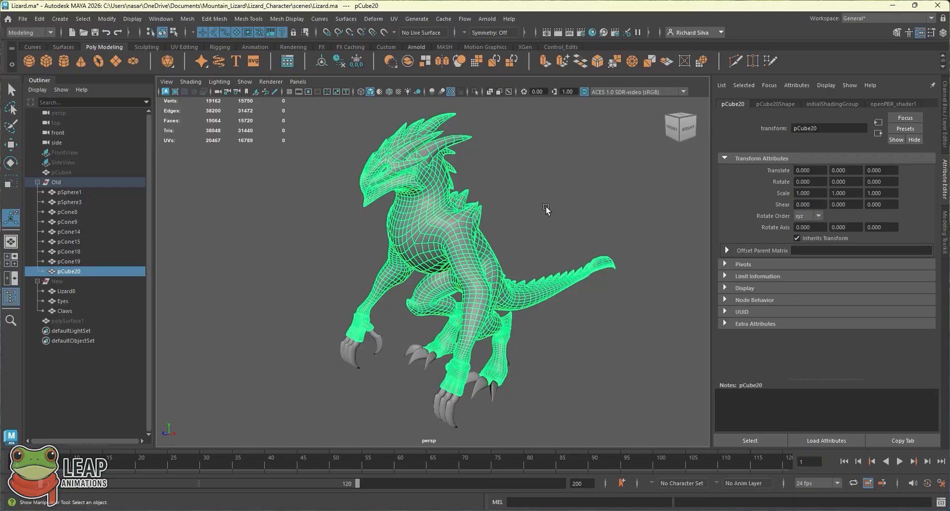
# Examine the wireframe of the lizard's body mesh around the chest, shoulders and arms, and clear the selection
pyautogui.keyDown('alt'); pyautogui.moveTo(461, 215); pyautogui.dragTo(476, 202); pyautogui.keyUp('alt')
pyautogui.scroll(5, 476, 202)
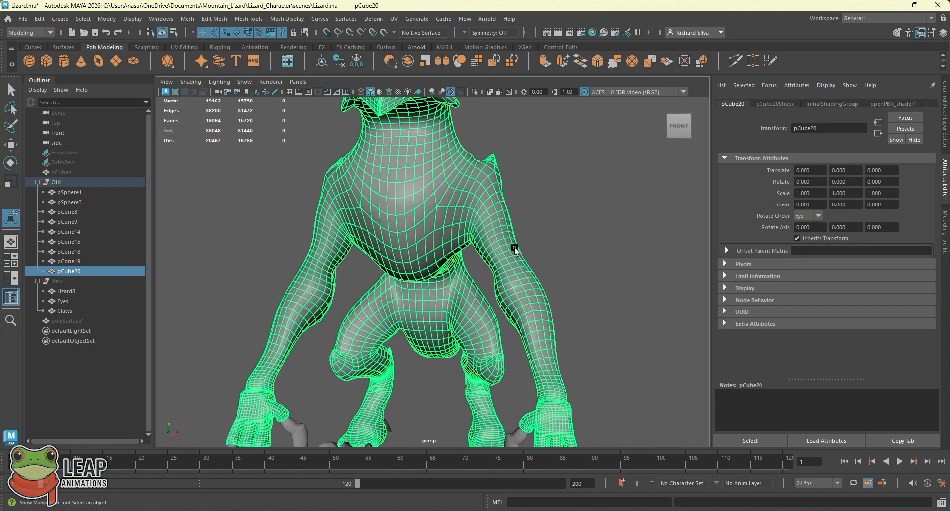
pyautogui.keyDown('alt'); pyautogui.moveTo(438, 164); pyautogui.dragTo(437, 227, button='middle'); pyautogui.keyUp('alt')
pyautogui.scroll(3, 438, 227)
pyautogui.keyDown('alt'); pyautogui.moveTo(453, 270); pyautogui.dragTo(454, 225, button='middle'); pyautogui.keyUp('alt')
pyautogui.keyDown('alt'); pyautogui.moveTo(470, 223); pyautogui.dragTo(506, 191); pyautogui.keyUp('alt')
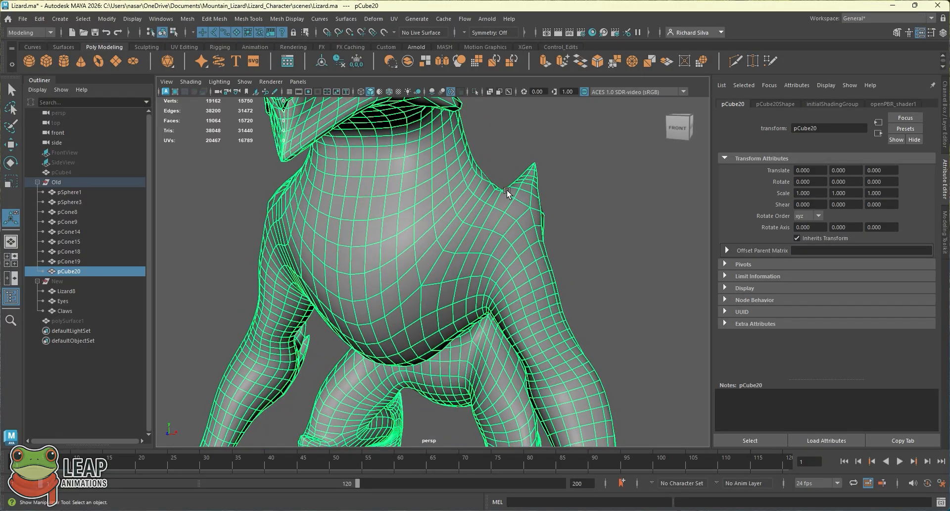
pyautogui.keyDown('alt'); pyautogui.moveTo(483, 288); pyautogui.dragTo(440, 218); pyautogui.keyUp('alt')
pyautogui.keyDown('alt'); pyautogui.moveTo(441, 218); pyautogui.dragTo(391, 223, button='right'); pyautogui.keyUp('alt')
pyautogui.click(345, 286)
pyautogui.keyDown('alt'); pyautogui.moveTo(345, 286); pyautogui.dragTo(373, 269); pyautogui.keyUp('alt')
pyautogui.keyDown('alt'); pyautogui.moveTo(373, 269); pyautogui.dragTo(327, 247, button='right'); pyautogui.keyUp('alt')
pyautogui.keyDown('alt'); pyautogui.moveTo(326, 247); pyautogui.dragTo(394, 241); pyautogui.keyUp('alt')
pyautogui.keyDown('alt'); pyautogui.moveTo(393, 242); pyautogui.dragTo(387, 242, button='right'); pyautogui.keyUp('alt')
pyautogui.keyDown('alt'); pyautogui.moveTo(388, 241); pyautogui.dragTo(430, 246); pyautogui.keyUp('alt')
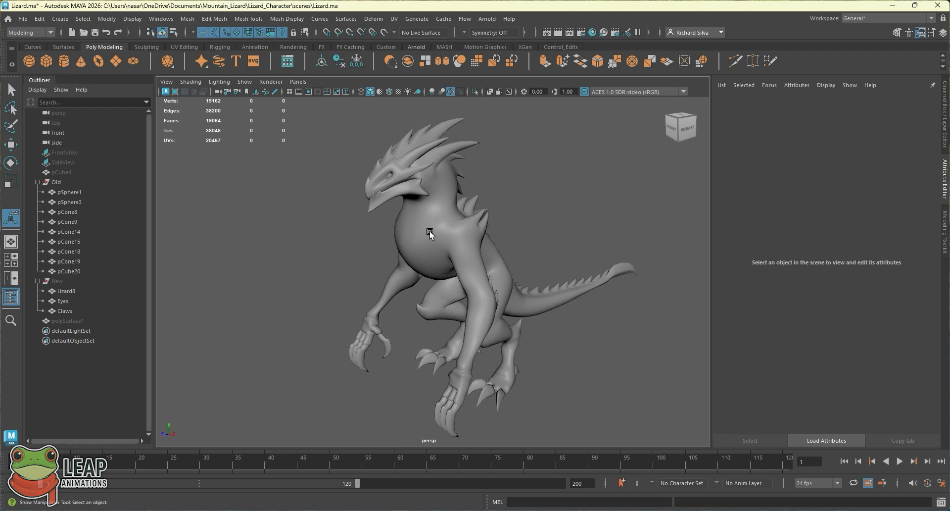
# Select the lizard's body mesh and view its topology from the front and the side
pyautogui.keyDown('alt'); pyautogui.moveTo(421, 225); pyautogui.dragTo(473, 236); pyautogui.keyUp('alt')
pyautogui.click(492, 271)
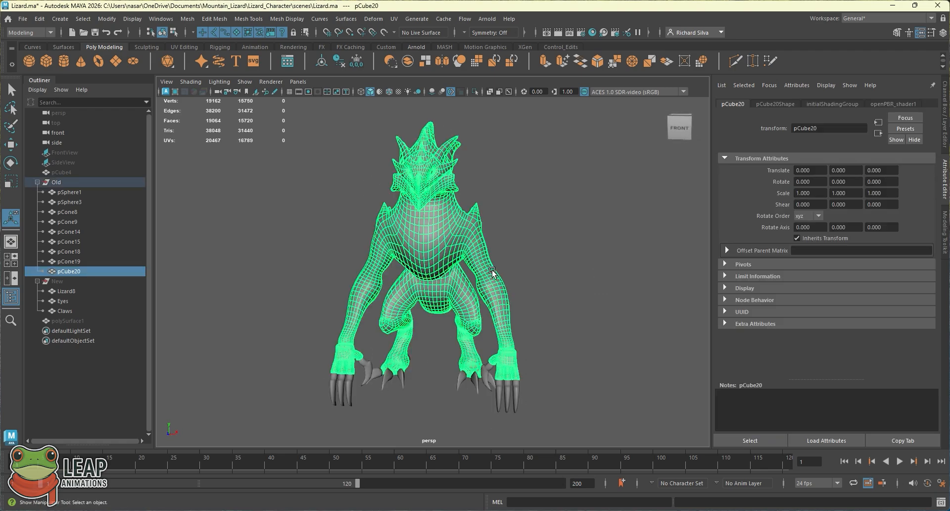
pyautogui.keyDown('alt'); pyautogui.moveTo(492, 272); pyautogui.dragTo(481, 245); pyautogui.keyUp('alt')
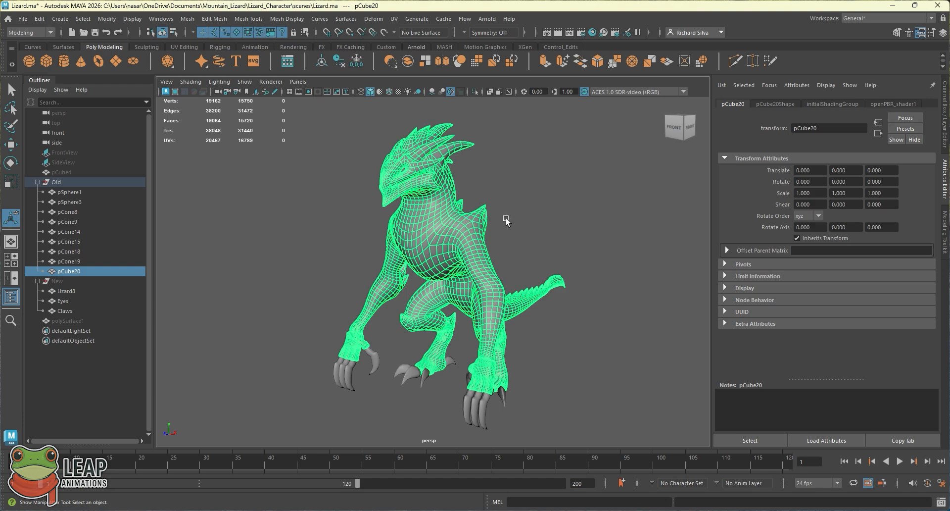
pyautogui.moveTo(504, 220)
pyautogui.keyDown('alt'); pyautogui.mouseDown()
pyautogui.moveTo(483, 218)
pyautogui.moveTo(500, 210)
pyautogui.moveTo(514, 231)
pyautogui.moveTo(500, 218)
pyautogui.mouseUp(); pyautogui.keyUp('alt')
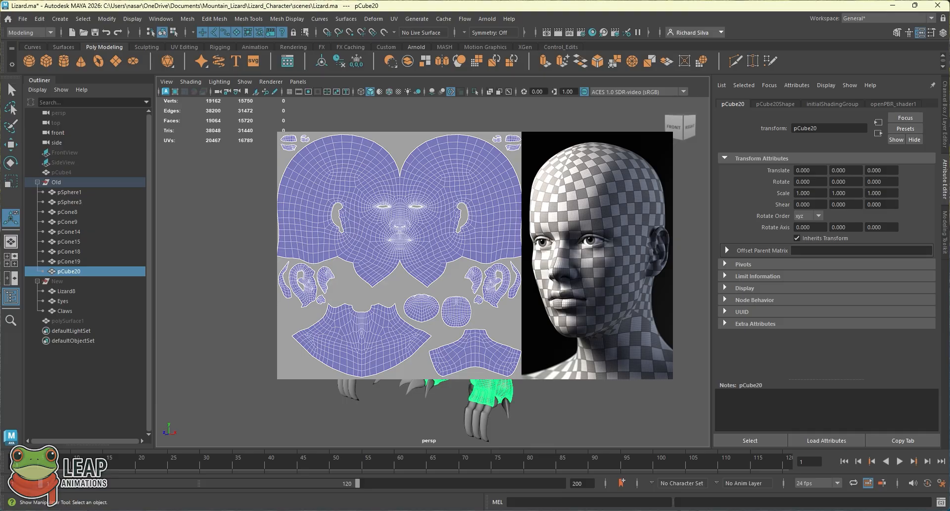
pyautogui.hotkey('alt', 'd')
pyautogui.keyDown('alt'); pyautogui.moveTo(453, 232); pyautogui.dragTo(428, 232); pyautogui.keyUp('alt')
pyautogui.keyDown('alt'); pyautogui.moveTo(328, 239); pyautogui.dragTo(391, 240); pyautogui.keyUp('alt')
pyautogui.click(433, 240)
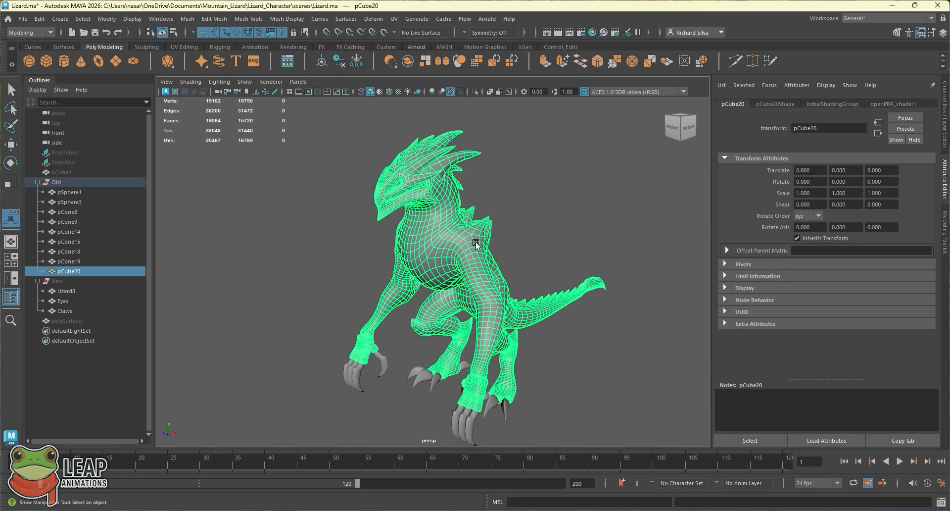
pyautogui.keyDown('alt'); pyautogui.moveTo(476, 242); pyautogui.dragTo(433, 212); pyautogui.keyUp('alt')
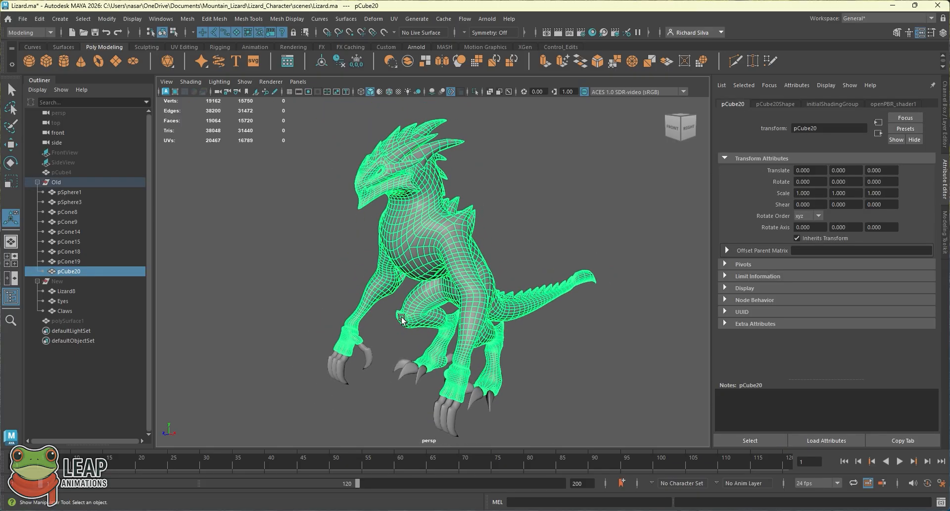
# Select individual hand and foot claws to check which pieces are separate from the body, and clear the selection
pyautogui.click(347, 366)
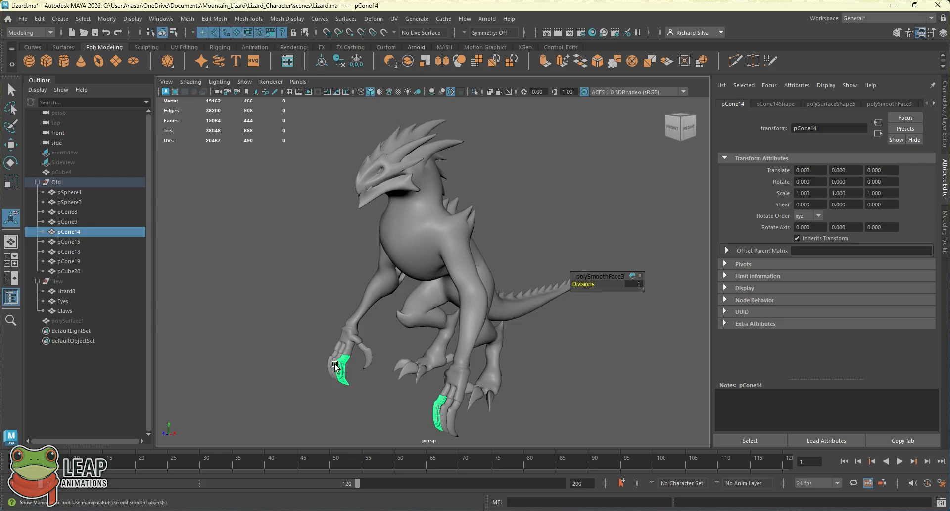
pyautogui.click(332, 366)
pyautogui.click(379, 342)
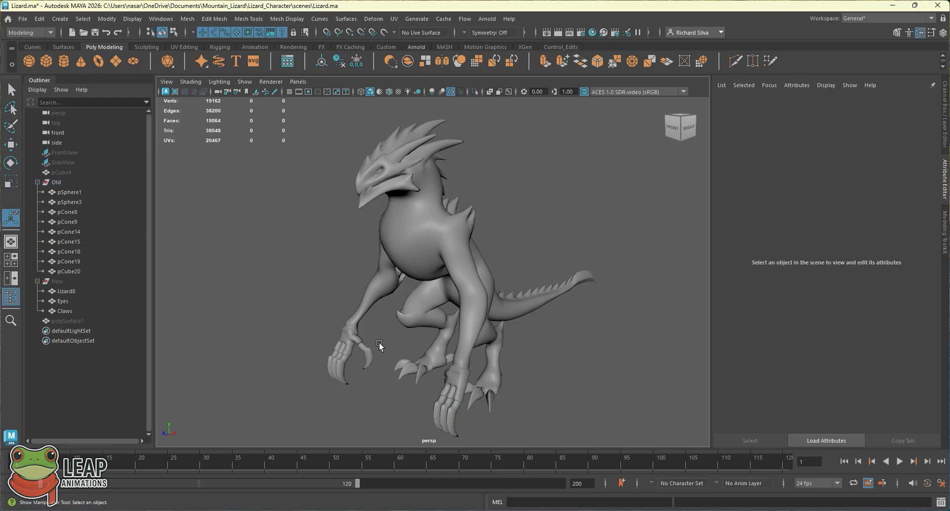
pyautogui.click(369, 351)
pyautogui.click(402, 369)
pyautogui.click(492, 391)
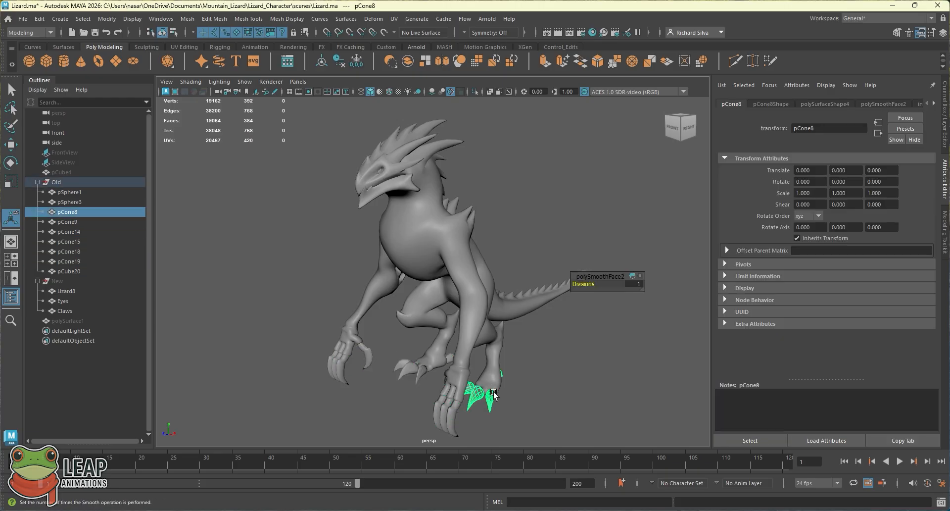
pyautogui.click(468, 283)
pyautogui.click(474, 191)
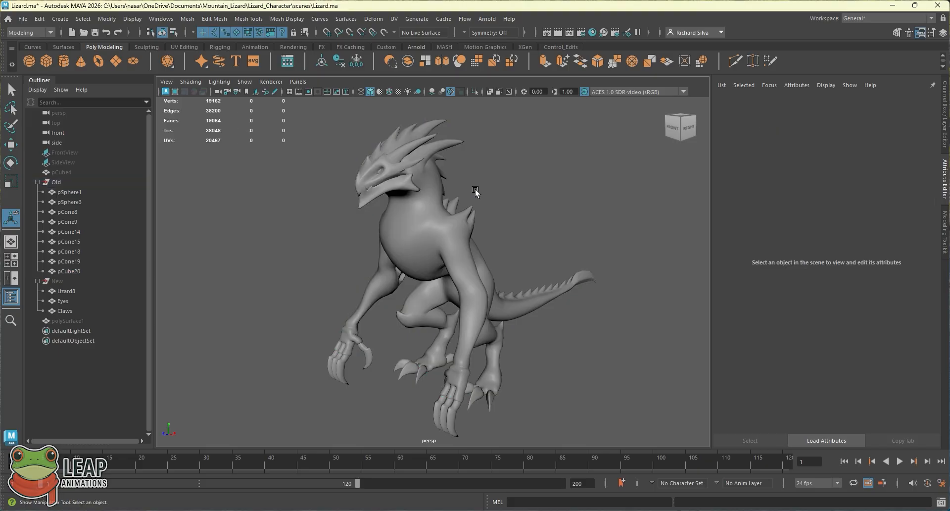
# Inspect the lizard's body from the side, back and front, both shaded and with its wireframe highlighted
pyautogui.keyDown('alt'); pyautogui.moveTo(475, 189); pyautogui.dragTo(415, 186); pyautogui.keyUp('alt')
pyautogui.scroll(2, 440, 208)
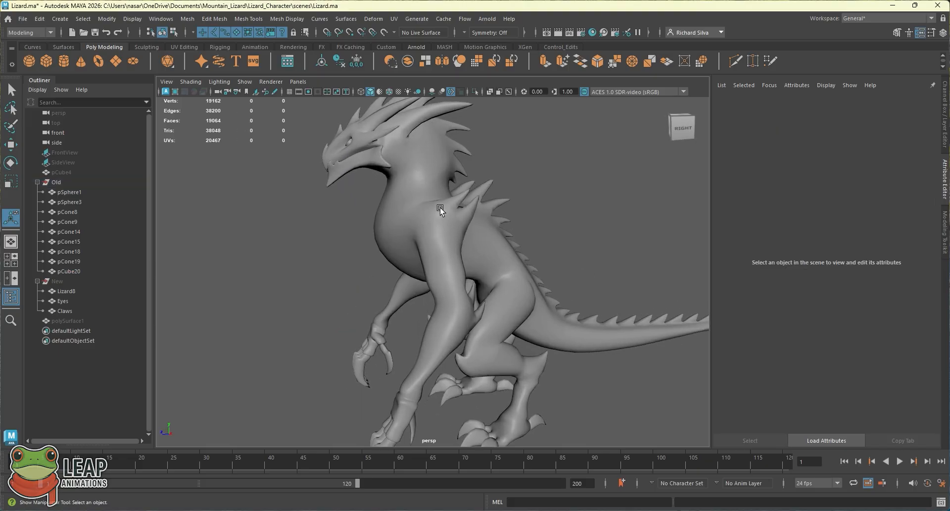
pyautogui.keyDown('alt'); pyautogui.moveTo(441, 208); pyautogui.dragTo(437, 252, button='middle'); pyautogui.keyUp('alt')
pyautogui.keyDown('alt'); pyautogui.moveTo(438, 253); pyautogui.dragTo(459, 194); pyautogui.keyUp('alt')
pyautogui.click(406, 216)
pyautogui.keyDown('alt'); pyautogui.moveTo(472, 225); pyautogui.dragTo(382, 346); pyautogui.keyUp('alt')
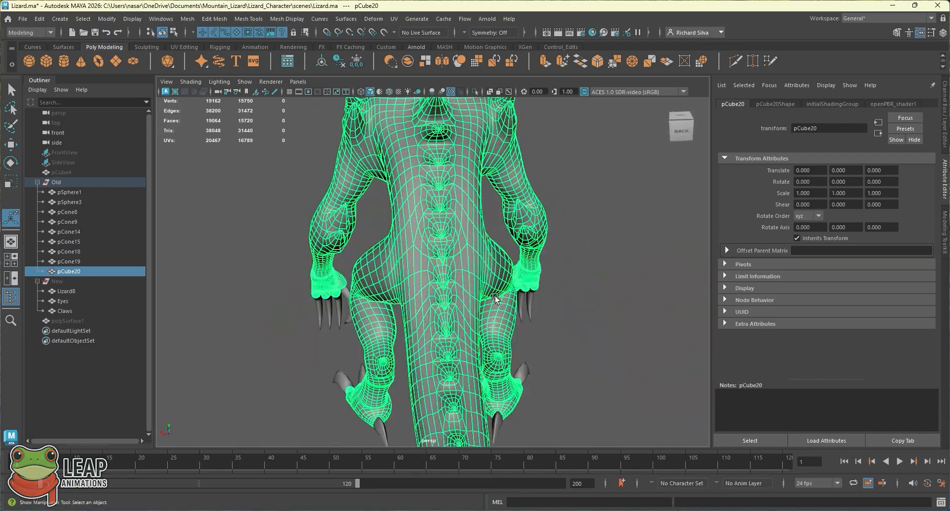
pyautogui.keyDown('alt'); pyautogui.moveTo(497, 299); pyautogui.dragTo(570, 292); pyautogui.keyUp('alt')
pyautogui.keyDown('alt'); pyautogui.moveTo(417, 218); pyautogui.dragTo(524, 213); pyautogui.keyUp('alt')
pyautogui.click(521, 211)
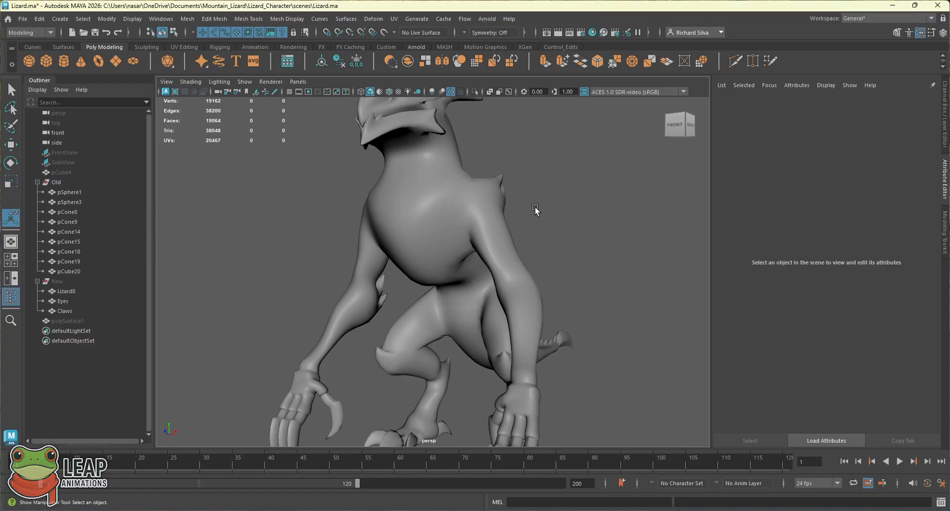
pyautogui.keyDown('alt'); pyautogui.moveTo(532, 210); pyautogui.dragTo(531, 251); pyautogui.keyUp('alt')
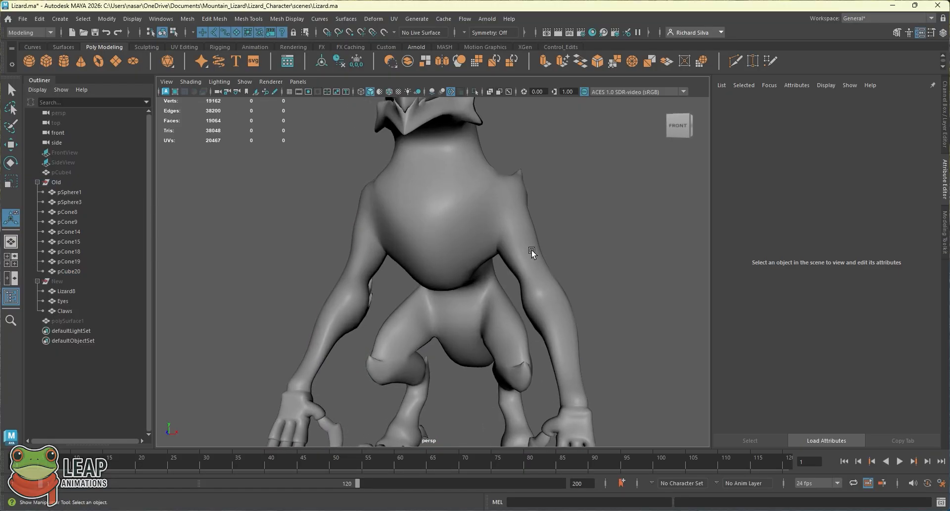
pyautogui.click(461, 211)
pyautogui.keyDown('alt'); pyautogui.moveTo(440, 212); pyautogui.dragTo(478, 220); pyautogui.keyUp('alt')
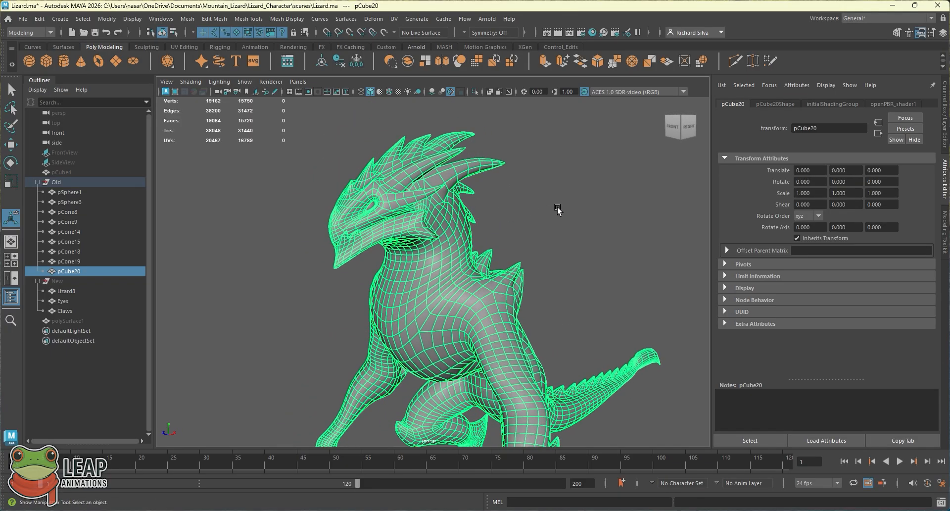
# Hide all eye and claw meshes in the Old group, from pSphere1 to pCone19, but not the body mesh pCube20
pyautogui.click(61, 261)
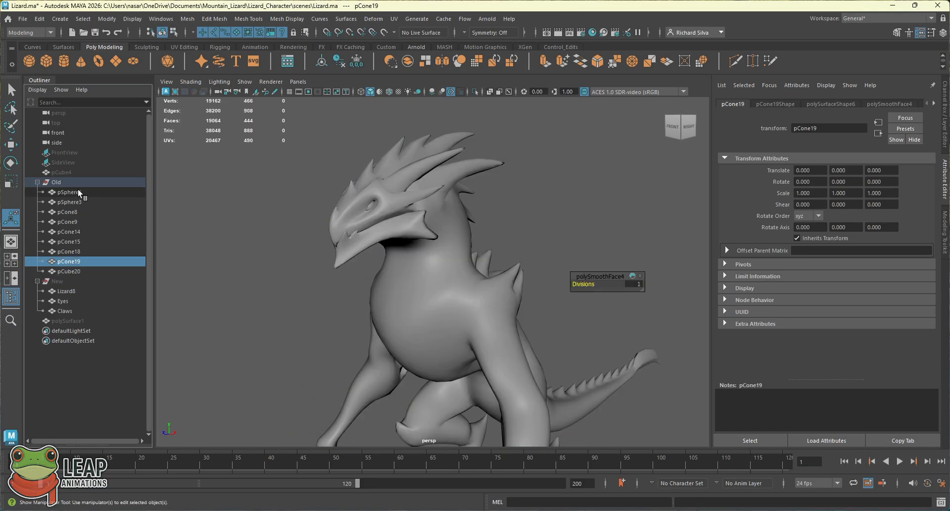
pyautogui.scroll(-6, 336, 276)
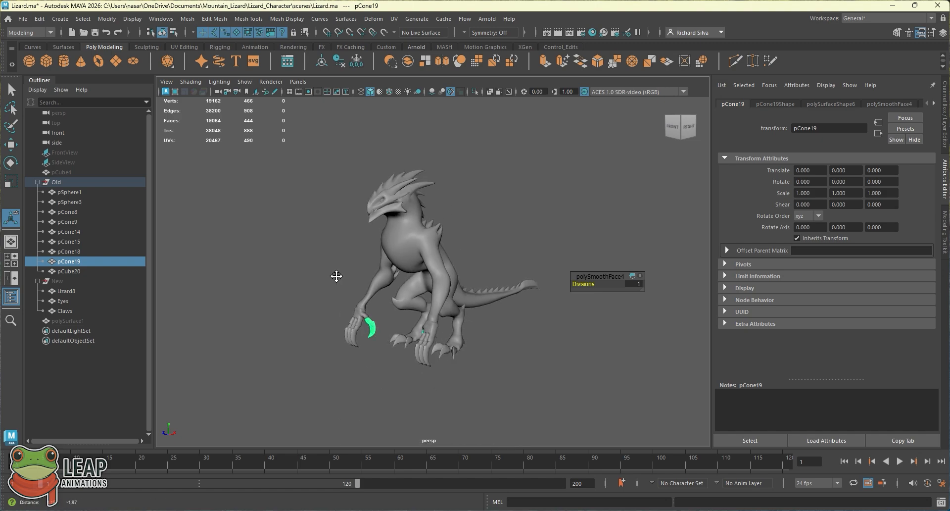
pyautogui.moveTo(280, 143); pyautogui.dragTo(540, 382)
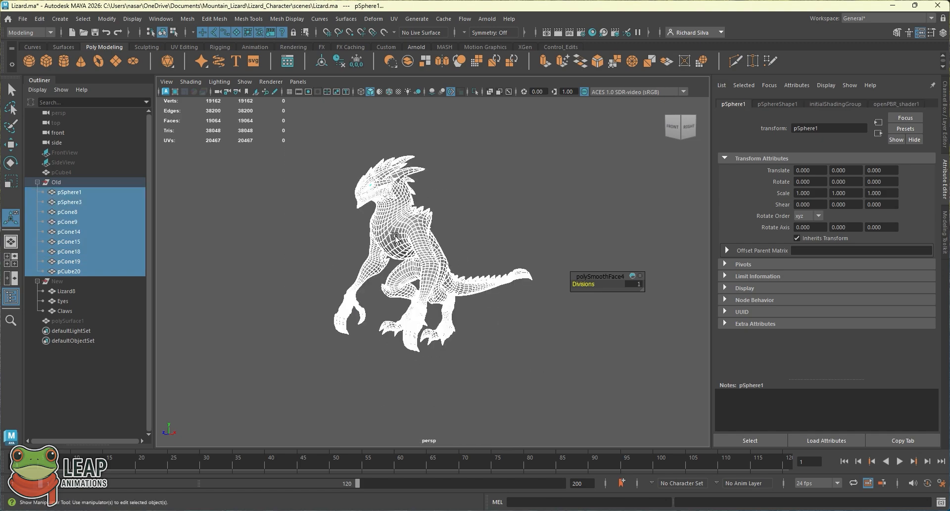
pyautogui.keyDown('ctrl'); pyautogui.click(393, 255); pyautogui.keyUp('ctrl')
pyautogui.hotkey('ctrl', 'z')
pyautogui.click(381, 253)
pyautogui.hotkey('ctrl', 'z')
pyautogui.click(397, 236)
pyautogui.keyDown('shift'); pyautogui.moveTo(317, 165); pyautogui.dragTo(552, 382); pyautogui.keyUp('shift')
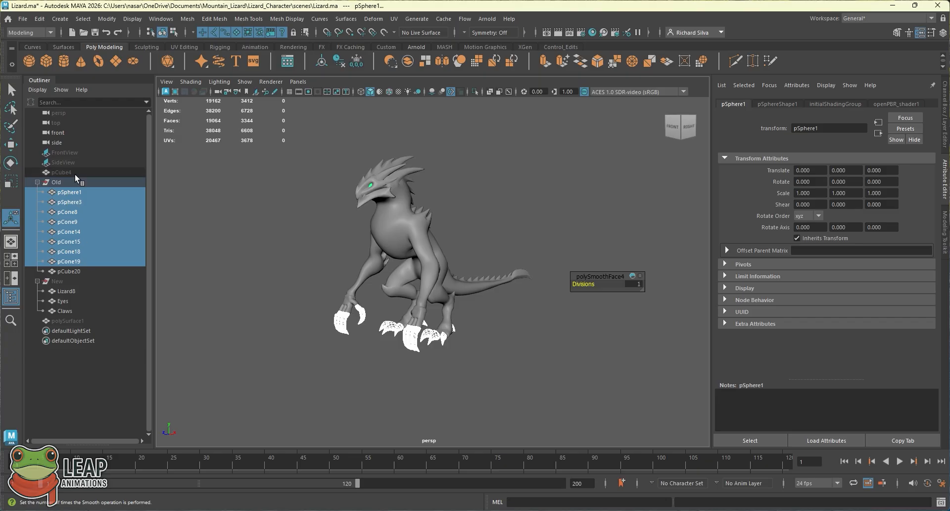
pyautogui.hotkey('ctrl', 'h')
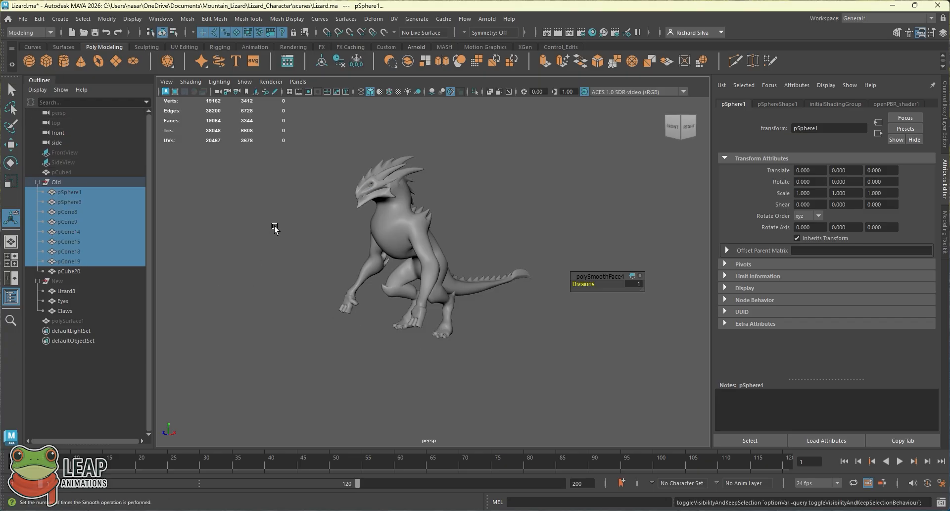
# Examine the lizard's body without its eyes and claws from several angles, including the head and chest
pyautogui.keyDown('alt'); pyautogui.moveTo(457, 314); pyautogui.dragTo(424, 267); pyautogui.keyUp('alt')
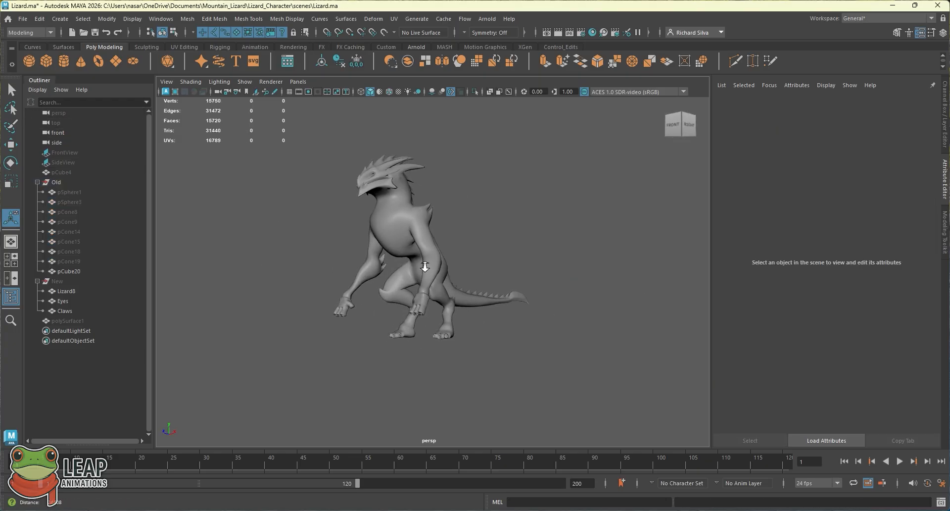
pyautogui.scroll(3, 424, 267)
pyautogui.keyDown('alt'); pyautogui.moveTo(424, 262); pyautogui.dragTo(459, 297, button='middle'); pyautogui.keyUp('alt')
pyautogui.keyDown('alt'); pyautogui.moveTo(459, 294); pyautogui.dragTo(458, 310); pyautogui.keyUp('alt')
pyautogui.keyDown('alt'); pyautogui.moveTo(408, 250); pyautogui.dragTo(492, 270, button='right'); pyautogui.keyUp('alt')
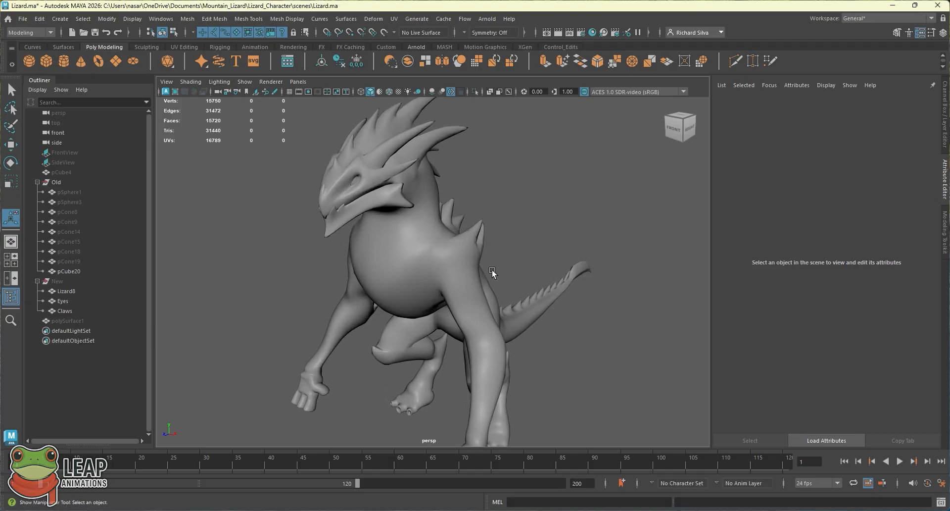
pyautogui.keyDown('alt'); pyautogui.moveTo(492, 271); pyautogui.dragTo(444, 253); pyautogui.keyUp('alt')
pyautogui.keyDown('alt'); pyautogui.moveTo(379, 209); pyautogui.dragTo(396, 231, button='middle'); pyautogui.keyUp('alt')
pyautogui.scroll(3, 396, 231)
# Select the body mesh pCube20 and save the scene
pyautogui.click(394, 227)
pyautogui.keyDown('alt'); pyautogui.moveTo(394, 227); pyautogui.dragTo(426, 238); pyautogui.keyUp('alt')
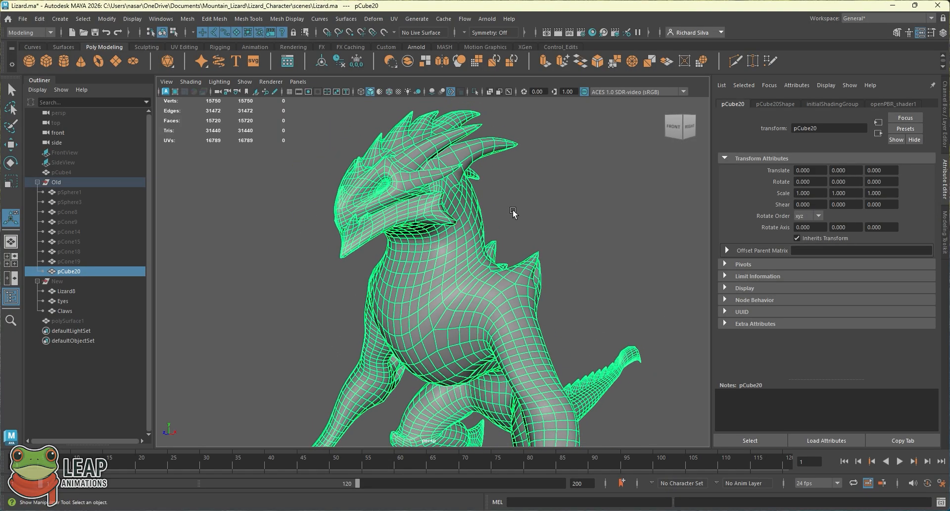
pyautogui.click(549, 223)
pyautogui.click(451, 240)
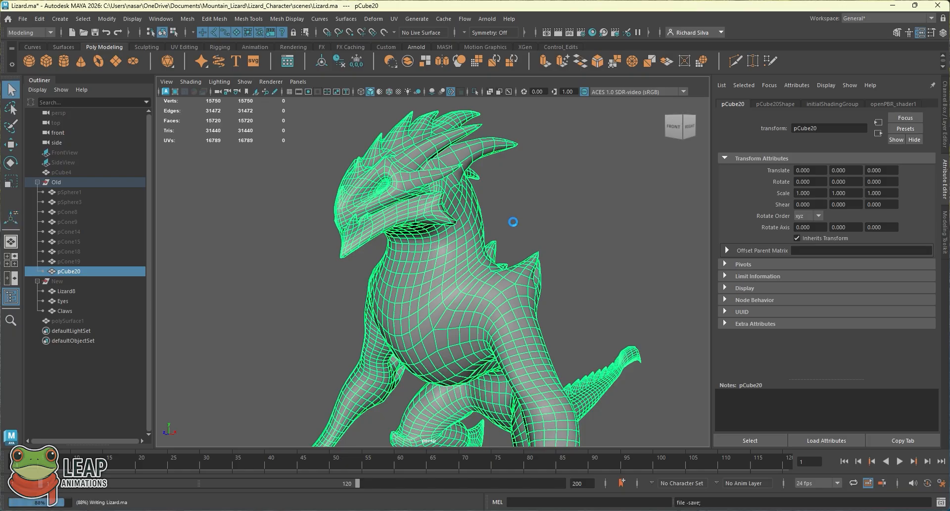
pyautogui.hotkey('ctrl', 's')
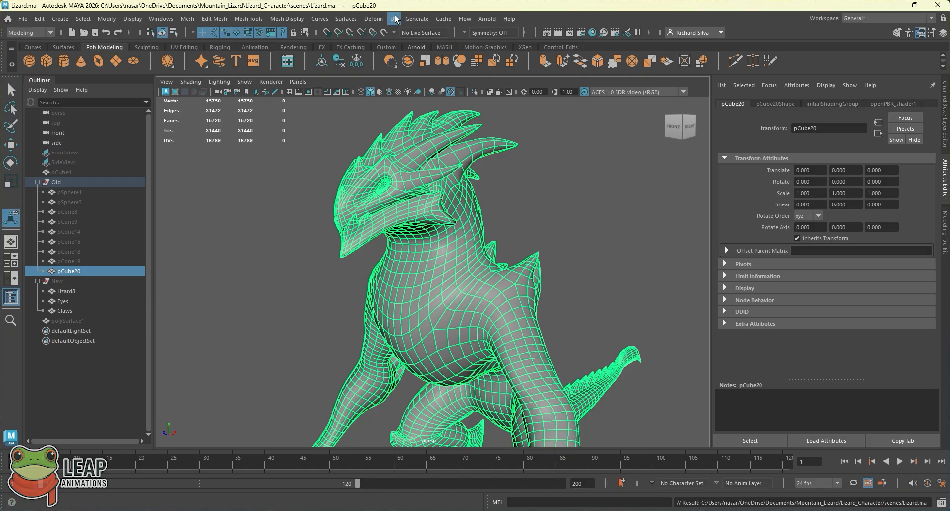
# Open the UV Editor for the body mesh, and reposition and narrow its window to uncover part of the 3D view
pyautogui.moveTo(397, 10); pyautogui.dragTo(392, 26)
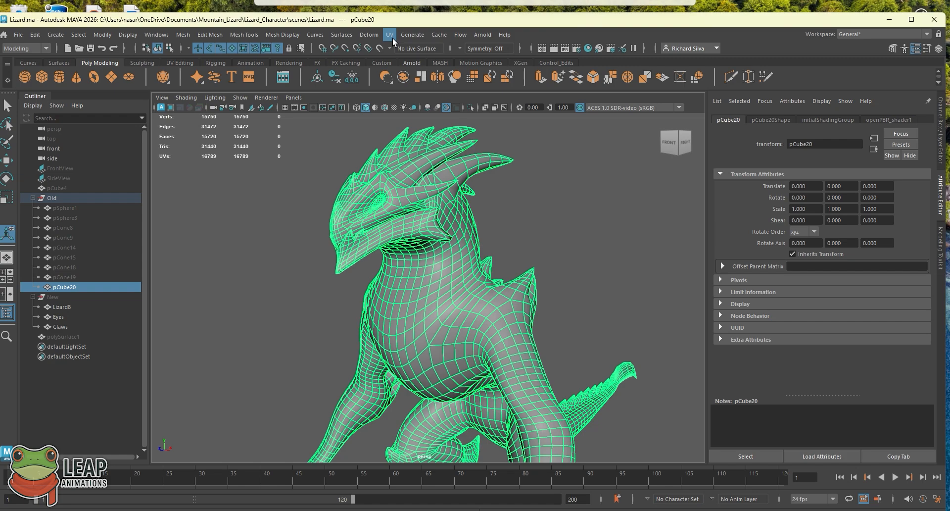
pyautogui.click(906, 19)
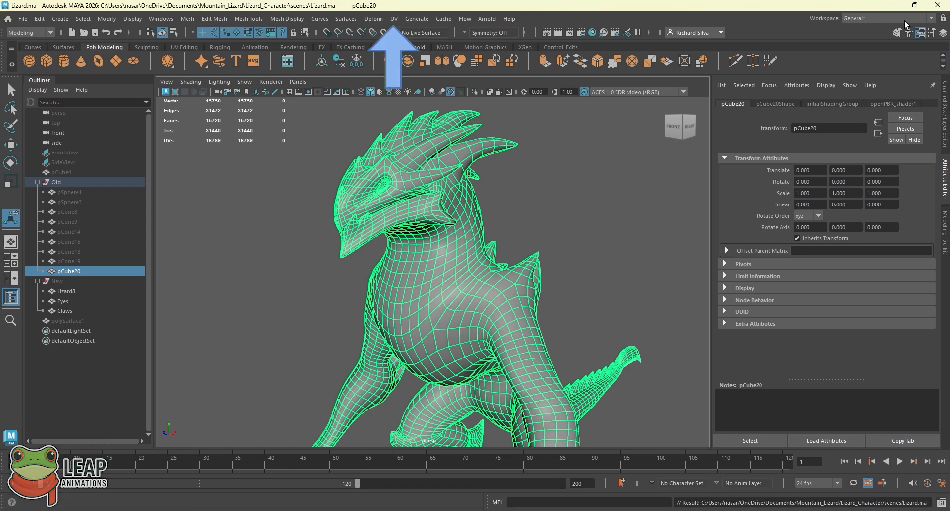
pyautogui.click(394, 19)
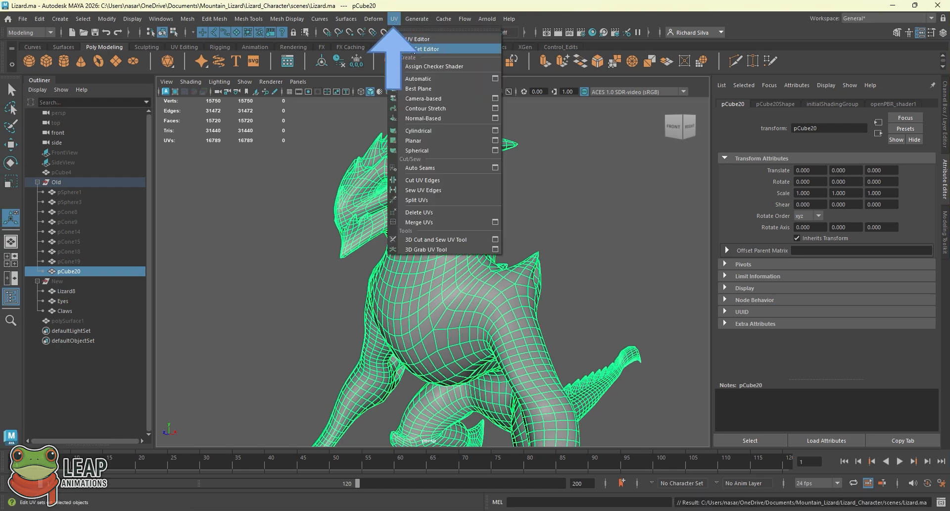
pyautogui.click(434, 39)
pyautogui.moveTo(350, 63); pyautogui.dragTo(502, 55)
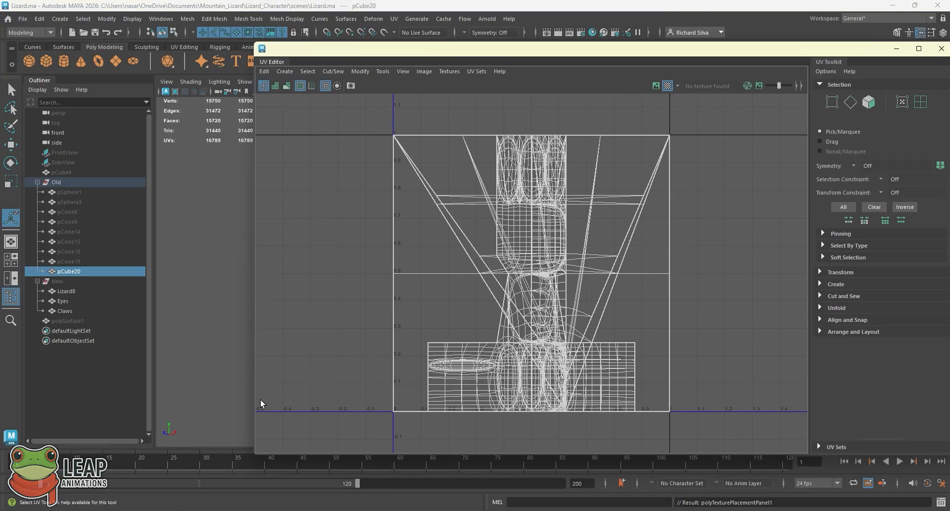
pyautogui.moveTo(254, 401); pyautogui.dragTo(408, 401)
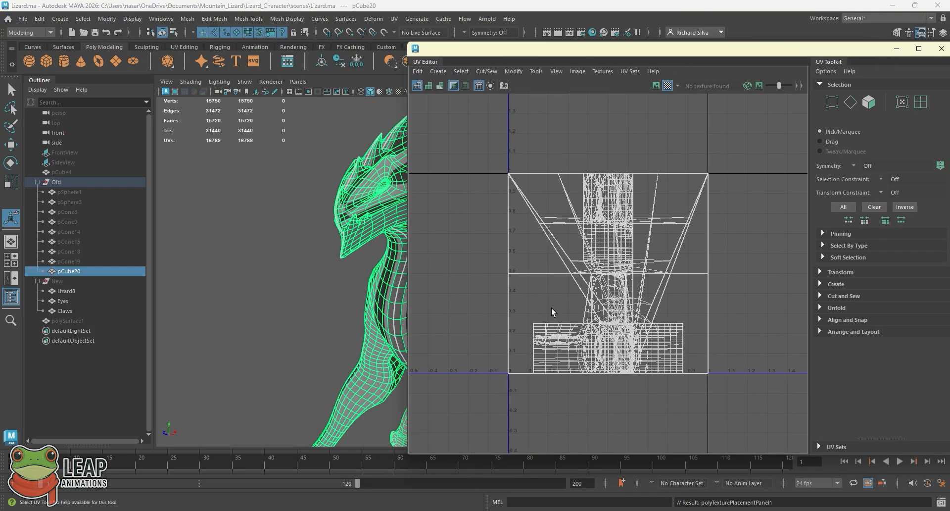
# Inspect the body's existing UV layout in the first UV tile and the empty tiles around it
pyautogui.scroll(-5, 556, 267)
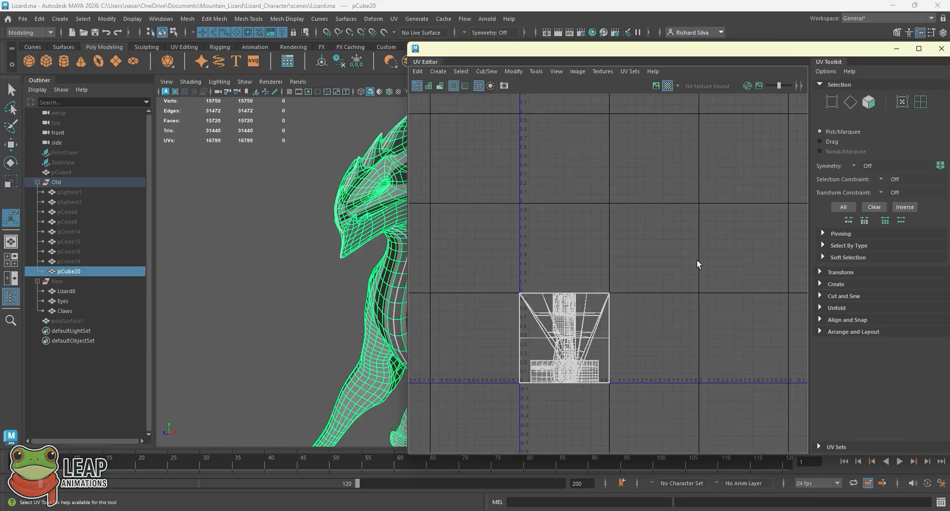
pyautogui.scroll(2, 696, 259)
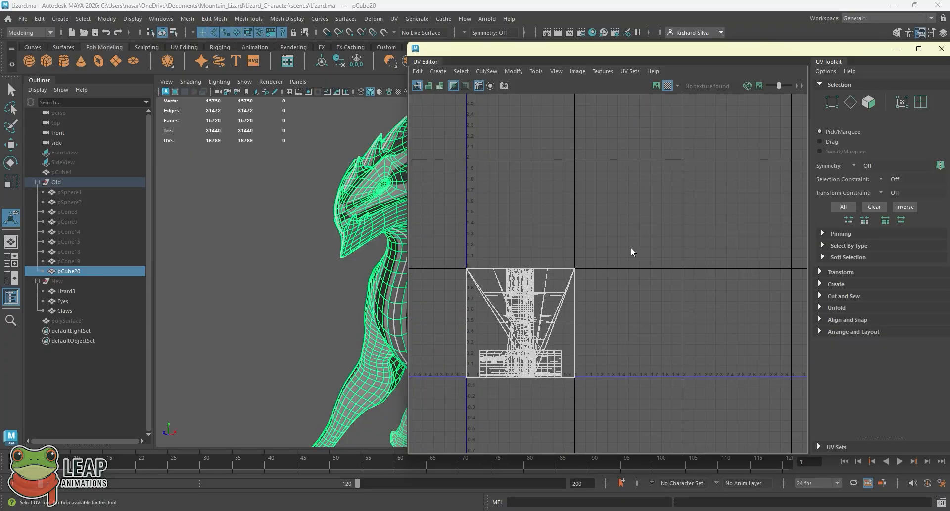
pyautogui.keyDown('alt'); pyautogui.moveTo(631, 248); pyautogui.dragTo(556, 227, button='middle'); pyautogui.keyUp('alt')
pyautogui.scroll(4, 533, 240)
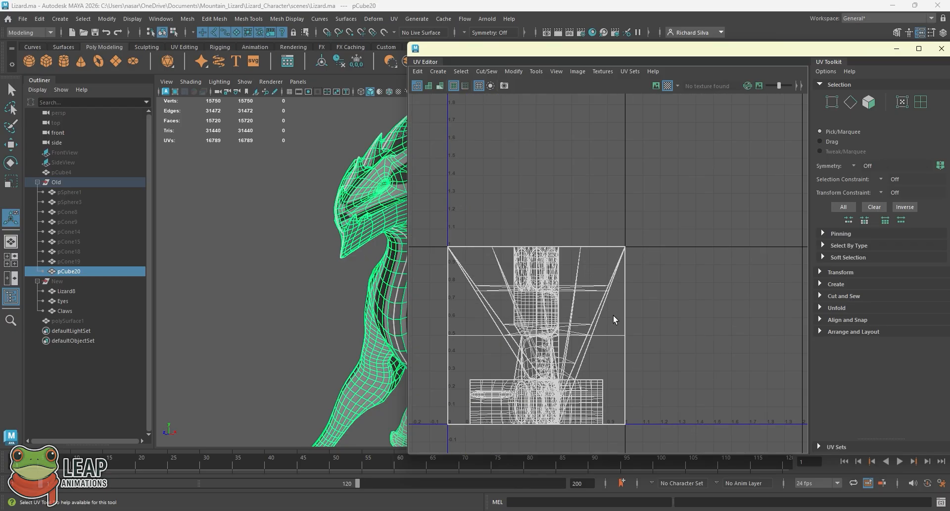
# Narrow the UV Editor window to uncover the lizard's head and chest, keeping the first UV tile framed inside it
pyautogui.keyDown('alt'); pyautogui.moveTo(570, 313); pyautogui.dragTo(636, 232, button='middle'); pyautogui.keyUp('alt')
pyautogui.scroll(1, 638, 229)
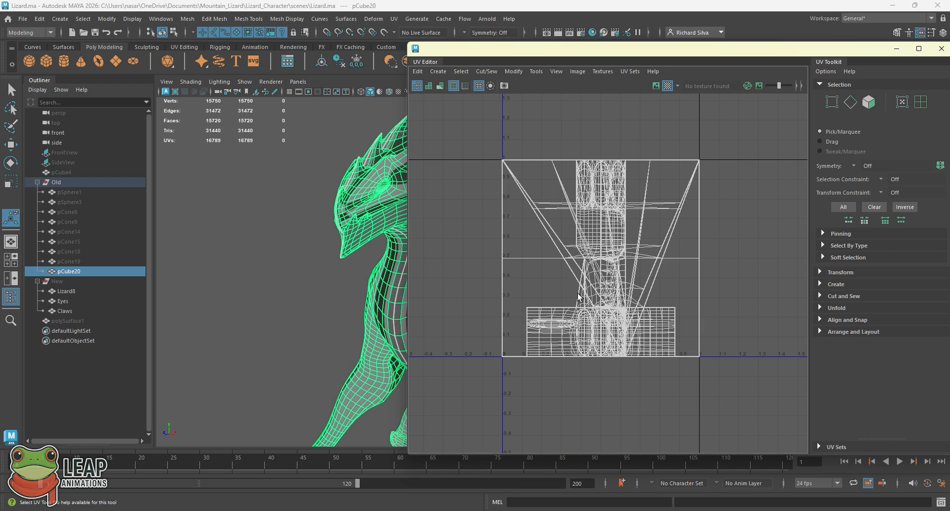
pyautogui.keyDown('alt'); pyautogui.moveTo(598, 286); pyautogui.dragTo(638, 297, button='middle'); pyautogui.keyUp('alt')
pyautogui.scroll(-1, 637, 289)
pyautogui.keyDown('alt'); pyautogui.moveTo(617, 261); pyautogui.dragTo(592, 258, button='middle'); pyautogui.keyUp('alt')
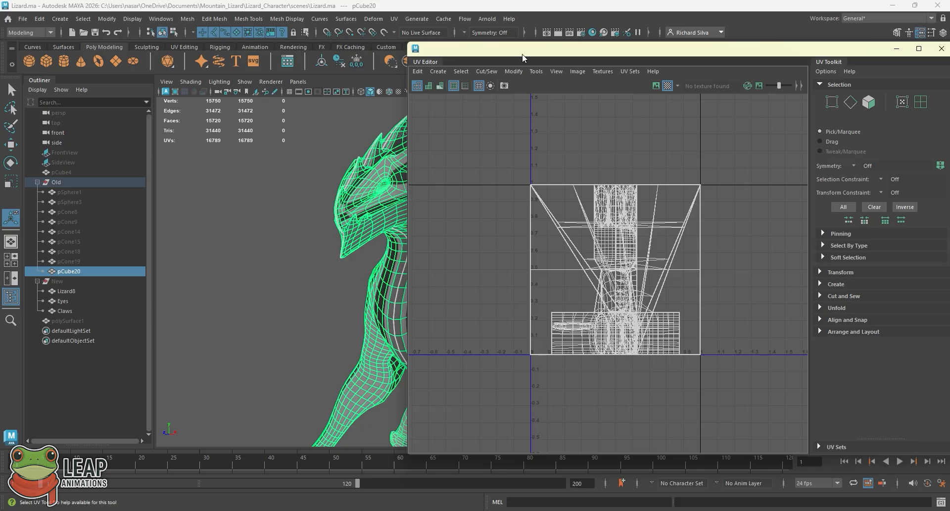
pyautogui.moveTo(407, 149); pyautogui.dragTo(534, 148)
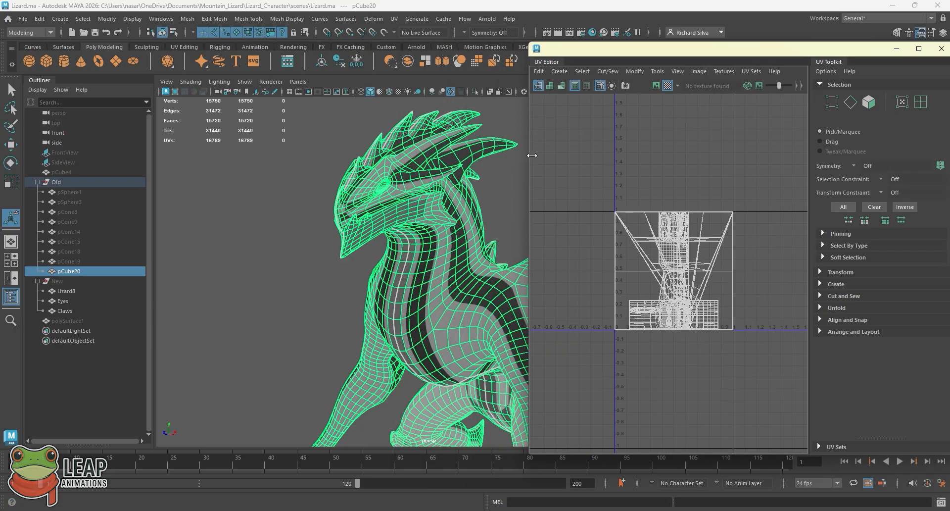
pyautogui.scroll(5, 720, 270)
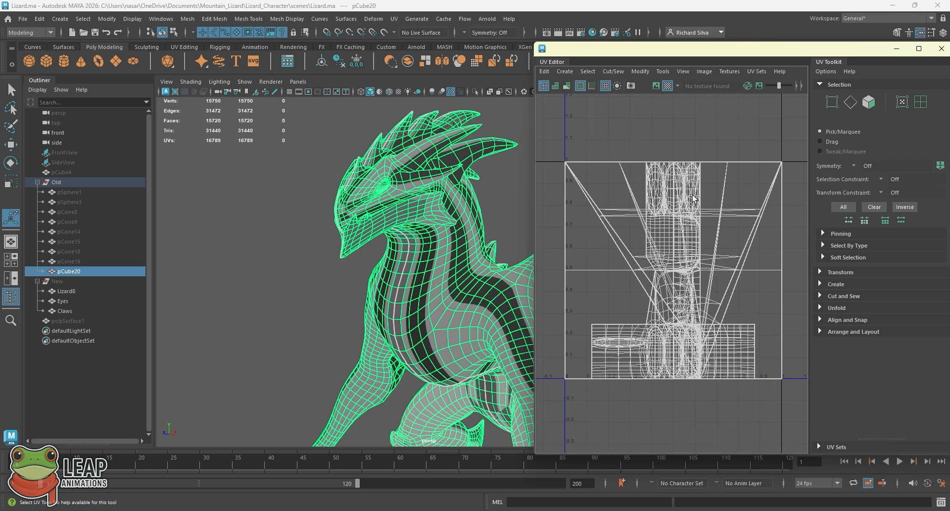
pyautogui.moveTo(693, 198)
pyautogui.keyDown('alt'); pyautogui.mouseDown(button='middle')
pyautogui.moveTo(713, 213)
pyautogui.moveTo(700, 203)
pyautogui.moveTo(713, 198)
pyautogui.moveTo(674, 206)
pyautogui.moveTo(680, 198)
pyautogui.mouseUp(button='middle'); pyautogui.keyUp('alt')
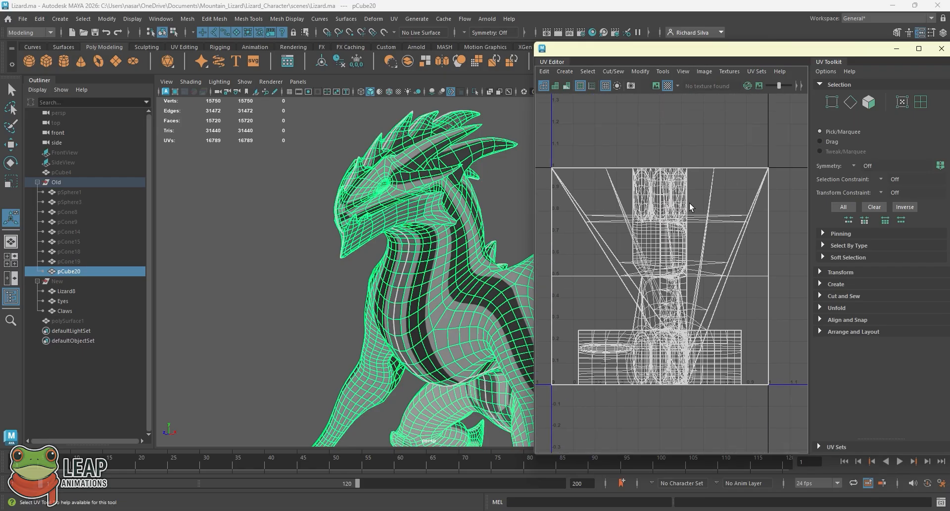
pyautogui.keyDown('alt'); pyautogui.moveTo(689, 203); pyautogui.dragTo(722, 220, button='right'); pyautogui.keyUp('alt')
pyautogui.keyDown('alt'); pyautogui.moveTo(717, 212); pyautogui.dragTo(734, 208, button='middle'); pyautogui.keyUp('alt')
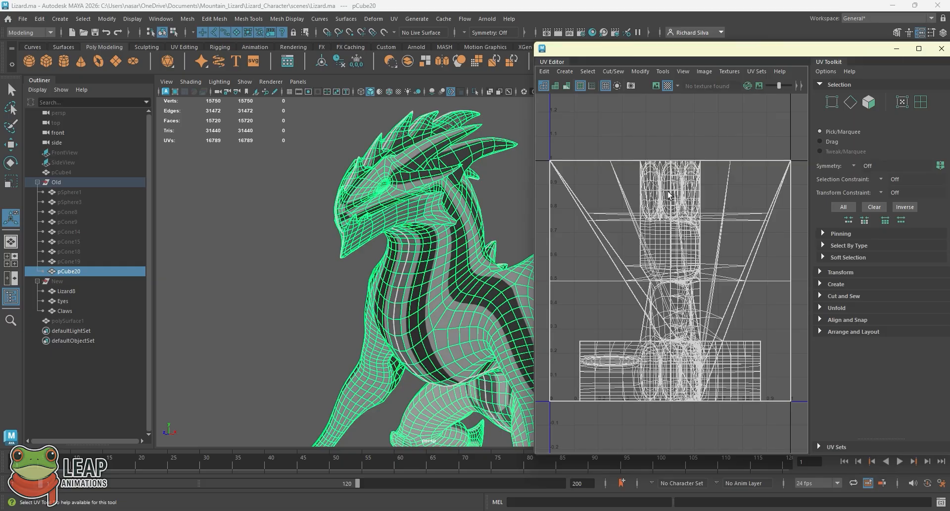
pyautogui.moveTo(668, 190)
pyautogui.keyDown('alt'); pyautogui.mouseDown(button='middle')
pyautogui.moveTo(699, 195)
pyautogui.moveTo(640, 161)
pyautogui.moveTo(638, 224)
pyautogui.moveTo(695, 164)
pyautogui.moveTo(679, 168)
pyautogui.moveTo(708, 249)
pyautogui.moveTo(653, 187)
pyautogui.mouseUp(button='middle'); pyautogui.keyUp('alt')
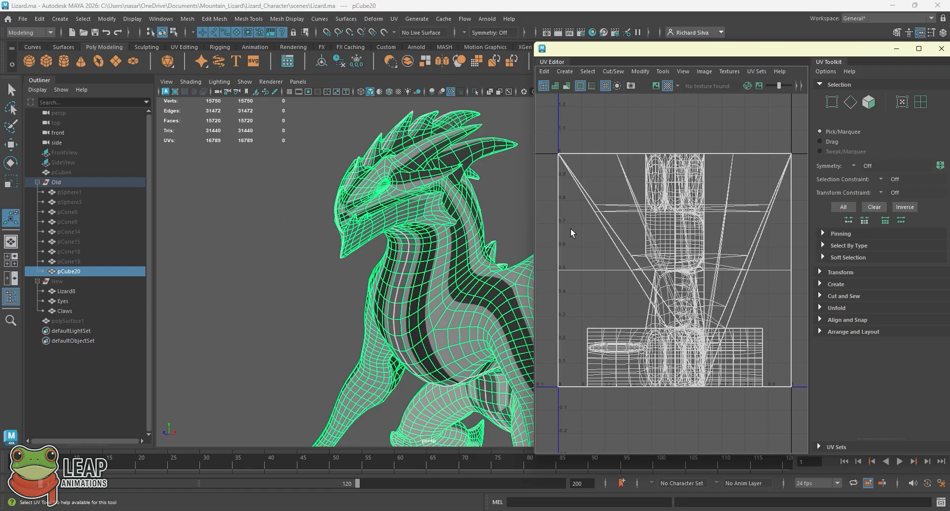
pyautogui.keyDown('alt'); pyautogui.moveTo(653, 229); pyautogui.dragTo(648, 231, button='middle'); pyautogui.keyUp('alt')
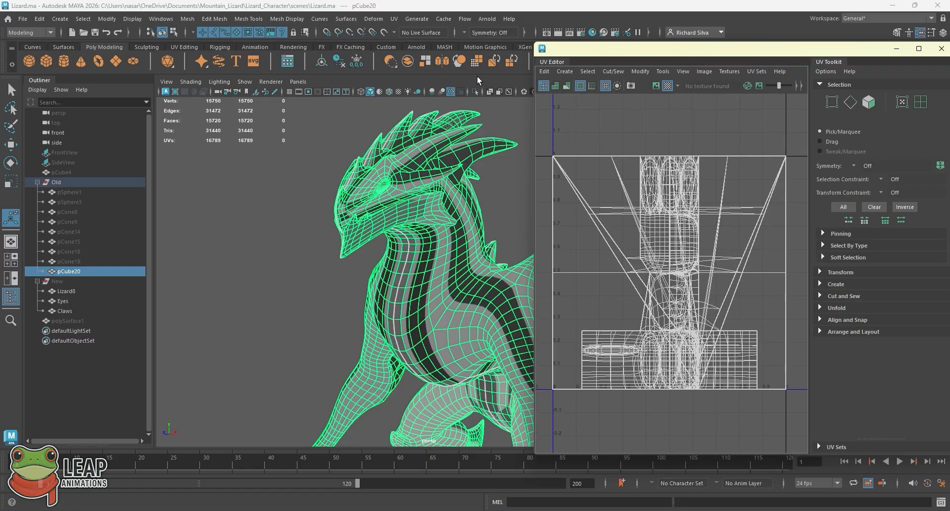
# Create new camera-based UVs for the body mesh pCube20 from the current perspective view
pyautogui.click(395, 21)
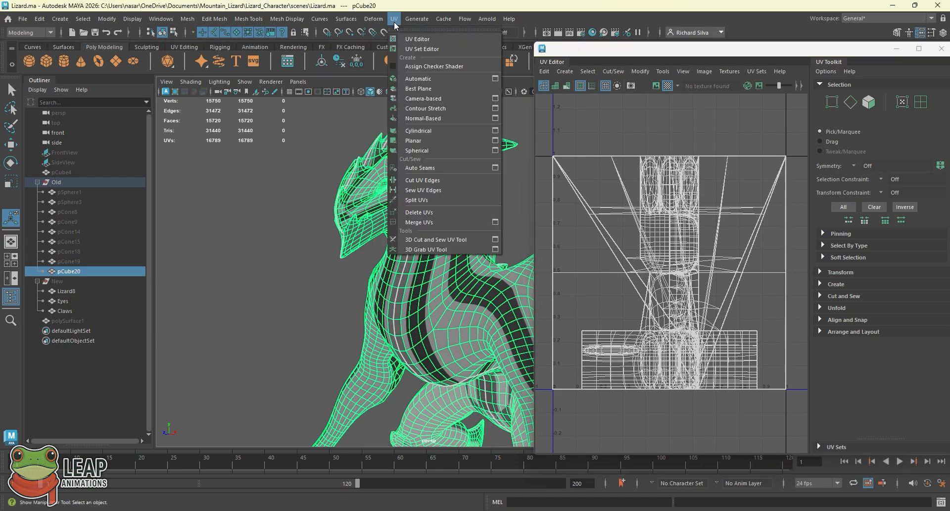
pyautogui.moveTo(383, 18)
pyautogui.click(315, 158)
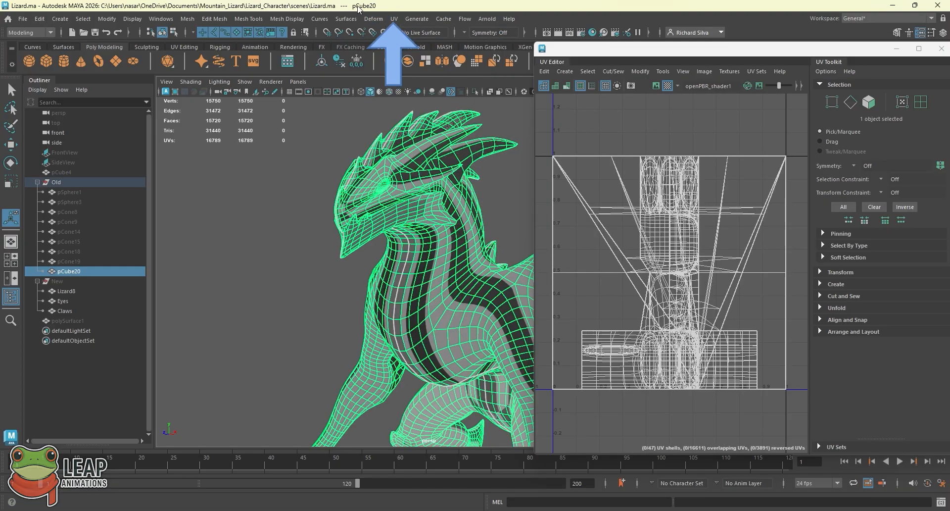
pyautogui.click(394, 20)
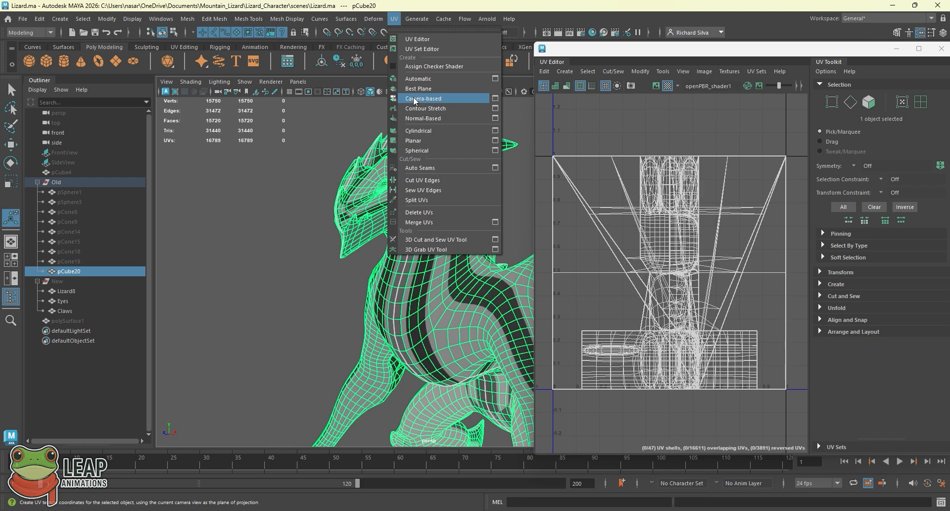
pyautogui.click(423, 98)
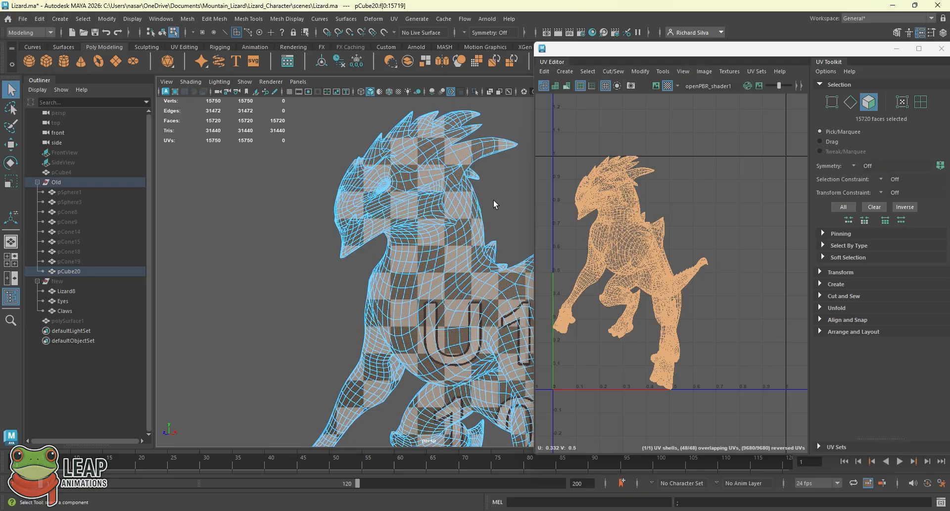
# Show the Unfold commands in the UV Toolkit and switch the body mesh to edge selection
pyautogui.click(821, 307)
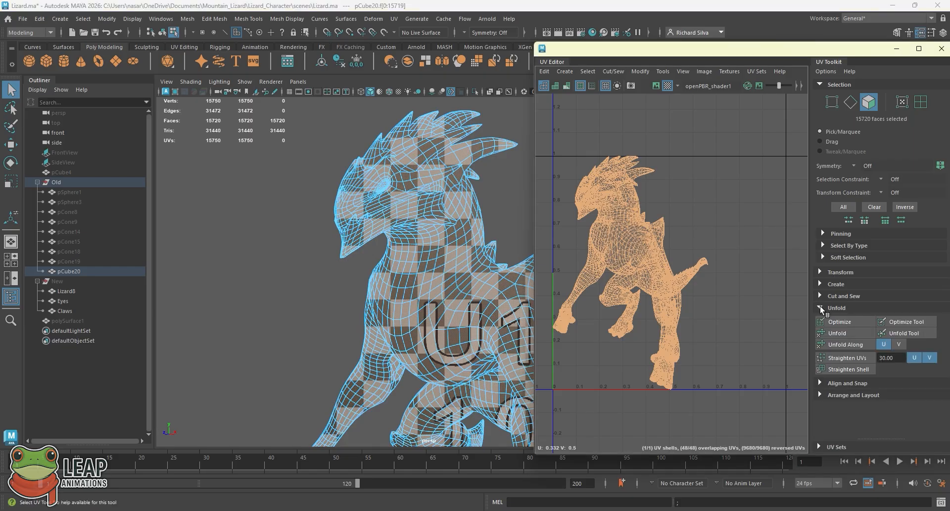
pyautogui.click(849, 334)
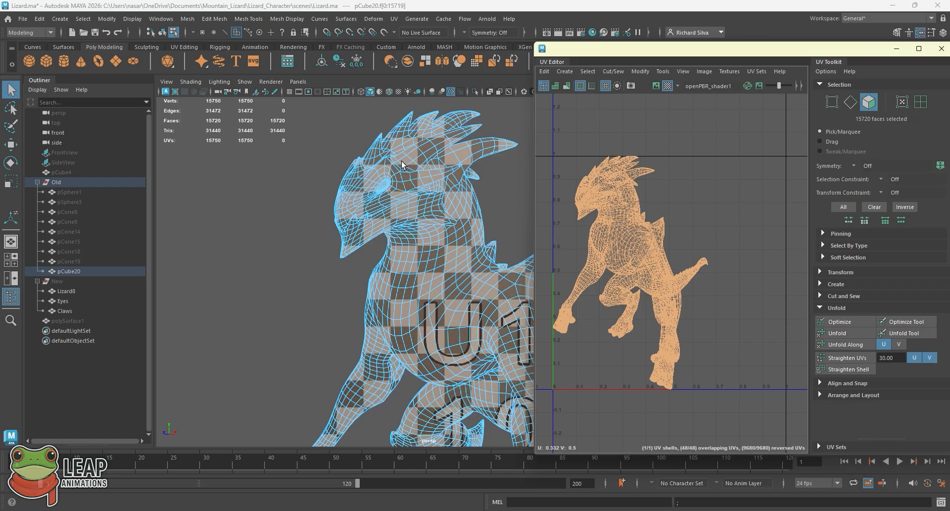
pyautogui.moveTo(392, 163); pyautogui.dragTo(395, 139, button='right')
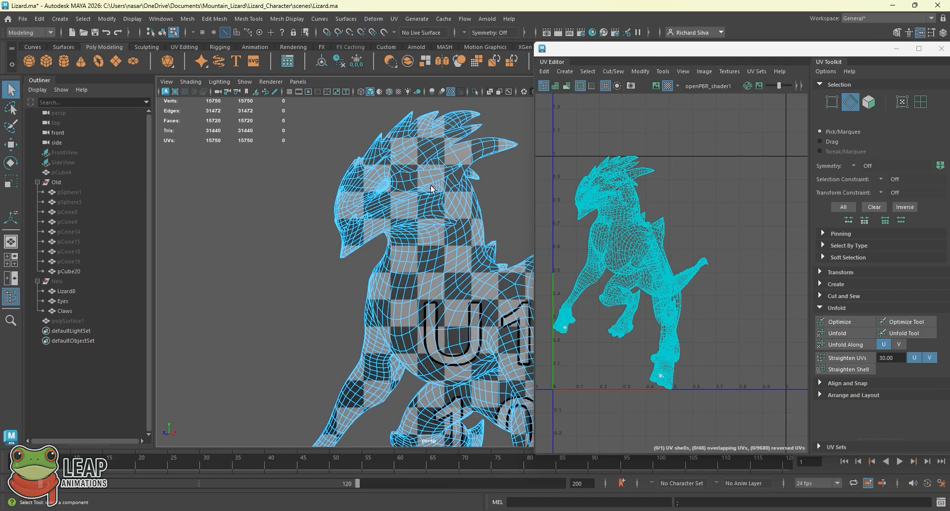
# Activate the 3D Cut and Sew UV Tool and set symmetry to Object X
pyautogui.click(394, 22)
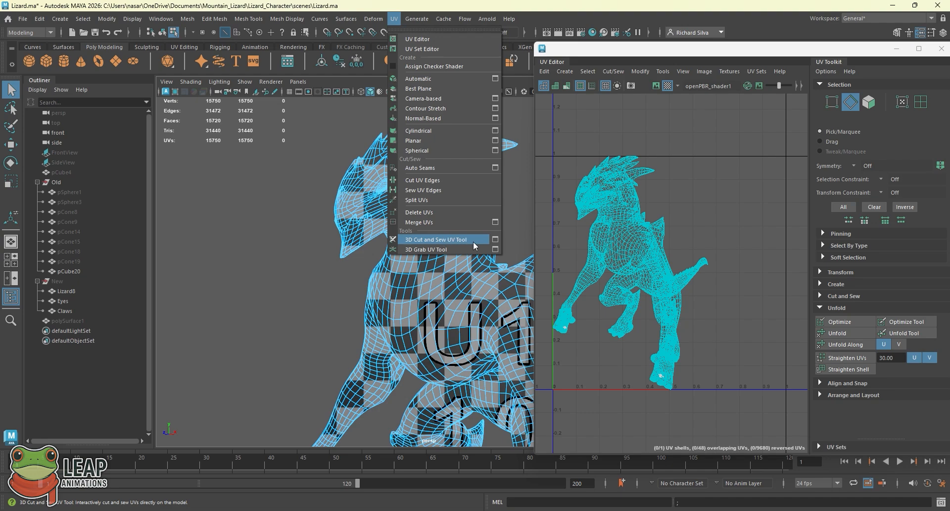
pyautogui.click(473, 240)
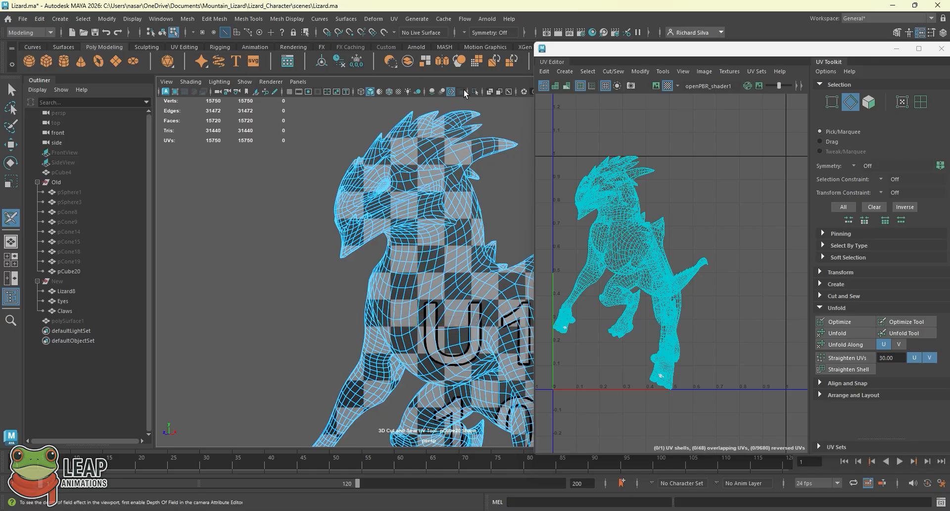
pyautogui.click(464, 36)
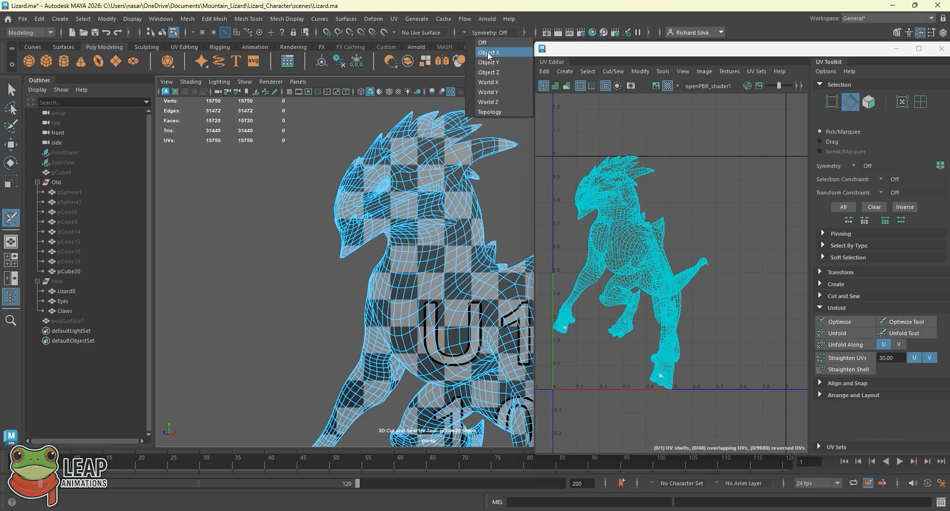
pyautogui.click(488, 51)
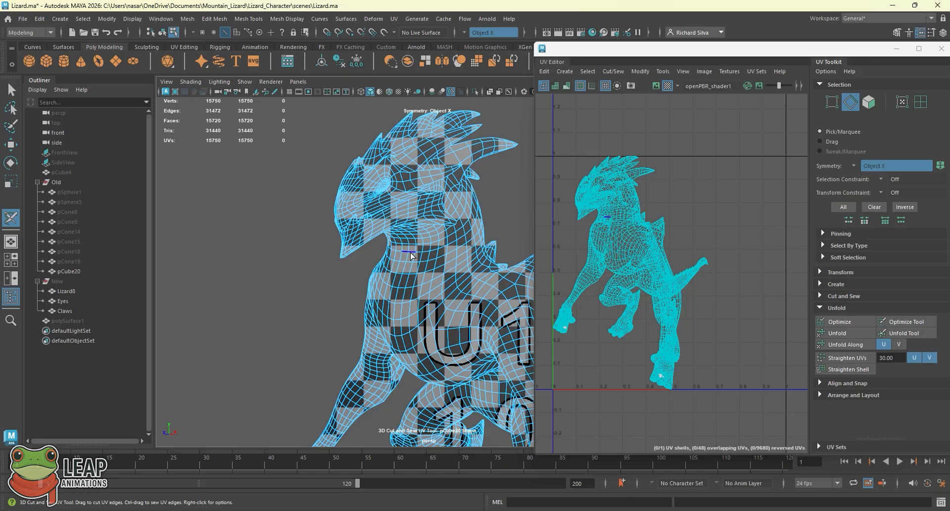
# Try cutting single UV edges on the side of the lizard's neck
pyautogui.moveTo(410, 256); pyautogui.dragTo(414, 255)
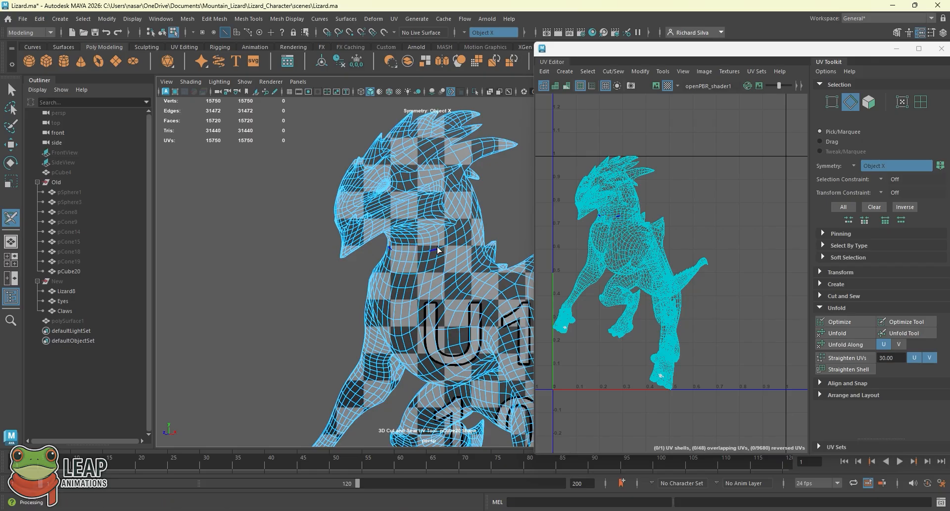
pyautogui.keyDown('alt'); pyautogui.moveTo(411, 253); pyautogui.dragTo(424, 232); pyautogui.keyUp('alt')
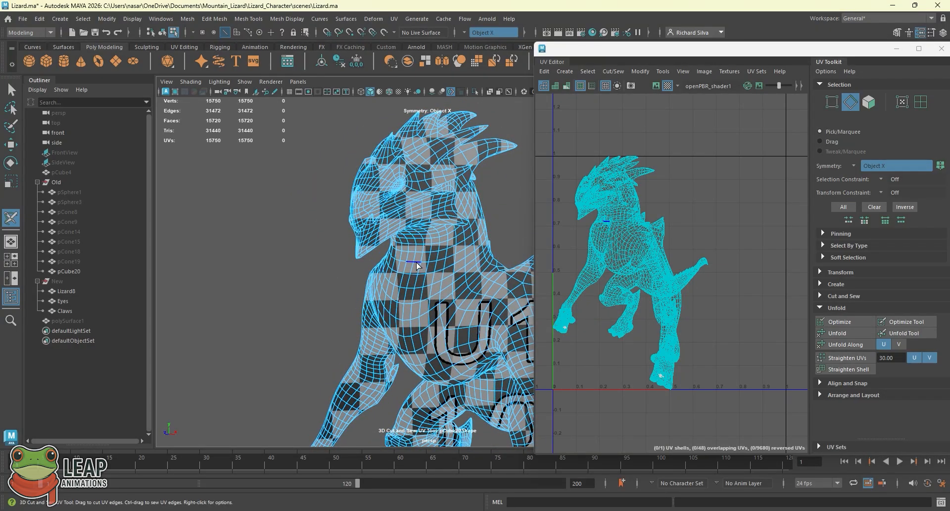
pyautogui.click(419, 266)
pyautogui.scroll(3, 470, 300)
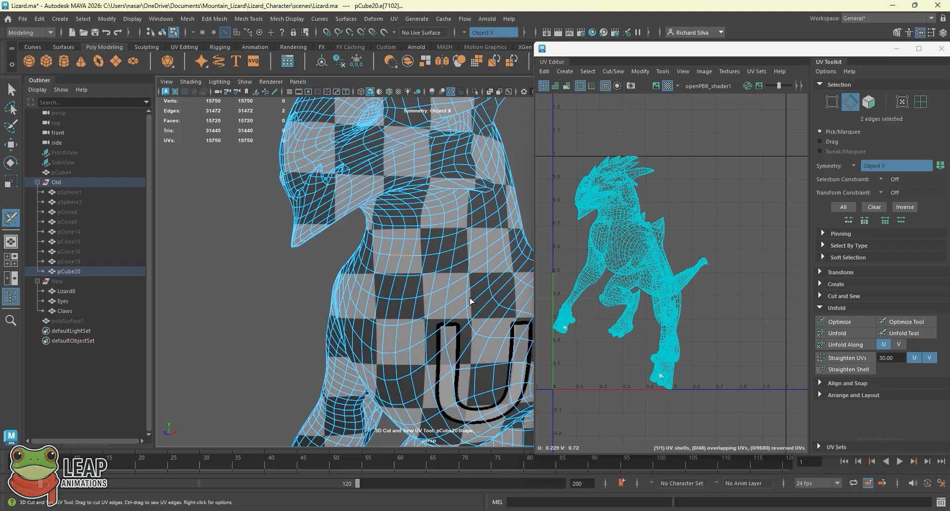
pyautogui.click(419, 255)
pyautogui.keyDown('alt'); pyautogui.moveTo(464, 258); pyautogui.dragTo(450, 258); pyautogui.keyUp('alt')
pyautogui.scroll(3, 386, 259)
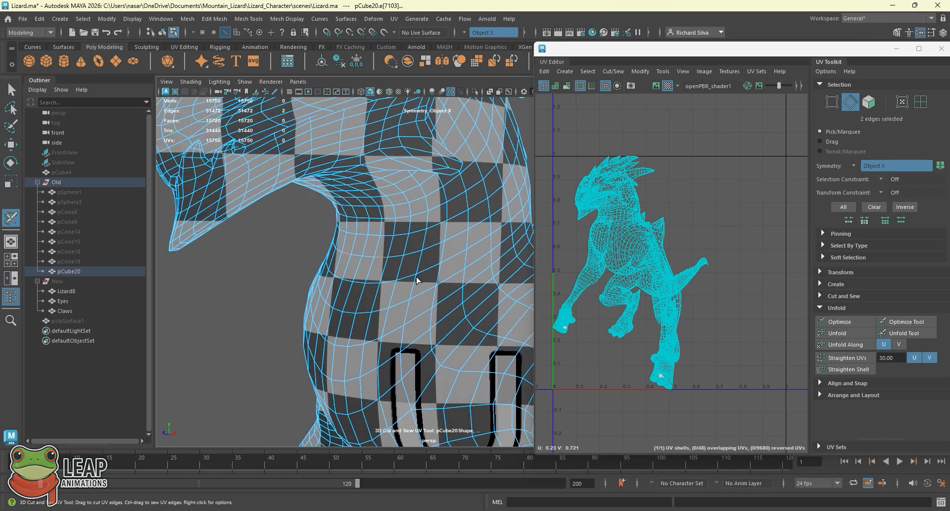
# Try a continuous UV cut along an edge path across the side of the lizard's neck
pyautogui.click(371, 257)
pyautogui.moveTo(367, 257)
pyautogui.keyDown('shift'); pyautogui.mouseDown()
pyautogui.moveTo(416, 263)
pyautogui.moveTo(388, 272)
pyautogui.moveTo(413, 275)
pyautogui.moveTo(387, 280)
pyautogui.moveTo(450, 259)
pyautogui.moveTo(417, 257)
pyautogui.mouseUp(); pyautogui.keyUp('shift')
pyautogui.scroll(4, 418, 225)
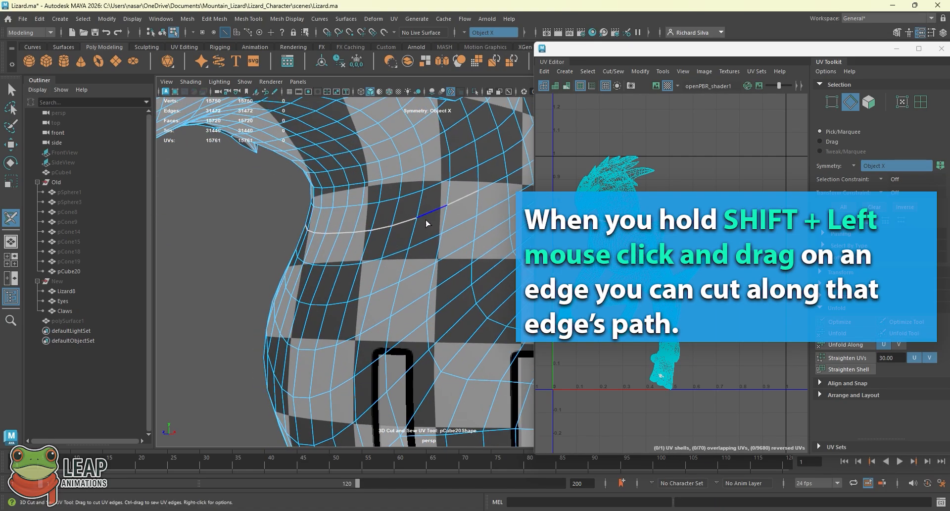
pyautogui.click(470, 196)
pyautogui.keyDown('alt'); pyautogui.moveTo(470, 197); pyautogui.dragTo(353, 250); pyautogui.keyUp('alt')
pyautogui.click(353, 251)
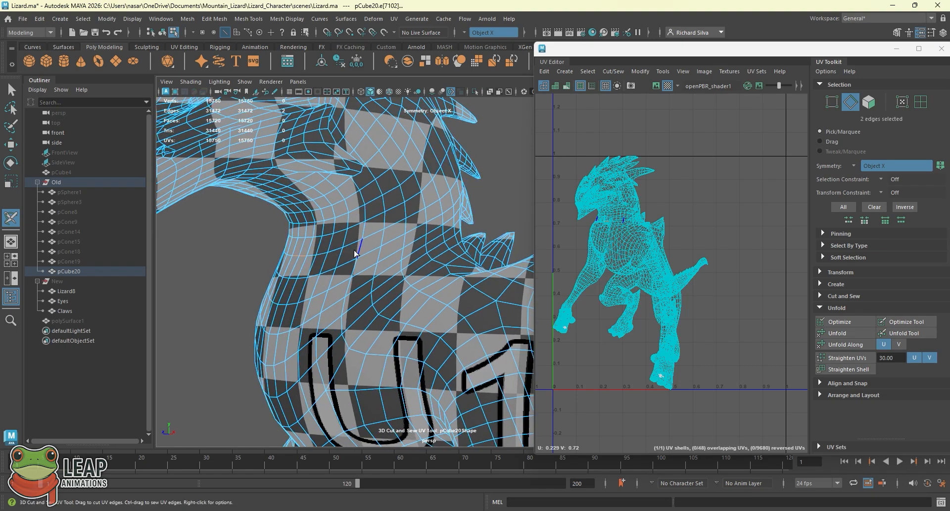
pyautogui.hotkey('shift', 'z')
pyautogui.hotkey('shift', 'z')
pyautogui.keyDown('alt'); pyautogui.moveTo(403, 220); pyautogui.dragTo(403, 224); pyautogui.keyUp('alt')
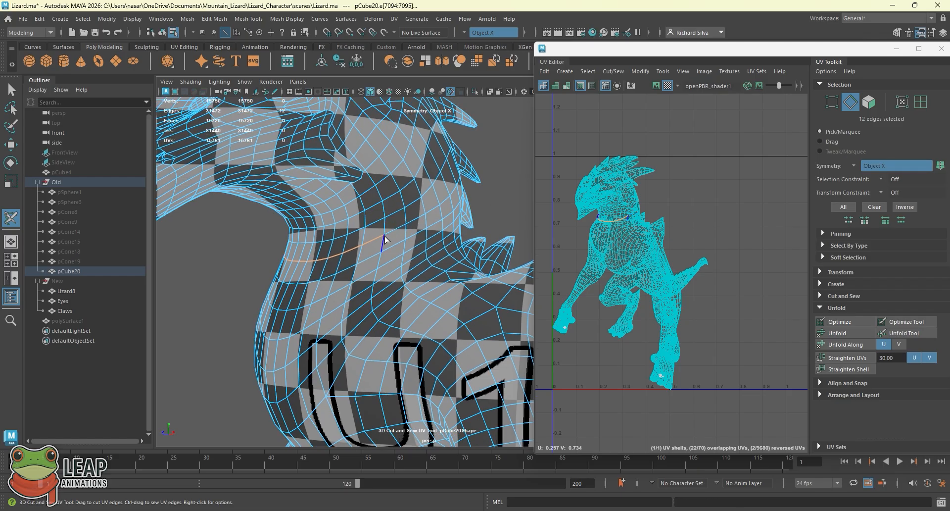
# Sew the cut edges across the side of the neck back together
pyautogui.moveTo(379, 235)
pyautogui.mouseDown()
pyautogui.moveTo(367, 241)
pyautogui.moveTo(389, 235)
pyautogui.mouseUp()
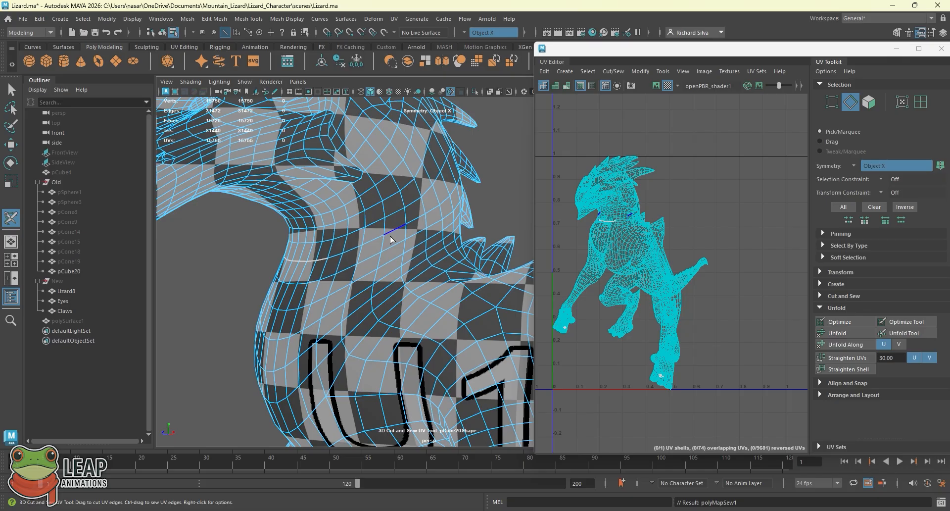
pyautogui.moveTo(382, 240); pyautogui.dragTo(360, 243)
pyautogui.keyDown('alt'); pyautogui.moveTo(348, 247); pyautogui.dragTo(395, 245); pyautogui.keyUp('alt')
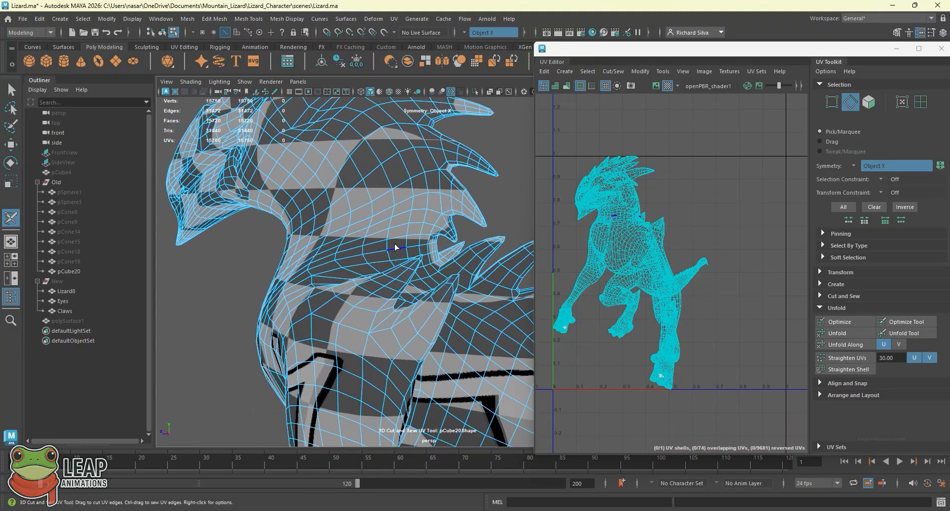
# Cut the complete UV edge loop running around the base of the lizard's neck and upper chest
pyautogui.keyDown('alt'); pyautogui.moveTo(306, 260); pyautogui.dragTo(315, 280); pyautogui.keyUp('alt')
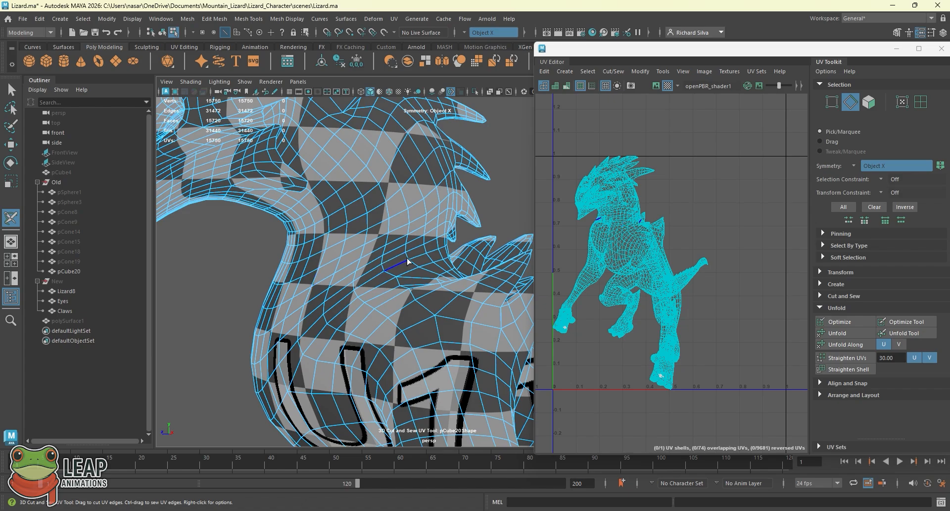
pyautogui.moveTo(407, 260)
pyautogui.keyDown('alt'); pyautogui.mouseDown()
pyautogui.moveTo(412, 250)
pyautogui.moveTo(345, 251)
pyautogui.moveTo(371, 230)
pyautogui.moveTo(364, 250)
pyautogui.moveTo(394, 253)
pyautogui.mouseUp(); pyautogui.keyUp('alt')
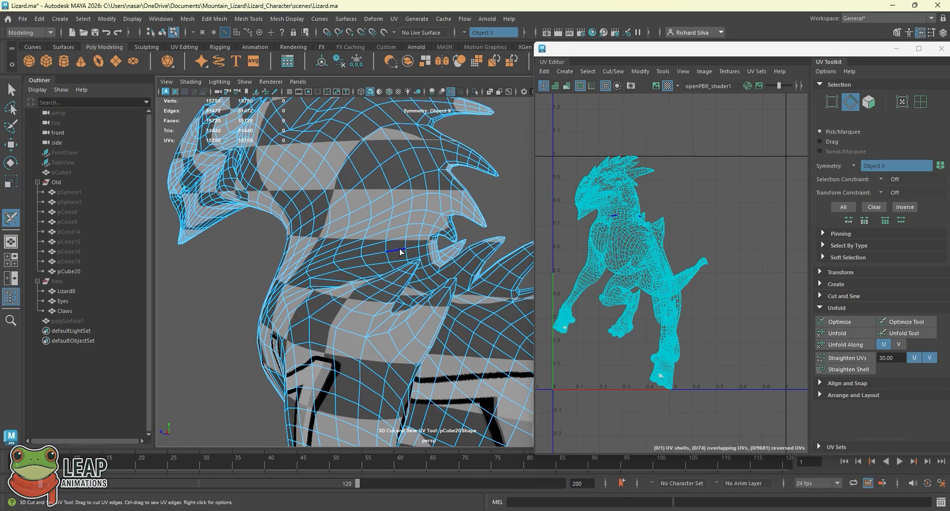
pyautogui.keyDown('alt'); pyautogui.moveTo(401, 251); pyautogui.dragTo(433, 255); pyautogui.keyUp('alt')
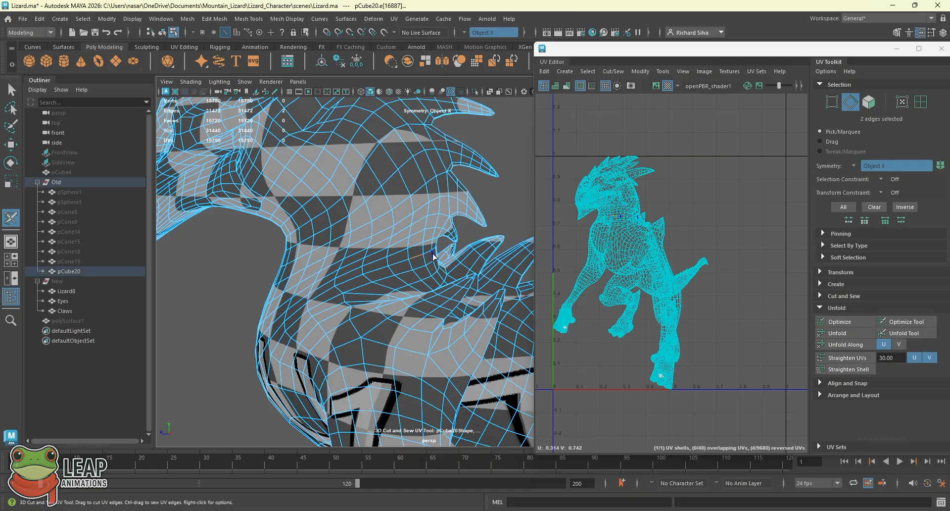
pyautogui.doubleClick(407, 263)
pyautogui.keyDown('alt'); pyautogui.moveTo(352, 288); pyautogui.dragTo(393, 253); pyautogui.keyUp('alt')
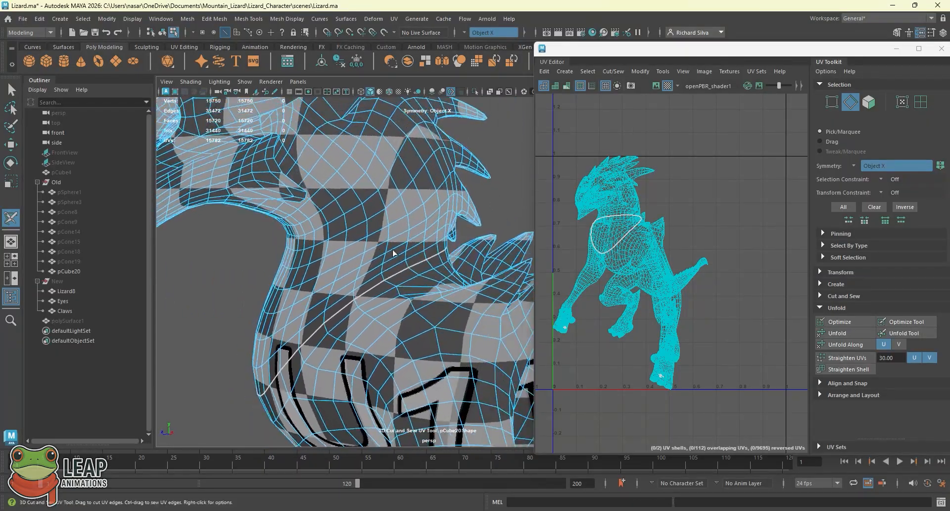
# Try sewing the neck's cut edge loop back together in one go
pyautogui.keyDown('shift'); pyautogui.click(422, 266); pyautogui.keyUp('shift')
pyautogui.keyDown('ctrl'); pyautogui.doubleClick(399, 273); pyautogui.keyUp('ctrl')
pyautogui.keyDown('alt'); pyautogui.moveTo(364, 271); pyautogui.dragTo(378, 241); pyautogui.keyUp('alt')
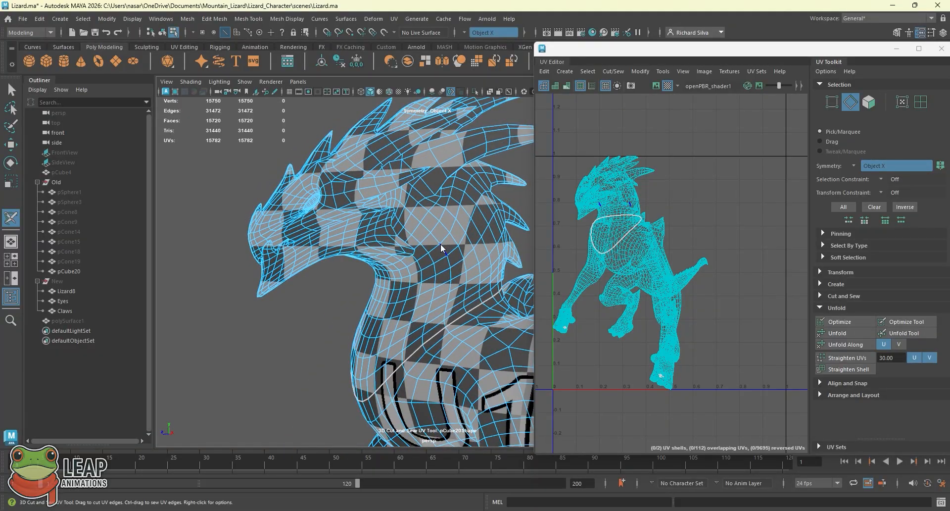
# Leave the 3D Cut and Sew UV Tool and return the body mesh to object mode, keeping it selected
pyautogui.moveTo(440, 243); pyautogui.dragTo(439, 245, button='right')
pyautogui.click(11, 90)
pyautogui.moveTo(413, 216); pyautogui.dragTo(443, 209, button='right')
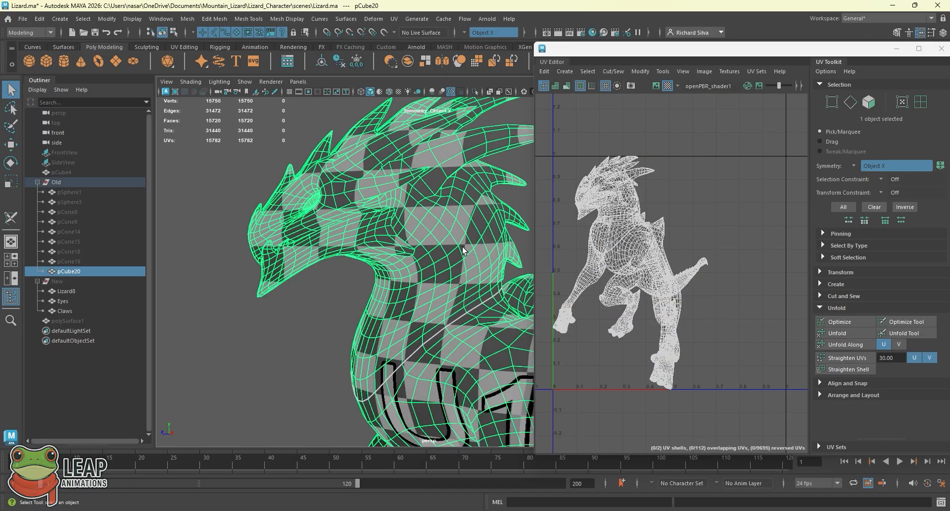
pyautogui.keyDown('alt'); pyautogui.moveTo(464, 250); pyautogui.dragTo(434, 267); pyautogui.keyUp('alt')
pyautogui.moveTo(462, 240)
pyautogui.keyDown('alt'); pyautogui.mouseDown()
pyautogui.moveTo(439, 246)
pyautogui.moveTo(458, 253)
pyautogui.mouseUp(); pyautogui.keyUp('alt')
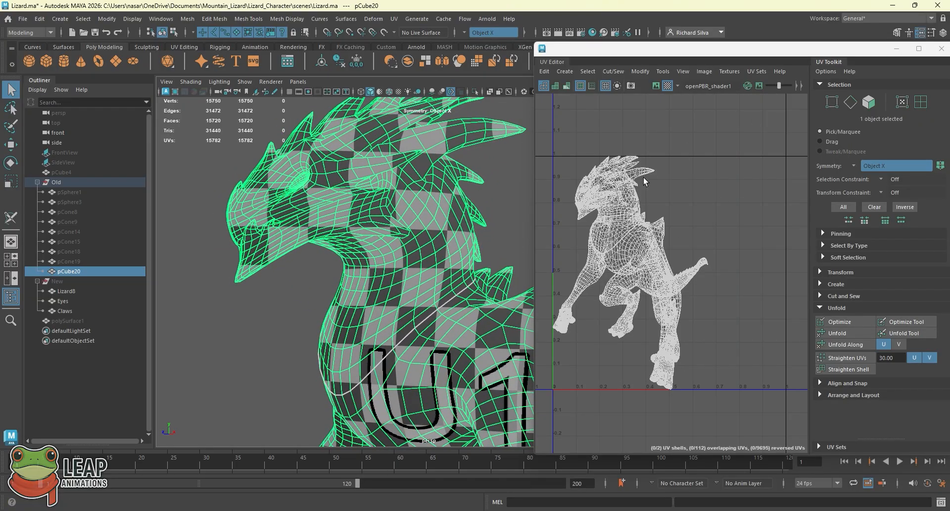
# Select the head-and-neck UV shell and move it clear of the body shell in the UV Editor
pyautogui.rightClick(622, 236)
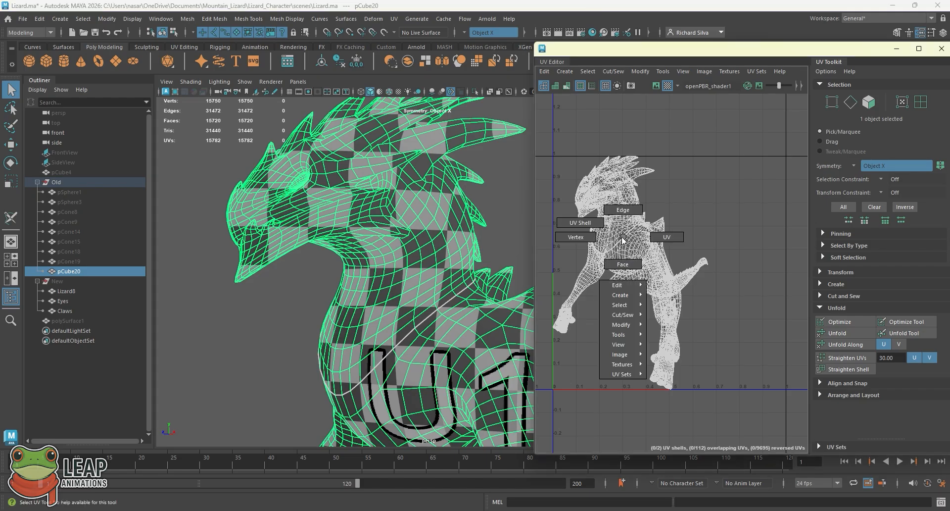
pyautogui.click(594, 224)
pyautogui.click(613, 187)
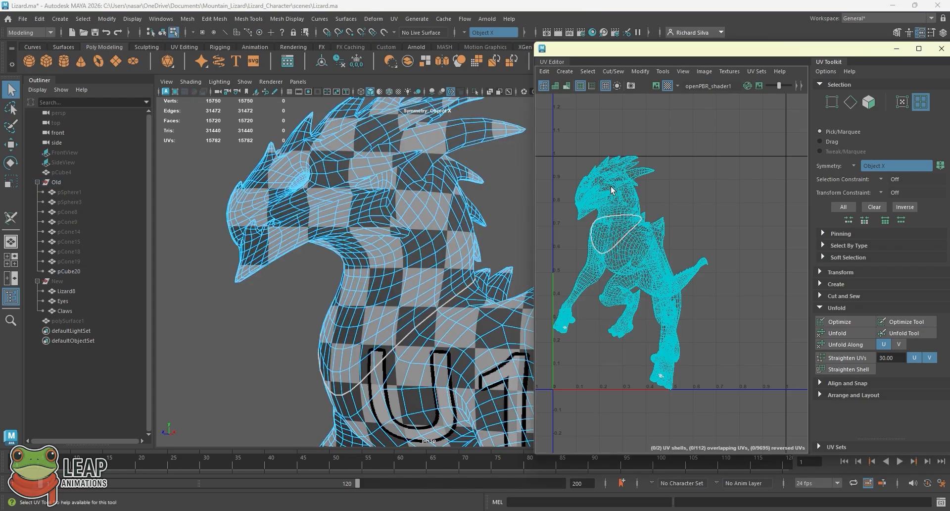
pyautogui.click(604, 188)
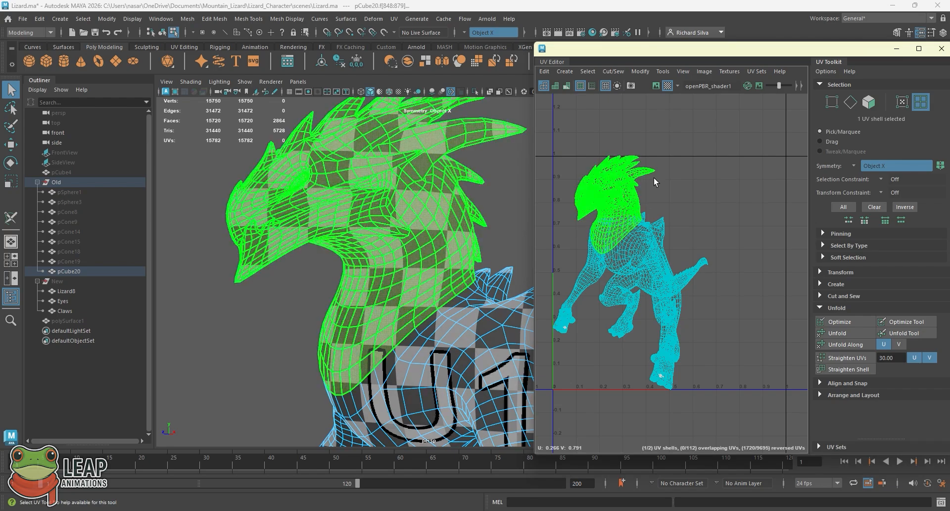
pyautogui.press('w')
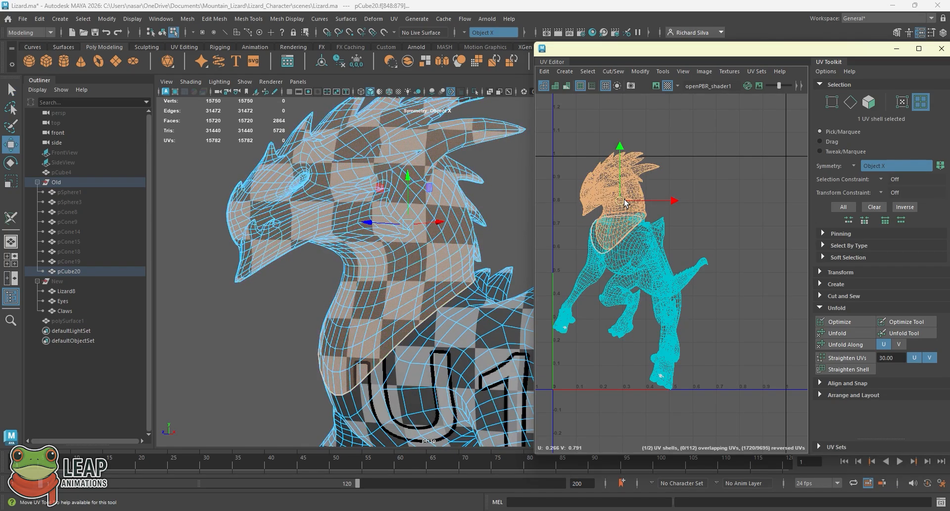
pyautogui.moveTo(615, 209); pyautogui.dragTo(710, 169)
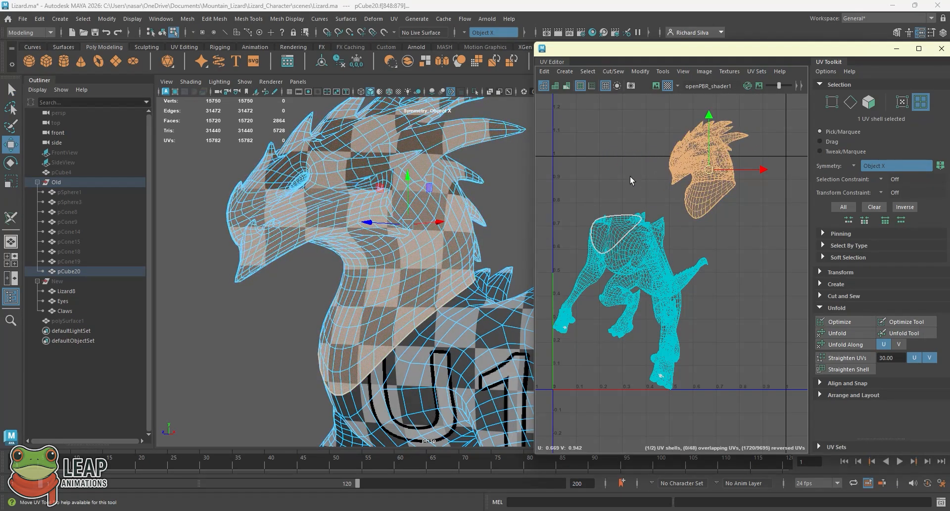
pyautogui.click(630, 176)
pyautogui.click(706, 164)
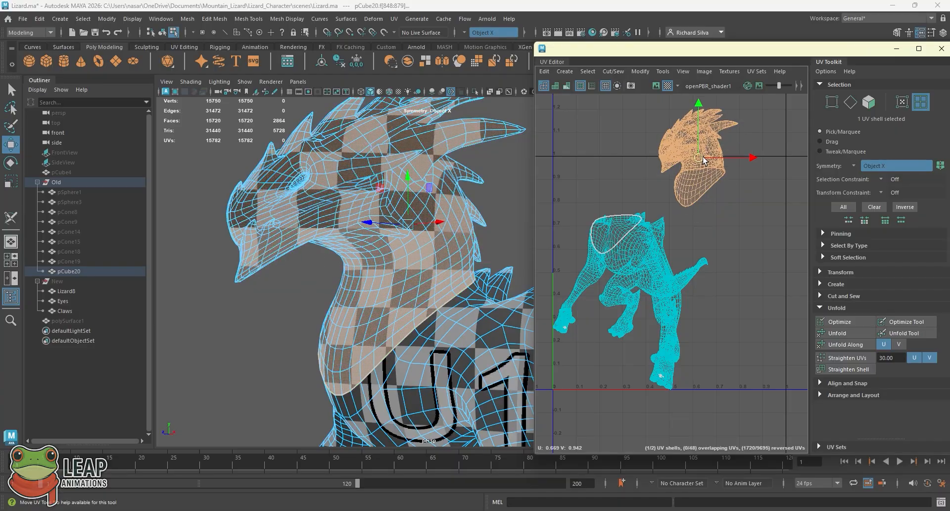
pyautogui.moveTo(710, 169); pyautogui.dragTo(714, 176)
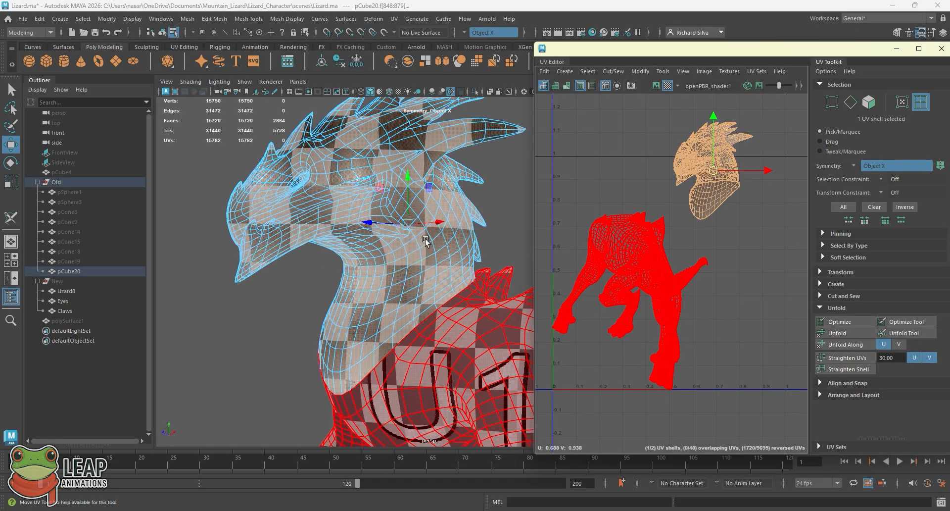
# Switch the body mesh from UV shell selection to edge selection and clear the current selection
pyautogui.keyDown('alt'); pyautogui.moveTo(389, 276); pyautogui.dragTo(407, 263); pyautogui.keyUp('alt')
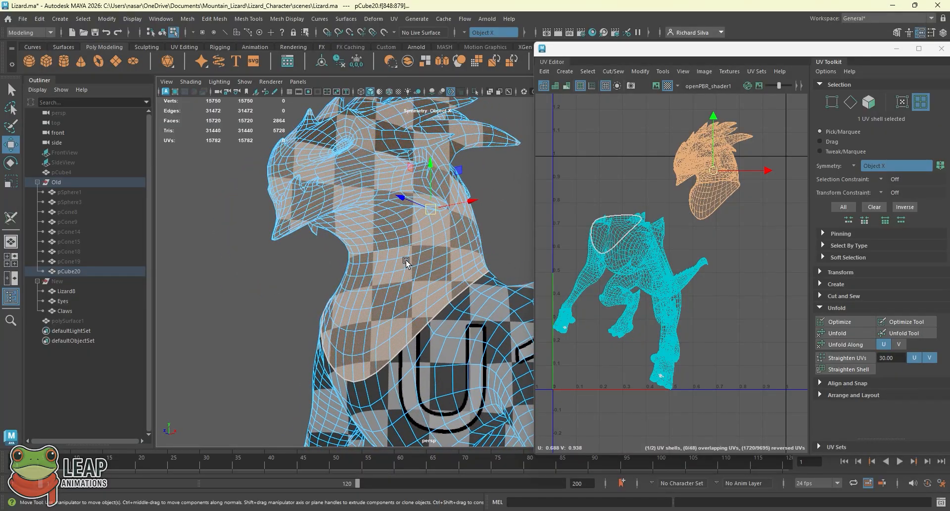
pyautogui.press('q')
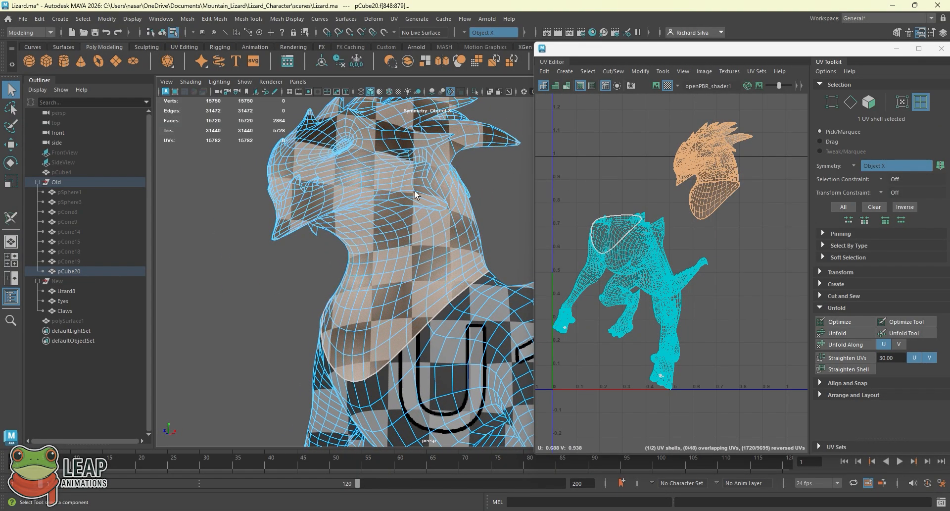
pyautogui.keyDown('alt'); pyautogui.moveTo(415, 194); pyautogui.dragTo(422, 230); pyautogui.keyUp('alt')
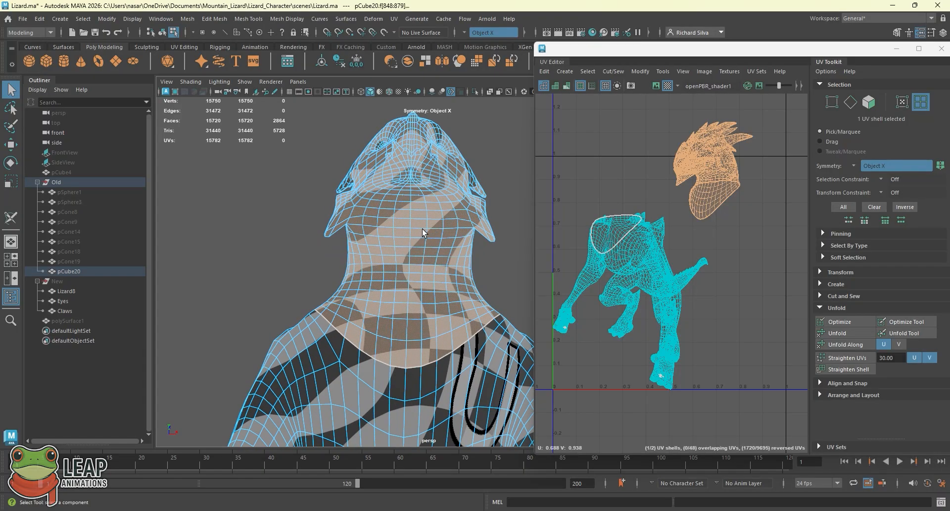
pyautogui.keyDown('alt'); pyautogui.moveTo(412, 179); pyautogui.dragTo(358, 272); pyautogui.keyUp('alt')
pyautogui.keyDown('alt'); pyautogui.moveTo(359, 272); pyautogui.dragTo(355, 216, button='middle'); pyautogui.keyUp('alt')
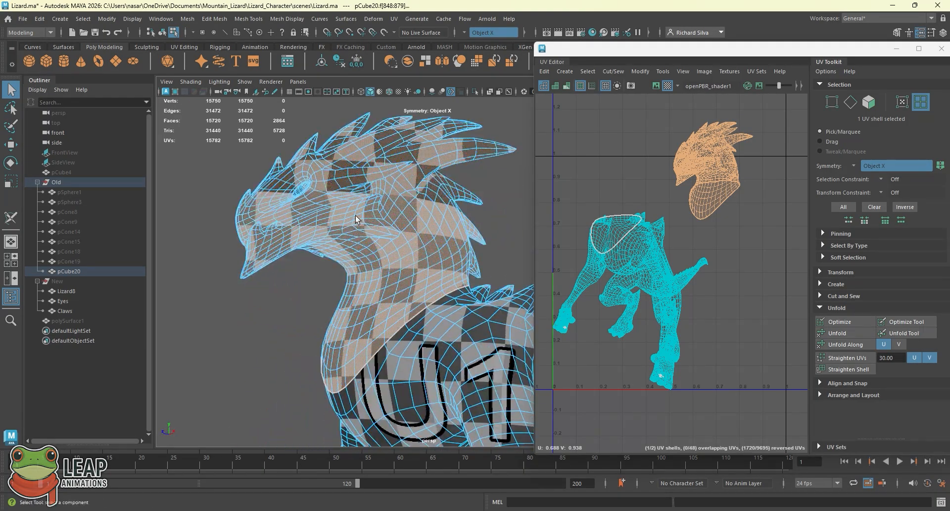
pyautogui.keyDown('alt'); pyautogui.moveTo(354, 268); pyautogui.dragTo(380, 236); pyautogui.keyUp('alt')
pyautogui.moveTo(381, 236); pyautogui.dragTo(374, 194, button='right')
pyautogui.click(479, 221)
pyautogui.click(416, 265)
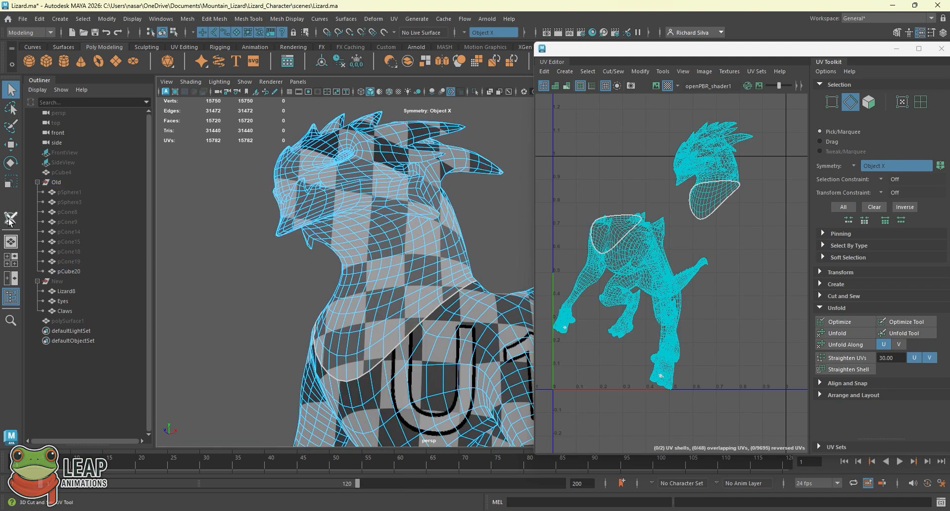
# With the 3D Cut and Sew UV Tool, cut the edge line along the throat from the neck seam up to the jaw
pyautogui.click(394, 18)
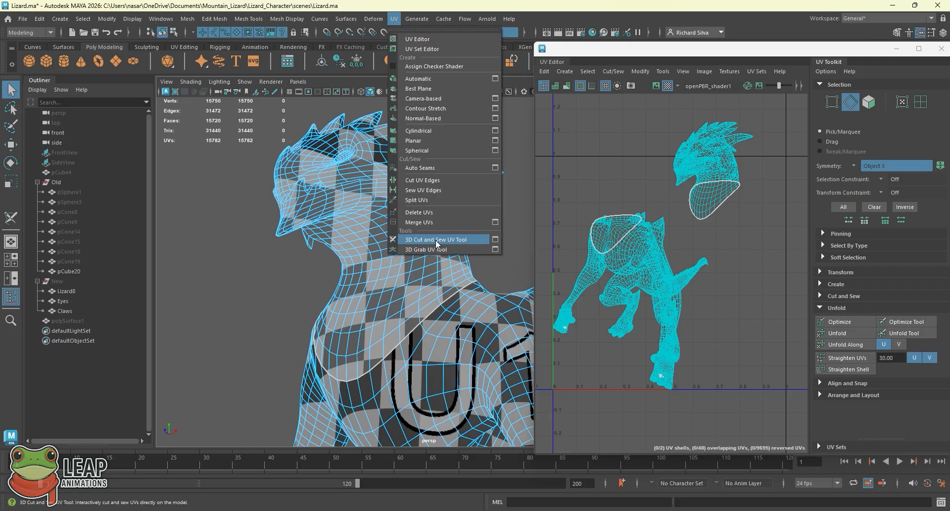
pyautogui.click(467, 241)
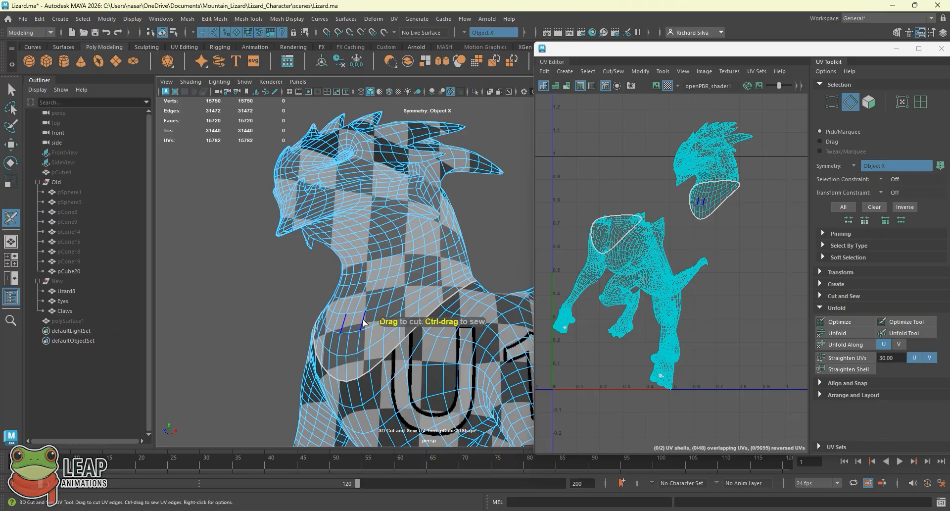
pyautogui.keyDown('alt'); pyautogui.moveTo(367, 322); pyautogui.dragTo(400, 307); pyautogui.keyUp('alt')
pyautogui.keyDown('alt'); pyautogui.moveTo(444, 280); pyautogui.dragTo(438, 257); pyautogui.keyUp('alt')
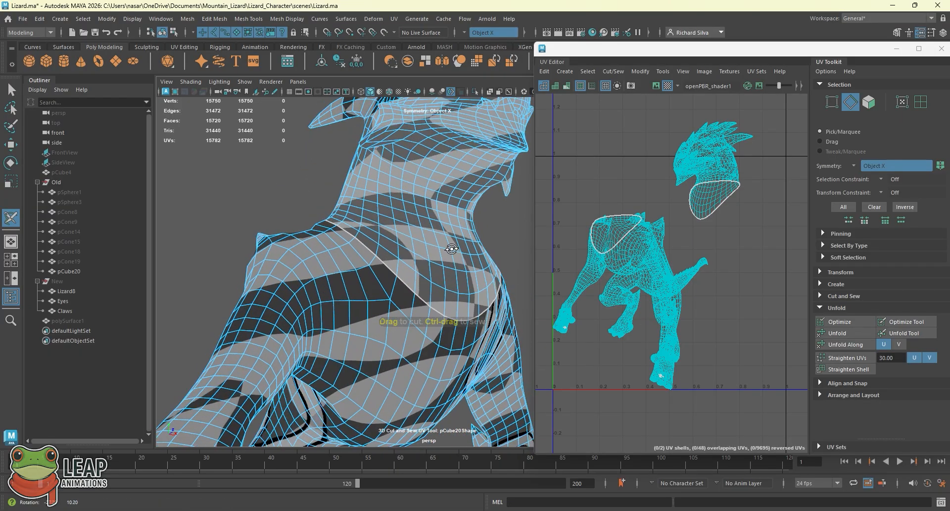
pyautogui.keyDown('alt'); pyautogui.moveTo(438, 258); pyautogui.dragTo(446, 277, button='middle'); pyautogui.keyUp('alt')
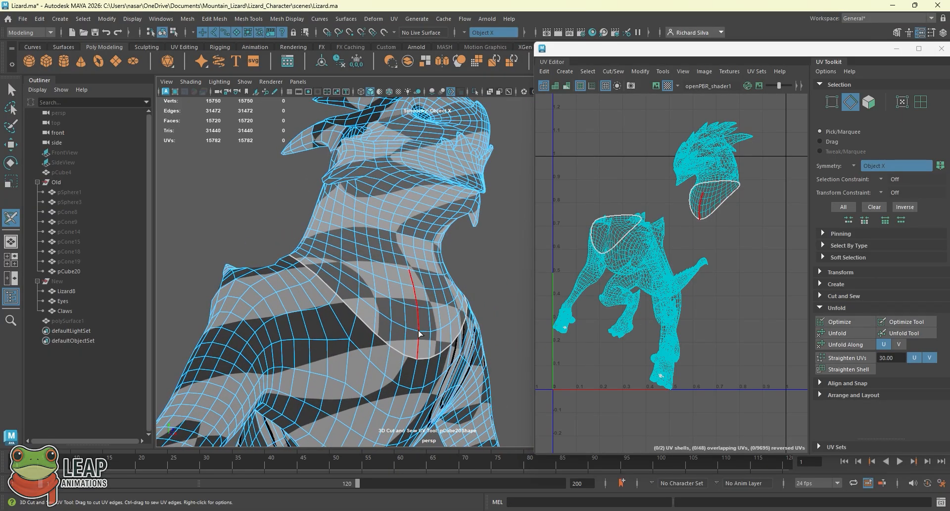
pyautogui.doubleClick(418, 289)
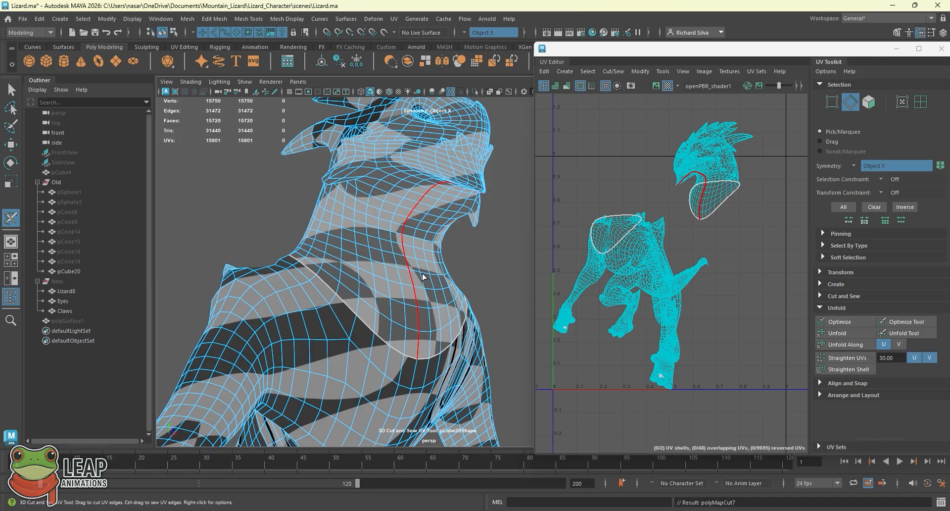
# Cut the UV edge loops around the bases of the two lowest spikes on the back of the neck
pyautogui.keyDown('alt'); pyautogui.moveTo(421, 279); pyautogui.dragTo(381, 235); pyautogui.keyUp('alt')
pyautogui.scroll(3, 401, 244)
pyautogui.keyDown('alt'); pyautogui.moveTo(367, 147); pyautogui.dragTo(447, 186); pyautogui.keyUp('alt')
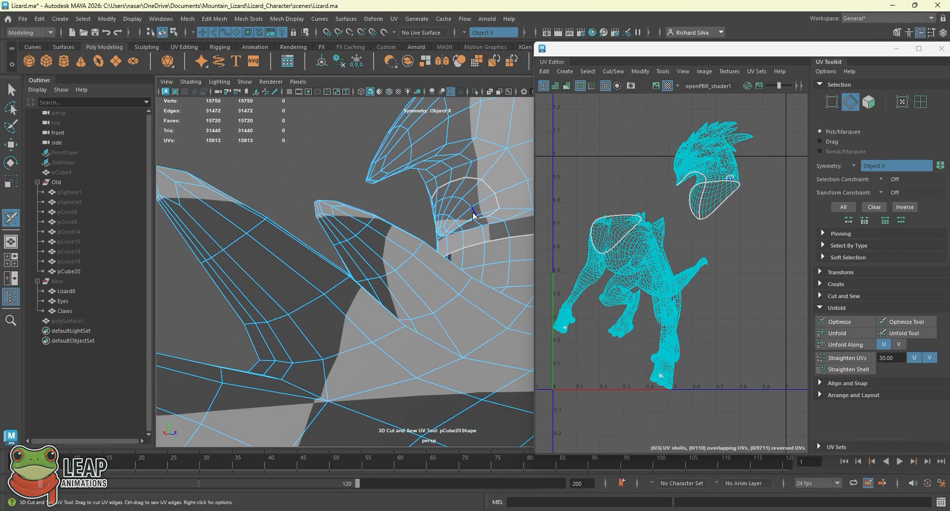
pyautogui.keyDown('alt'); pyautogui.moveTo(472, 213); pyautogui.dragTo(443, 197); pyautogui.keyUp('alt')
pyautogui.doubleClick(404, 148)
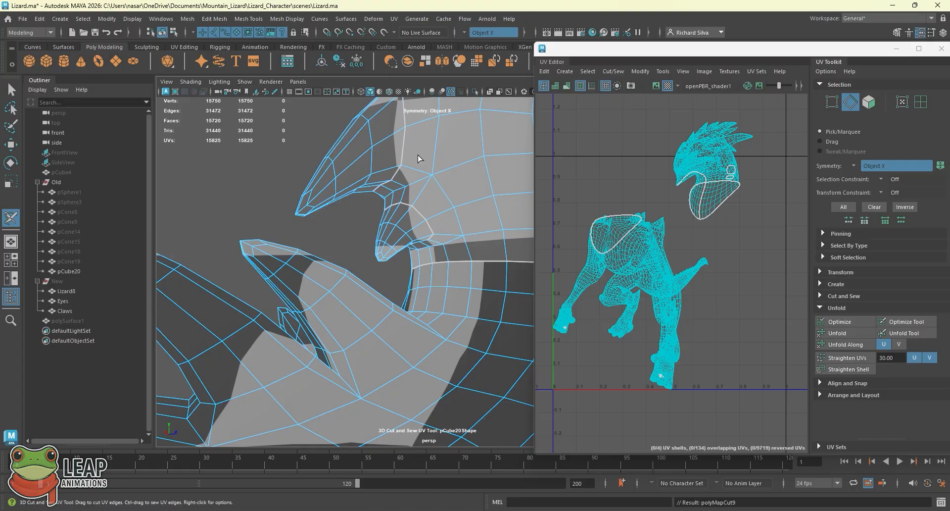
# Cut the UV edge loops around the bases of the next three spikes going up the back of the head
pyautogui.keyDown('alt'); pyautogui.moveTo(415, 167); pyautogui.dragTo(365, 205); pyautogui.keyUp('alt')
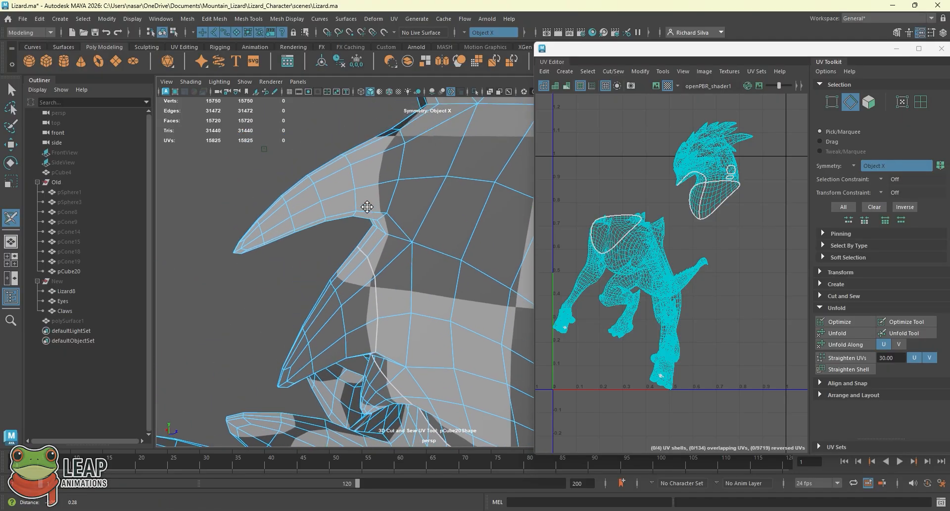
pyautogui.click(395, 184)
pyautogui.keyDown('alt'); pyautogui.moveTo(398, 176); pyautogui.dragTo(364, 188); pyautogui.keyUp('alt')
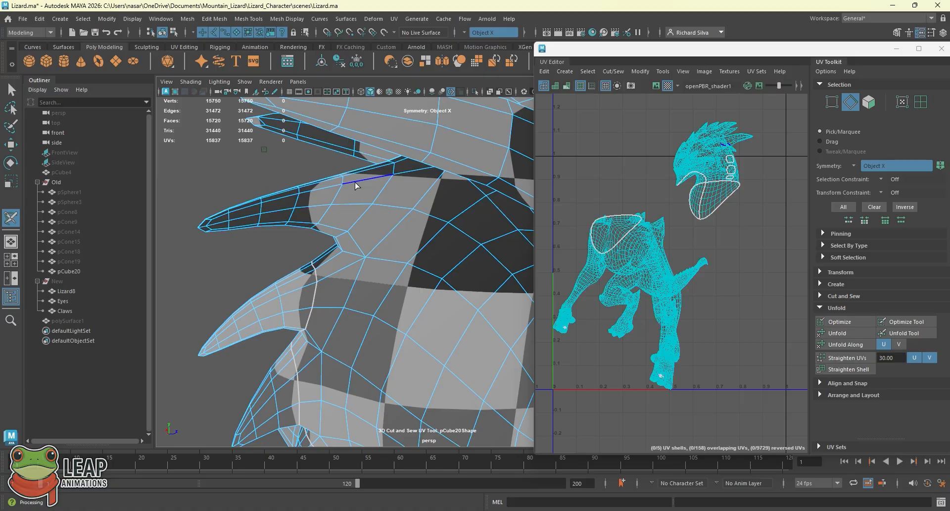
pyautogui.moveTo(360, 212)
pyautogui.keyDown('alt'); pyautogui.mouseDown()
pyautogui.moveTo(353, 218)
pyautogui.moveTo(377, 203)
pyautogui.moveTo(369, 200)
pyautogui.mouseUp(); pyautogui.keyUp('alt')
pyautogui.doubleClick(377, 200)
pyautogui.keyDown('alt'); pyautogui.moveTo(377, 187); pyautogui.dragTo(338, 225, button='middle'); pyautogui.keyUp('alt')
pyautogui.doubleClick(374, 210)
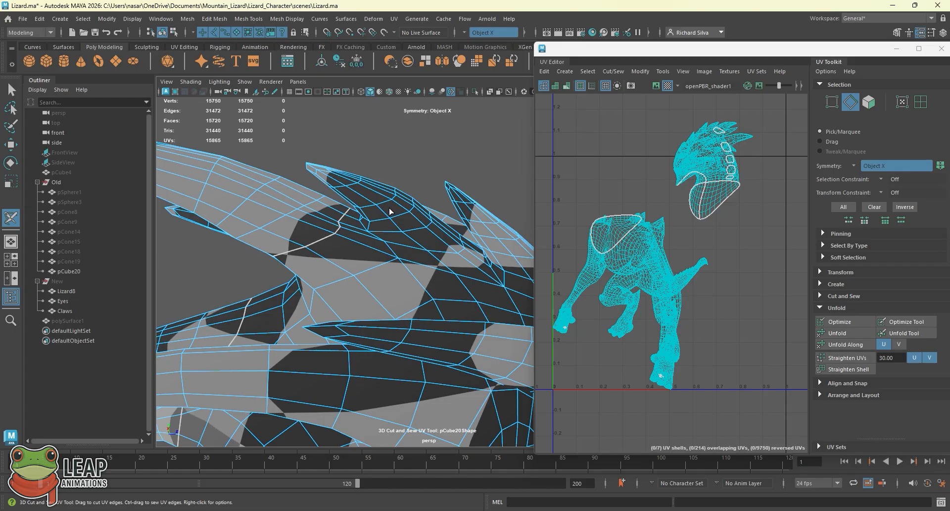
# Cut the UV edge loops around the bases of the next two spikes along the top of the head
pyautogui.keyDown('alt'); pyautogui.moveTo(389, 211); pyautogui.dragTo(427, 176); pyautogui.keyUp('alt')
pyautogui.click(413, 168)
pyautogui.click(414, 169)
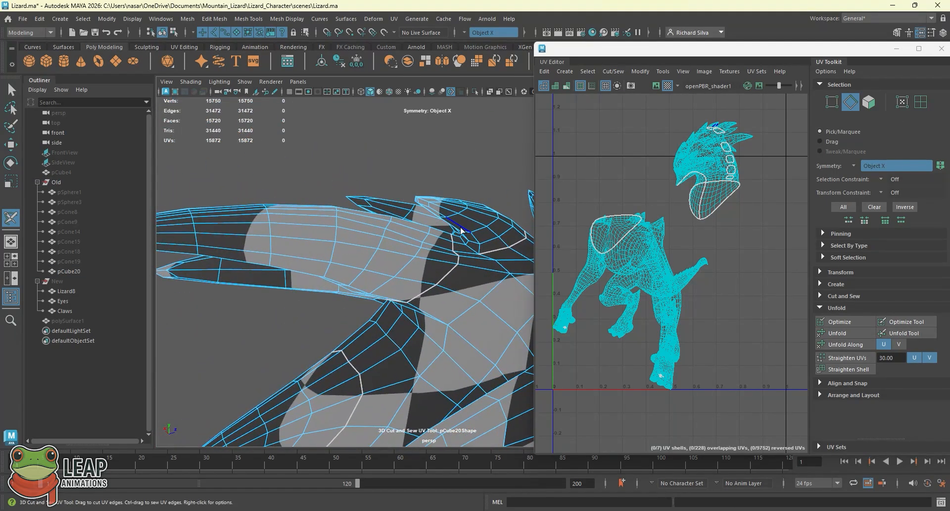
pyautogui.click(474, 250)
pyautogui.keyDown('alt'); pyautogui.moveTo(474, 250); pyautogui.dragTo(396, 204); pyautogui.keyUp('alt')
pyautogui.click(436, 195)
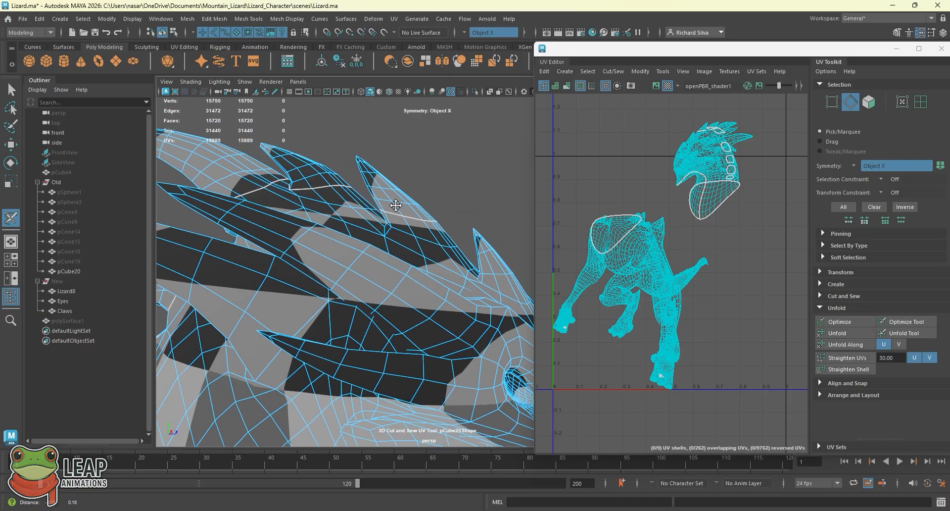
# Undo the last cut and cut the UV edge loop around the base of the next crest spike towards the forehead
pyautogui.keyDown('alt'); pyautogui.moveTo(396, 205); pyautogui.dragTo(402, 206, button='middle'); pyautogui.keyUp('alt')
pyautogui.hotkey('ctrl', 'z')
pyautogui.keyDown('alt'); pyautogui.moveTo(409, 233); pyautogui.dragTo(388, 214); pyautogui.keyUp('alt')
pyautogui.click(418, 207)
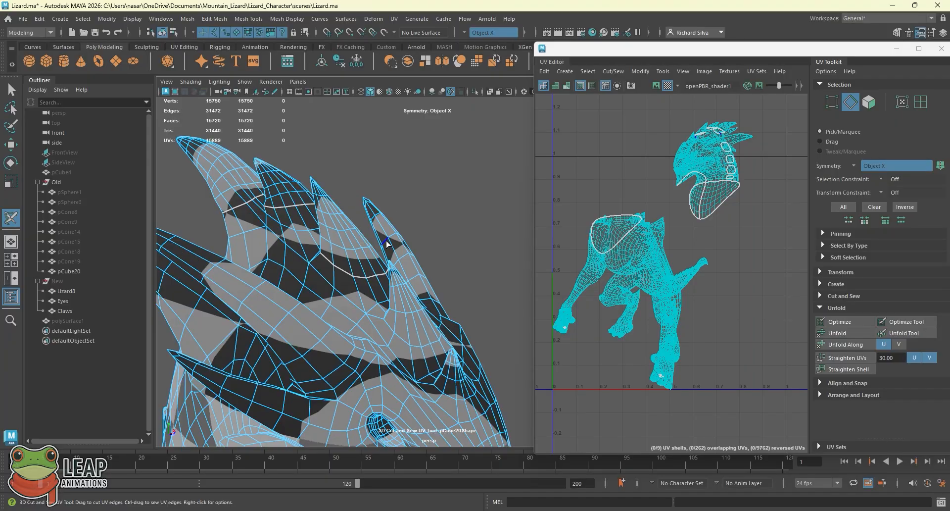
pyautogui.scroll(3, 409, 243)
pyautogui.keyDown('alt'); pyautogui.moveTo(408, 244); pyautogui.dragTo(341, 179); pyautogui.keyUp('alt')
pyautogui.click(426, 258)
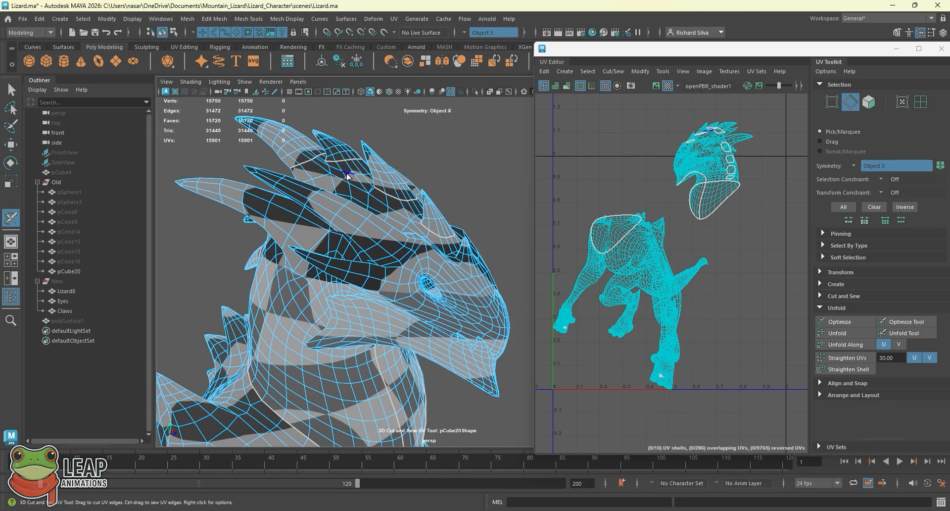
# Cut the UV edge loop around the base of the small forehead spike above the eye
pyautogui.keyDown('alt'); pyautogui.moveTo(346, 175); pyautogui.dragTo(396, 195); pyautogui.keyUp('alt')
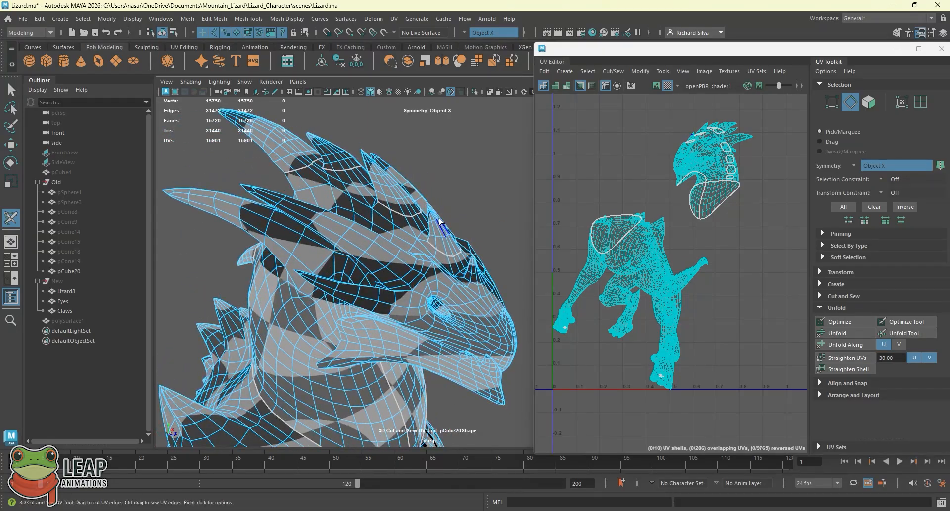
pyautogui.keyDown('alt'); pyautogui.moveTo(448, 263); pyautogui.dragTo(421, 226); pyautogui.keyUp('alt')
pyautogui.scroll(5, 397, 246)
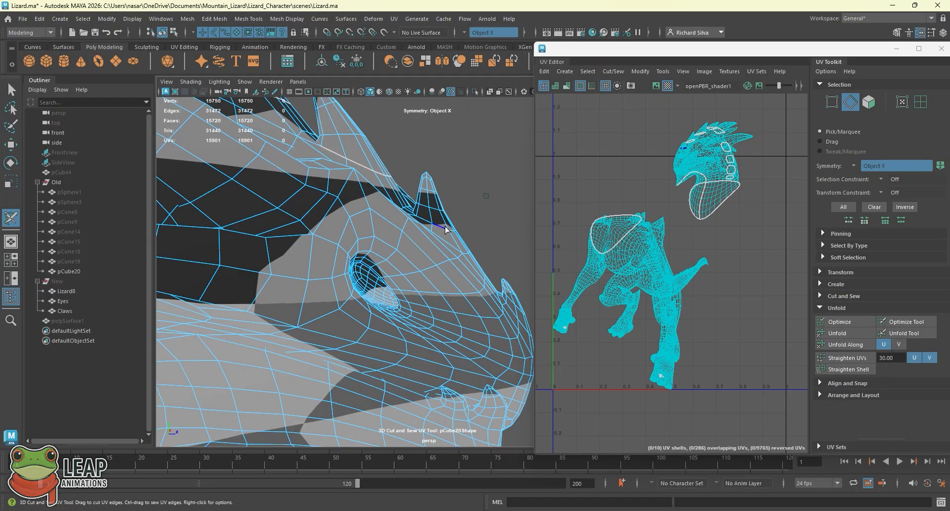
pyautogui.doubleClick(445, 226)
# Try cutting the UV edges around the lowest neck spike where it meets the neck seam
pyautogui.keyDown('alt'); pyautogui.moveTo(460, 216); pyautogui.dragTo(335, 193); pyautogui.keyUp('alt')
pyautogui.keyDown('shift'); pyautogui.moveTo(703, 163); pyautogui.dragTo(705, 170, button='right'); pyautogui.keyUp('shift')
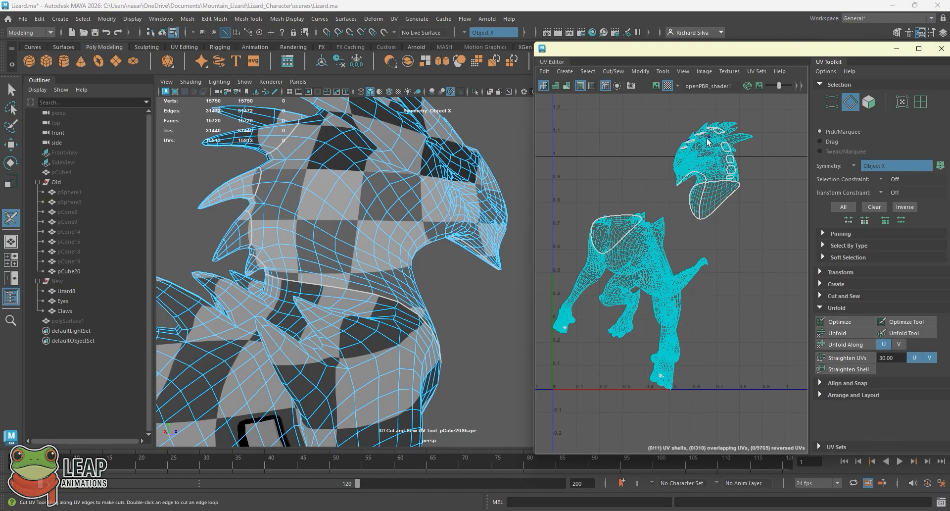
pyautogui.keyDown('alt'); pyautogui.moveTo(403, 194); pyautogui.dragTo(488, 200); pyautogui.keyUp('alt')
pyautogui.keyDown('alt'); pyautogui.moveTo(356, 239); pyautogui.dragTo(394, 243, button='right'); pyautogui.keyUp('alt')
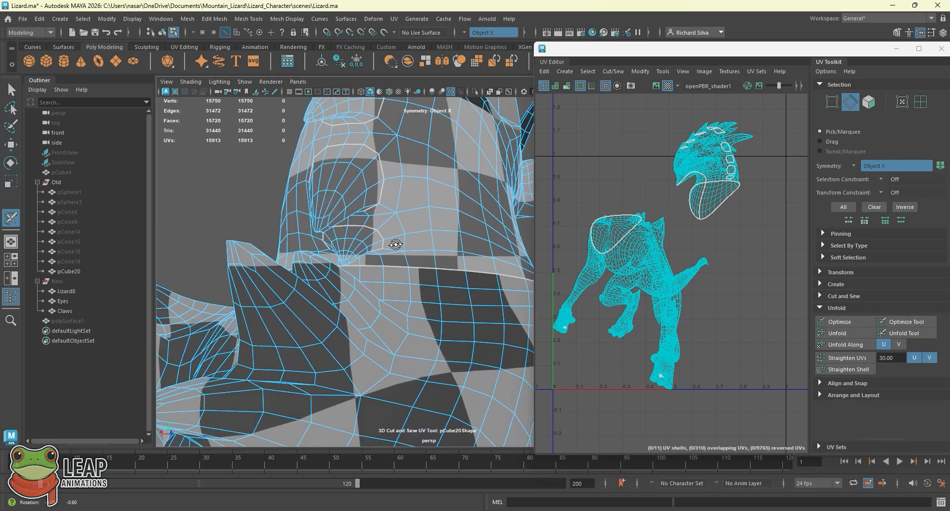
pyautogui.keyDown('alt'); pyautogui.moveTo(394, 244); pyautogui.dragTo(350, 238); pyautogui.keyUp('alt')
pyautogui.scroll(6, 349, 239)
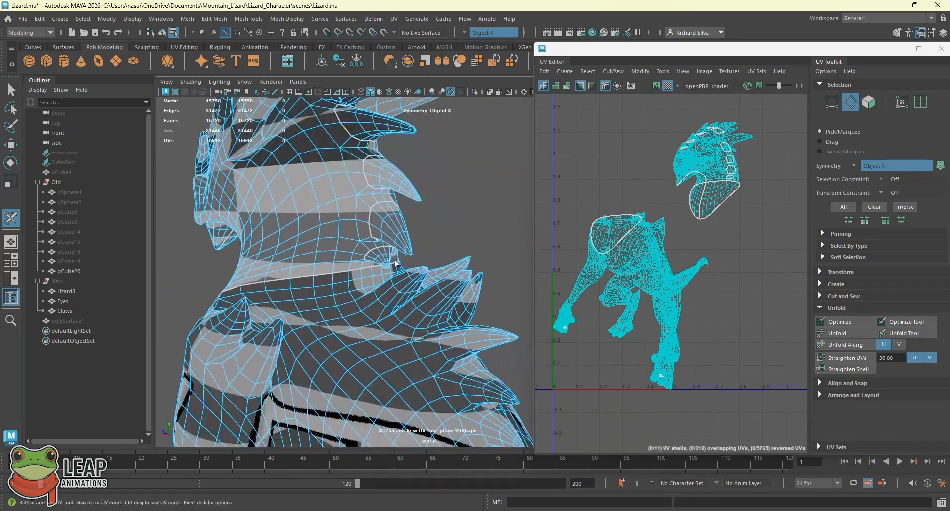
pyautogui.keyDown('alt'); pyautogui.moveTo(306, 197); pyautogui.dragTo(352, 245, button='middle'); pyautogui.keyUp('alt')
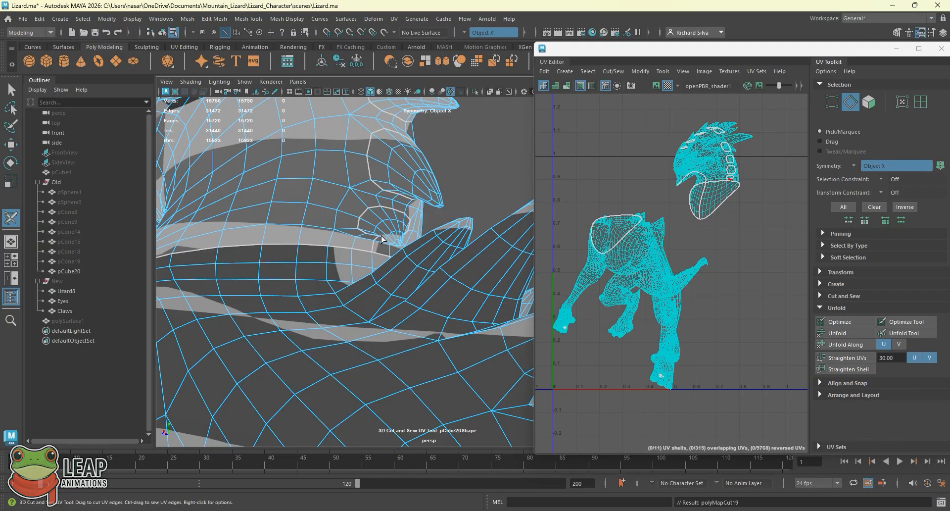
# Undo that cut and cut a short seam linking the lowest spike's base loop to the neck seam
pyautogui.keyDown('alt'); pyautogui.moveTo(381, 239); pyautogui.dragTo(413, 222); pyautogui.keyUp('alt')
pyautogui.keyDown('alt'); pyautogui.moveTo(429, 171); pyautogui.dragTo(401, 218); pyautogui.keyUp('alt')
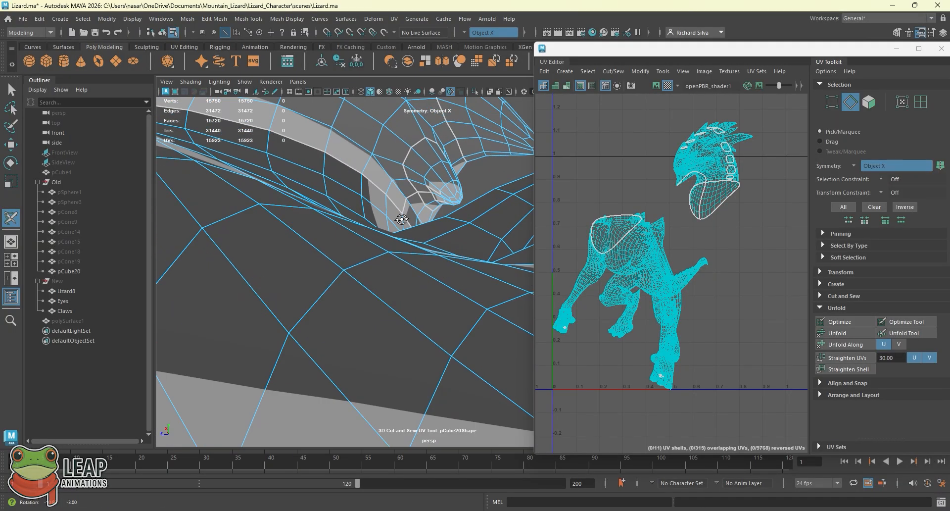
pyautogui.keyDown('alt'); pyautogui.moveTo(401, 218); pyautogui.dragTo(428, 171, button='middle'); pyautogui.keyUp('alt')
pyautogui.hotkey('ctrl', 'z')
pyautogui.moveTo(430, 202)
pyautogui.keyDown('alt'); pyautogui.mouseDown()
pyautogui.moveTo(444, 216)
pyautogui.moveTo(435, 203)
pyautogui.mouseUp(); pyautogui.keyUp('alt')
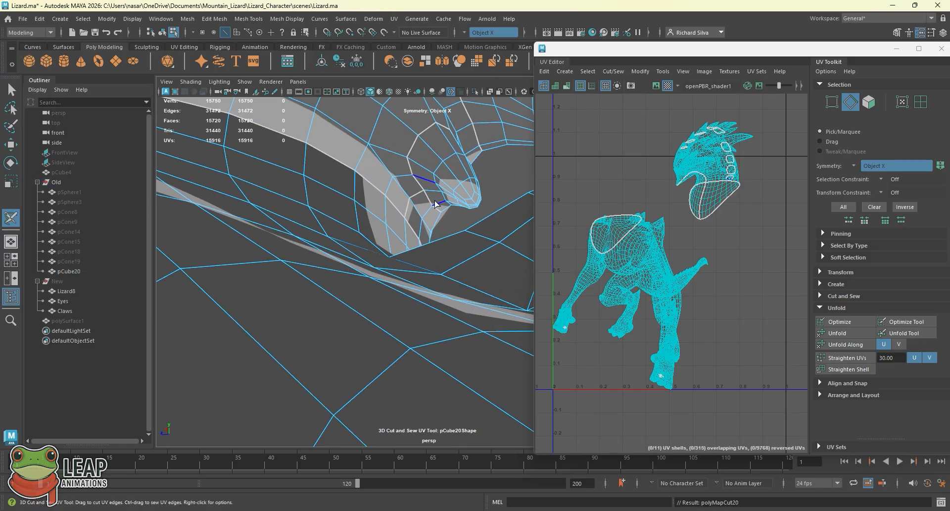
pyautogui.keyDown('alt'); pyautogui.moveTo(436, 164); pyautogui.dragTo(421, 178); pyautogui.keyUp('alt')
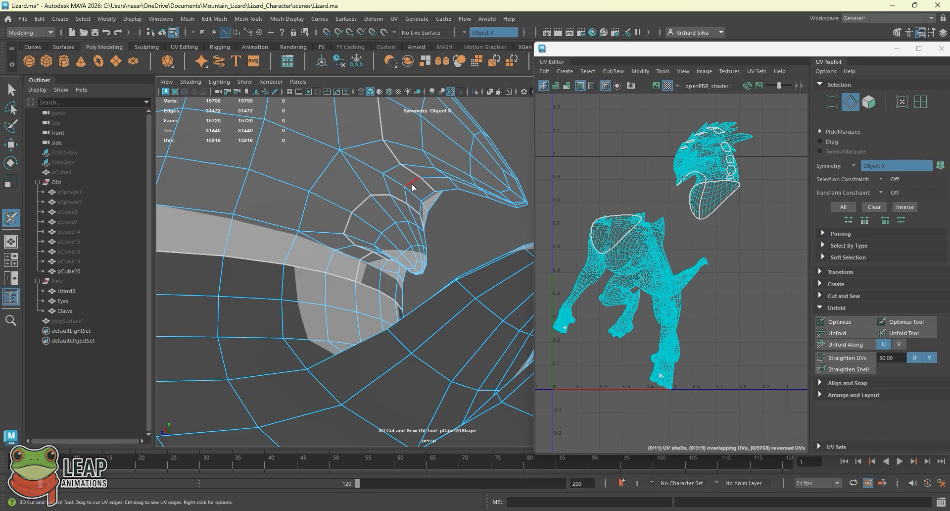
# Cut short UV seams linking the base loops of neighbouring spikes up the back of the neck
pyautogui.moveTo(413, 187); pyautogui.dragTo(422, 200)
pyautogui.keyDown('alt'); pyautogui.moveTo(414, 162); pyautogui.dragTo(360, 181); pyautogui.keyUp('alt')
pyautogui.click(348, 199)
pyautogui.click(336, 222)
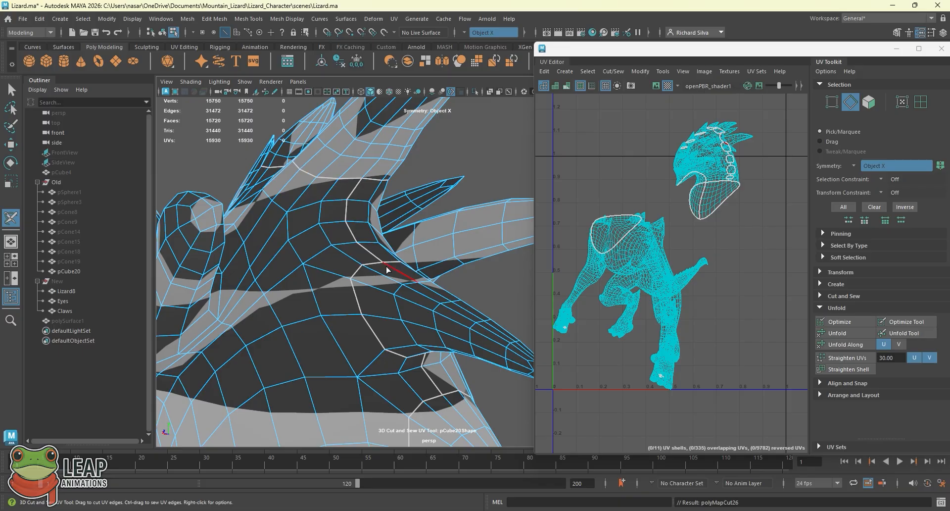
# Cut short UV seams linking the base loops of the crest spikes over the top of the head towards the forehead
pyautogui.keyDown('alt'); pyautogui.moveTo(376, 252); pyautogui.dragTo(369, 323); pyautogui.keyUp('alt')
pyautogui.click(312, 250)
pyautogui.click(326, 254)
pyautogui.click(375, 295)
pyautogui.keyDown('alt'); pyautogui.moveTo(369, 322); pyautogui.dragTo(419, 288, button='middle'); pyautogui.keyUp('alt')
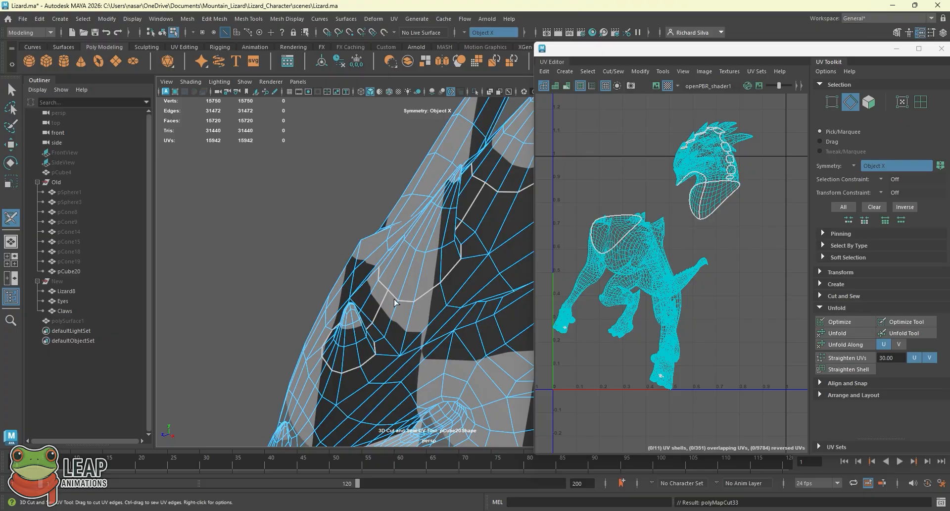
# Cut the UV edges along the head's centre line from the forehead spike down to the small spike on the snout
pyautogui.moveTo(394, 301)
pyautogui.keyDown('alt'); pyautogui.mouseDown()
pyautogui.moveTo(381, 270)
pyautogui.moveTo(483, 278)
pyautogui.mouseUp(); pyautogui.keyUp('alt')
pyautogui.moveTo(484, 278)
pyautogui.keyDown('alt'); pyautogui.mouseDown()
pyautogui.moveTo(515, 297)
pyautogui.moveTo(446, 277)
pyautogui.moveTo(400, 240)
pyautogui.moveTo(360, 274)
pyautogui.mouseUp(); pyautogui.keyUp('alt')
pyautogui.keyDown('ctrl'); pyautogui.doubleClick(358, 228); pyautogui.keyUp('ctrl')
pyautogui.moveTo(358, 228)
pyautogui.keyDown('alt'); pyautogui.mouseDown()
pyautogui.moveTo(372, 273)
pyautogui.moveTo(366, 230)
pyautogui.mouseUp(); pyautogui.keyUp('alt')
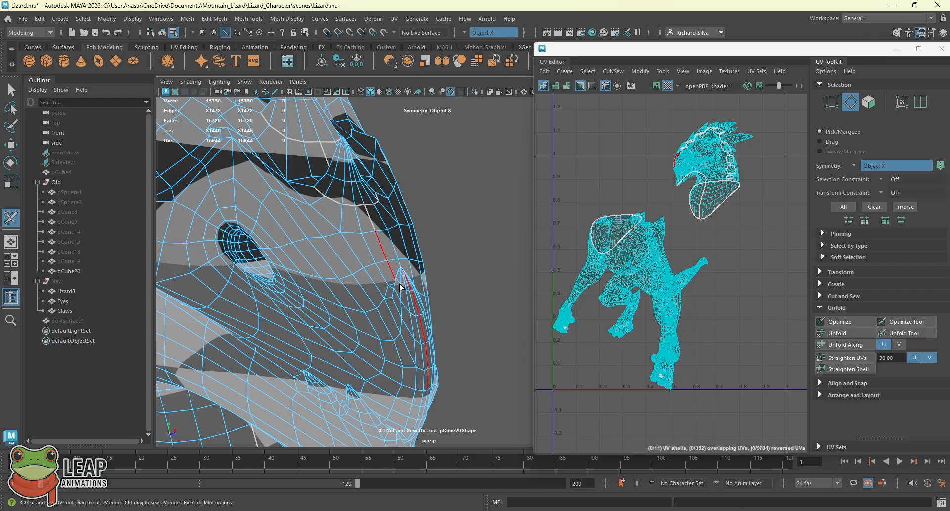
pyautogui.moveTo(394, 273)
pyautogui.mouseDown()
pyautogui.moveTo(385, 230)
pyautogui.moveTo(376, 233)
pyautogui.mouseUp()
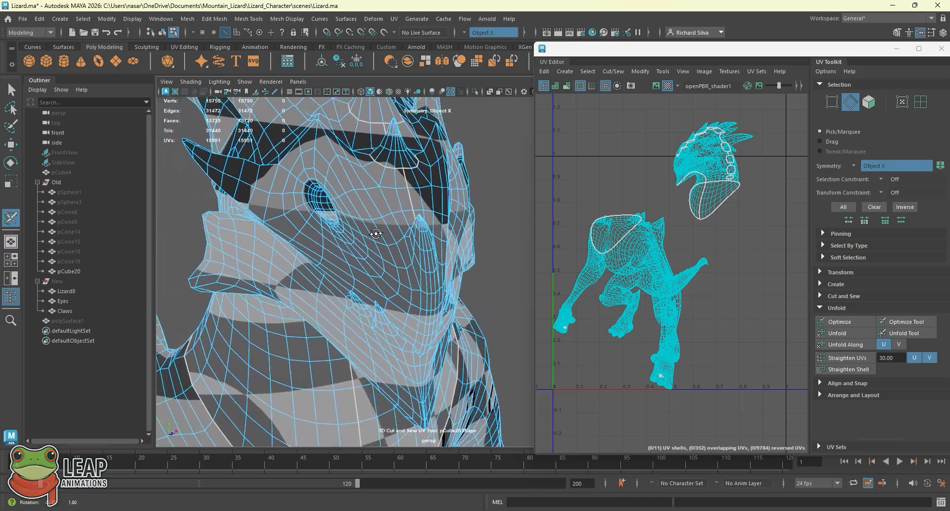
# Cut the UV edge loop around the inner rim of the eye socket
pyautogui.keyDown('alt'); pyautogui.moveTo(376, 233); pyautogui.dragTo(376, 237, button='right'); pyautogui.keyUp('alt')
pyautogui.keyDown('alt'); pyautogui.moveTo(224, 191); pyautogui.dragTo(285, 200, button='middle'); pyautogui.keyUp('alt')
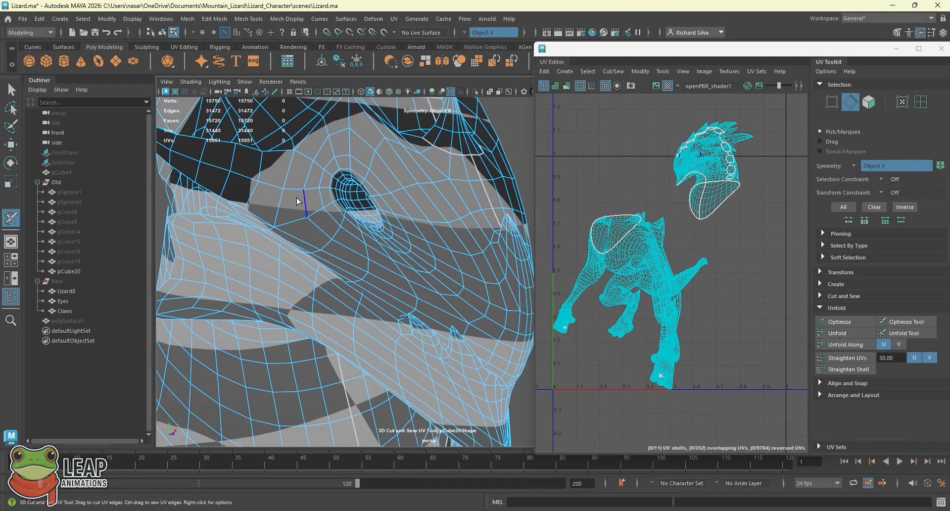
pyautogui.keyDown('alt'); pyautogui.moveTo(297, 200); pyautogui.dragTo(362, 251); pyautogui.keyUp('alt')
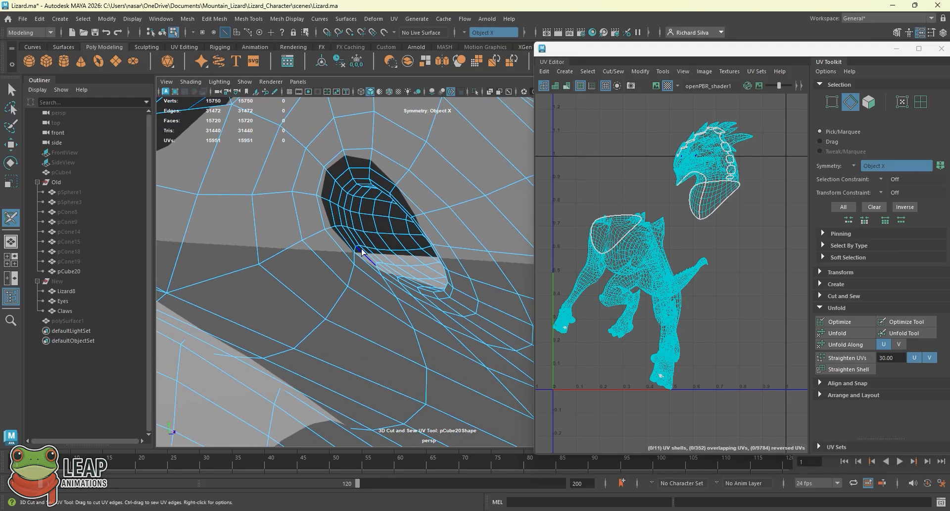
pyautogui.doubleClick(361, 251)
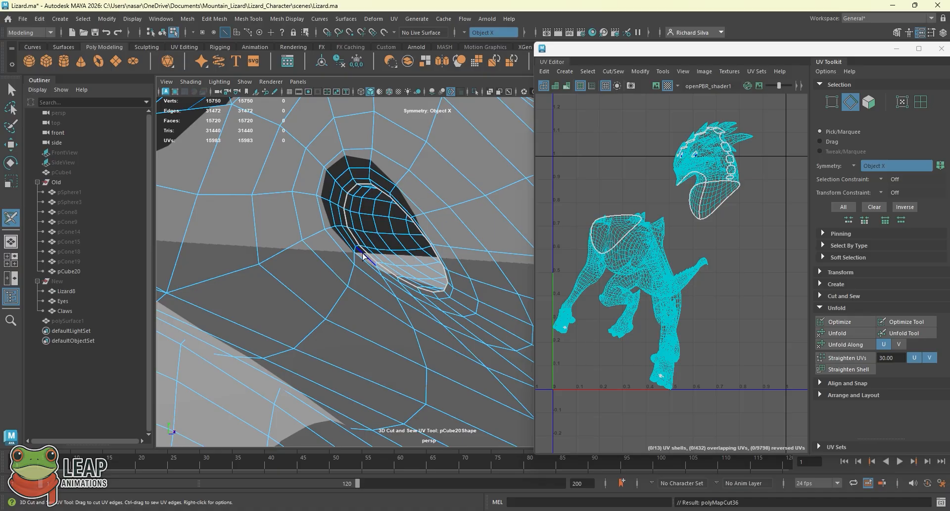
# Cut the UV edge loops around the bases of two horns on the side of the head
pyautogui.keyDown('alt'); pyautogui.moveTo(363, 256); pyautogui.dragTo(417, 229); pyautogui.keyUp('alt')
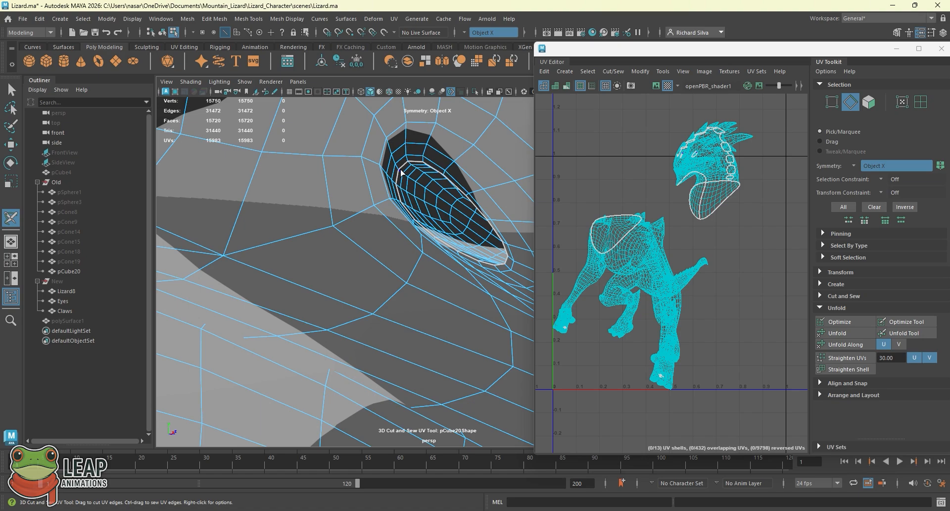
pyautogui.keyDown('alt'); pyautogui.moveTo(473, 209); pyautogui.dragTo(434, 214, button='middle'); pyautogui.keyUp('alt')
pyautogui.keyDown('alt'); pyautogui.moveTo(434, 214); pyautogui.dragTo(371, 223, button='right'); pyautogui.keyUp('alt')
pyautogui.keyDown('alt'); pyautogui.moveTo(389, 243); pyautogui.dragTo(300, 256); pyautogui.keyUp('alt')
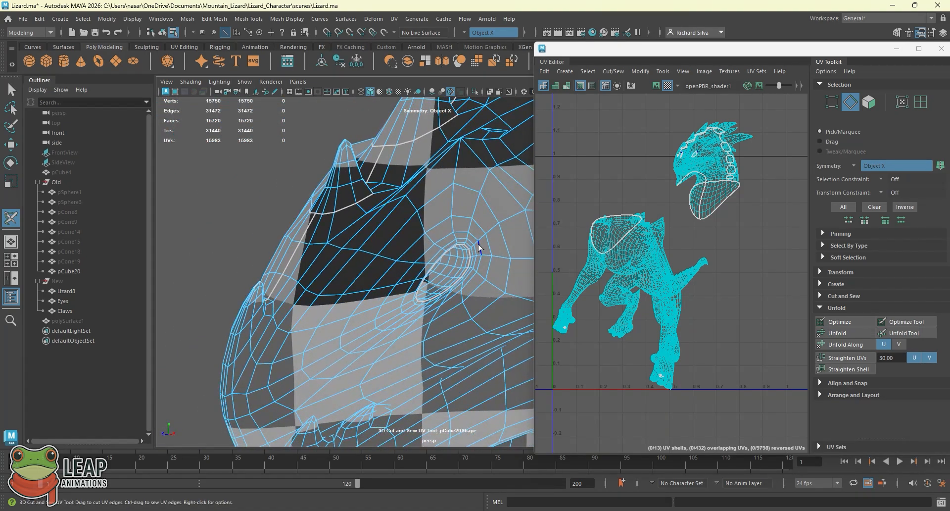
pyautogui.keyDown('alt'); pyautogui.moveTo(427, 248); pyautogui.dragTo(348, 214); pyautogui.keyUp('alt')
pyautogui.doubleClick(456, 217)
pyautogui.doubleClick(443, 221)
pyautogui.keyDown('alt'); pyautogui.moveTo(347, 214); pyautogui.dragTo(451, 177, button='right'); pyautogui.keyUp('alt')
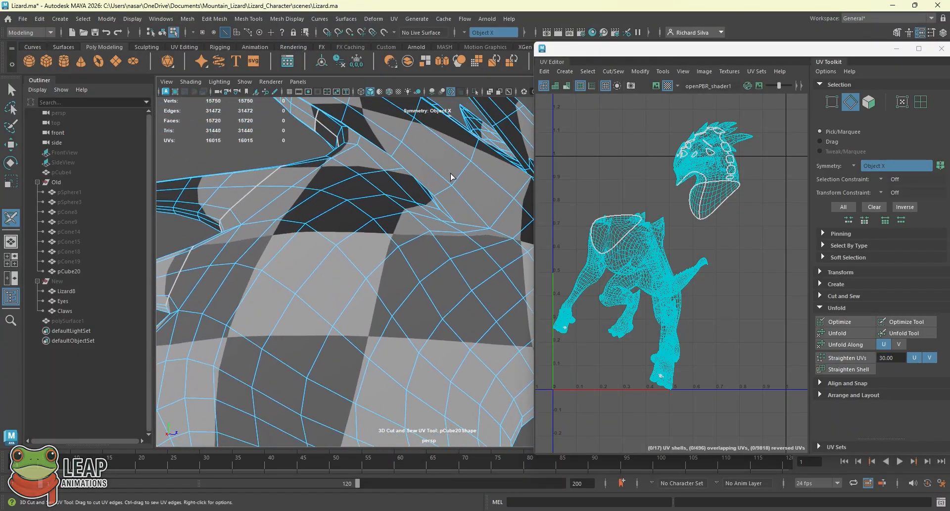
# Cut the UV edge loop around the base of the remaining uncut horn on the side of the head
pyautogui.keyDown('alt'); pyautogui.moveTo(450, 176); pyautogui.dragTo(397, 182); pyautogui.keyUp('alt')
pyautogui.keyDown('alt'); pyautogui.moveTo(396, 182); pyautogui.dragTo(410, 242, button='middle'); pyautogui.keyUp('alt')
pyautogui.keyDown('alt'); pyautogui.moveTo(410, 255); pyautogui.dragTo(462, 242); pyautogui.keyUp('alt')
pyautogui.keyDown('alt'); pyautogui.moveTo(462, 241); pyautogui.dragTo(314, 214, button='right'); pyautogui.keyUp('alt')
pyautogui.keyDown('alt'); pyautogui.moveTo(415, 230); pyautogui.dragTo(390, 251); pyautogui.keyUp('alt')
pyautogui.keyDown('alt'); pyautogui.moveTo(390, 252); pyautogui.dragTo(368, 255, button='right'); pyautogui.keyUp('alt')
pyautogui.keyDown('alt'); pyautogui.moveTo(368, 255); pyautogui.dragTo(395, 258, button='middle'); pyautogui.keyUp('alt')
pyautogui.moveTo(395, 258)
pyautogui.keyDown('alt'); pyautogui.mouseDown()
pyautogui.moveTo(362, 239)
pyautogui.moveTo(408, 257)
pyautogui.moveTo(399, 262)
pyautogui.mouseUp(); pyautogui.keyUp('alt')
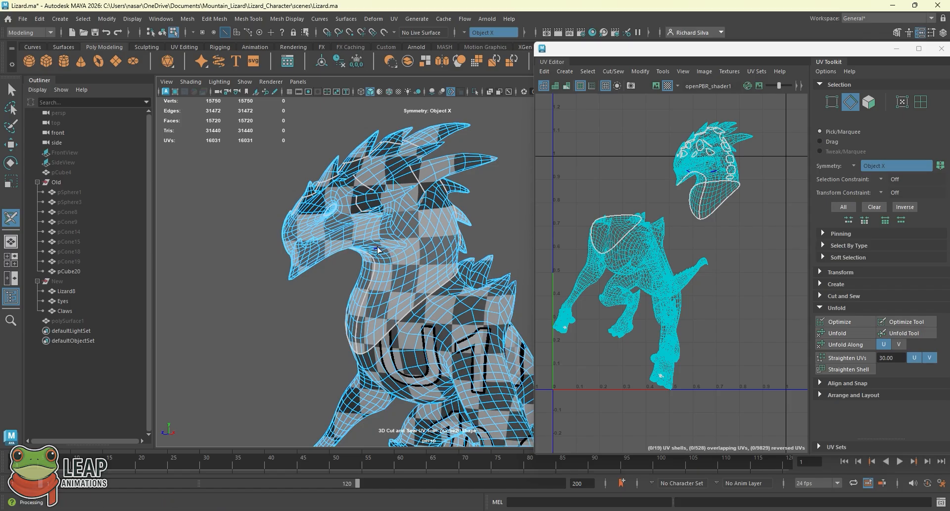
pyautogui.keyDown('alt'); pyautogui.moveTo(391, 252); pyautogui.dragTo(407, 213); pyautogui.keyUp('alt')
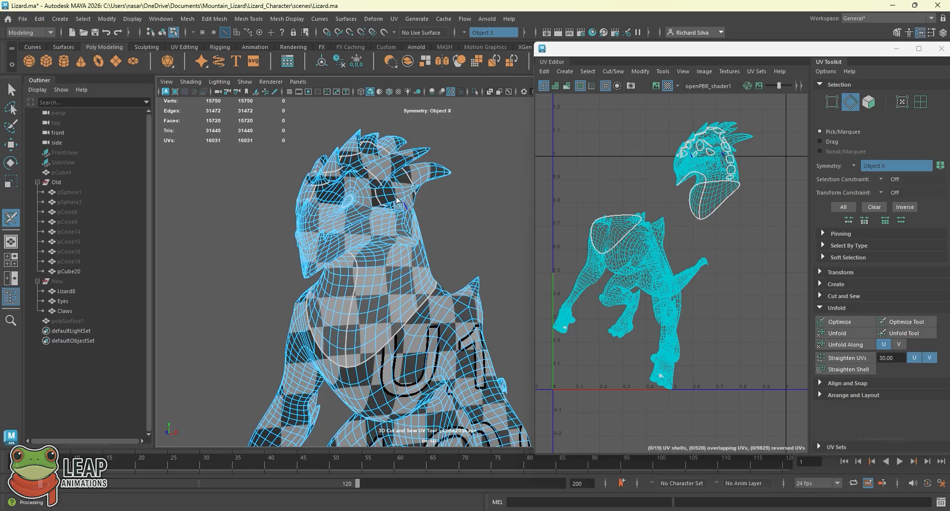
pyautogui.keyDown('alt'); pyautogui.moveTo(407, 213); pyautogui.dragTo(369, 255); pyautogui.keyUp('alt')
pyautogui.keyDown('alt'); pyautogui.moveTo(389, 246); pyautogui.dragTo(343, 262, button='right'); pyautogui.keyUp('alt')
# Switch to UV shell selection and move the body shell sideways out of the 0–1 UV tile
pyautogui.click(754, 160)
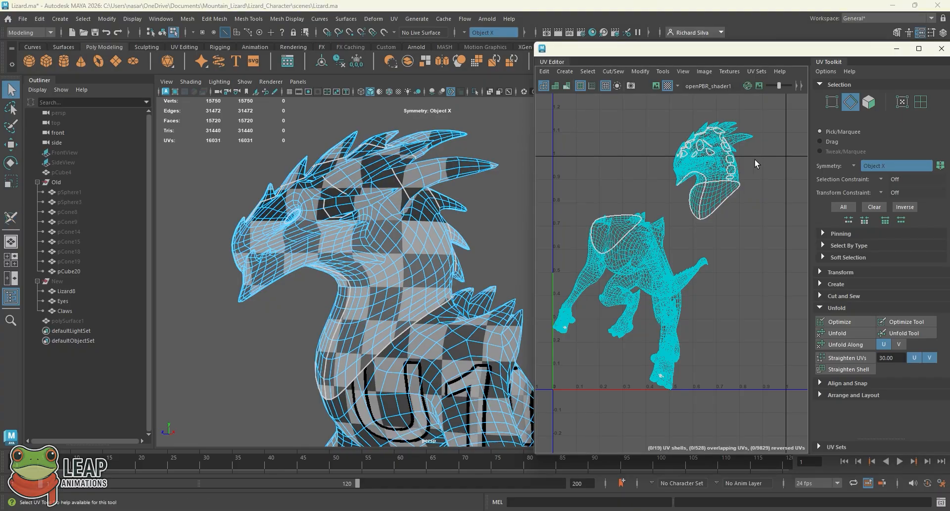
pyautogui.moveTo(735, 179); pyautogui.dragTo(690, 158, button='right')
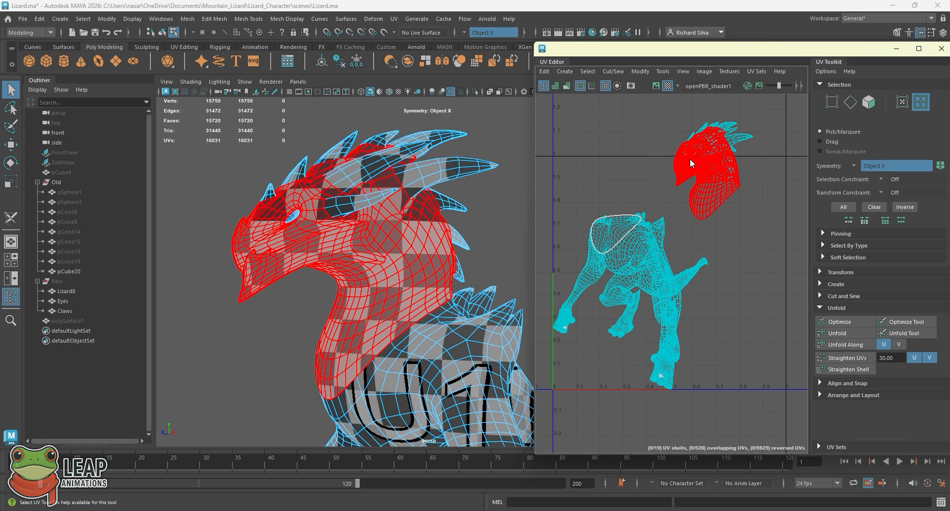
pyautogui.scroll(-2, 673, 217)
pyautogui.click(626, 235)
pyautogui.press('w')
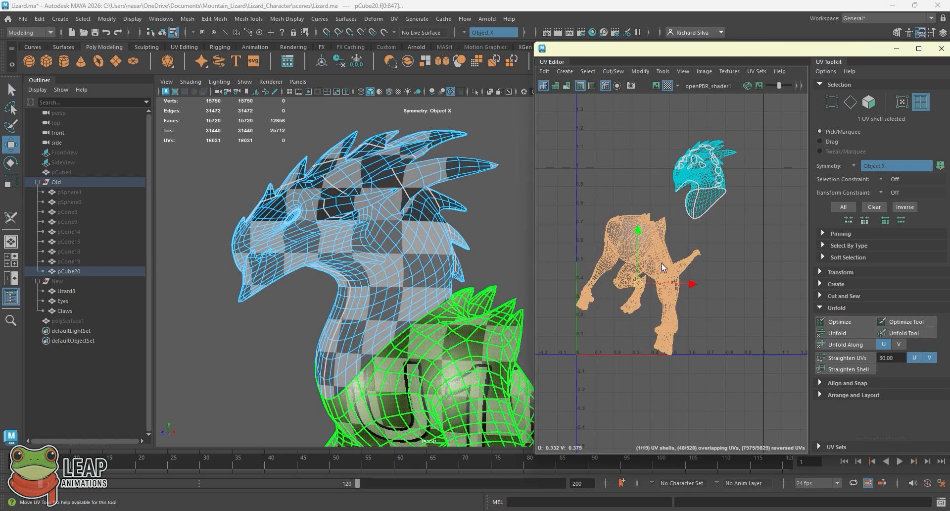
pyautogui.moveTo(639, 288); pyautogui.dragTo(837, 289)
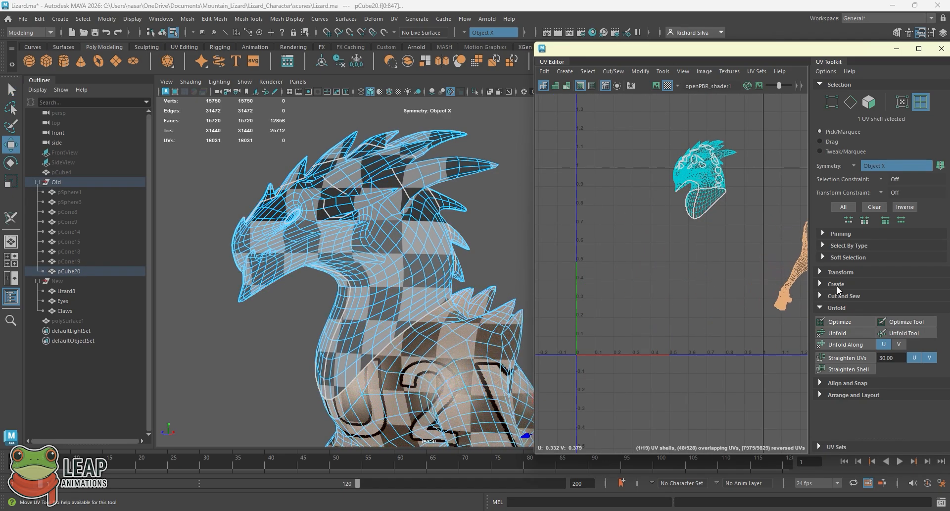
# Select the head and spike shells and move them down inside the 0–1 UV tile
pyautogui.scroll(-2, 750, 267)
pyautogui.keyDown('alt'); pyautogui.moveTo(699, 242); pyautogui.dragTo(671, 259, button='middle'); pyautogui.keyUp('alt')
pyautogui.moveTo(657, 168); pyautogui.dragTo(730, 251)
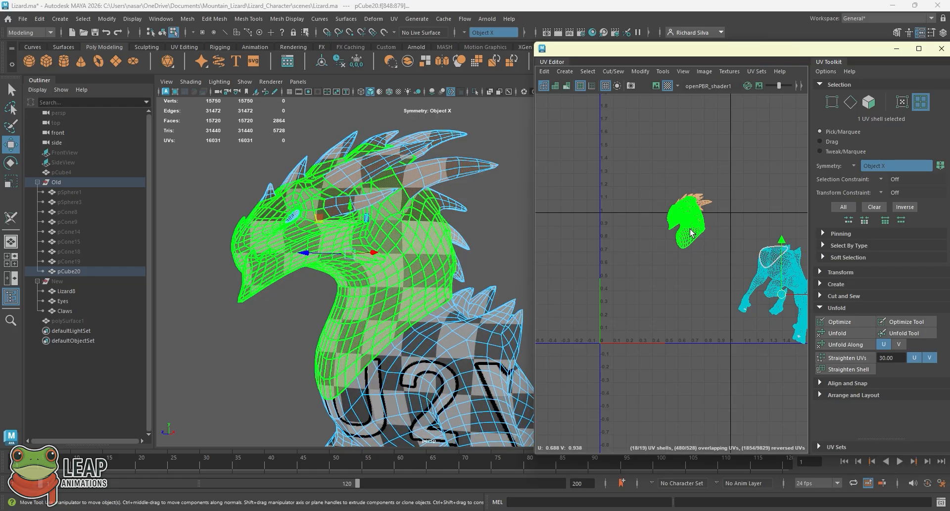
pyautogui.moveTo(685, 222); pyautogui.dragTo(660, 305)
# Select all the head and spike shells together and unfold them
pyautogui.click(885, 344)
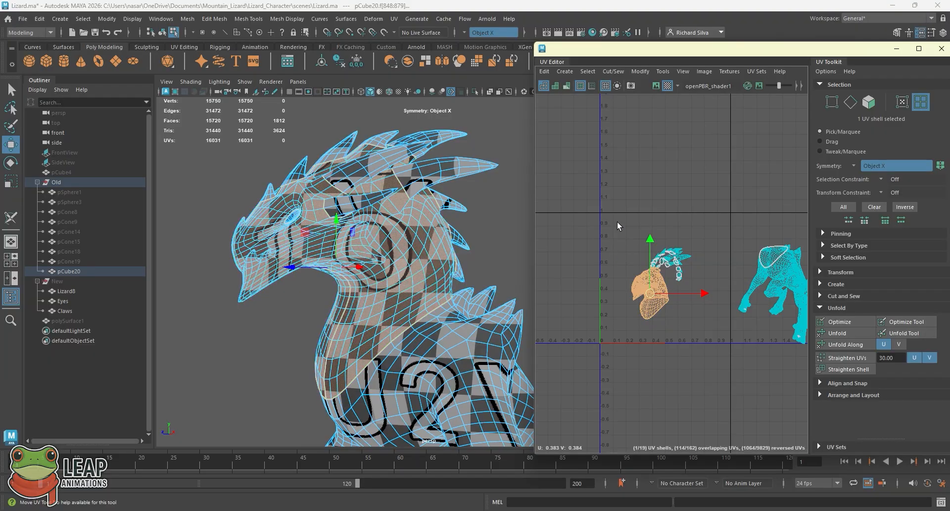
pyautogui.moveTo(616, 221); pyautogui.dragTo(709, 335)
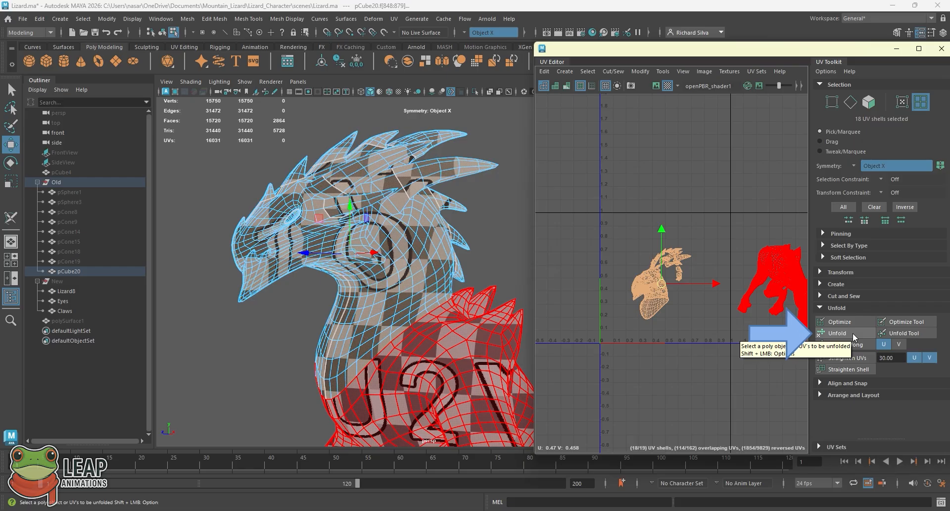
pyautogui.click(845, 332)
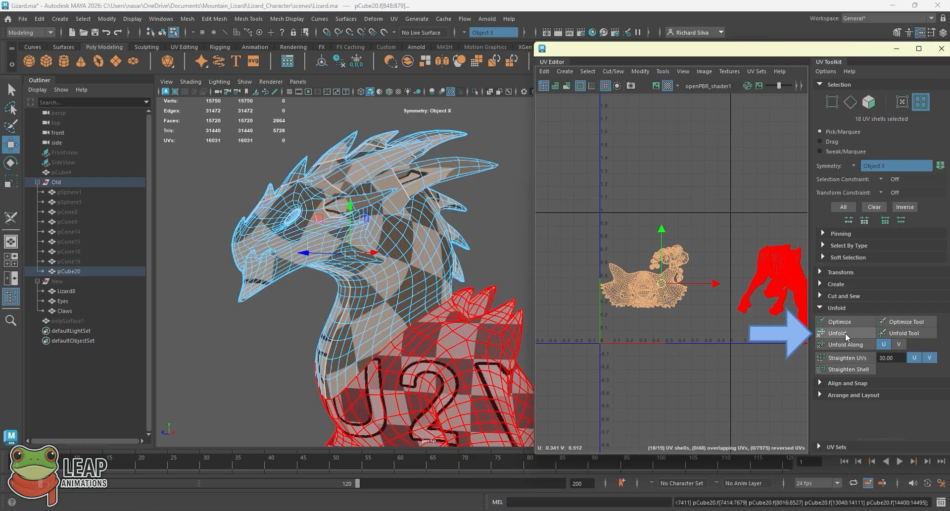
# Examine the unfolded head shell and the separate spike shells in the UV layout
pyautogui.scroll(7, 624, 307)
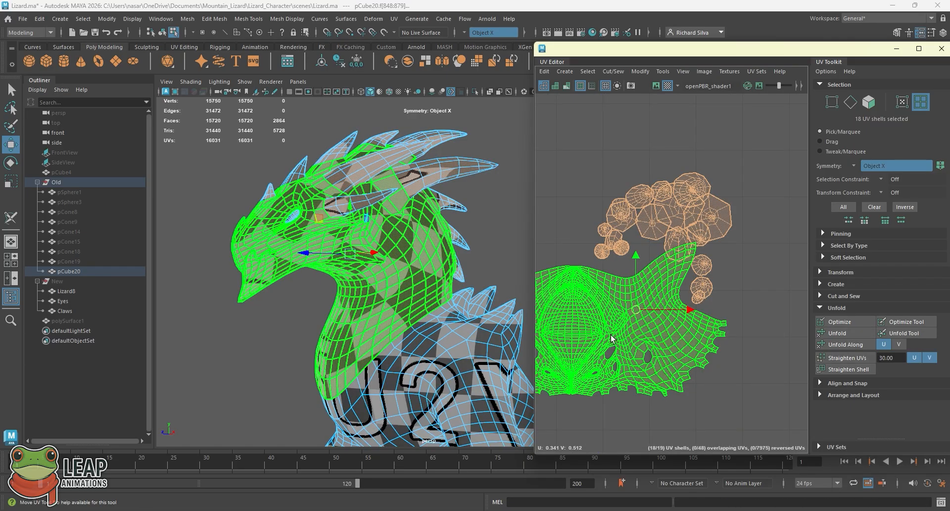
pyautogui.scroll(5, 652, 330)
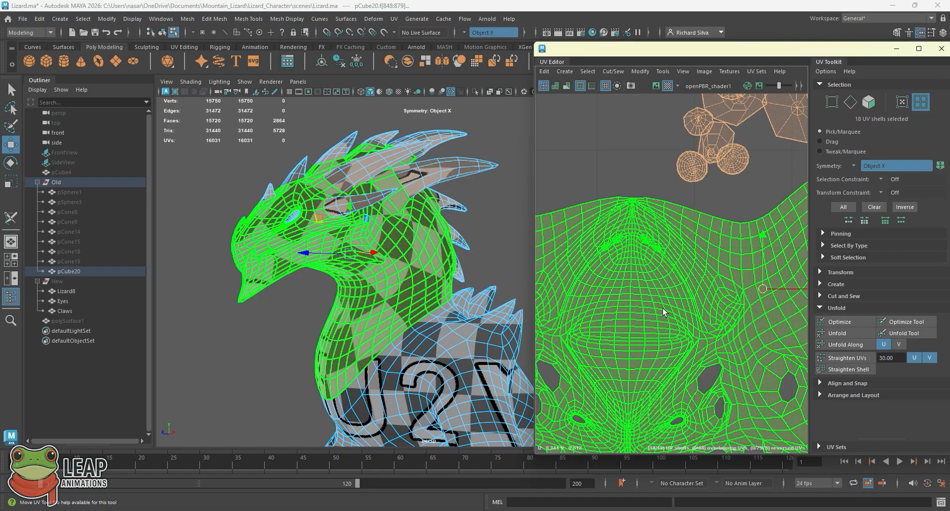
pyautogui.scroll(-5, 664, 312)
pyautogui.scroll(-2, 664, 312)
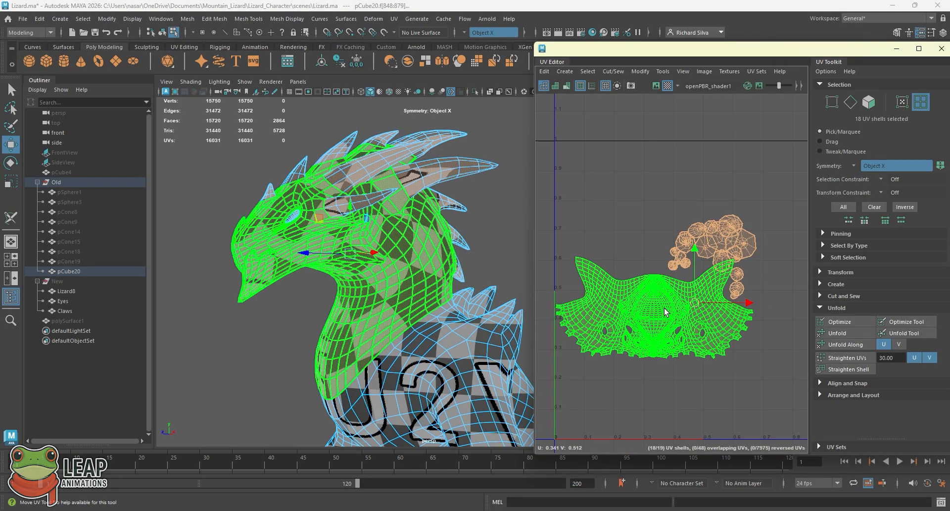
pyautogui.scroll(4, 664, 311)
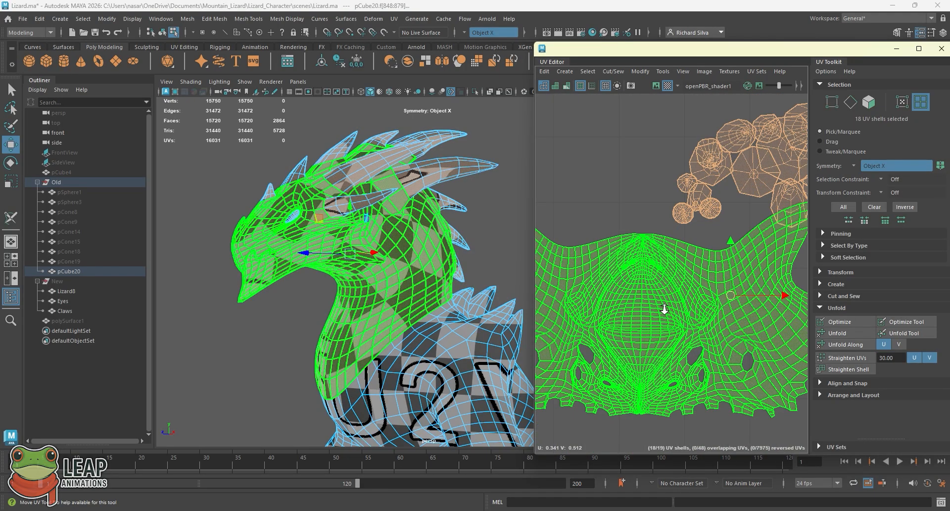
pyautogui.scroll(-3, 664, 309)
pyautogui.scroll(8, 667, 306)
pyautogui.scroll(-3, 637, 261)
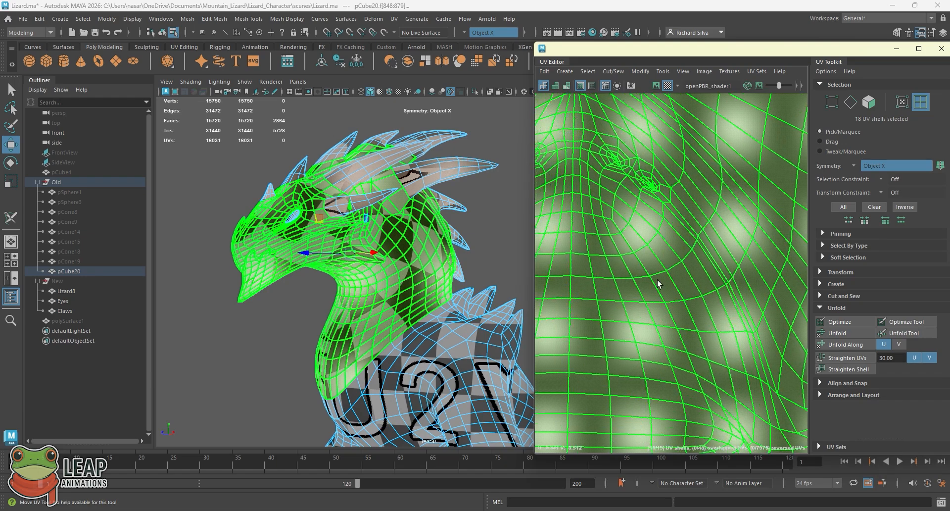
pyautogui.scroll(3, 636, 258)
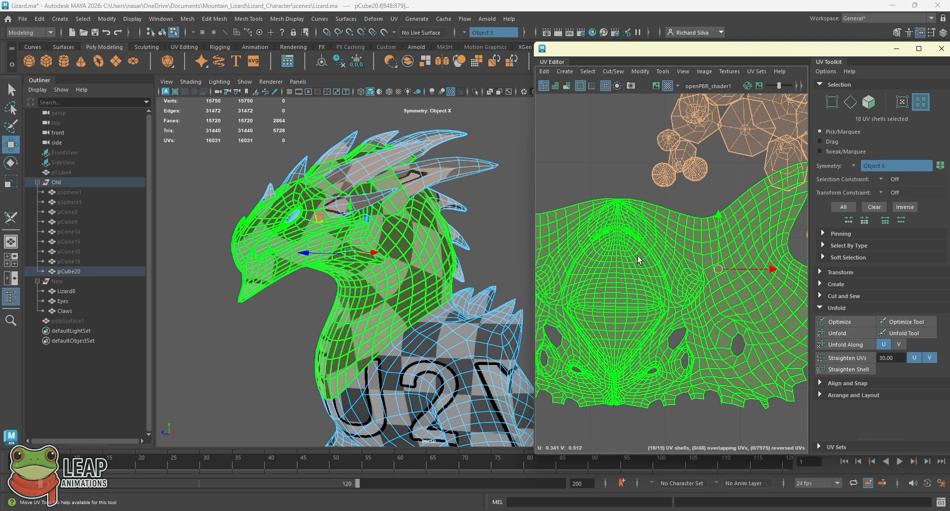
pyautogui.keyDown('alt'); pyautogui.moveTo(682, 249); pyautogui.dragTo(612, 321, button='middle'); pyautogui.keyUp('alt')
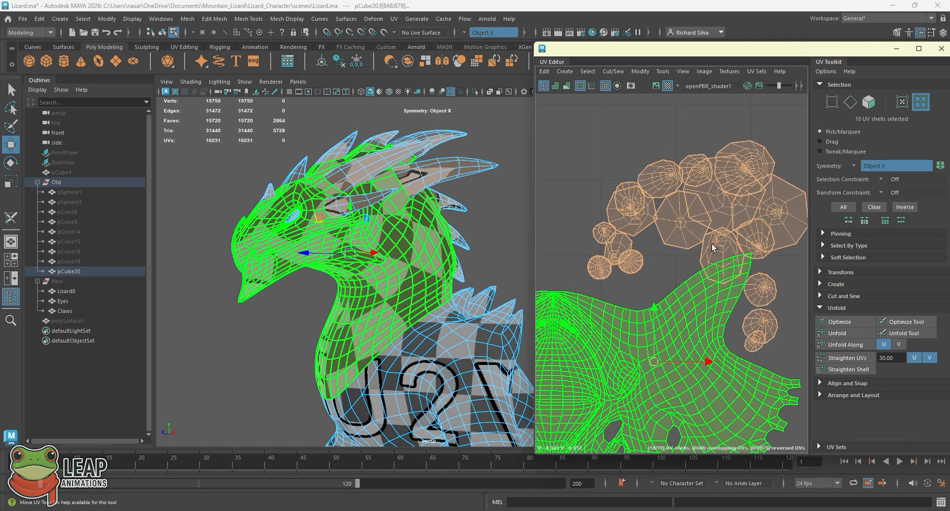
pyautogui.click(686, 213)
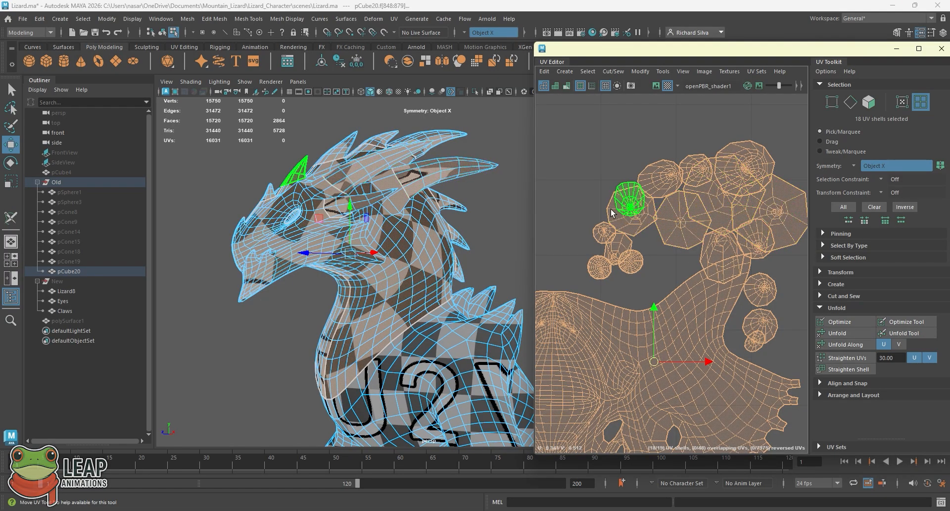
# Inspect the checker pattern on the lizard's head, horns and crest from several sides for stretching and seam placement
pyautogui.scroll(6, 448, 169)
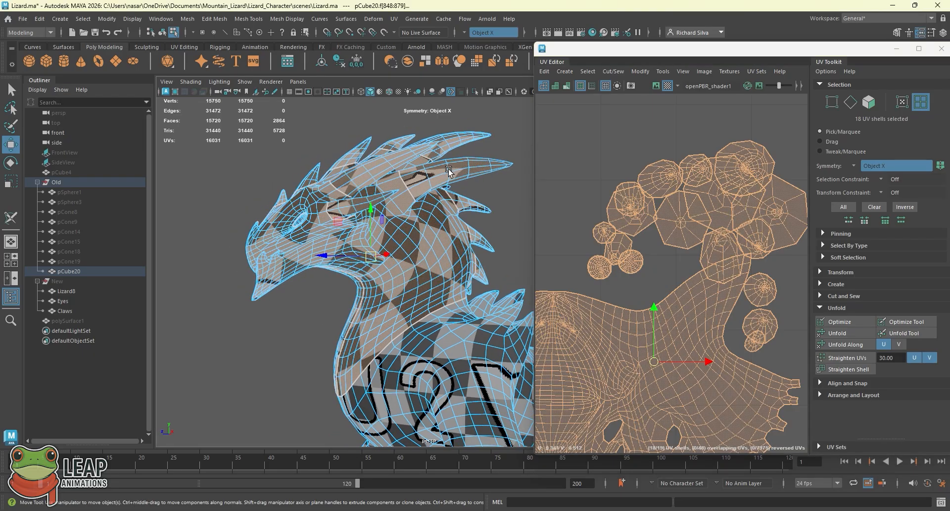
pyautogui.scroll(-5, 417, 246)
pyautogui.keyDown('alt'); pyautogui.moveTo(417, 247); pyautogui.dragTo(381, 246); pyautogui.keyUp('alt')
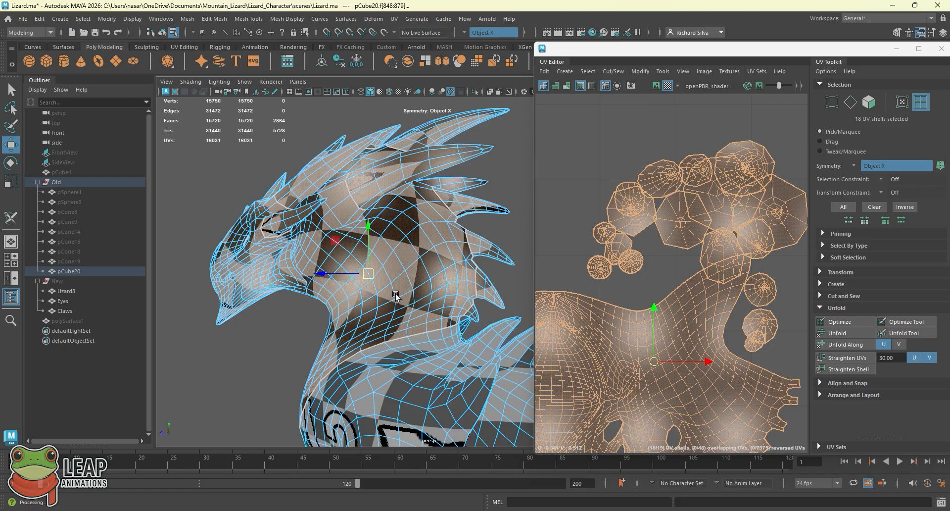
pyautogui.keyDown('alt'); pyautogui.moveTo(423, 182); pyautogui.dragTo(483, 210); pyautogui.keyUp('alt')
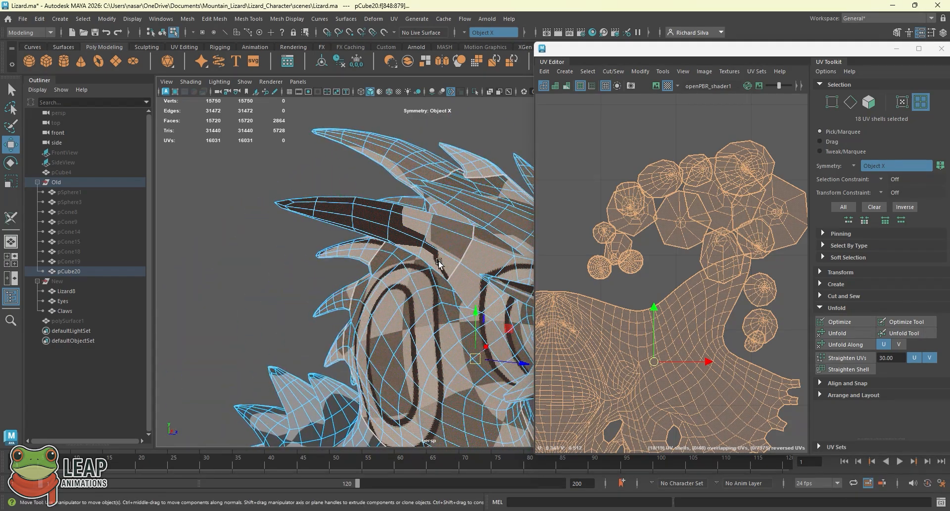
pyautogui.keyDown('alt'); pyautogui.moveTo(439, 261); pyautogui.dragTo(382, 250); pyautogui.keyUp('alt')
pyautogui.scroll(-2, 647, 277)
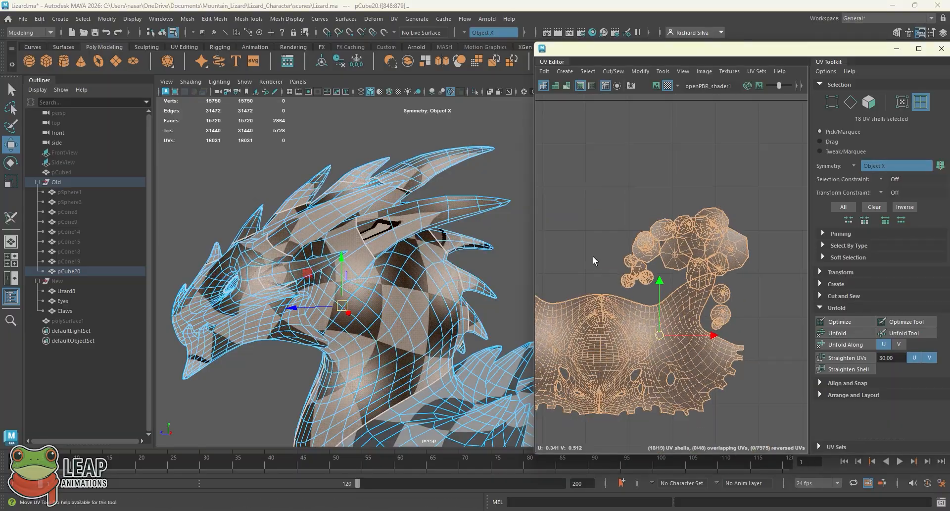
pyautogui.scroll(-2, 594, 260)
pyautogui.keyDown('alt'); pyautogui.moveTo(302, 189); pyautogui.dragTo(399, 195); pyautogui.keyUp('alt')
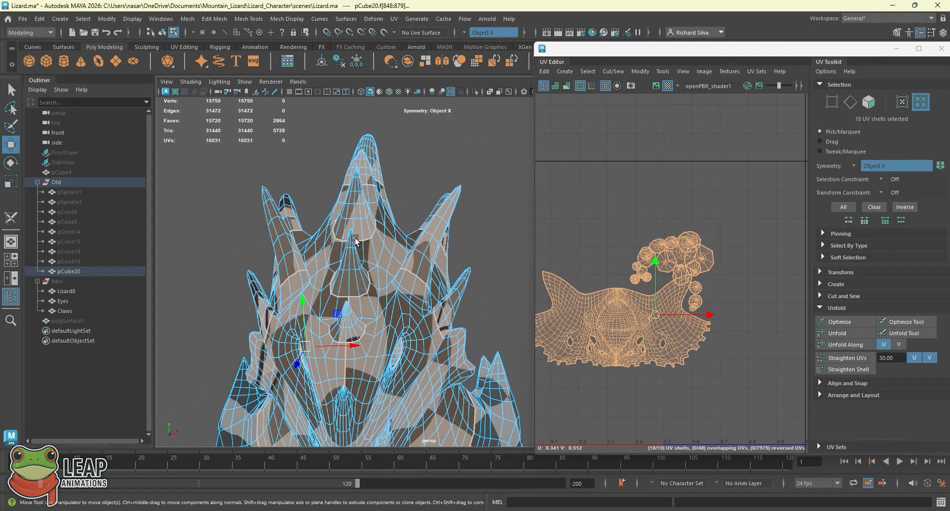
pyautogui.keyDown('alt'); pyautogui.moveTo(355, 225); pyautogui.dragTo(465, 236); pyautogui.keyUp('alt')
pyautogui.keyDown('alt'); pyautogui.moveTo(472, 270); pyautogui.dragTo(376, 263, button='middle'); pyautogui.keyUp('alt')
# Return the lizard mesh to object mode and clear the selection
pyautogui.press('q')
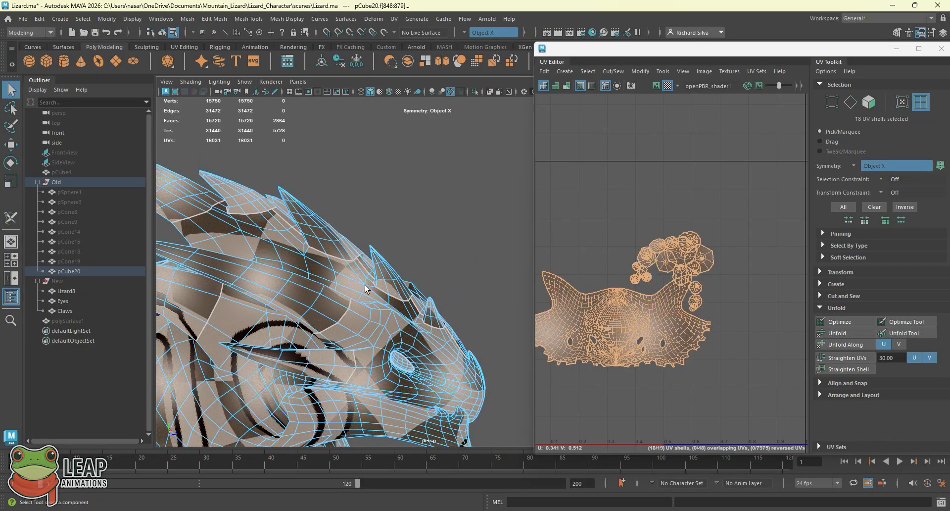
pyautogui.moveTo(365, 282); pyautogui.dragTo(405, 214, button='right')
pyautogui.click(444, 228)
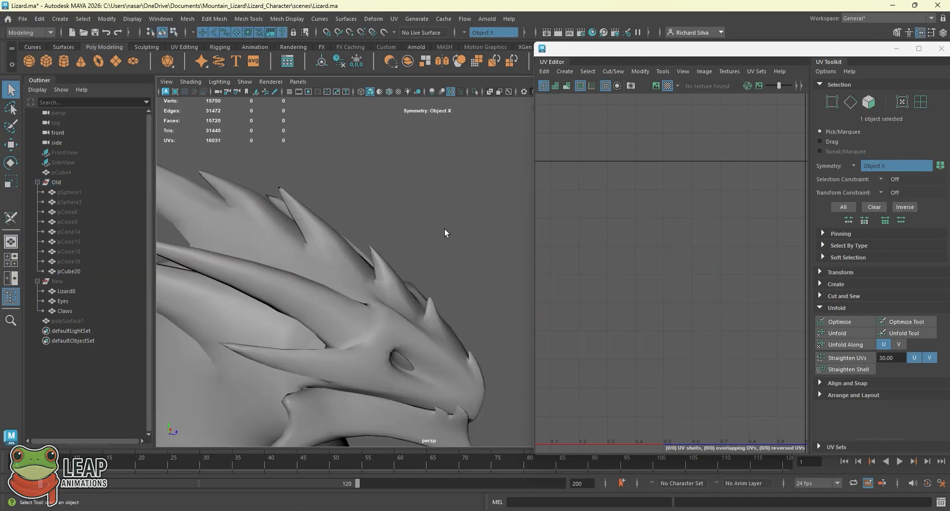
# Frame the lizard mesh in the view, save the scene and clear the selection
pyautogui.click(252, 264)
pyautogui.press('f')
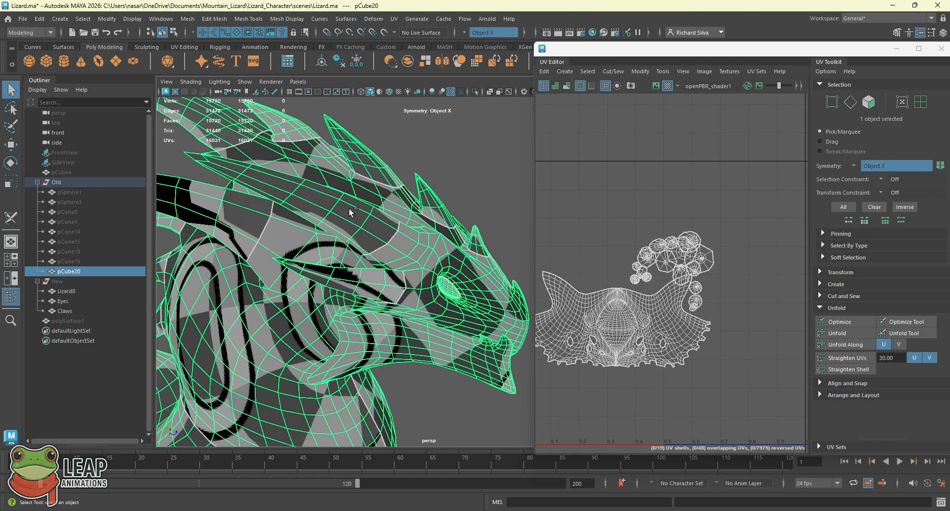
pyautogui.hotkey('ctrl', 's')
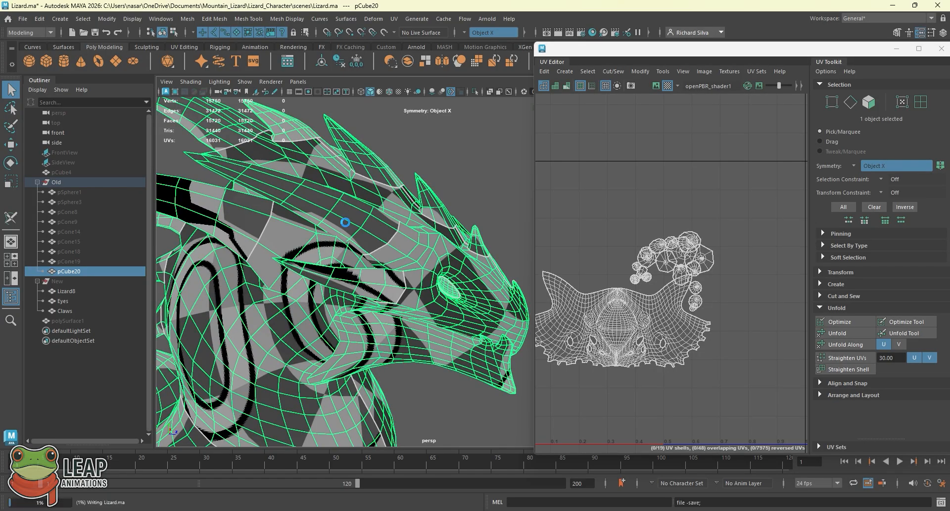
pyautogui.click(455, 156)
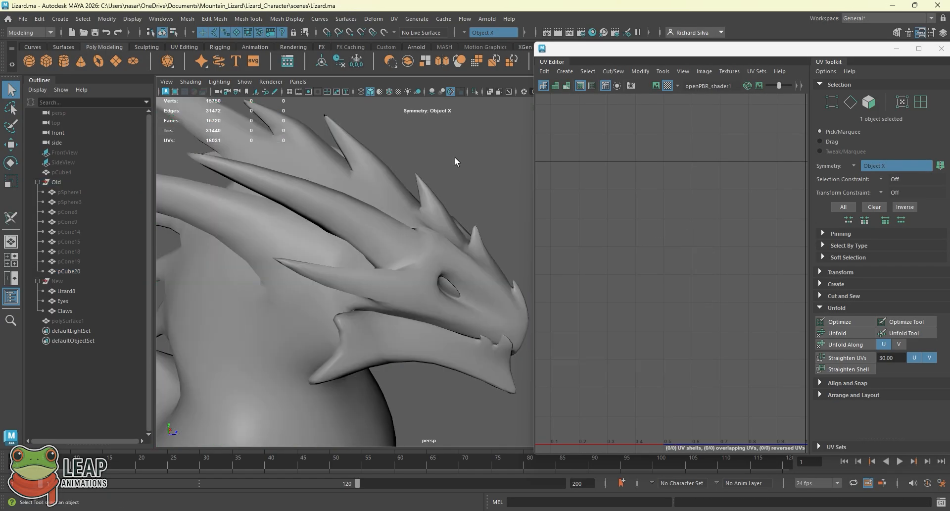
# Cut a UV seam up the back of a central crest spike on the lizard mesh with the 3D Cut and Sew UV Tool
pyautogui.click(363, 214)
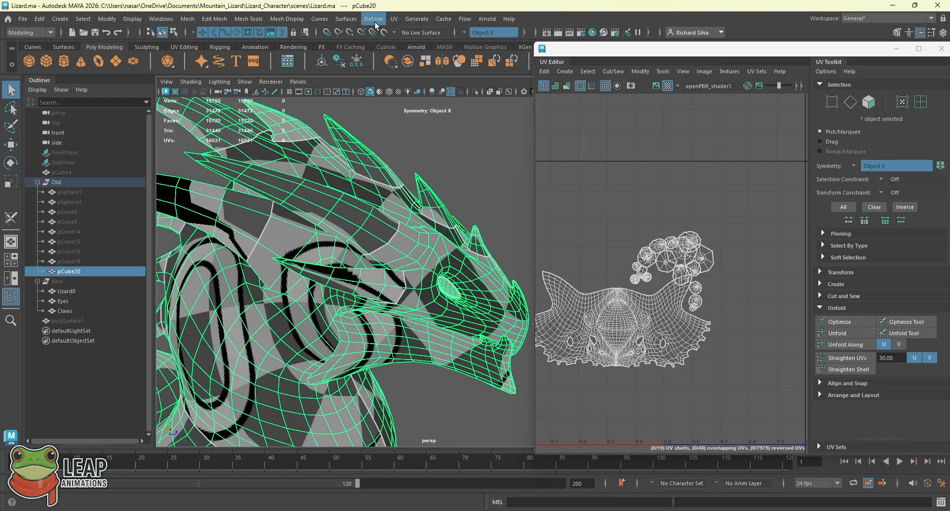
pyautogui.click(393, 19)
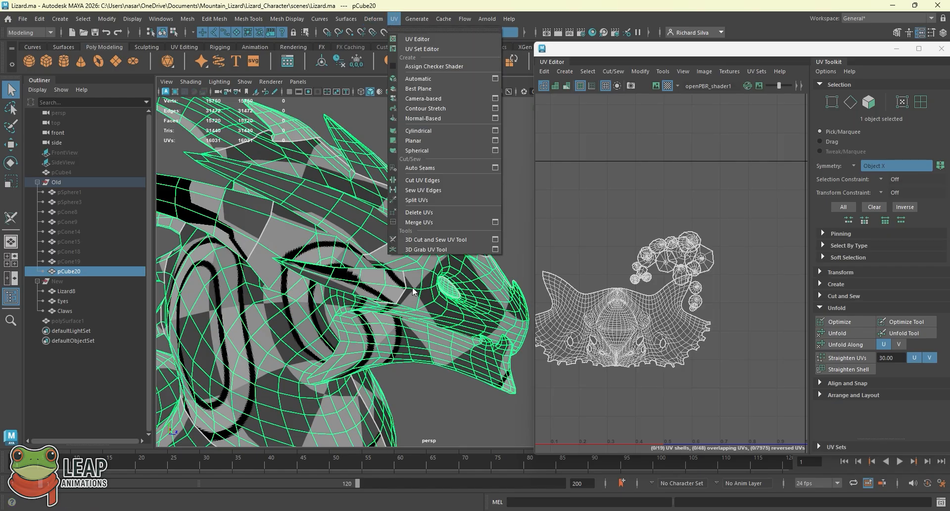
pyautogui.click(423, 240)
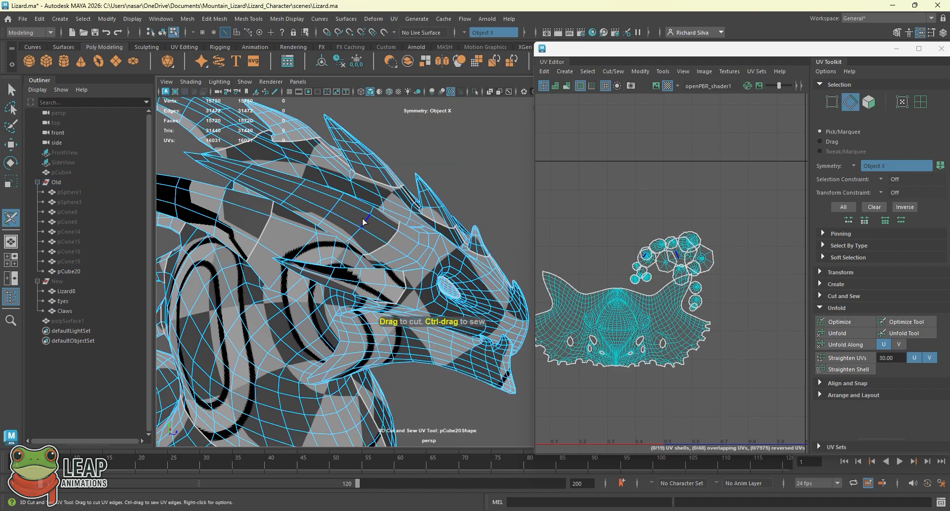
pyautogui.keyDown('alt'); pyautogui.moveTo(364, 178); pyautogui.dragTo(327, 238); pyautogui.keyUp('alt')
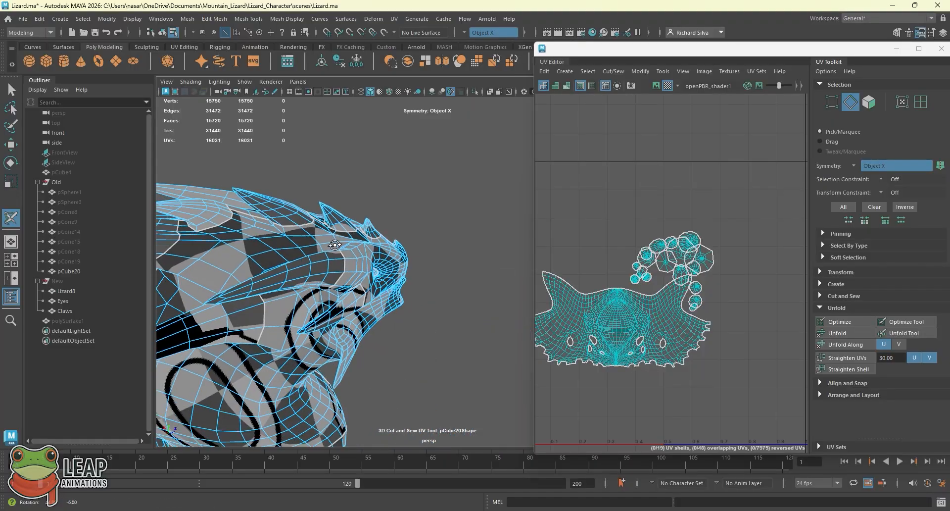
pyautogui.keyDown('alt'); pyautogui.moveTo(326, 238); pyautogui.dragTo(301, 218, button='middle'); pyautogui.keyUp('alt')
pyautogui.keyDown('alt'); pyautogui.moveTo(302, 218); pyautogui.dragTo(376, 220, button='right'); pyautogui.keyUp('alt')
pyautogui.keyDown('alt'); pyautogui.moveTo(376, 220); pyautogui.dragTo(303, 223, button='middle'); pyautogui.keyUp('alt')
pyautogui.keyDown('alt'); pyautogui.moveTo(303, 223); pyautogui.dragTo(435, 269); pyautogui.keyUp('alt')
pyautogui.keyDown('alt'); pyautogui.moveTo(374, 319); pyautogui.dragTo(394, 359); pyautogui.keyUp('alt')
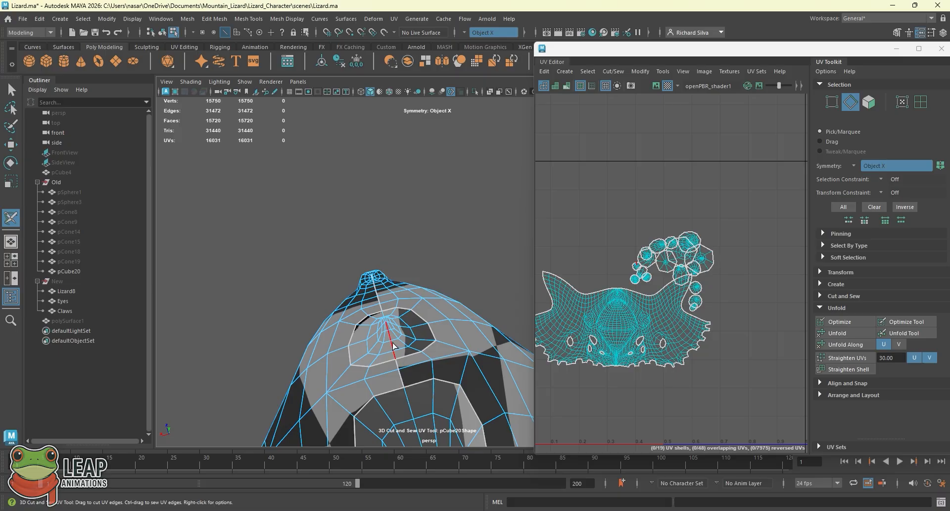
pyautogui.click(392, 345)
# Cut UV seams lengthwise along the neighbouring spike and the large curved horn, running from the base to the tip
pyautogui.moveTo(393, 345)
pyautogui.keyDown('alt'); pyautogui.mouseDown()
pyautogui.moveTo(481, 305)
pyautogui.moveTo(409, 272)
pyautogui.moveTo(421, 288)
pyautogui.moveTo(406, 316)
pyautogui.moveTo(427, 358)
pyautogui.moveTo(421, 350)
pyautogui.moveTo(491, 275)
pyautogui.moveTo(470, 286)
pyautogui.mouseUp(); pyautogui.keyUp('alt')
pyautogui.keyDown('alt'); pyautogui.moveTo(460, 291); pyautogui.dragTo(354, 332, button='middle'); pyautogui.keyUp('alt')
pyautogui.keyDown('alt'); pyautogui.moveTo(452, 300); pyautogui.dragTo(430, 301, button='right'); pyautogui.keyUp('alt')
pyautogui.keyDown('alt'); pyautogui.moveTo(430, 301); pyautogui.dragTo(341, 296); pyautogui.keyUp('alt')
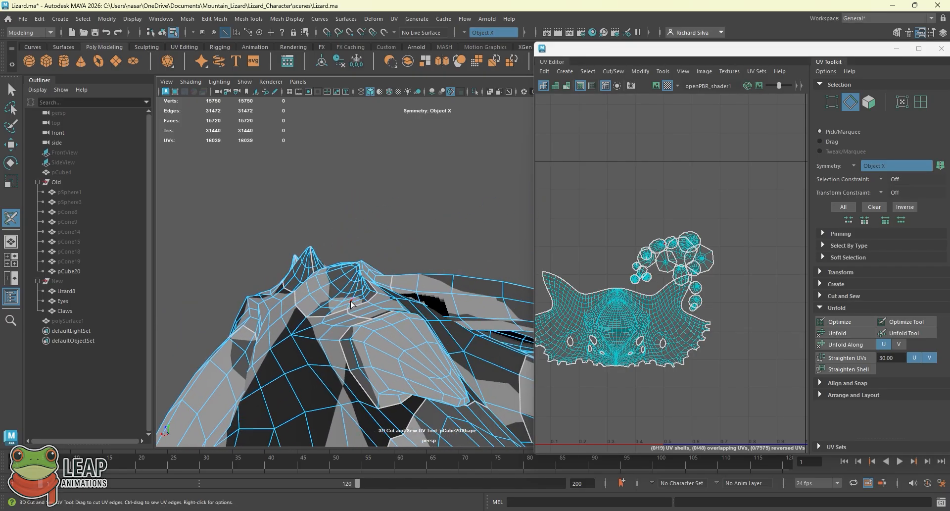
pyautogui.click(354, 295)
pyautogui.moveTo(349, 308)
pyautogui.mouseDown()
pyautogui.moveTo(358, 289)
pyautogui.moveTo(335, 252)
pyautogui.moveTo(371, 282)
pyautogui.moveTo(377, 262)
pyautogui.moveTo(363, 244)
pyautogui.moveTo(377, 203)
pyautogui.moveTo(346, 280)
pyautogui.mouseUp()
pyautogui.doubleClick(365, 301)
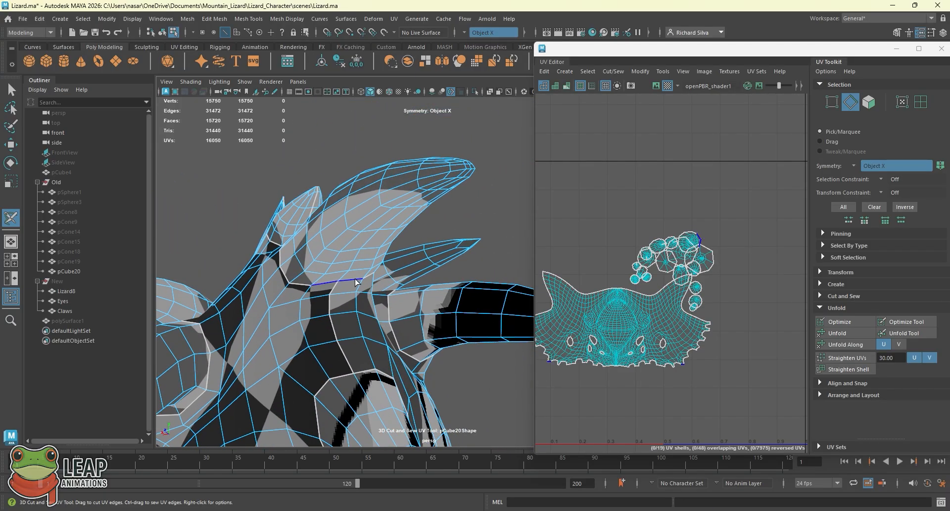
pyautogui.doubleClick(360, 253)
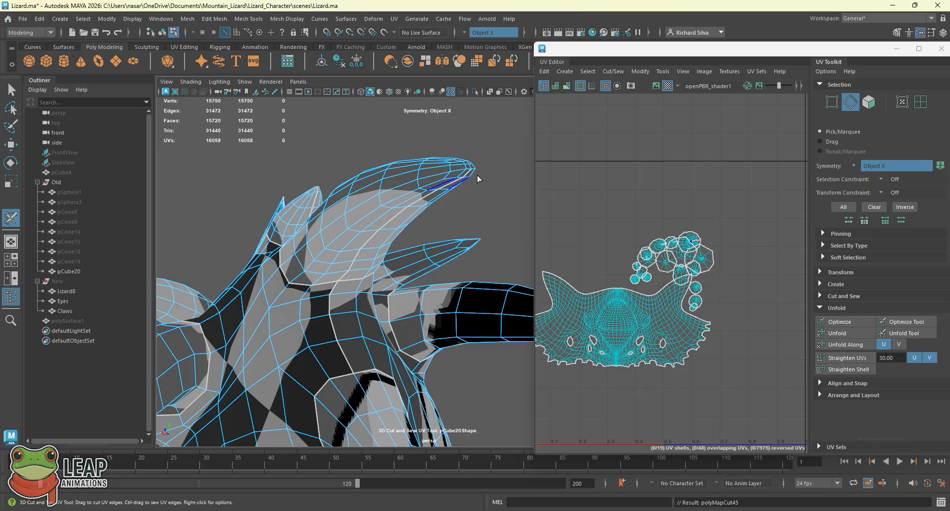
# Cut lengthwise UV seams on the smaller spikes along the side of the head, behind the jaw
pyautogui.keyDown('alt'); pyautogui.moveTo(455, 183); pyautogui.dragTo(406, 236); pyautogui.keyUp('alt')
pyautogui.keyDown('alt'); pyautogui.moveTo(405, 236); pyautogui.dragTo(322, 207, button='middle'); pyautogui.keyUp('alt')
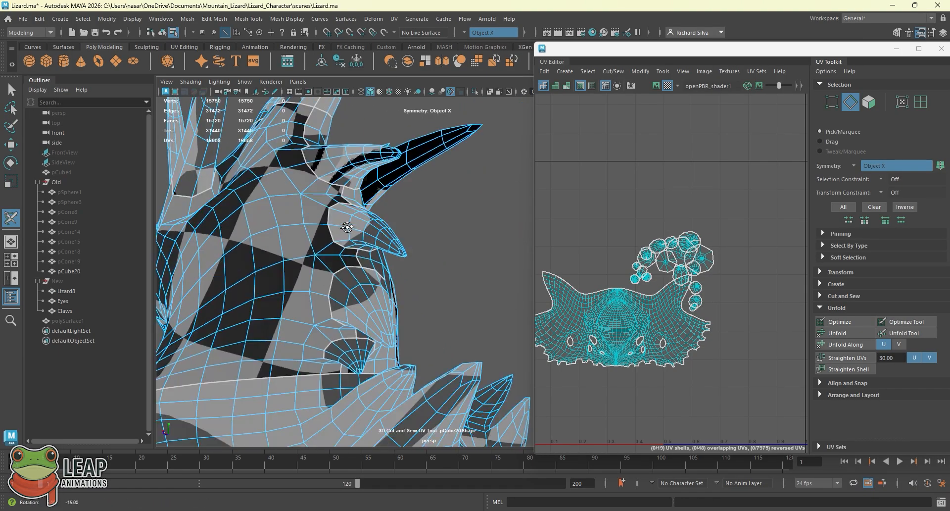
pyautogui.keyDown('alt'); pyautogui.moveTo(322, 208); pyautogui.dragTo(366, 224); pyautogui.keyUp('alt')
pyautogui.doubleClick(341, 144)
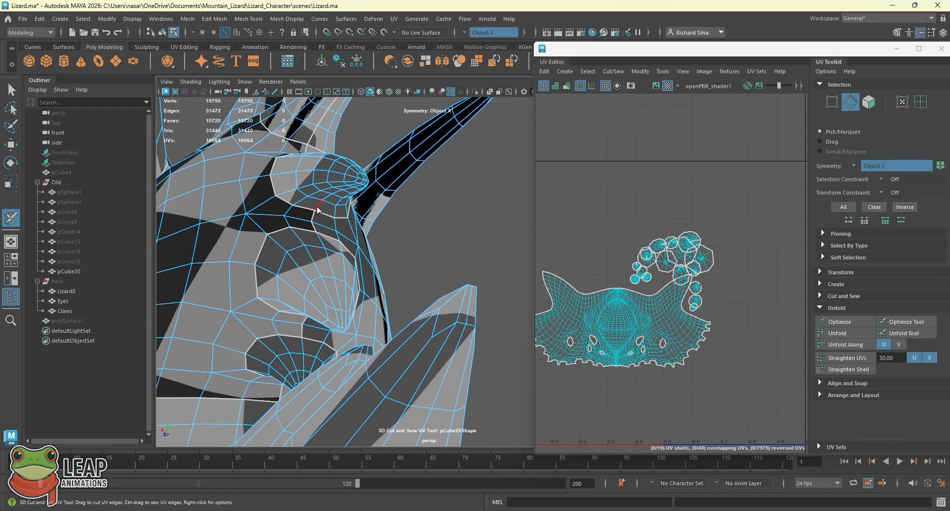
pyautogui.keyDown('alt'); pyautogui.moveTo(333, 195); pyautogui.dragTo(426, 237); pyautogui.keyUp('alt')
pyautogui.doubleClick(418, 216)
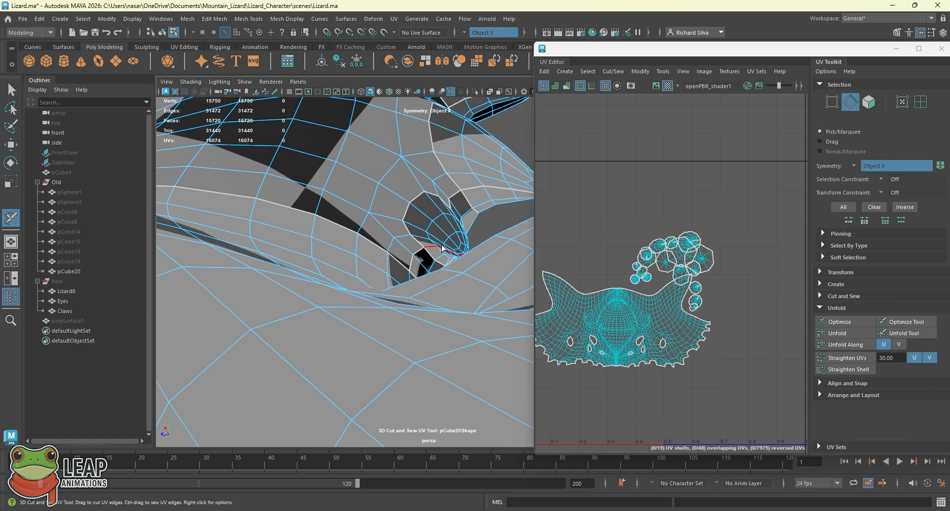
pyautogui.click(442, 247)
# Cut a lengthwise UV seam along the underside of the next horn on the side of the head
pyautogui.keyDown('alt'); pyautogui.moveTo(442, 248); pyautogui.dragTo(392, 336); pyautogui.keyUp('alt')
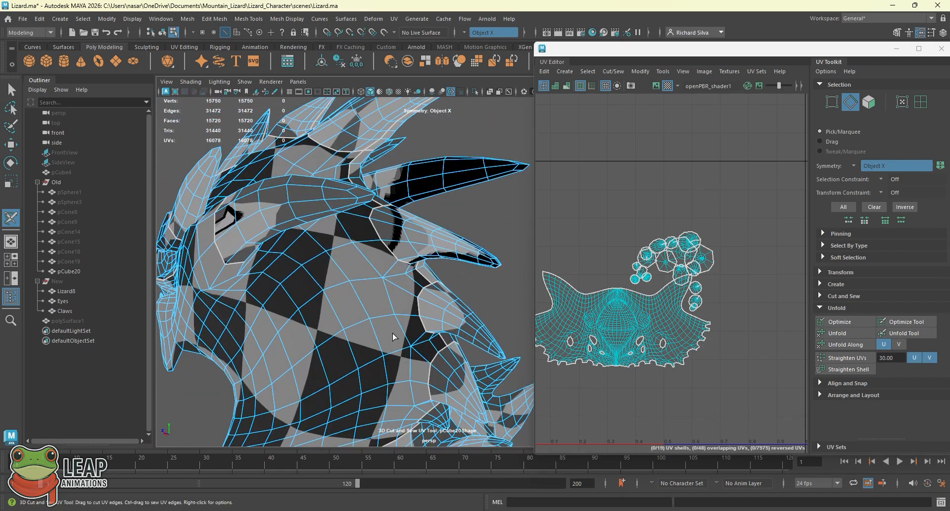
pyautogui.keyDown('alt'); pyautogui.moveTo(202, 239); pyautogui.dragTo(243, 193); pyautogui.keyUp('alt')
pyautogui.scroll(4, 271, 184)
pyautogui.keyDown('alt'); pyautogui.moveTo(271, 184); pyautogui.dragTo(265, 240, button='middle'); pyautogui.keyUp('alt')
pyautogui.moveTo(265, 240)
pyautogui.keyDown('alt'); pyautogui.mouseDown()
pyautogui.moveTo(231, 206)
pyautogui.moveTo(243, 250)
pyautogui.moveTo(259, 268)
pyautogui.moveTo(240, 256)
pyautogui.mouseUp(); pyautogui.keyUp('alt')
pyautogui.click(236, 221)
# Cut UV seams from tip to base along the remaining front crest spikes
pyautogui.keyDown('alt'); pyautogui.moveTo(278, 196); pyautogui.dragTo(274, 183); pyautogui.keyUp('alt')
pyautogui.keyDown('alt'); pyautogui.moveTo(314, 153); pyautogui.dragTo(305, 163, button='middle'); pyautogui.keyUp('alt')
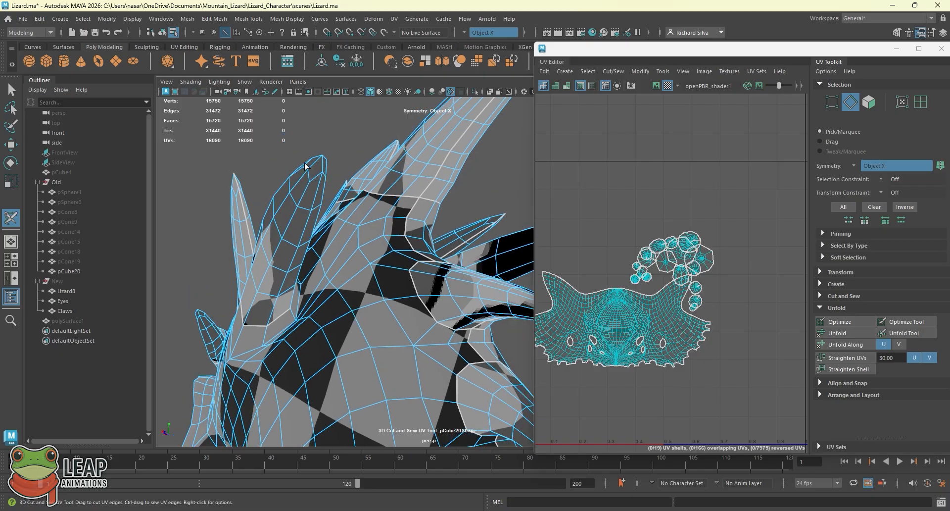
pyautogui.click(323, 167)
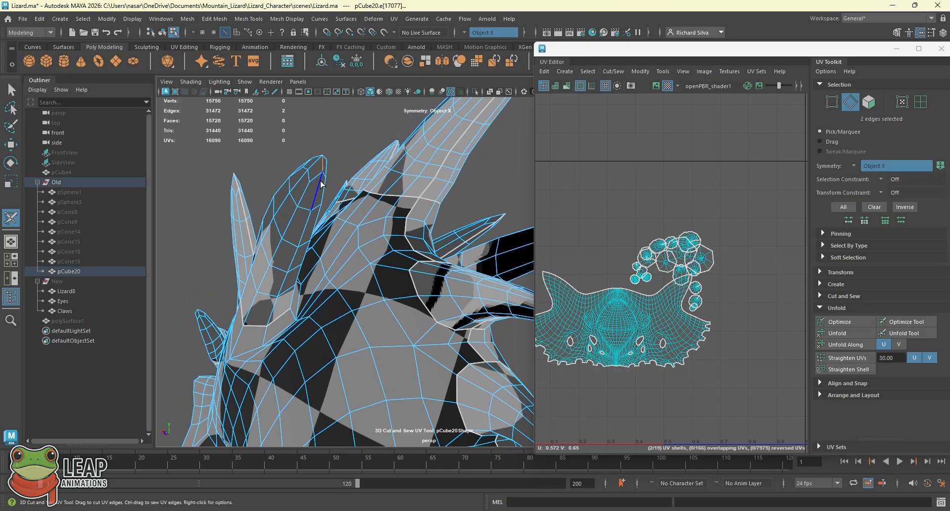
pyautogui.moveTo(324, 173)
pyautogui.mouseDown()
pyautogui.moveTo(307, 232)
pyautogui.moveTo(284, 245)
pyautogui.moveTo(302, 198)
pyautogui.moveTo(311, 239)
pyautogui.mouseUp()
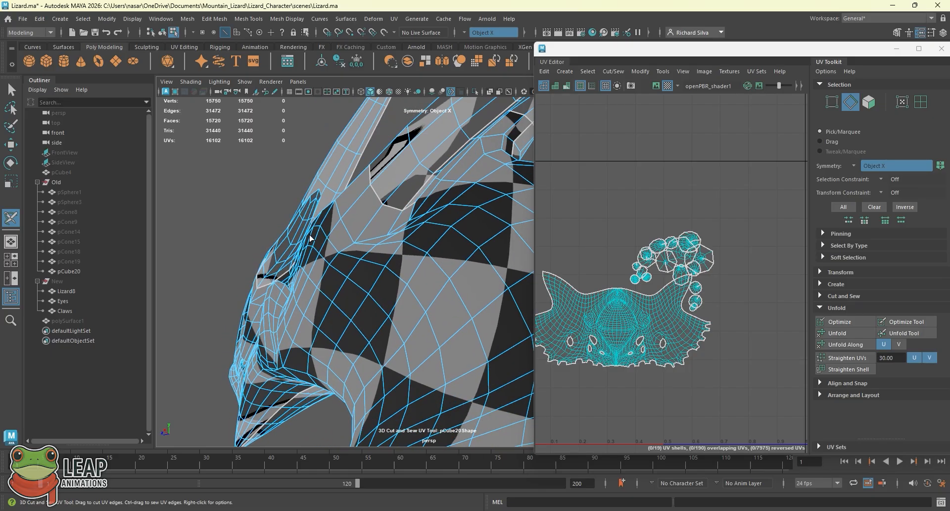
pyautogui.click(317, 207)
pyautogui.moveTo(286, 268)
pyautogui.mouseDown()
pyautogui.moveTo(303, 229)
pyautogui.moveTo(299, 239)
pyautogui.mouseUp()
# Select all the spike shells without the head shell and move them above it in the UV layout
pyautogui.keyDown('alt'); pyautogui.moveTo(392, 206); pyautogui.dragTo(601, 283); pyautogui.keyUp('alt')
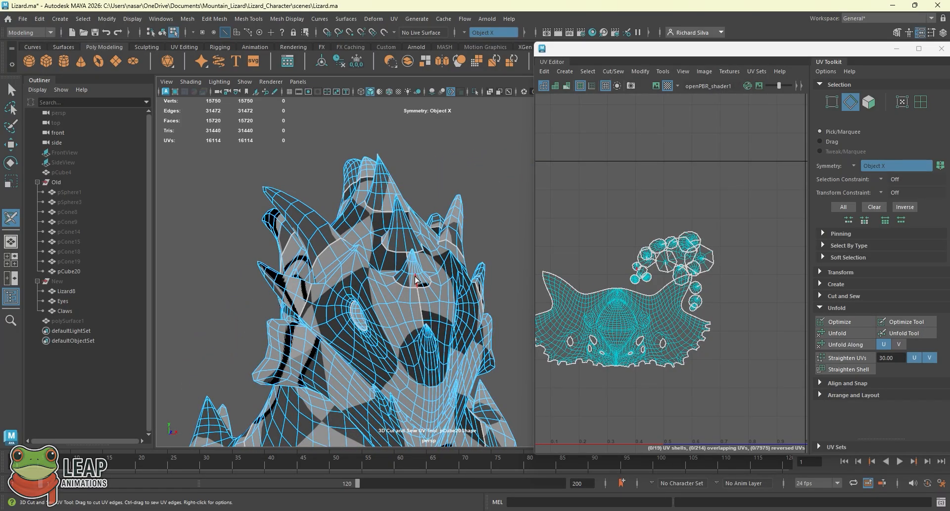
pyautogui.keyDown('alt'); pyautogui.moveTo(415, 280); pyautogui.dragTo(628, 286); pyautogui.keyUp('alt')
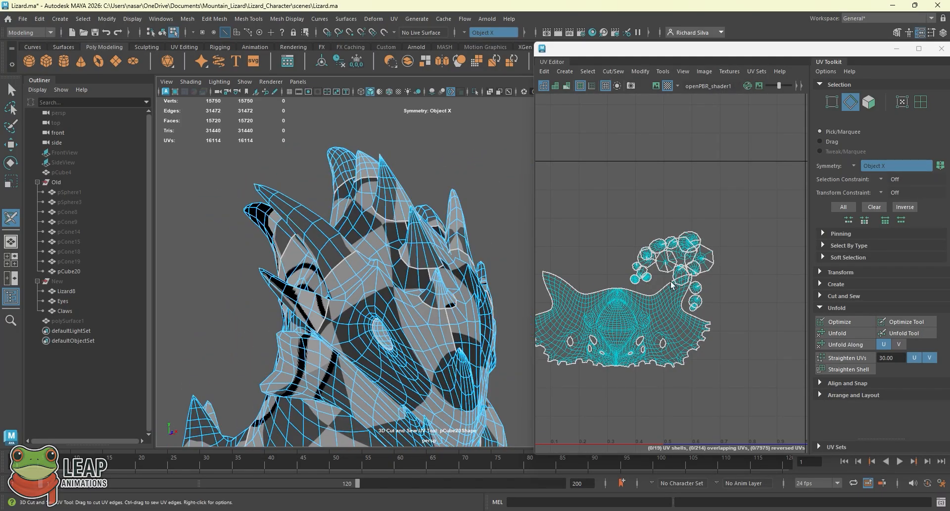
pyautogui.keyDown('shift'); pyautogui.rightClick(687, 246); pyautogui.keyUp('shift')
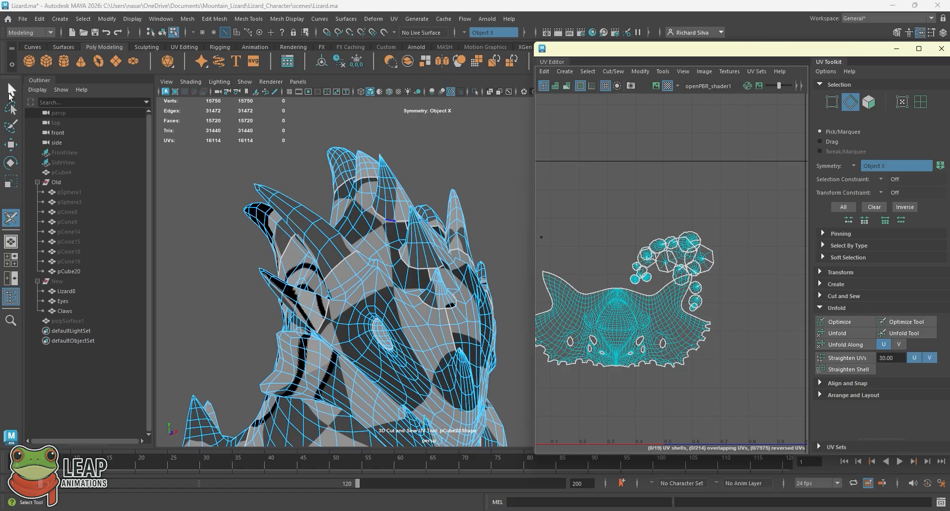
pyautogui.click(12, 91)
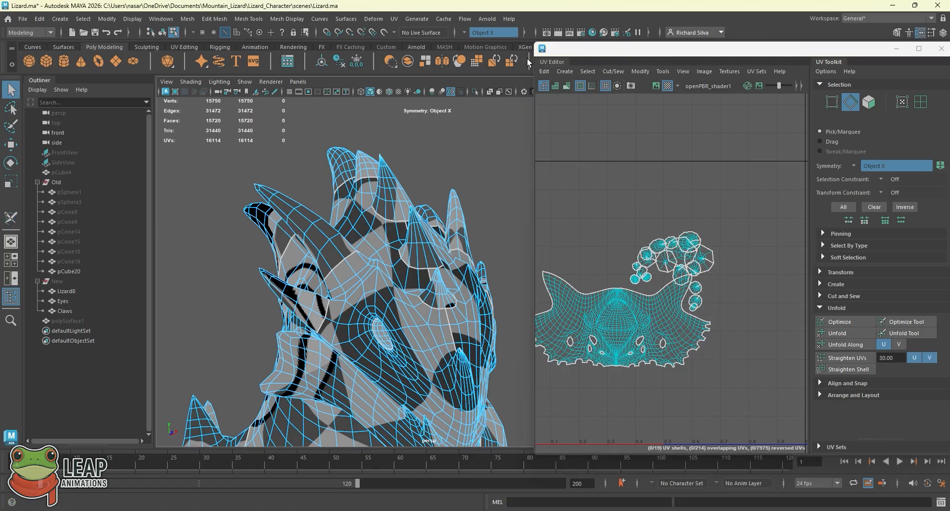
pyautogui.moveTo(684, 262); pyautogui.dragTo(656, 246, button='right')
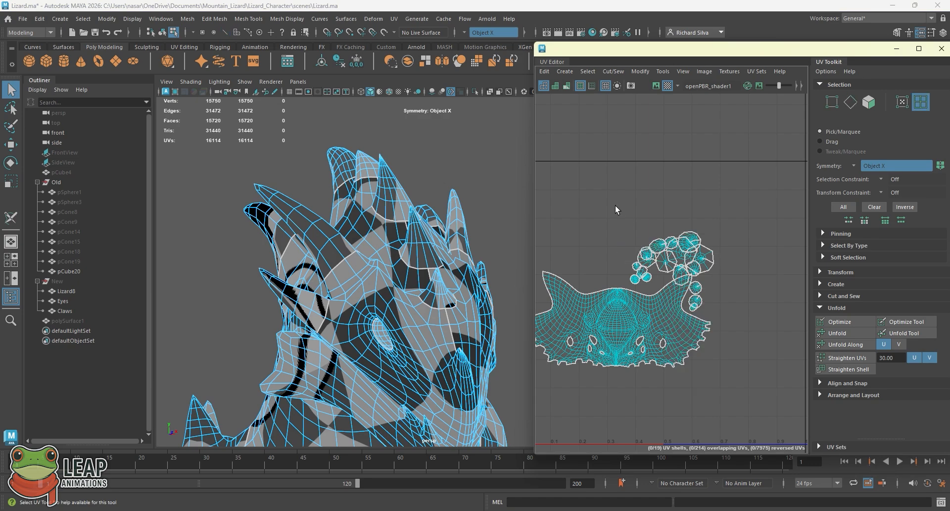
pyautogui.moveTo(602, 202); pyautogui.dragTo(746, 314)
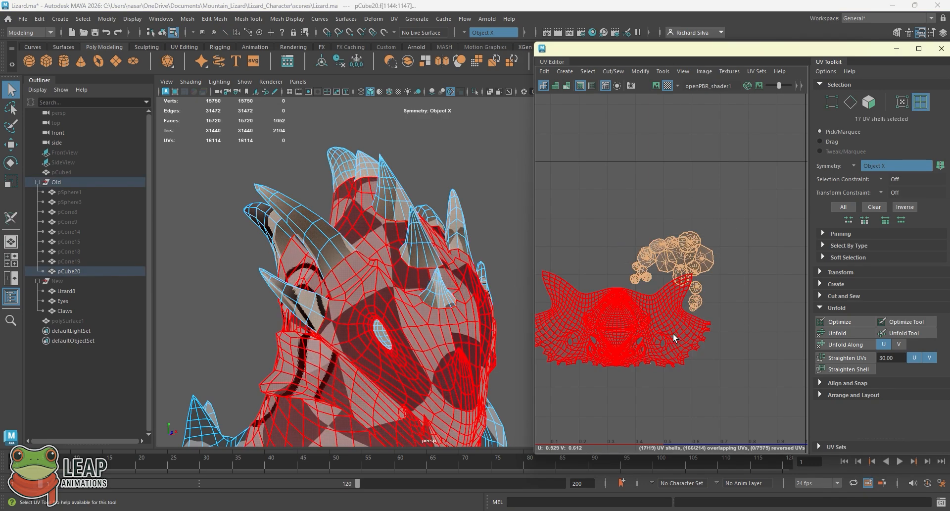
pyautogui.keyDown('ctrl'); pyautogui.click(672, 334); pyautogui.keyUp('ctrl')
pyautogui.press('w')
pyautogui.moveTo(671, 271); pyautogui.dragTo(627, 217)
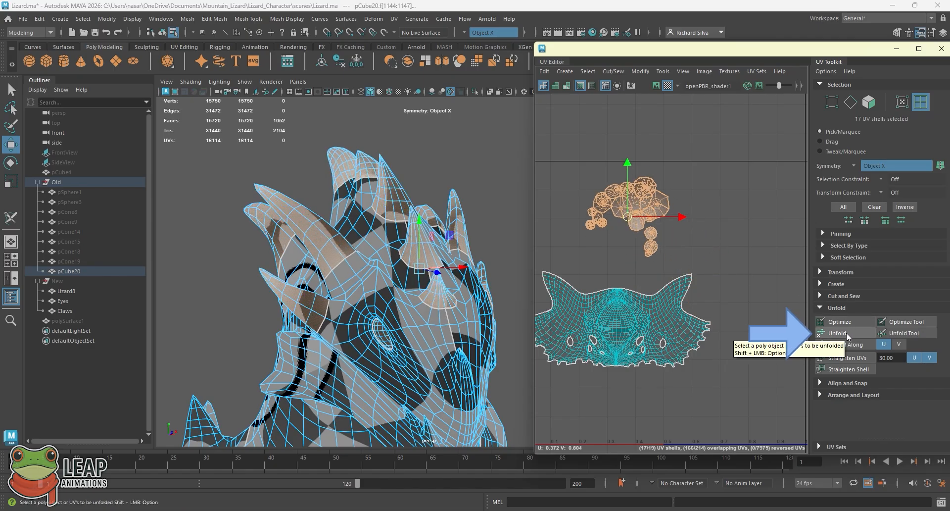
# Unfold the selected spike shells
pyautogui.click(846, 334)
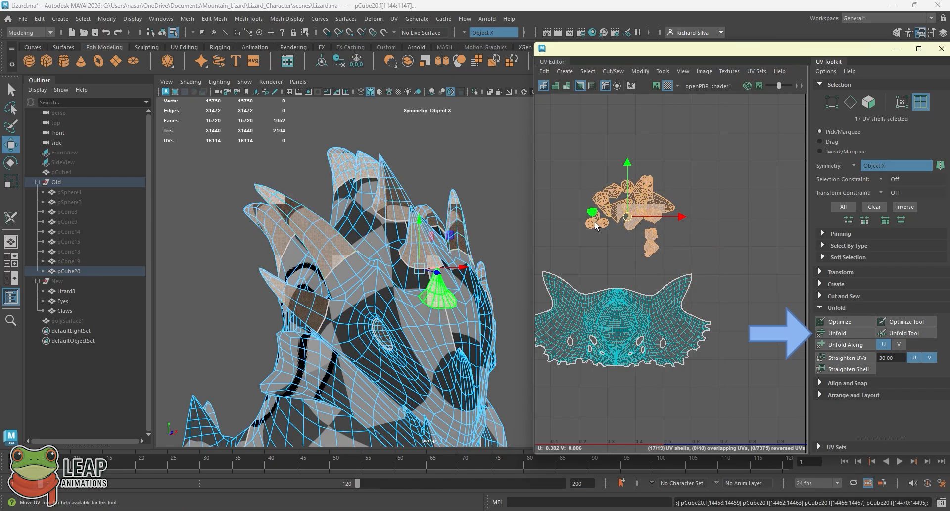
pyautogui.scroll(6, 632, 234)
pyautogui.scroll(-4, 667, 251)
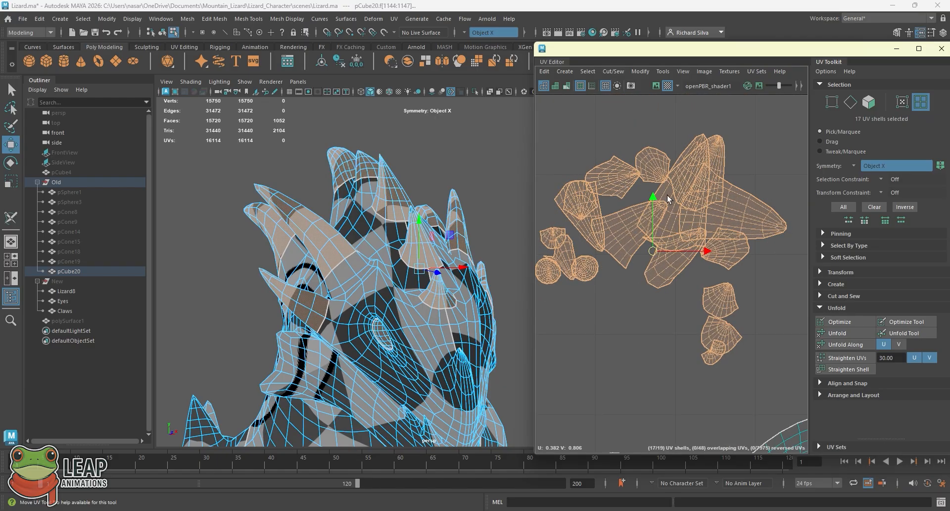
# Move the large overlapping horn and spike shells apart from the cluster in the UV layout
pyautogui.click(625, 237)
pyautogui.moveTo(654, 249); pyautogui.dragTo(789, 245)
pyautogui.scroll(-2, 678, 369)
pyautogui.scroll(-2, 752, 267)
pyautogui.keyDown('alt'); pyautogui.moveTo(750, 263); pyautogui.dragTo(692, 260, button='middle'); pyautogui.keyUp('alt')
pyautogui.click(641, 246)
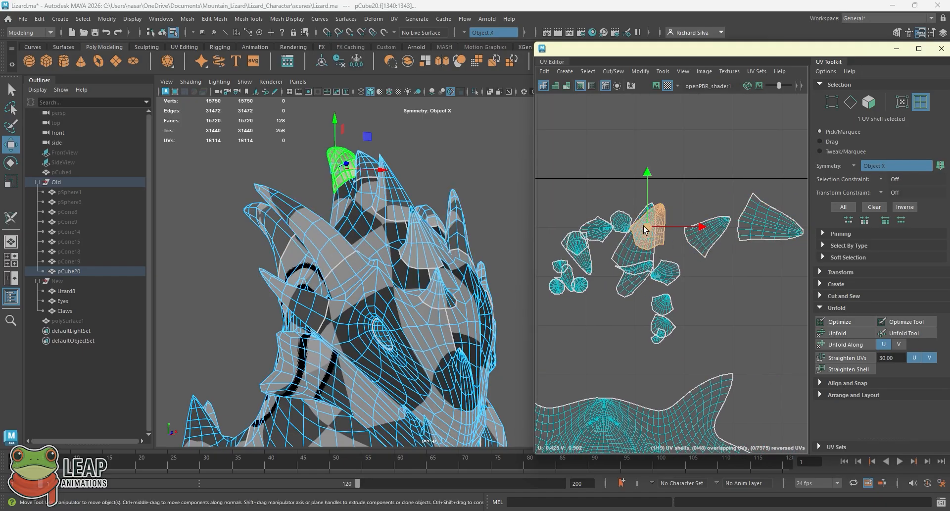
pyautogui.moveTo(642, 247); pyautogui.dragTo(748, 302)
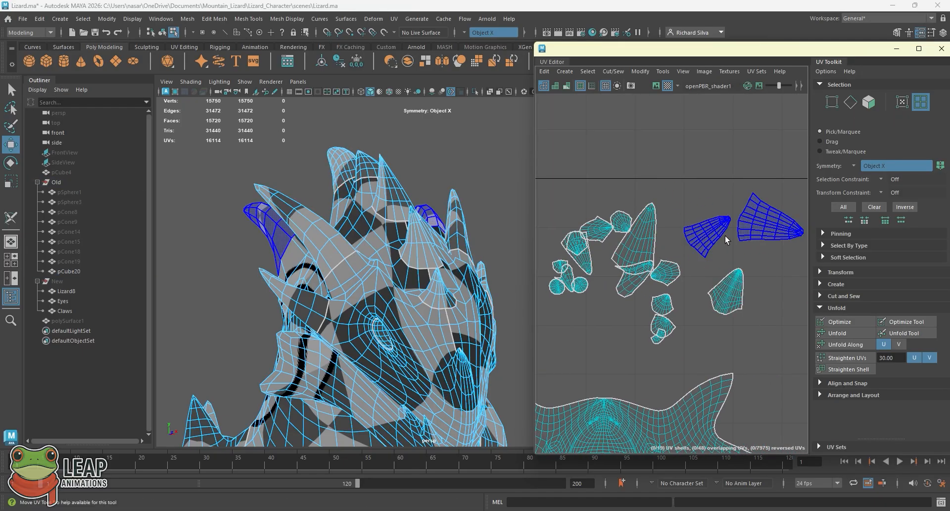
# Select all the spike shells together and scale them up in the UV layout
pyautogui.keyDown('alt'); pyautogui.moveTo(366, 252); pyautogui.dragTo(376, 233); pyautogui.keyUp('alt')
pyautogui.scroll(-4, 577, 223)
pyautogui.moveTo(592, 219); pyautogui.dragTo(732, 297)
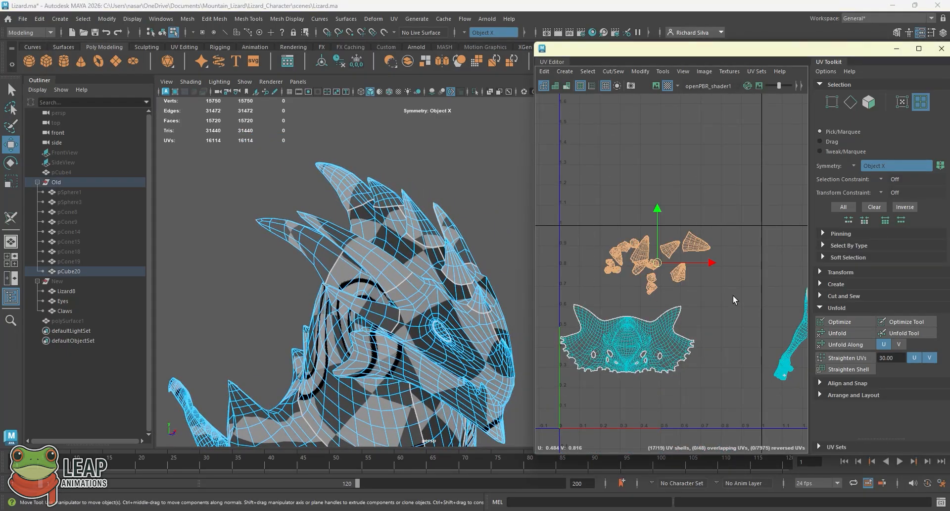
pyautogui.press('r')
pyautogui.moveTo(662, 261)
pyautogui.mouseDown()
pyautogui.moveTo(698, 272)
pyautogui.moveTo(671, 275)
pyautogui.mouseUp()
pyautogui.press('w')
# Inspect the checker pattern on the lizard's spikes, horns, eye area and jaw for size differences and stretching
pyautogui.keyDown('alt'); pyautogui.moveTo(390, 218); pyautogui.dragTo(361, 234); pyautogui.keyUp('alt')
pyautogui.scroll(3, 397, 226)
pyautogui.keyDown('alt'); pyautogui.moveTo(319, 237); pyautogui.dragTo(316, 255, button='middle'); pyautogui.keyUp('alt')
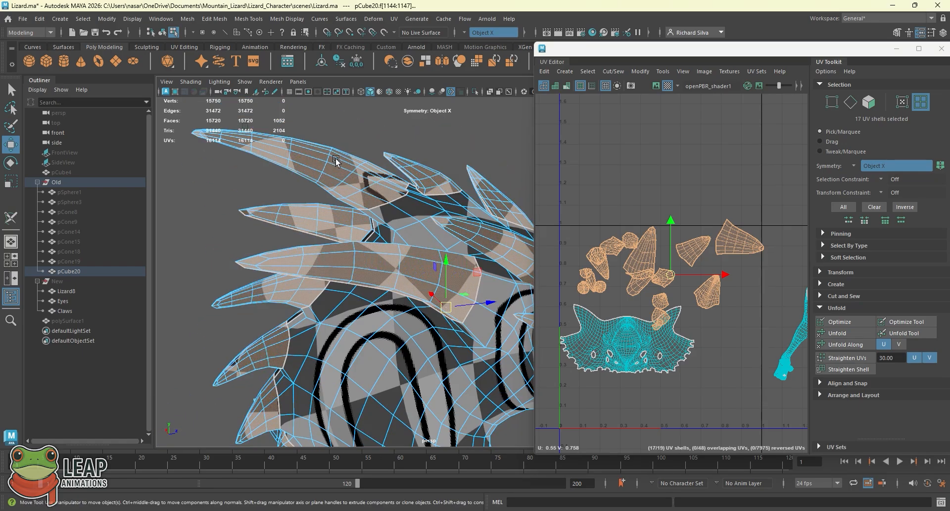
pyautogui.keyDown('alt'); pyautogui.moveTo(350, 161); pyautogui.dragTo(277, 190); pyautogui.keyUp('alt')
pyautogui.keyDown('alt'); pyautogui.moveTo(342, 203); pyautogui.dragTo(381, 212); pyautogui.keyUp('alt')
pyautogui.scroll(5, 381, 212)
pyautogui.keyDown('alt'); pyautogui.moveTo(430, 183); pyautogui.dragTo(389, 204, button='middle'); pyautogui.keyUp('alt')
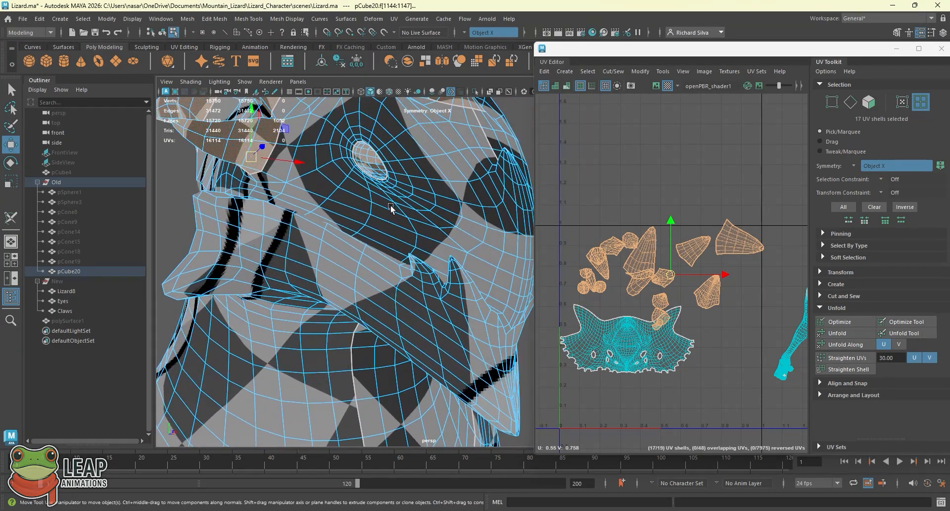
pyautogui.keyDown('alt'); pyautogui.moveTo(383, 229); pyautogui.dragTo(409, 224); pyautogui.keyUp('alt')
# Examine the head shell in the UV layout and compare it with the checker pattern on the head
pyautogui.scroll(-2, 625, 343)
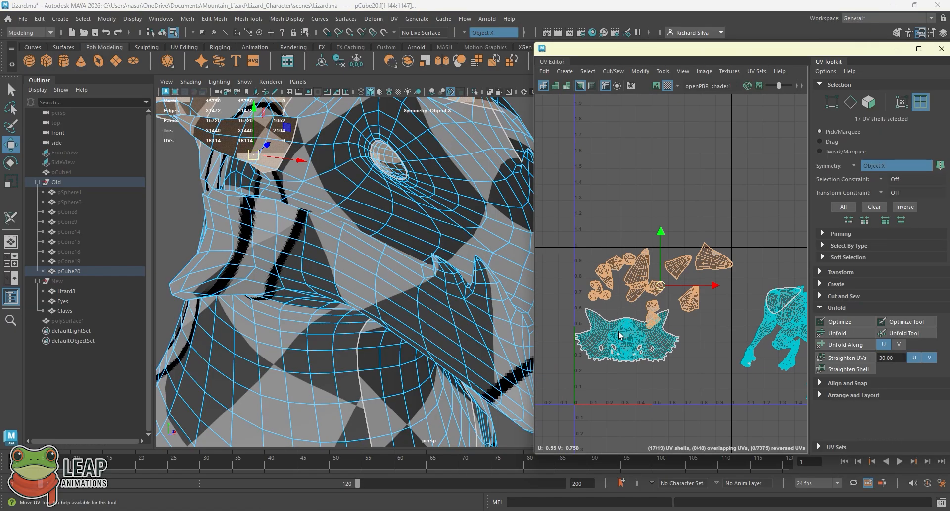
pyautogui.scroll(5, 625, 343)
pyautogui.keyDown('alt'); pyautogui.moveTo(624, 343); pyautogui.dragTo(658, 302, button='middle'); pyautogui.keyUp('alt')
pyautogui.scroll(4, 669, 299)
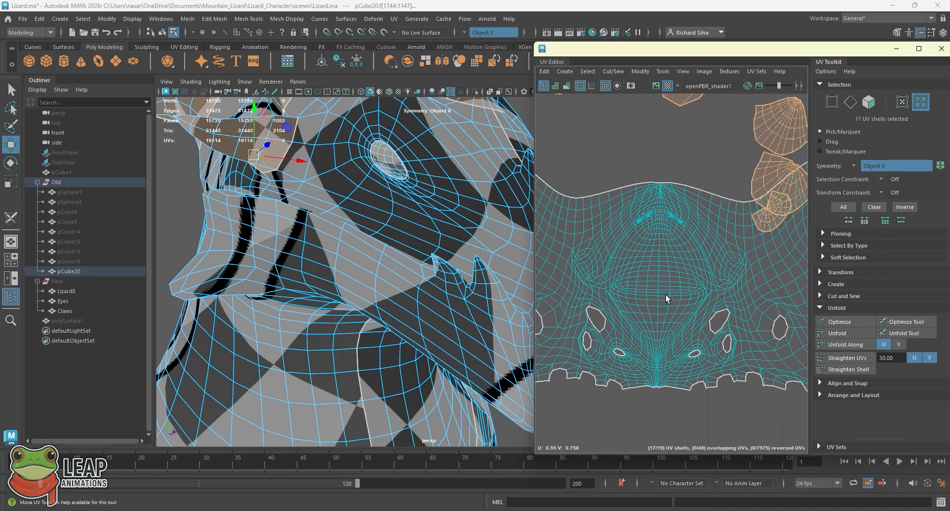
pyautogui.scroll(-1, 373, 240)
pyautogui.scroll(-4, 373, 240)
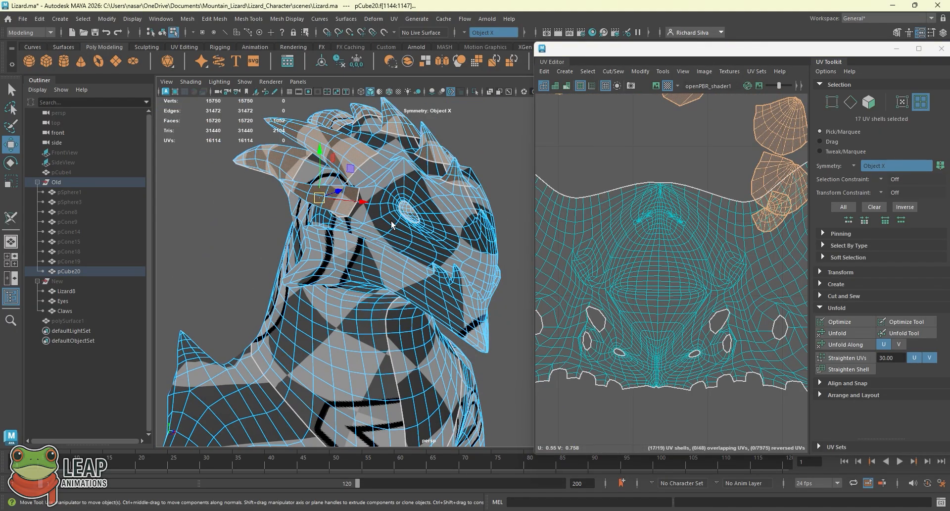
# Return the lizard body mesh from UV shell selection to object mode
pyautogui.press('q')
pyautogui.moveTo(391, 221); pyautogui.dragTo(418, 199, button='right')
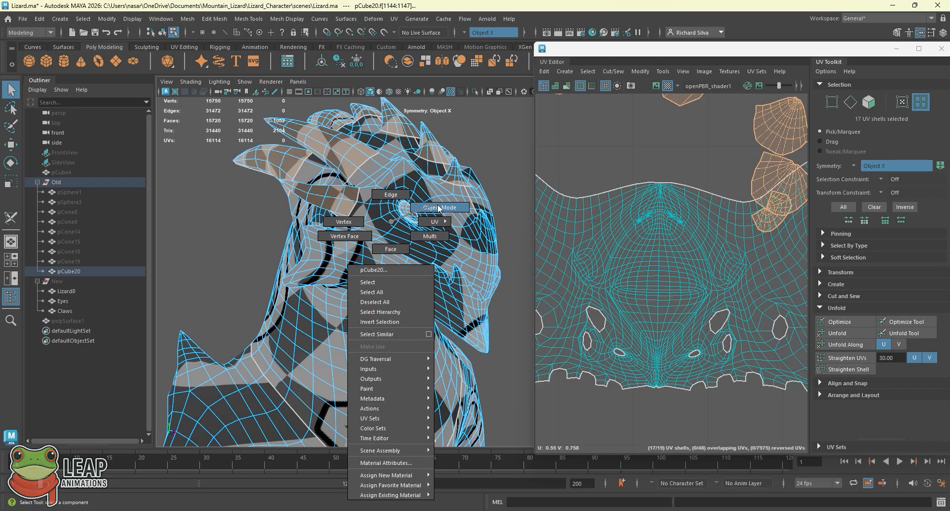
pyautogui.moveTo(439, 208); pyautogui.dragTo(438, 208, button='right')
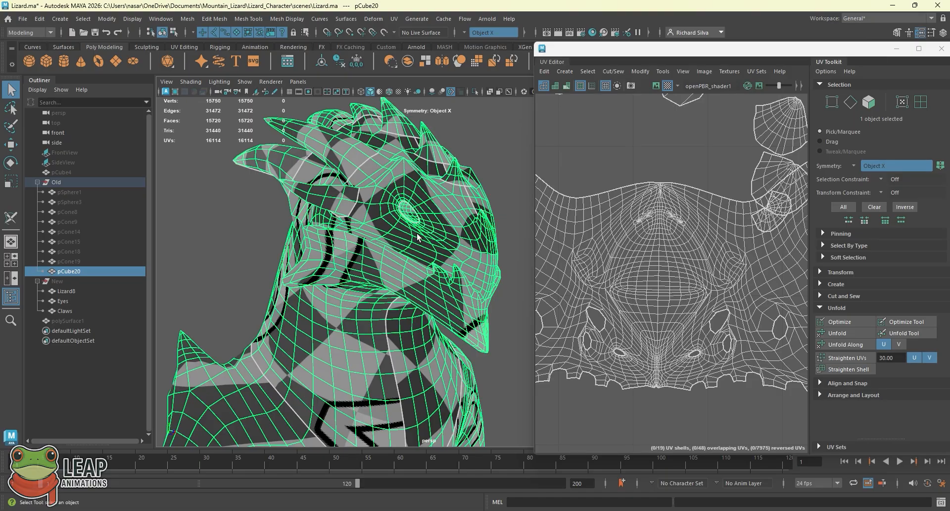
# Compare the head shell in the UV layout with the checker pattern around the eye, cheek, jaw and neck
pyautogui.click(649, 265)
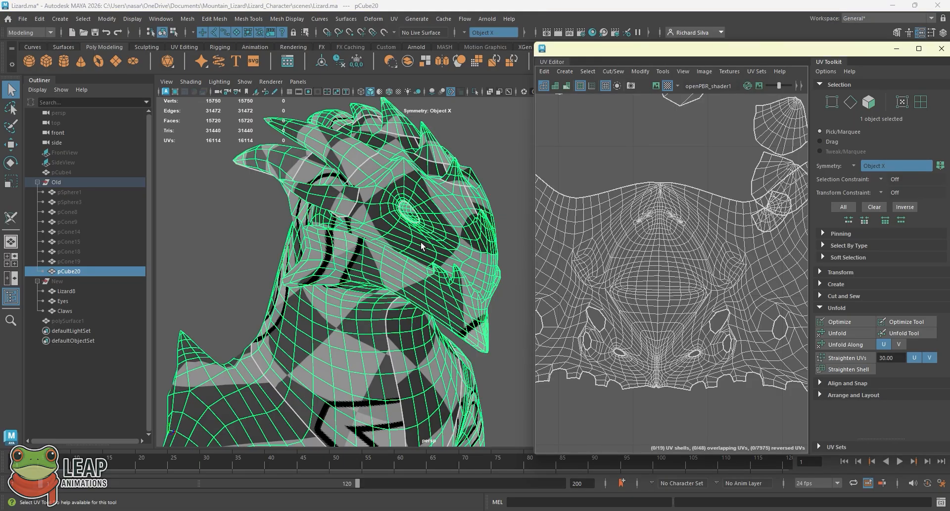
pyautogui.scroll(-3, 420, 241)
pyautogui.keyDown('alt'); pyautogui.moveTo(421, 242); pyautogui.dragTo(441, 252); pyautogui.keyUp('alt')
pyautogui.scroll(-3, 645, 267)
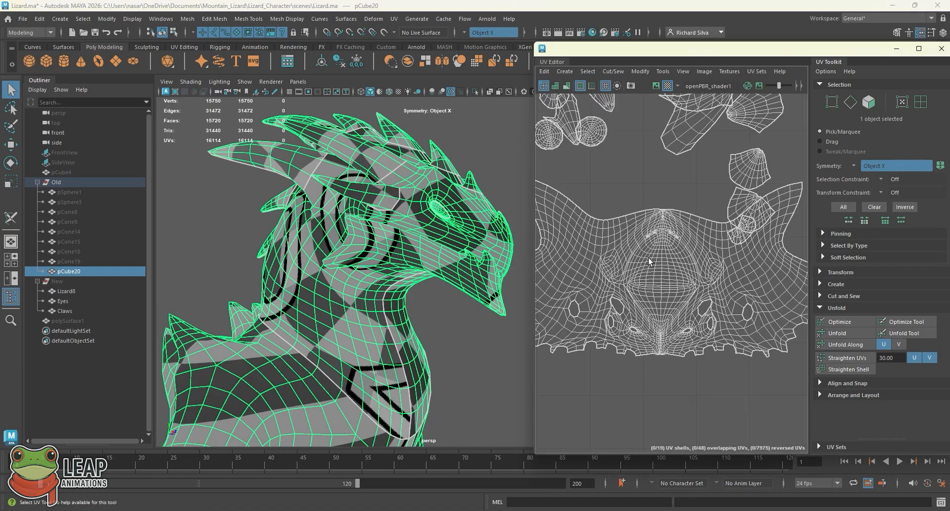
pyautogui.scroll(5, 650, 260)
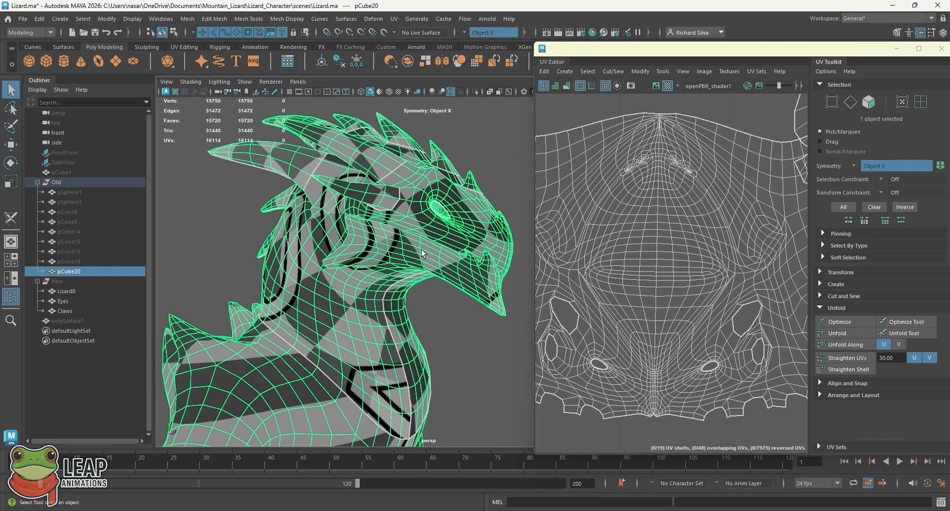
pyautogui.keyDown('alt'); pyautogui.moveTo(421, 250); pyautogui.dragTo(371, 254, button='middle'); pyautogui.keyUp('alt')
pyautogui.scroll(5, 376, 248)
pyautogui.scroll(-2, 436, 272)
pyautogui.keyDown('alt'); pyautogui.moveTo(440, 277); pyautogui.dragTo(377, 219, button='middle'); pyautogui.keyUp('alt')
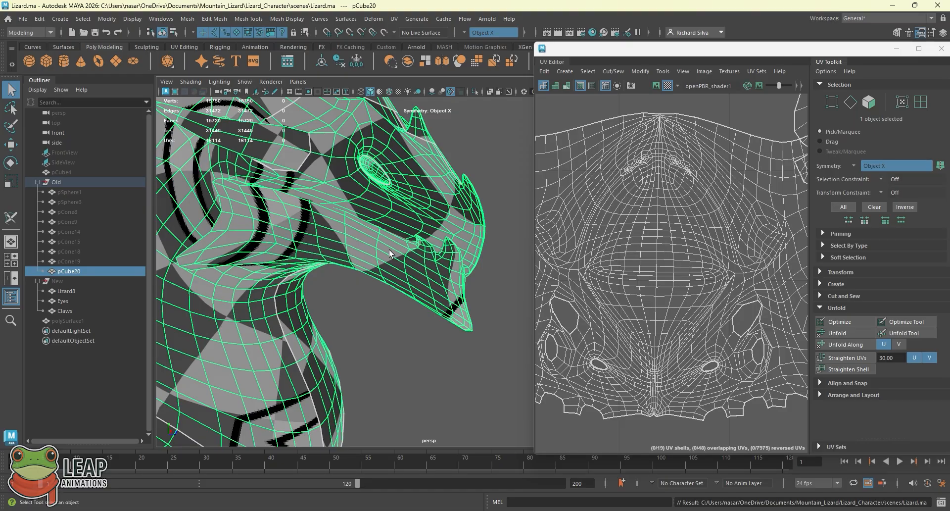
pyautogui.keyDown('alt'); pyautogui.moveTo(389, 250); pyautogui.dragTo(399, 249); pyautogui.keyUp('alt')
pyautogui.keyDown('alt'); pyautogui.moveTo(399, 249); pyautogui.dragTo(319, 216, button='middle'); pyautogui.keyUp('alt')
pyautogui.keyDown('alt'); pyautogui.moveTo(319, 215); pyautogui.dragTo(333, 225); pyautogui.keyUp('alt')
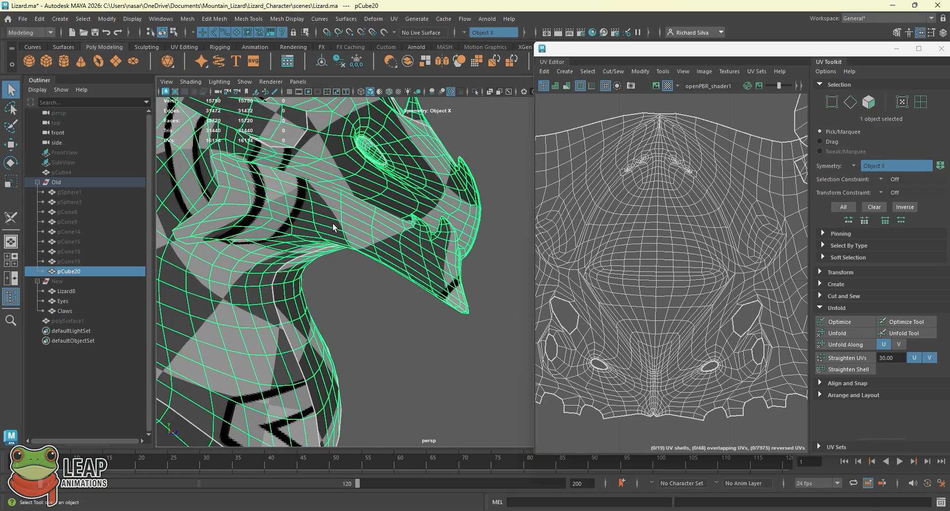
pyautogui.moveTo(322, 217)
pyautogui.keyDown('alt'); pyautogui.mouseDown(button='middle')
pyautogui.moveTo(343, 227)
pyautogui.moveTo(316, 219)
pyautogui.mouseUp(button='middle'); pyautogui.keyUp('alt')
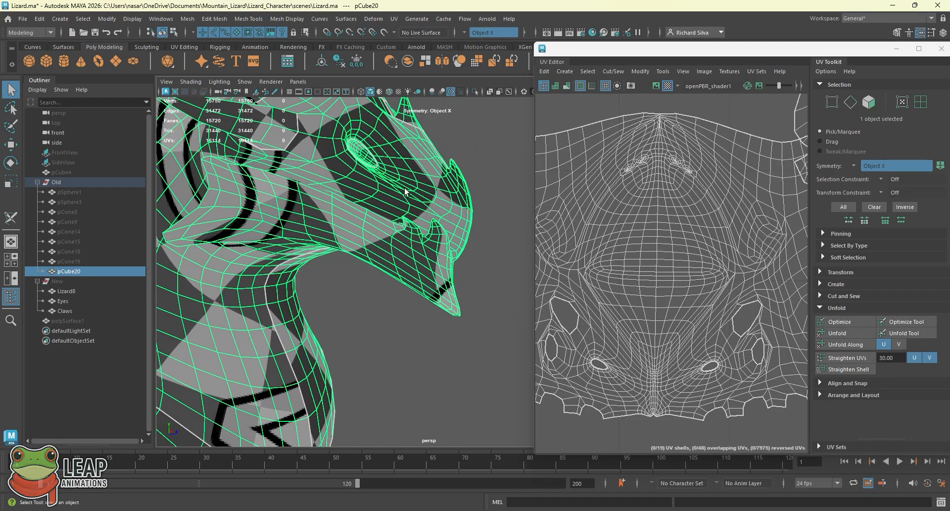
pyautogui.keyDown('alt'); pyautogui.moveTo(406, 213); pyautogui.dragTo(369, 242); pyautogui.keyUp('alt')
# Examine the checker pattern on the opposite side of the head and neck against the head's UV shell
pyautogui.click(660, 266)
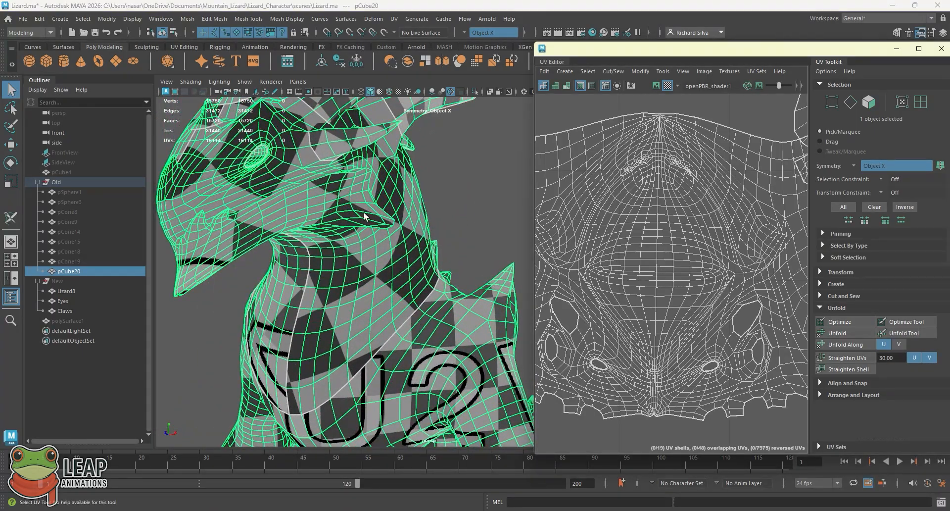
pyautogui.scroll(-2, 363, 211)
pyautogui.scroll(-2, 622, 241)
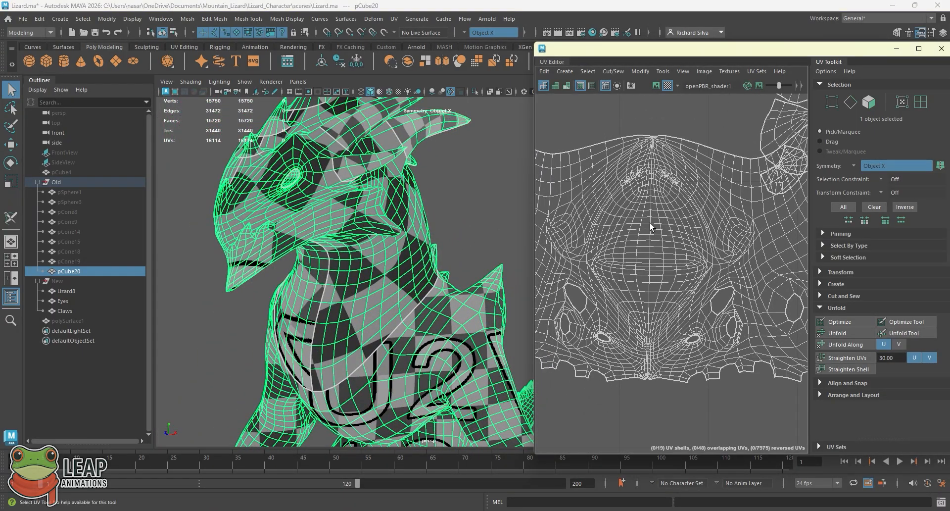
pyautogui.keyDown('alt'); pyautogui.moveTo(607, 221); pyautogui.dragTo(645, 241, button='middle'); pyautogui.keyUp('alt')
pyautogui.scroll(-3, 433, 225)
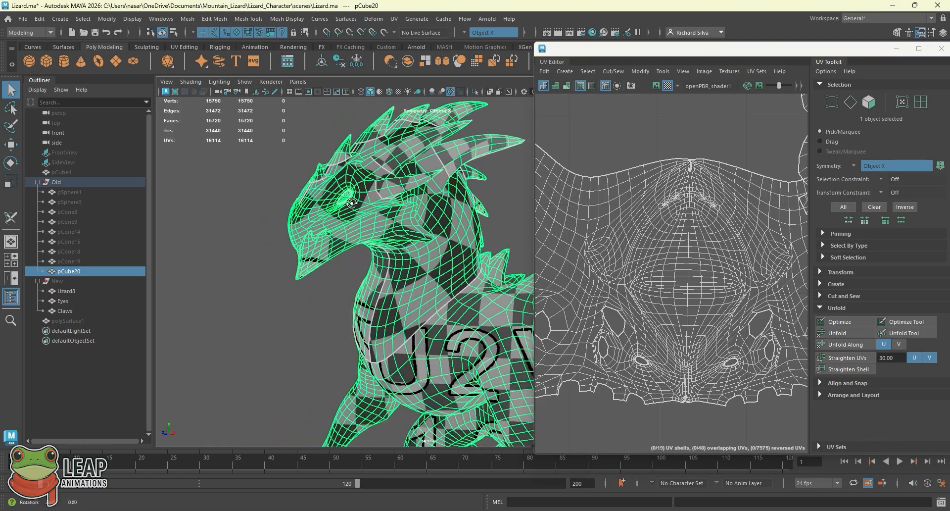
pyautogui.keyDown('alt'); pyautogui.moveTo(387, 211); pyautogui.dragTo(328, 243); pyautogui.keyUp('alt')
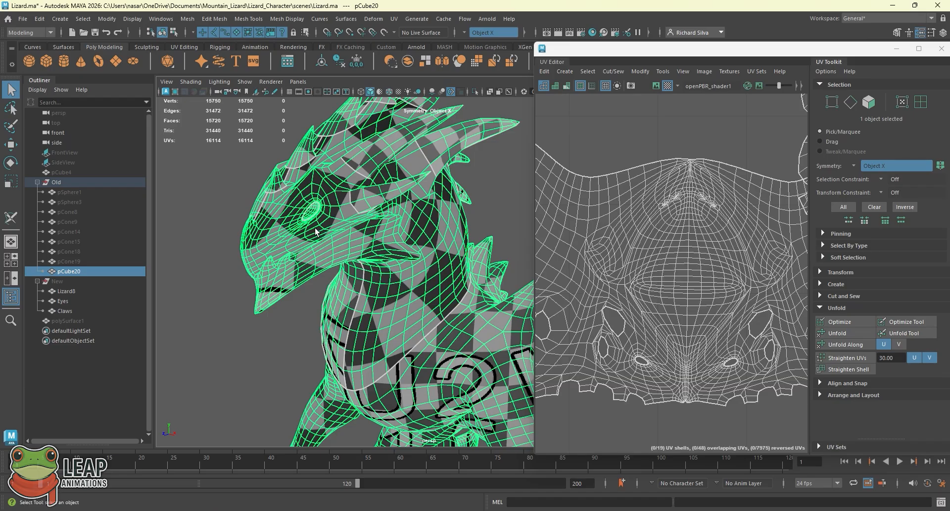
pyautogui.moveTo(308, 237)
pyautogui.keyDown('alt'); pyautogui.mouseDown()
pyautogui.moveTo(302, 230)
pyautogui.moveTo(323, 255)
pyautogui.moveTo(313, 234)
pyautogui.mouseUp(); pyautogui.keyUp('alt')
pyautogui.scroll(1, 305, 230)
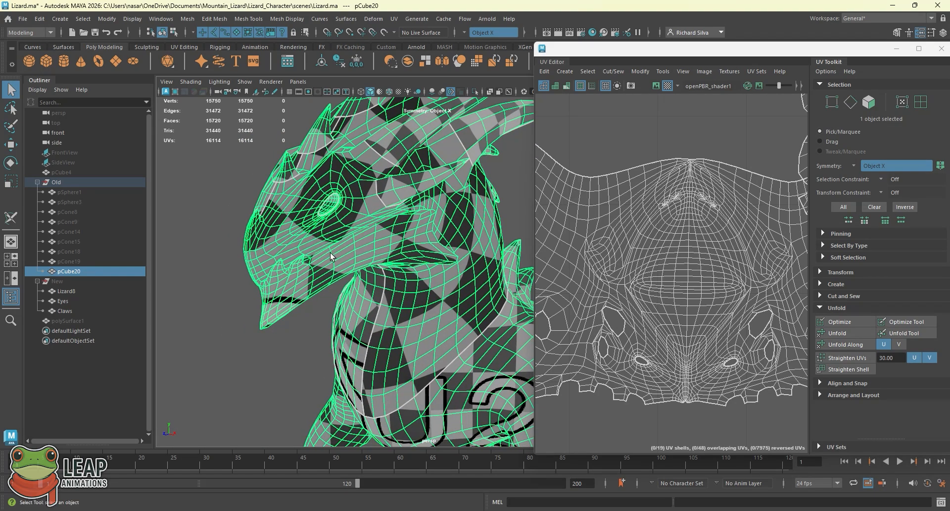
# Cut a UV seam along an edge loop inside the eye socket with the 3D Cut and Sew UV tool, using Object X symmetry
pyautogui.scroll(6, 316, 254)
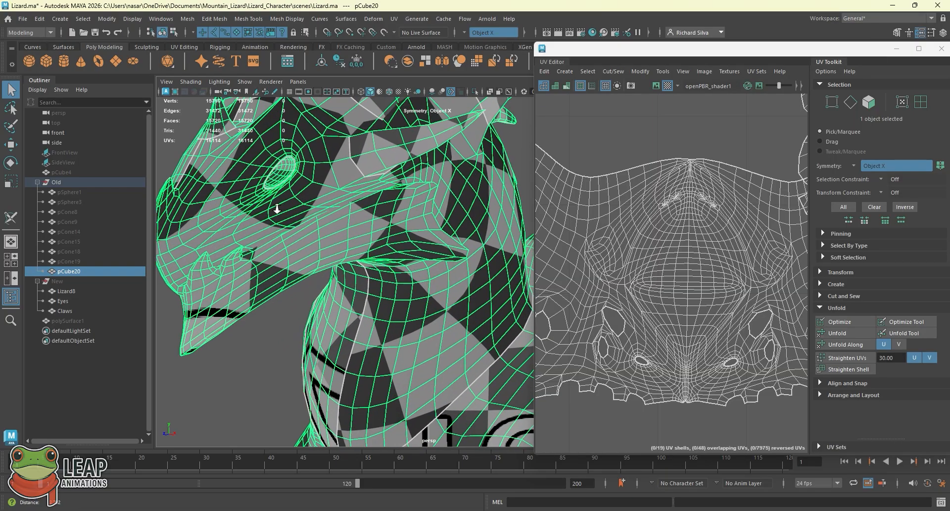
pyautogui.keyDown('alt'); pyautogui.moveTo(325, 237); pyautogui.dragTo(358, 260); pyautogui.keyUp('alt')
pyautogui.scroll(-3, 337, 262)
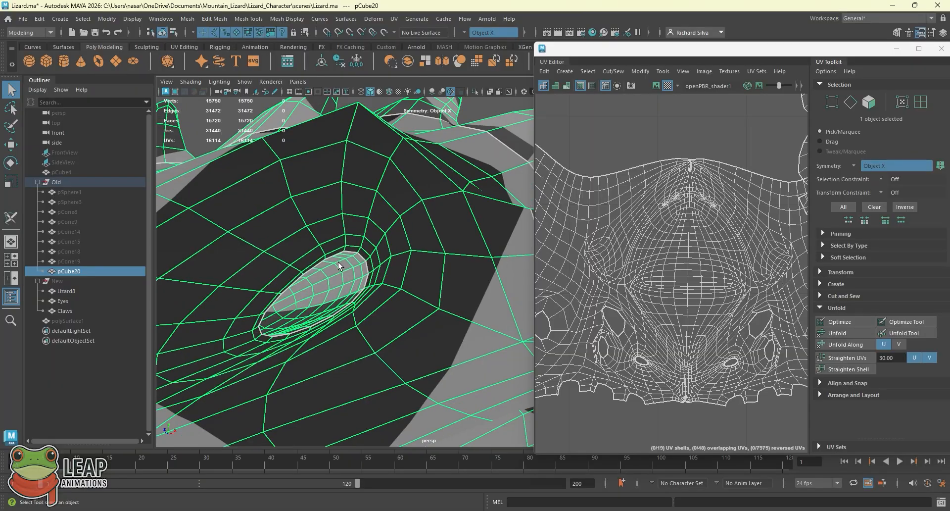
pyautogui.keyDown('alt'); pyautogui.moveTo(393, 219); pyautogui.dragTo(361, 235, button='middle'); pyautogui.keyUp('alt')
pyautogui.scroll(3, 345, 242)
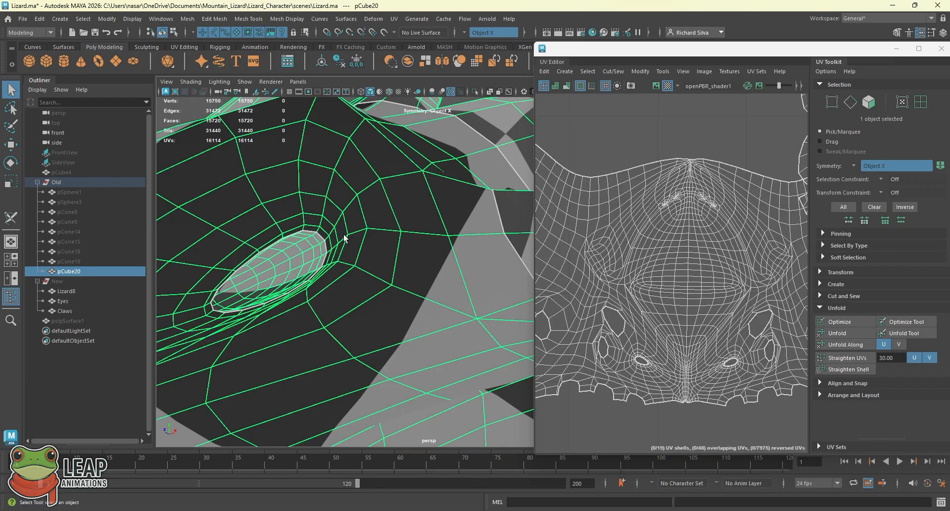
pyautogui.click(10, 218)
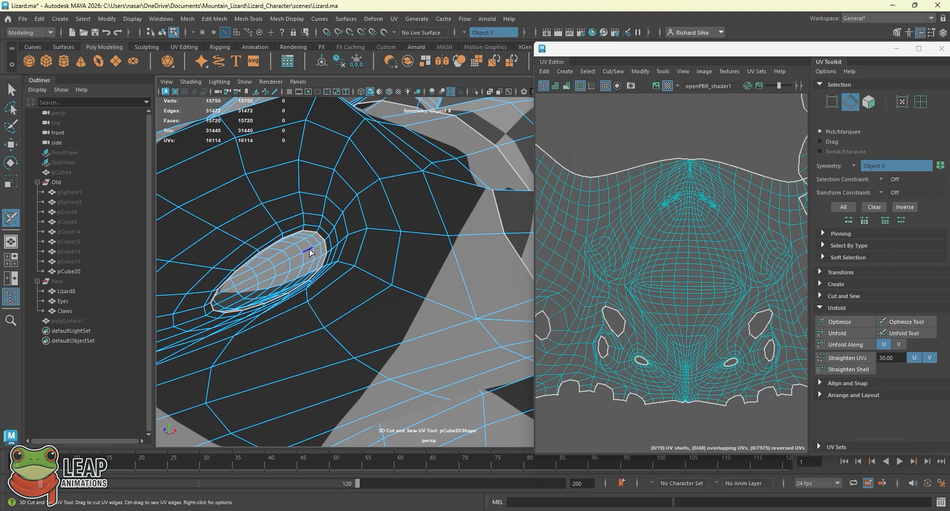
pyautogui.moveTo(310, 252); pyautogui.dragTo(309, 254)
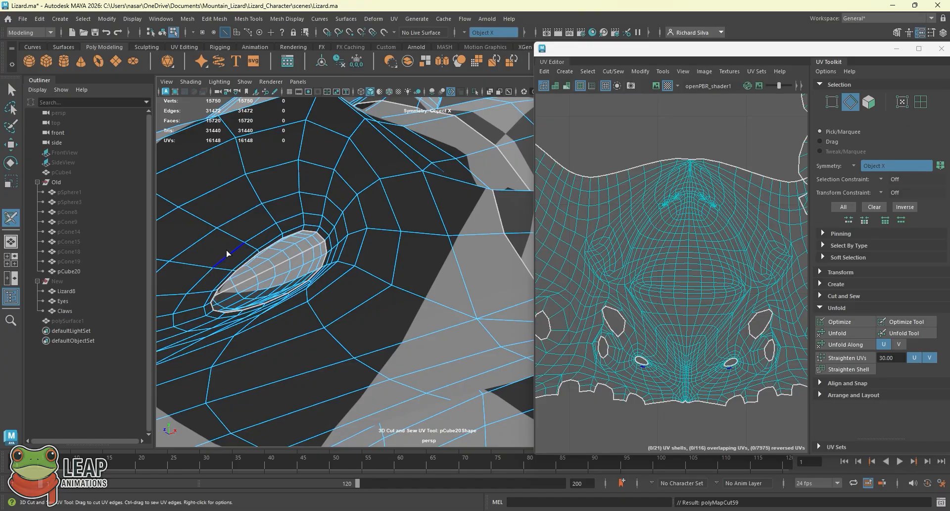
# Select all head, horn and spike shells without the body shell, and move them up above the 0–1 UV tile
pyautogui.scroll(-10, 319, 251)
pyautogui.keyDown('alt'); pyautogui.moveTo(322, 251); pyautogui.dragTo(482, 274); pyautogui.keyUp('alt')
pyautogui.moveTo(654, 249)
pyautogui.mouseDown(button='right')
pyautogui.moveTo(673, 235)
pyautogui.moveTo(655, 251)
pyautogui.mouseUp(button='right')
pyautogui.scroll(-8, 658, 232)
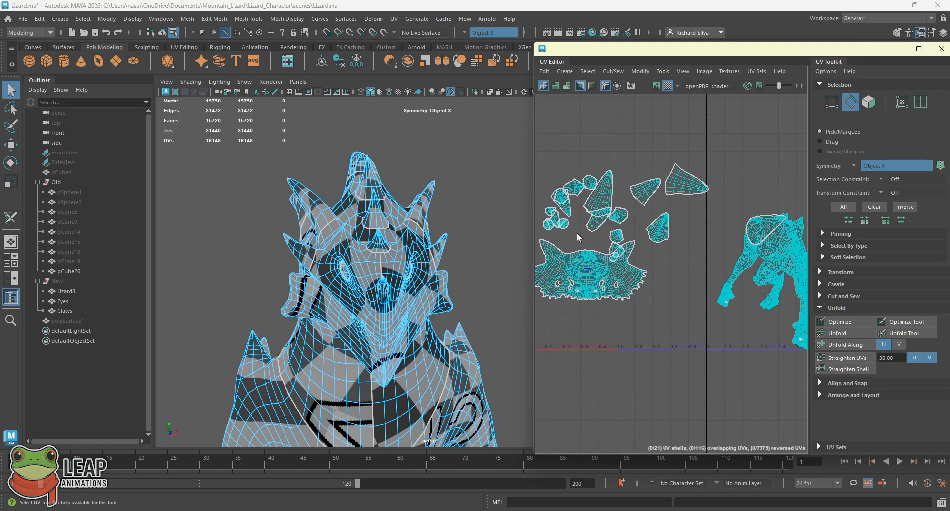
pyautogui.keyDown('alt'); pyautogui.moveTo(577, 233); pyautogui.dragTo(597, 232, button='middle'); pyautogui.keyUp('alt')
pyautogui.keyDown('alt'); pyautogui.moveTo(414, 241); pyautogui.dragTo(441, 239); pyautogui.keyUp('alt')
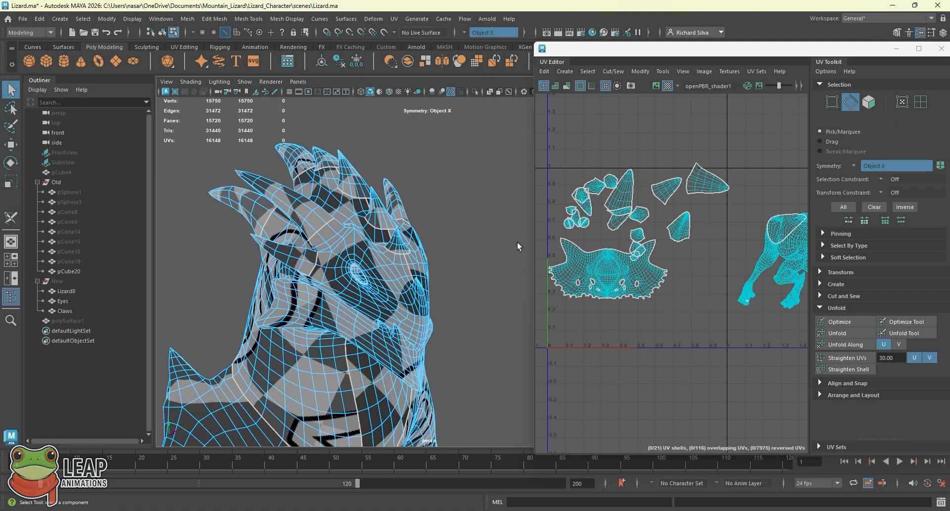
pyautogui.scroll(-2, 661, 224)
pyautogui.moveTo(628, 237); pyautogui.dragTo(555, 170, button='right')
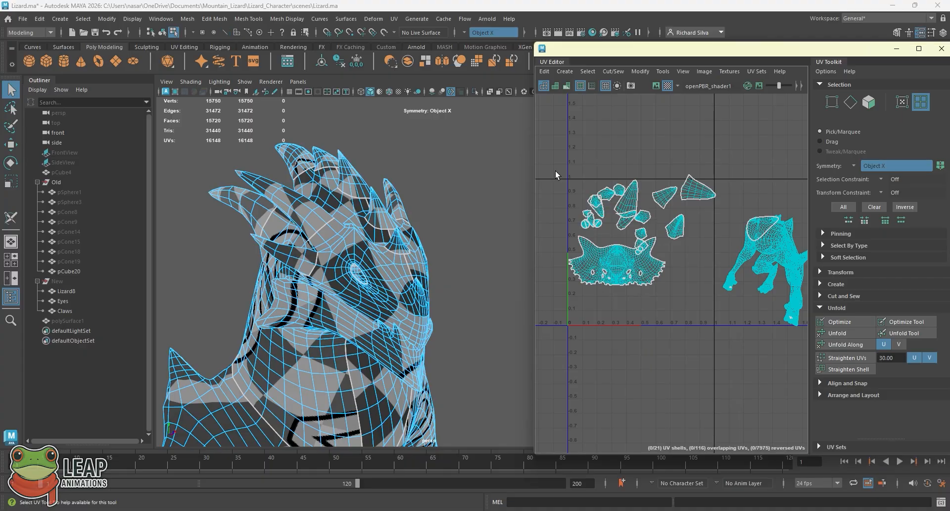
pyautogui.moveTo(556, 170); pyautogui.dragTo(728, 304)
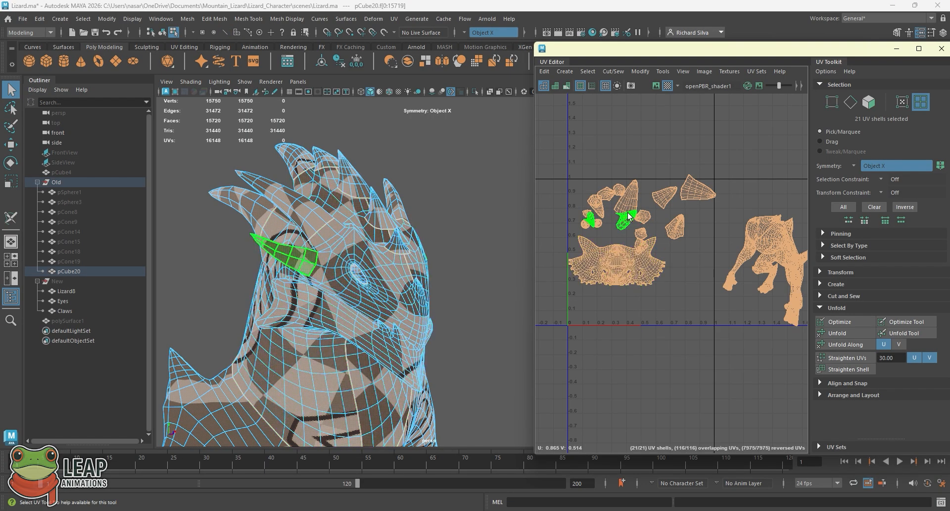
pyautogui.moveTo(577, 165)
pyautogui.mouseDown()
pyautogui.moveTo(618, 195)
pyautogui.moveTo(703, 297)
pyautogui.mouseUp()
pyautogui.press('w')
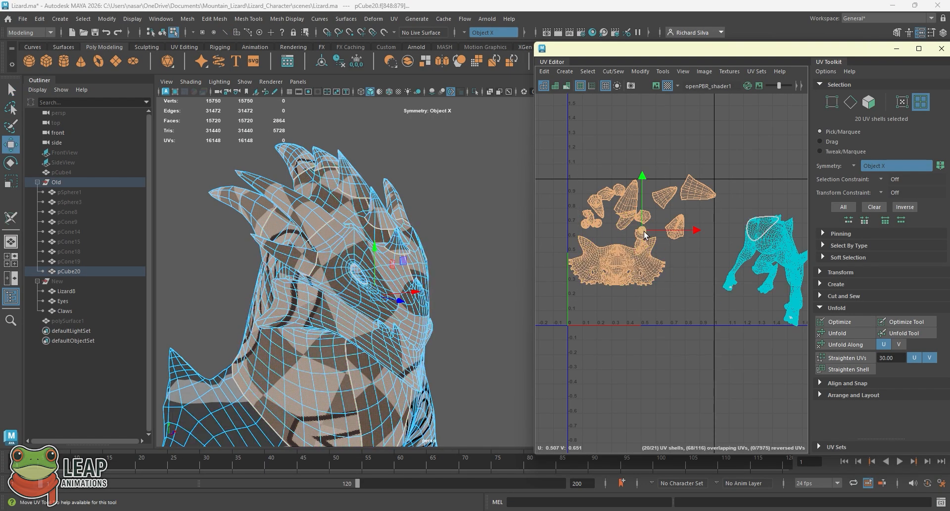
pyautogui.scroll(-2, 644, 234)
pyautogui.moveTo(648, 263); pyautogui.dragTo(658, 167)
pyautogui.click(659, 191)
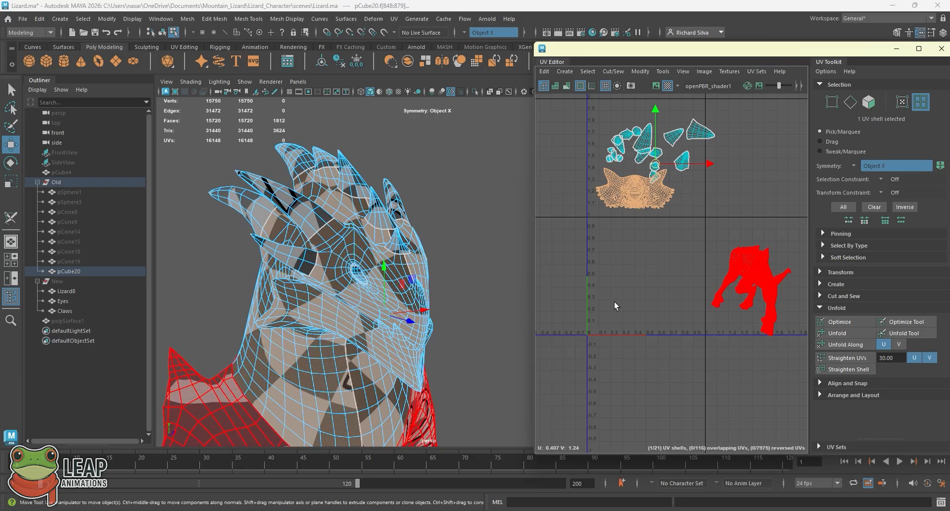
# Return the body mesh to object mode and save the scene
pyautogui.keyDown('alt'); pyautogui.moveTo(301, 264); pyautogui.dragTo(350, 251); pyautogui.keyUp('alt')
pyautogui.moveTo(356, 253); pyautogui.dragTo(403, 224, button='right')
pyautogui.hotkey('ctrl', 's')
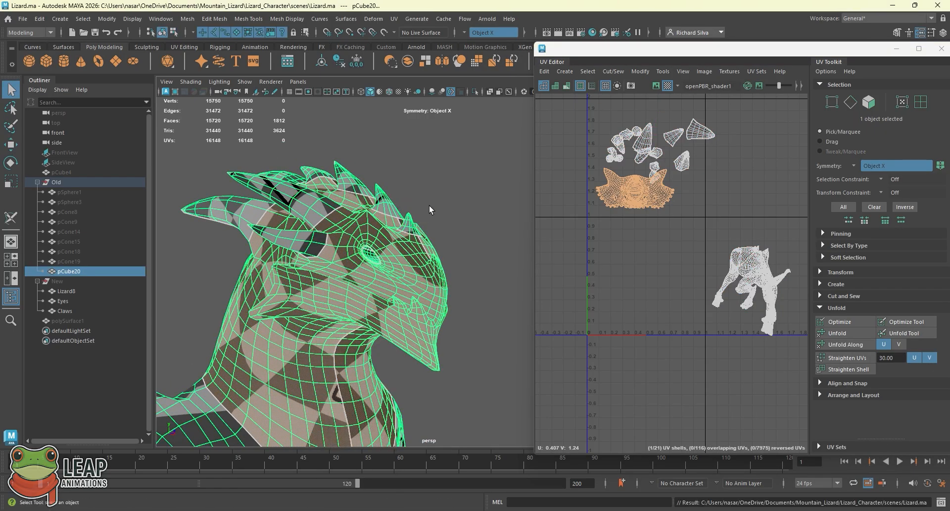
# Examine the lizard's neck, torso, legs and tail for checker distortion and possible body seam locations
pyautogui.keyDown('alt'); pyautogui.moveTo(428, 205); pyautogui.dragTo(331, 293); pyautogui.keyUp('alt')
pyautogui.keyDown('alt'); pyautogui.moveTo(331, 293); pyautogui.dragTo(391, 227, button='middle'); pyautogui.keyUp('alt')
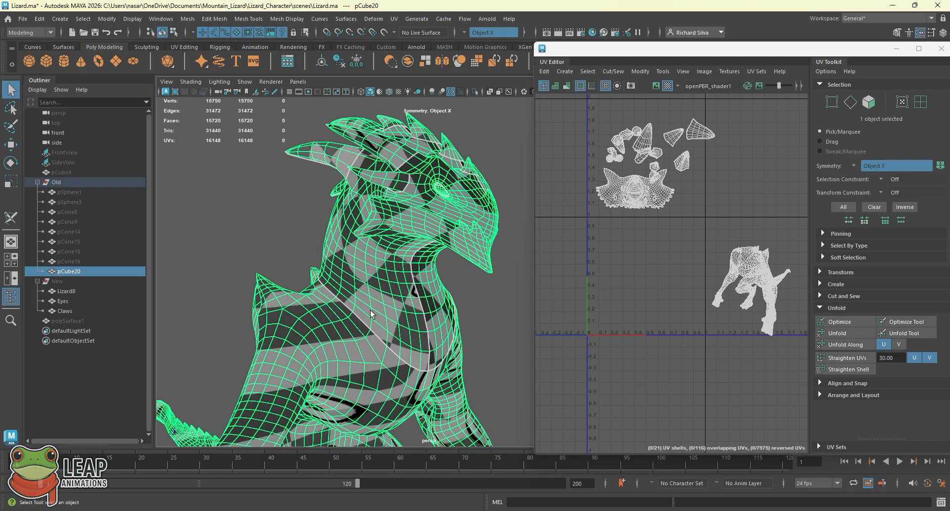
pyautogui.keyDown('alt'); pyautogui.moveTo(370, 310); pyautogui.dragTo(331, 293, button='right'); pyautogui.keyUp('alt')
pyautogui.keyDown('alt'); pyautogui.moveTo(358, 323); pyautogui.dragTo(397, 228, button='middle'); pyautogui.keyUp('alt')
pyautogui.keyDown('alt'); pyautogui.moveTo(397, 227); pyautogui.dragTo(390, 250); pyautogui.keyUp('alt')
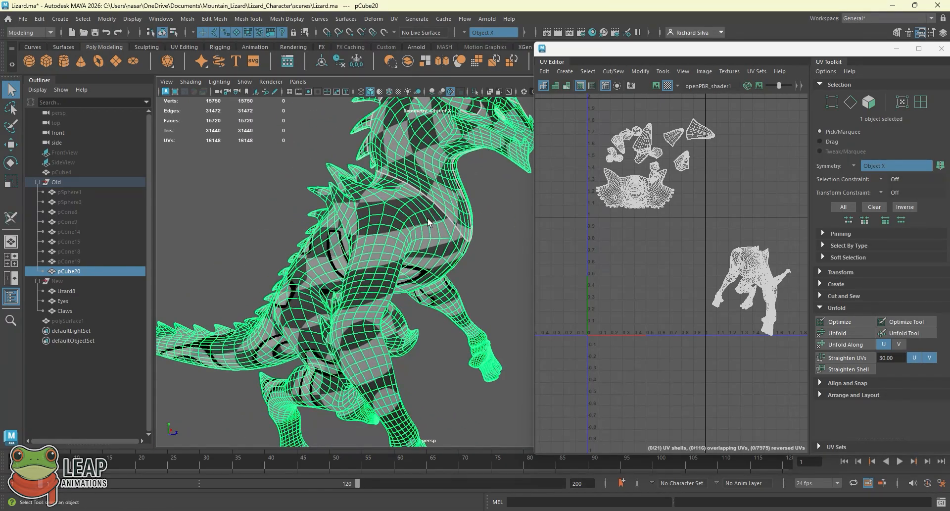
pyautogui.keyDown('alt'); pyautogui.moveTo(428, 218); pyautogui.dragTo(386, 257); pyautogui.keyUp('alt')
pyautogui.moveTo(398, 297)
pyautogui.keyDown('alt'); pyautogui.mouseDown()
pyautogui.moveTo(395, 282)
pyautogui.moveTo(404, 283)
pyautogui.mouseUp(); pyautogui.keyUp('alt')
pyautogui.keyDown('alt'); pyautogui.moveTo(364, 235); pyautogui.dragTo(387, 212); pyautogui.keyUp('alt')
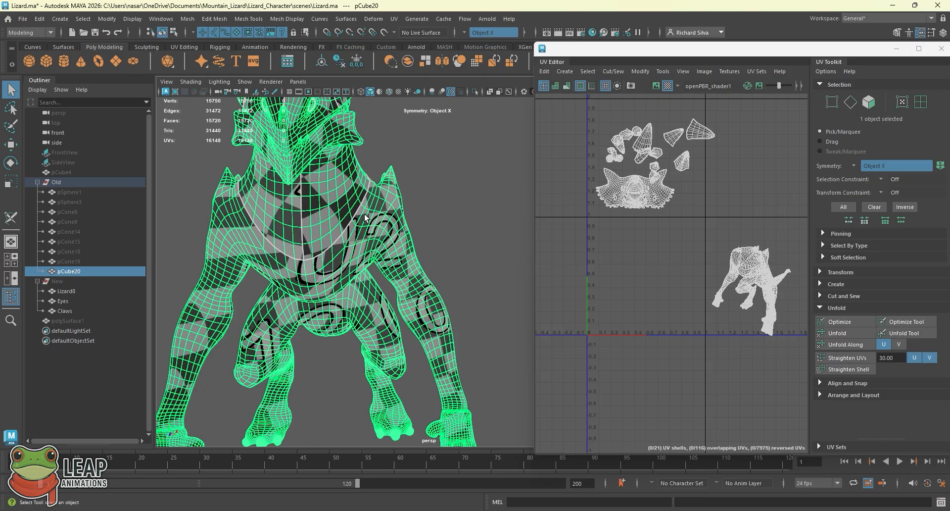
# Inspect the checker pattern on the chest, shoulders, belly and arms from the front and from below
pyautogui.scroll(6, 388, 242)
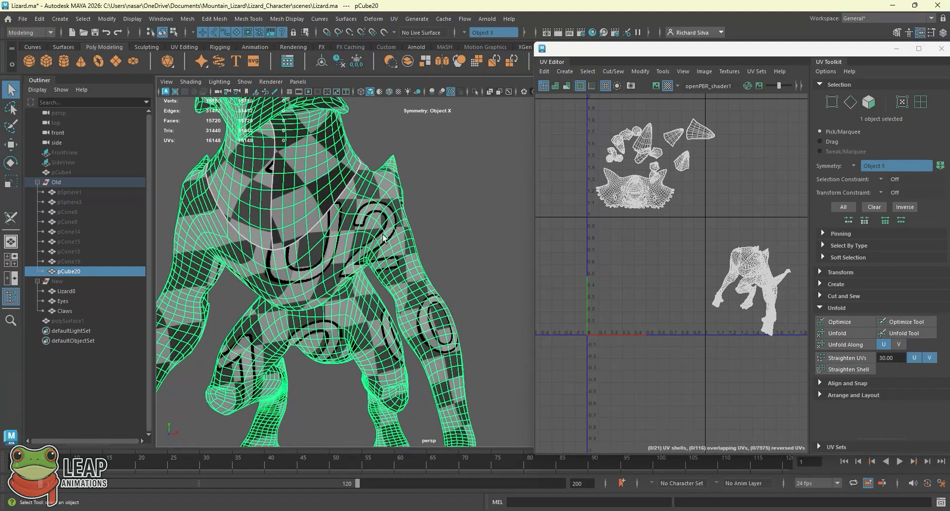
pyautogui.keyDown('alt'); pyautogui.moveTo(381, 246); pyautogui.dragTo(396, 228); pyautogui.keyUp('alt')
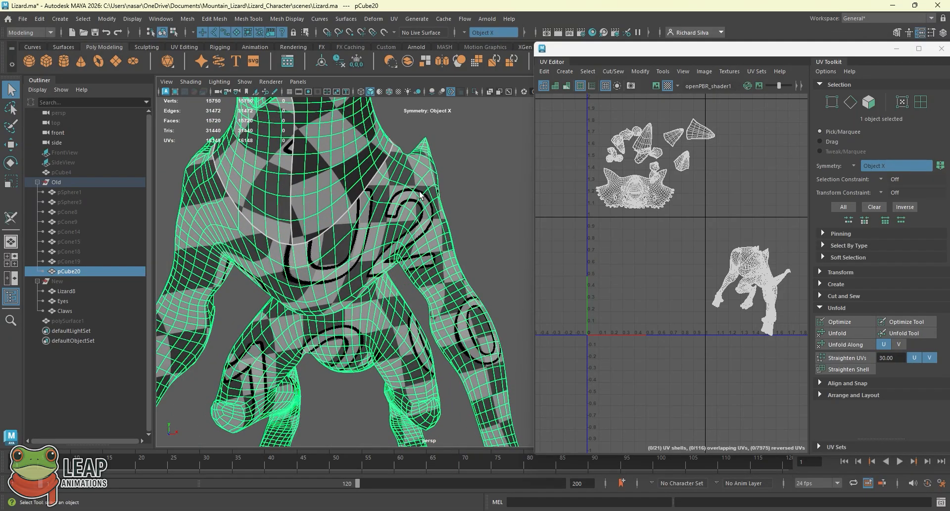
pyautogui.keyDown('alt'); pyautogui.moveTo(420, 194); pyautogui.dragTo(404, 155); pyautogui.keyUp('alt')
pyautogui.keyDown('alt'); pyautogui.moveTo(435, 268); pyautogui.dragTo(397, 272); pyautogui.keyUp('alt')
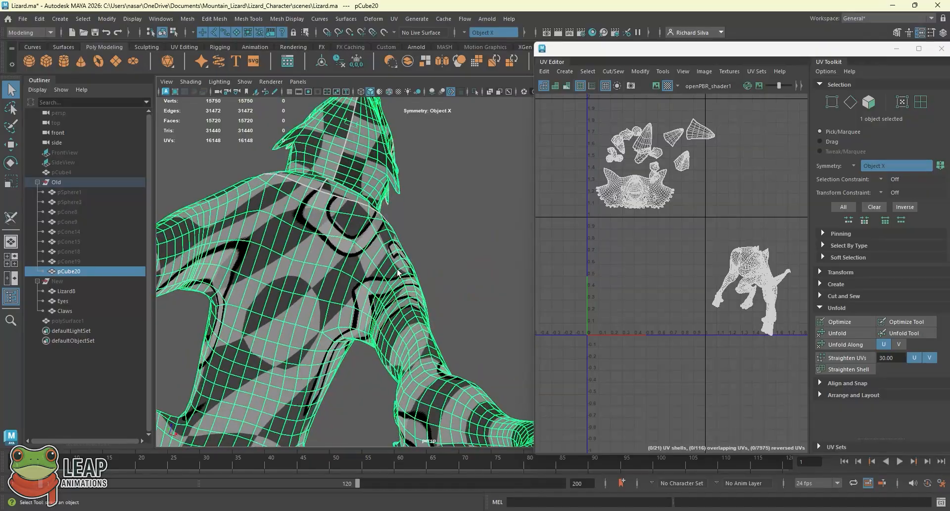
pyautogui.keyDown('alt'); pyautogui.moveTo(375, 335); pyautogui.dragTo(434, 217); pyautogui.keyUp('alt')
pyautogui.keyDown('alt'); pyautogui.moveTo(455, 313); pyautogui.dragTo(444, 234); pyautogui.keyUp('alt')
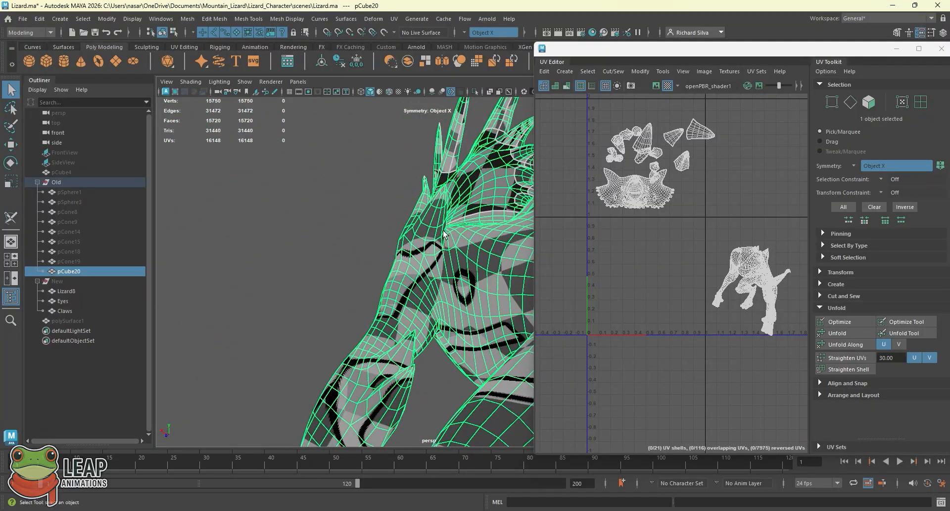
# Start the 3D Cut and Sew UV tool on the body mesh at the chest and shoulders
pyautogui.scroll(-3, 435, 280)
pyautogui.keyDown('alt'); pyautogui.moveTo(356, 275); pyautogui.dragTo(456, 282); pyautogui.keyUp('alt')
pyautogui.keyDown('alt'); pyautogui.moveTo(421, 262); pyautogui.dragTo(413, 298, button='middle'); pyautogui.keyUp('alt')
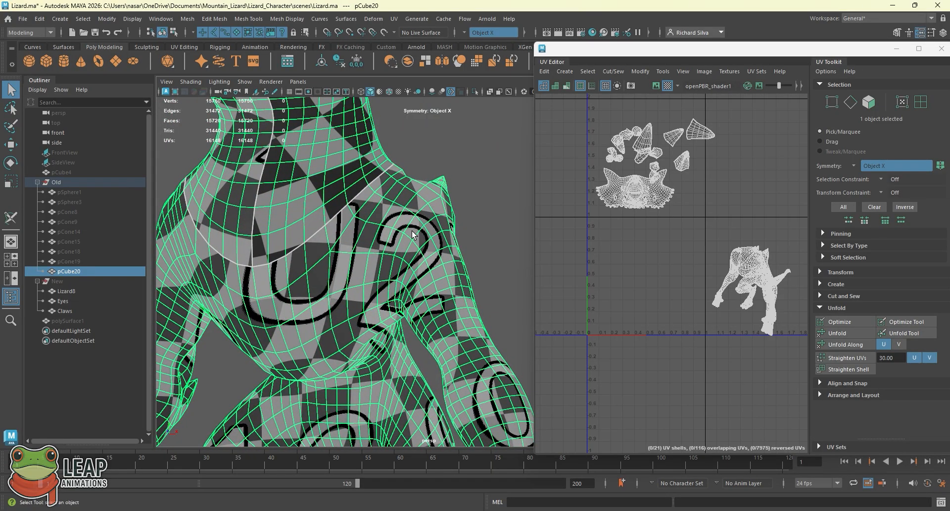
pyautogui.scroll(-1, 369, 234)
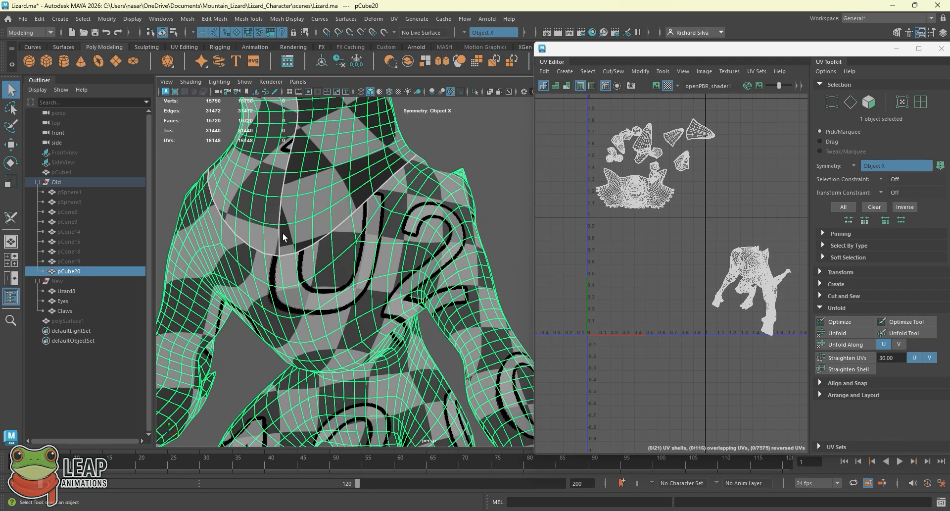
pyautogui.click(11, 217)
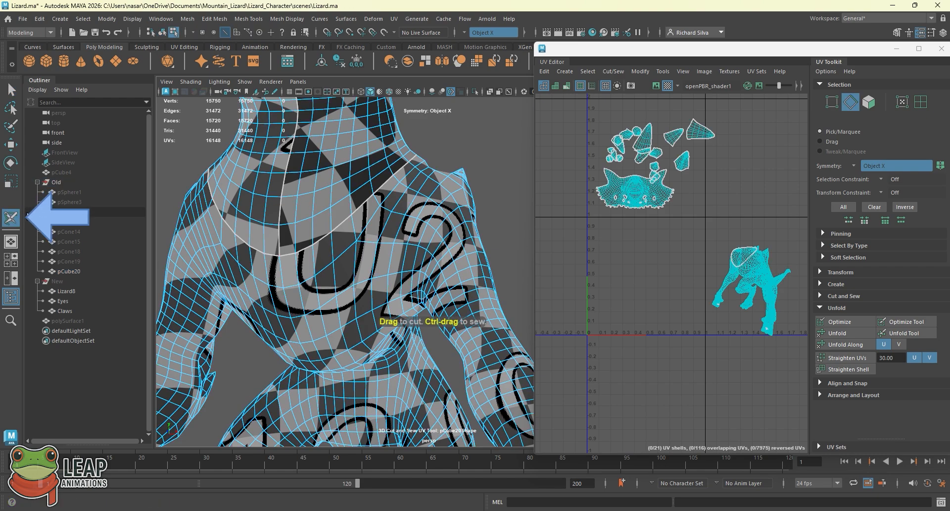
# Cut a symmetric UV seam on the lizard's body from the front of the shoulder around through the armpit with the 3D Cut and Sew UV Tool
pyautogui.click(394, 19)
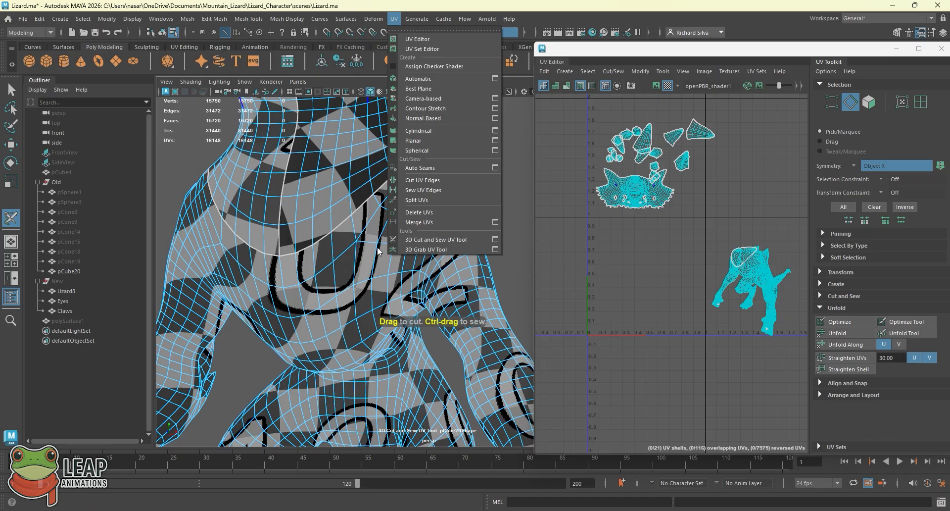
pyautogui.click(431, 240)
pyautogui.keyDown('alt'); pyautogui.moveTo(440, 297); pyautogui.dragTo(430, 254); pyautogui.keyUp('alt')
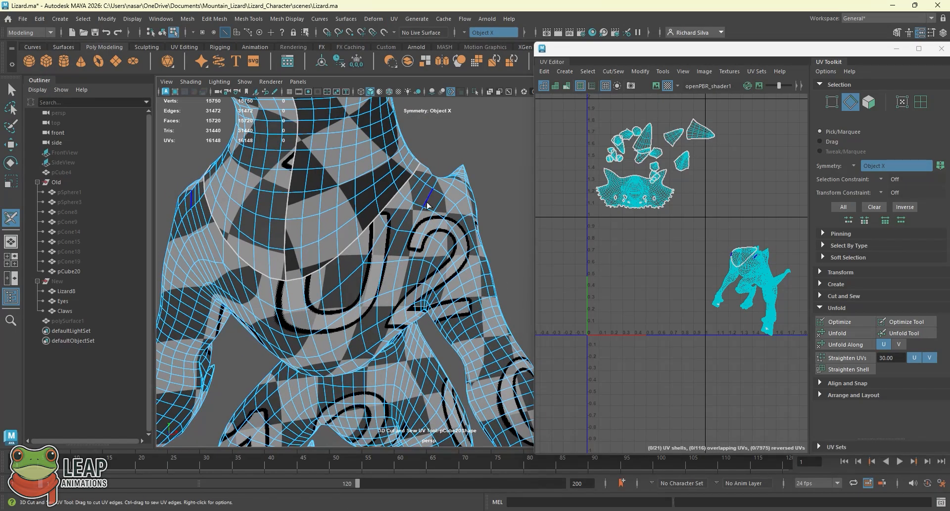
pyautogui.moveTo(427, 203)
pyautogui.keyDown('alt'); pyautogui.mouseDown()
pyautogui.moveTo(432, 267)
pyautogui.moveTo(436, 210)
pyautogui.mouseUp(); pyautogui.keyUp('alt')
pyautogui.press('alt')
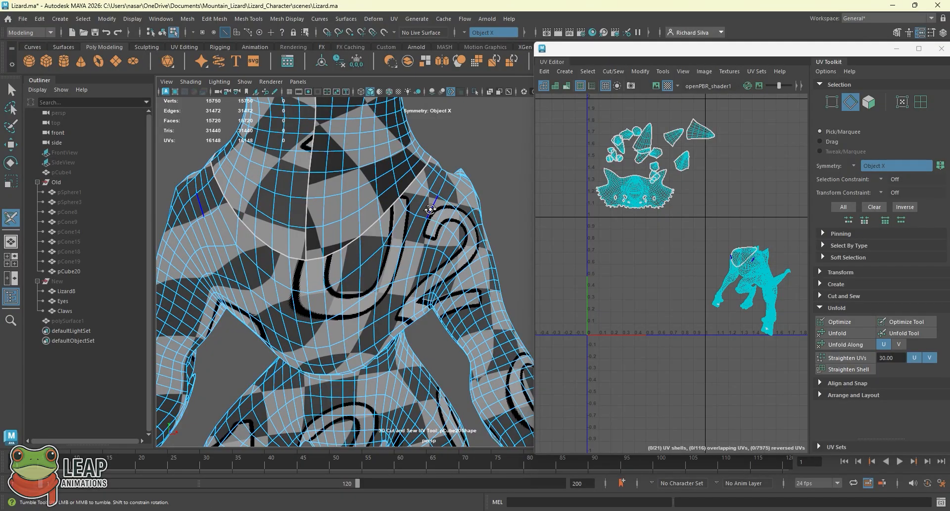
pyautogui.keyDown('alt'); pyautogui.moveTo(430, 209); pyautogui.dragTo(411, 321); pyautogui.keyUp('alt')
pyautogui.keyDown('alt'); pyautogui.moveTo(410, 322); pyautogui.dragTo(325, 304); pyautogui.keyUp('alt')
pyautogui.keyDown('alt'); pyautogui.moveTo(359, 256); pyautogui.dragTo(383, 223); pyautogui.keyUp('alt')
pyautogui.scroll(4, 383, 238)
pyautogui.keyDown('alt'); pyautogui.moveTo(388, 275); pyautogui.dragTo(393, 255); pyautogui.keyUp('alt')
pyautogui.moveTo(390, 256); pyautogui.dragTo(394, 224)
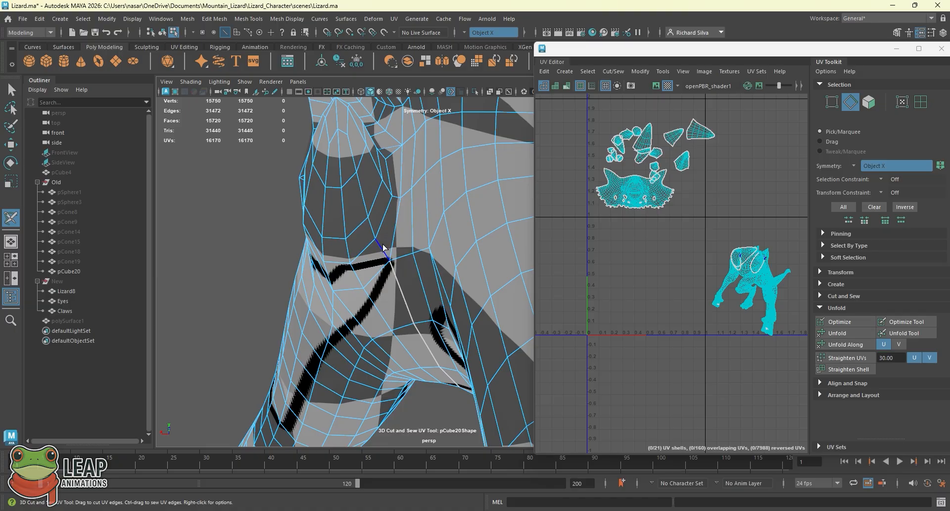
# Continue the shoulder UV seam up behind the shoulder spikes to close the loop that separates each arm from the torso
pyautogui.scroll(2, 389, 252)
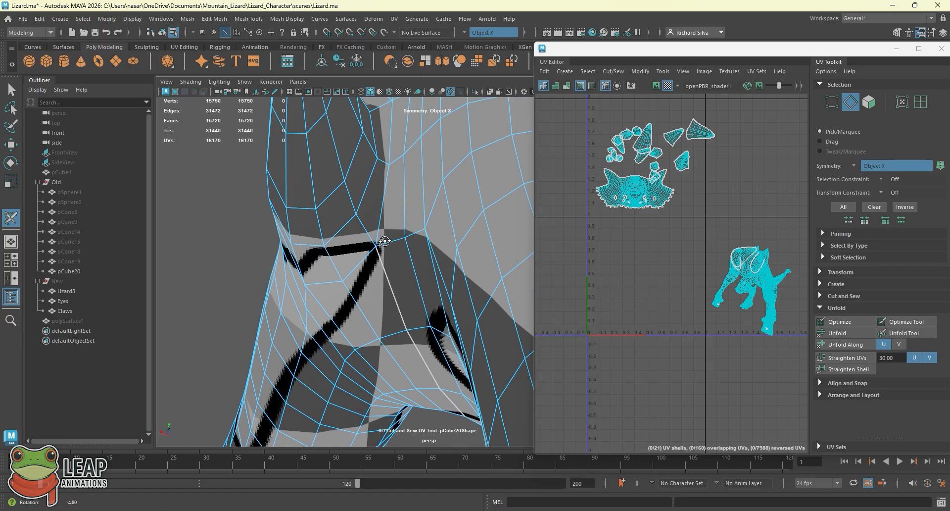
pyautogui.moveTo(374, 265)
pyautogui.keyDown('alt'); pyautogui.mouseDown()
pyautogui.moveTo(390, 140)
pyautogui.moveTo(371, 218)
pyautogui.moveTo(388, 270)
pyautogui.mouseUp(); pyautogui.keyUp('alt')
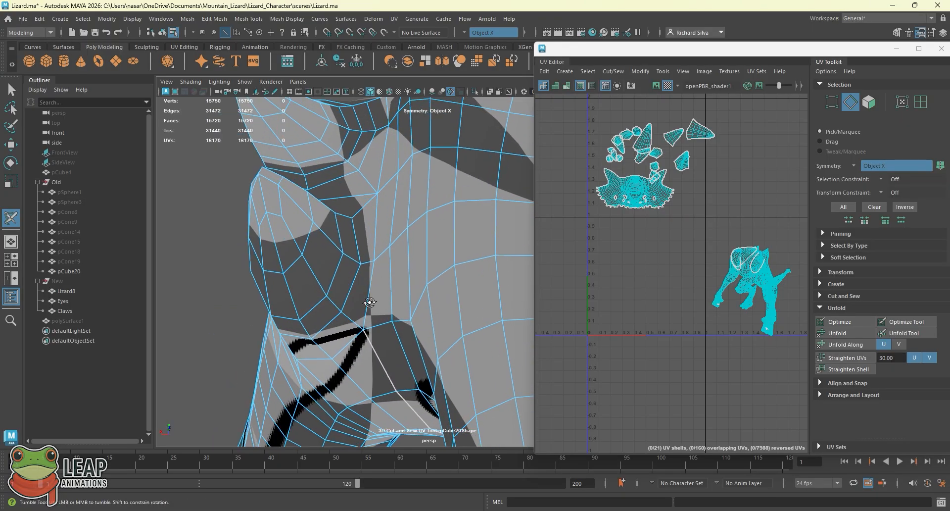
pyautogui.keyDown('alt'); pyautogui.moveTo(370, 302); pyautogui.dragTo(360, 311); pyautogui.keyUp('alt')
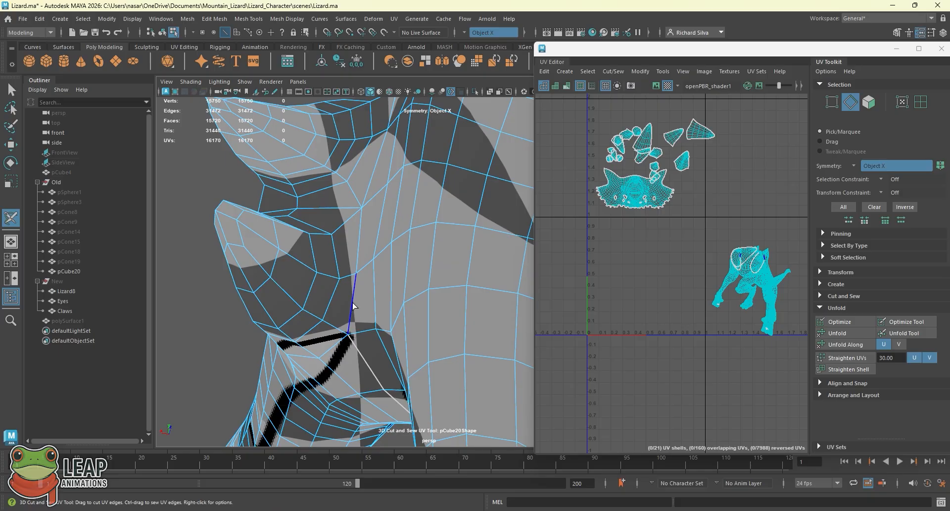
pyautogui.click(353, 304)
pyautogui.keyDown('alt'); pyautogui.moveTo(371, 211); pyautogui.dragTo(385, 350); pyautogui.keyUp('alt')
pyautogui.click(349, 292)
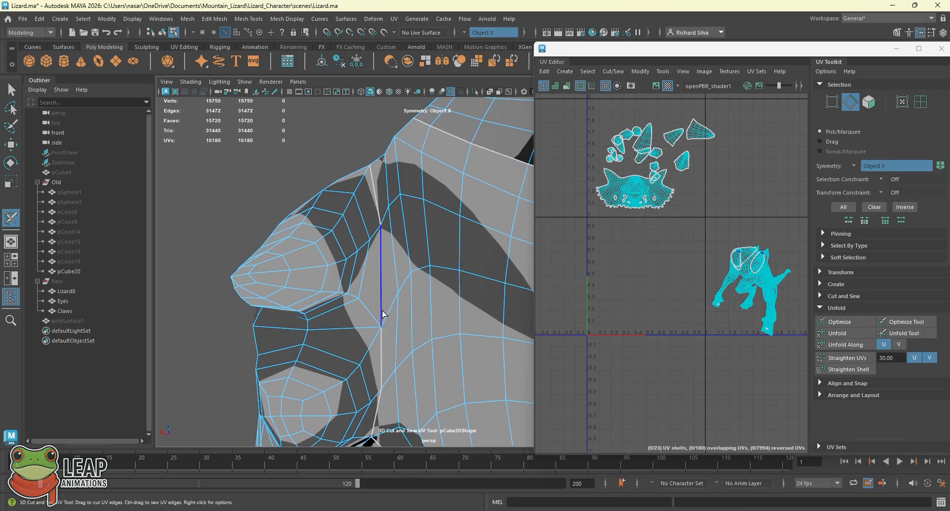
pyautogui.keyDown('alt'); pyautogui.moveTo(387, 283); pyautogui.dragTo(449, 232); pyautogui.keyUp('alt')
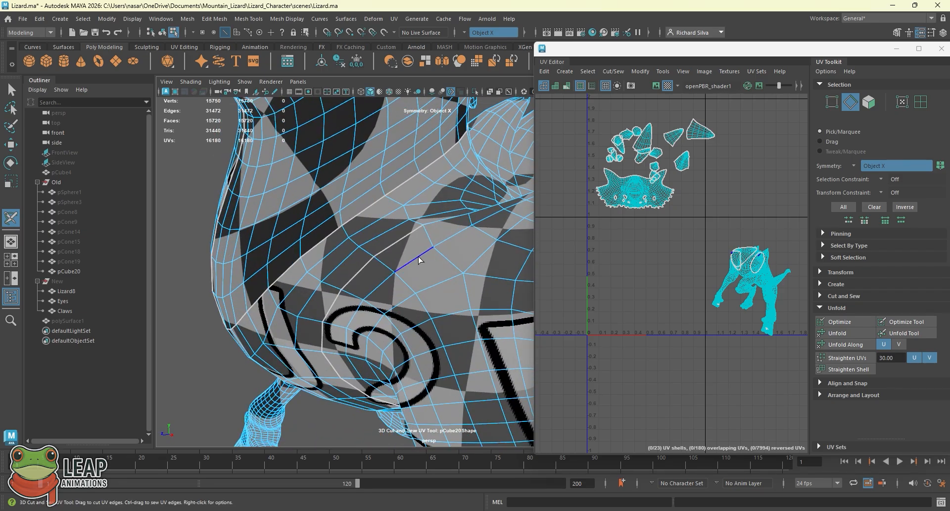
pyautogui.keyDown('alt'); pyautogui.moveTo(418, 260); pyautogui.dragTo(593, 287); pyautogui.keyUp('alt')
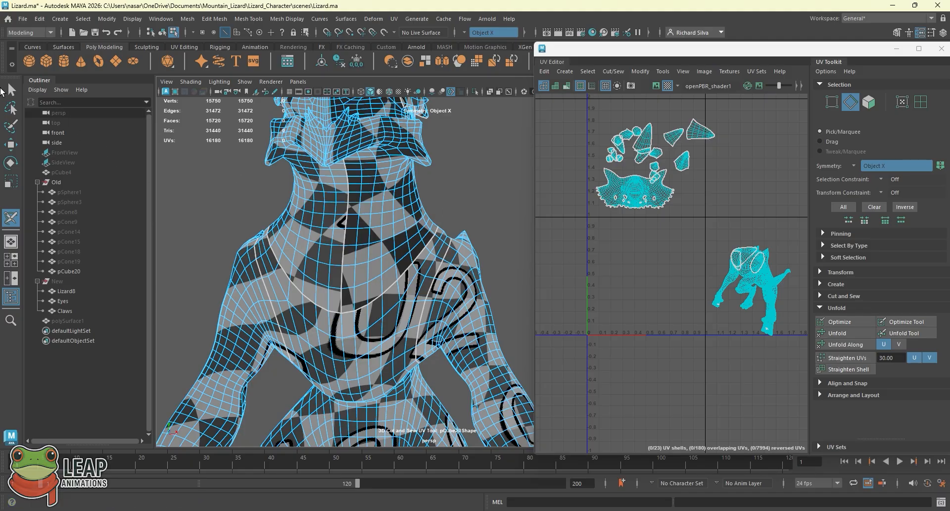
# Select the two arm UV shells and move them away from the body shell in the UV layout
pyautogui.click(10, 90)
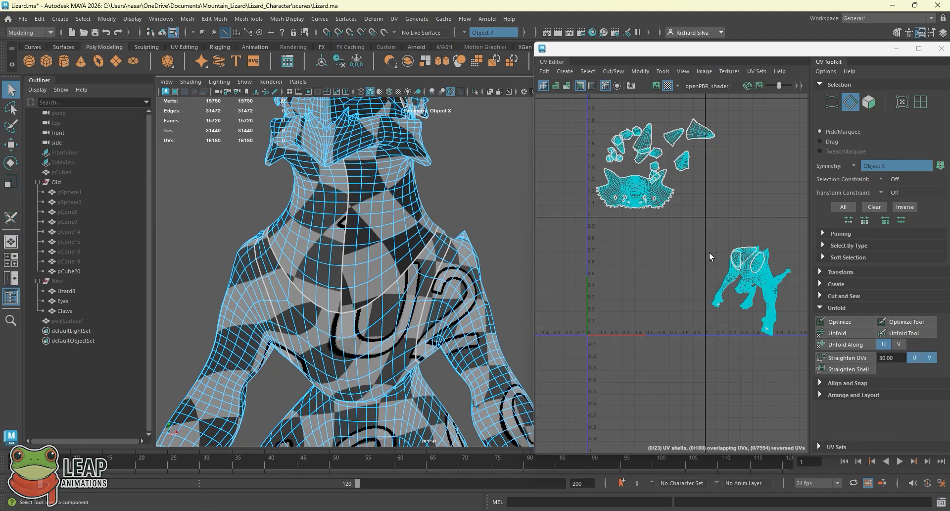
pyautogui.keyDown('alt'); pyautogui.moveTo(770, 283); pyautogui.dragTo(730, 274, button='middle'); pyautogui.keyUp('alt')
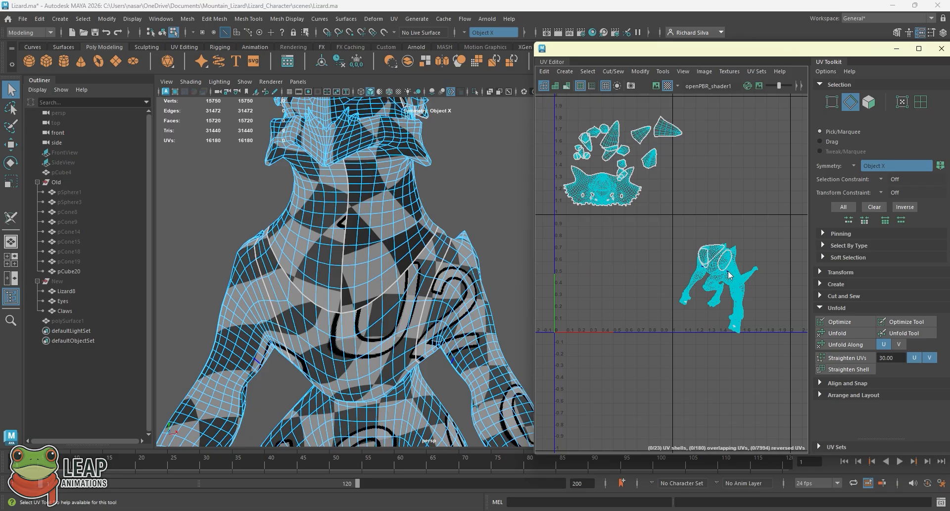
pyautogui.rightClick(725, 271)
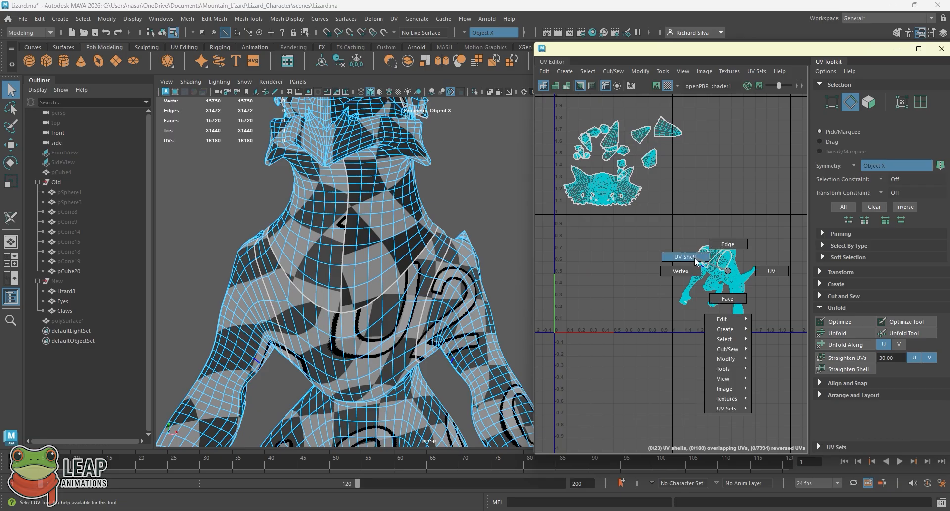
pyautogui.click(694, 259)
pyautogui.click(747, 266)
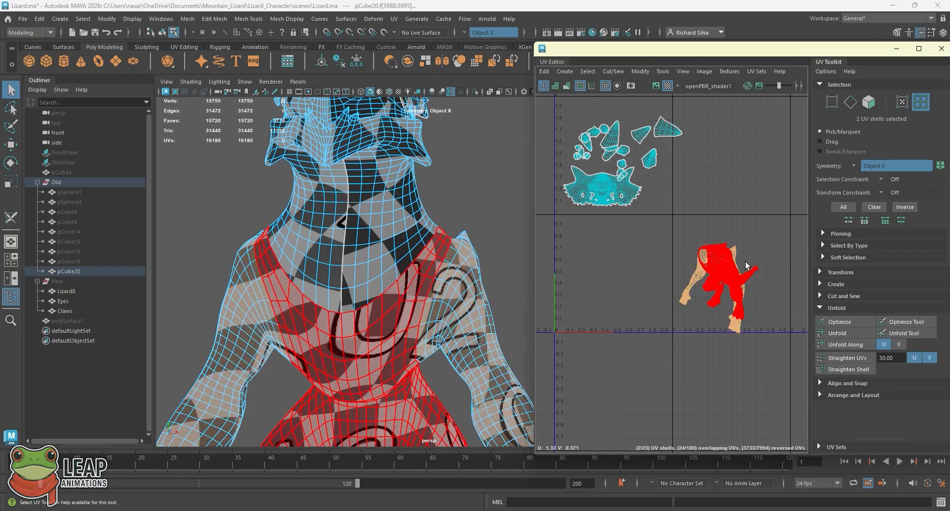
pyautogui.press('w')
pyautogui.moveTo(712, 289); pyautogui.dragTo(613, 275)
pyautogui.hotkey('ctrl', 'z')
pyautogui.scroll(2, 653, 285)
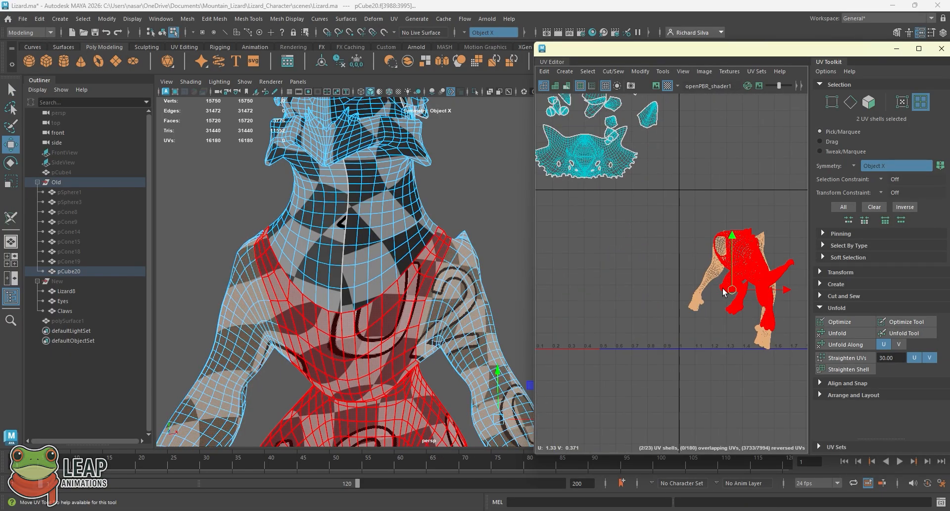
pyautogui.moveTo(730, 290); pyautogui.dragTo(629, 277)
pyautogui.keyDown('alt'); pyautogui.moveTo(668, 296); pyautogui.dragTo(648, 283, button='middle'); pyautogui.keyUp('alt')
pyautogui.scroll(2, 672, 297)
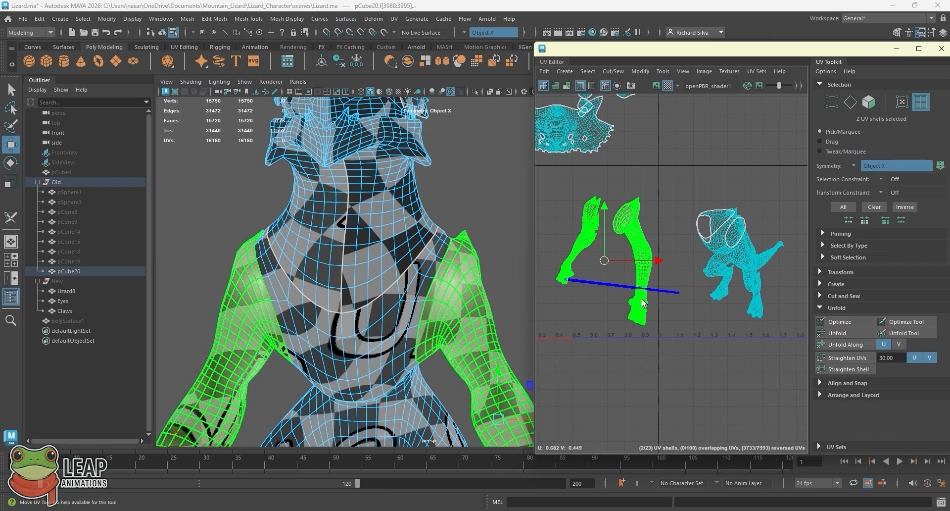
# Examine the palm, fingers, arms and legs of the lizard model to plan further UV seams
pyautogui.keyDown('alt'); pyautogui.moveTo(360, 371); pyautogui.dragTo(287, 312); pyautogui.keyUp('alt')
pyautogui.keyDown('alt'); pyautogui.moveTo(287, 311); pyautogui.dragTo(353, 262, button='middle'); pyautogui.keyUp('alt')
pyautogui.keyDown('alt'); pyautogui.moveTo(307, 263); pyautogui.dragTo(371, 290, button='right'); pyautogui.keyUp('alt')
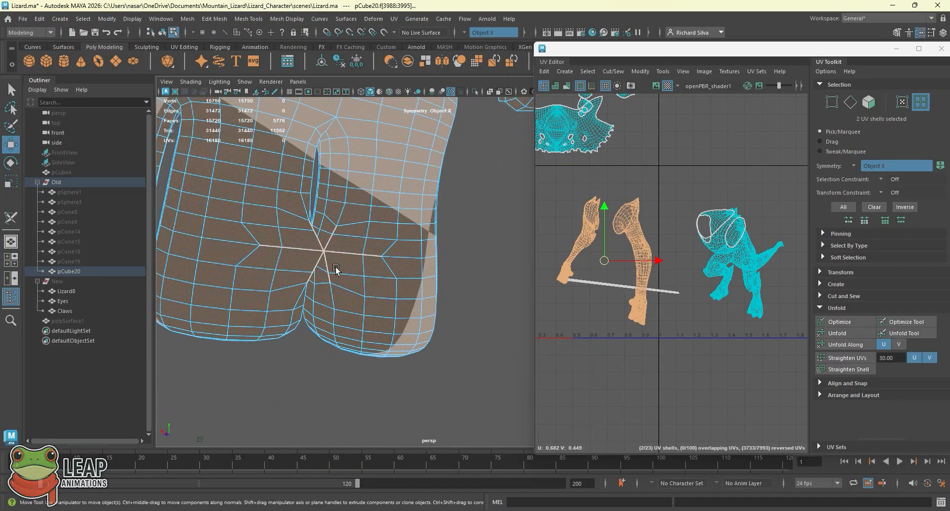
pyautogui.keyDown('alt'); pyautogui.moveTo(336, 266); pyautogui.dragTo(317, 247, button='middle'); pyautogui.keyUp('alt')
pyautogui.moveTo(344, 265)
pyautogui.keyDown('alt'); pyautogui.mouseDown(button='right')
pyautogui.moveTo(393, 281)
pyautogui.moveTo(340, 264)
pyautogui.mouseUp(button='right'); pyautogui.keyUp('alt')
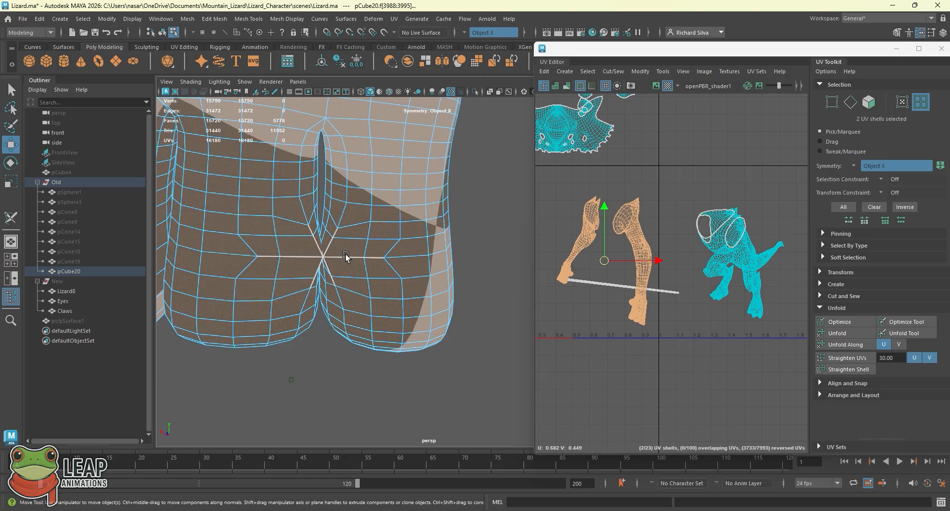
pyautogui.keyDown('alt'); pyautogui.moveTo(347, 258); pyautogui.dragTo(332, 275, button='right'); pyautogui.keyUp('alt')
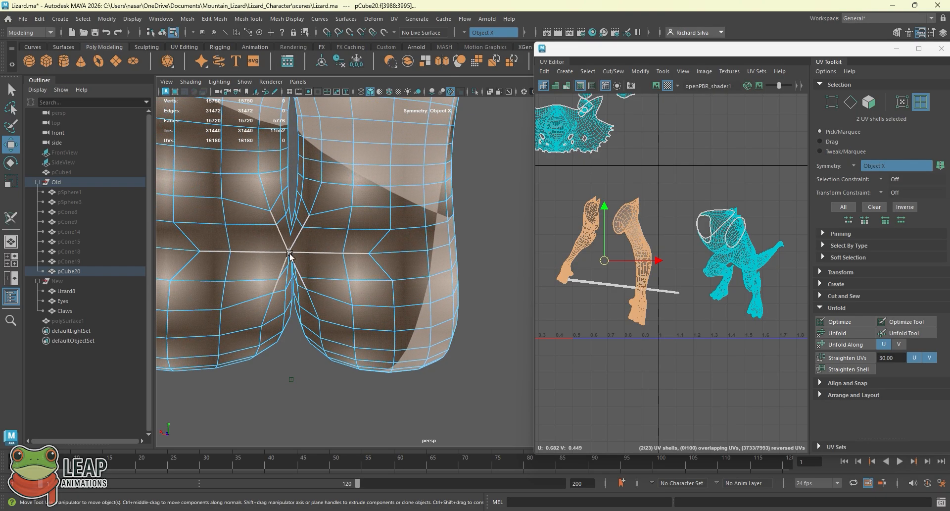
pyautogui.moveTo(304, 256)
pyautogui.keyDown('alt'); pyautogui.mouseDown(button='middle')
pyautogui.moveTo(307, 280)
pyautogui.moveTo(319, 267)
pyautogui.mouseUp(button='middle'); pyautogui.keyUp('alt')
pyautogui.scroll(-10, 421, 271)
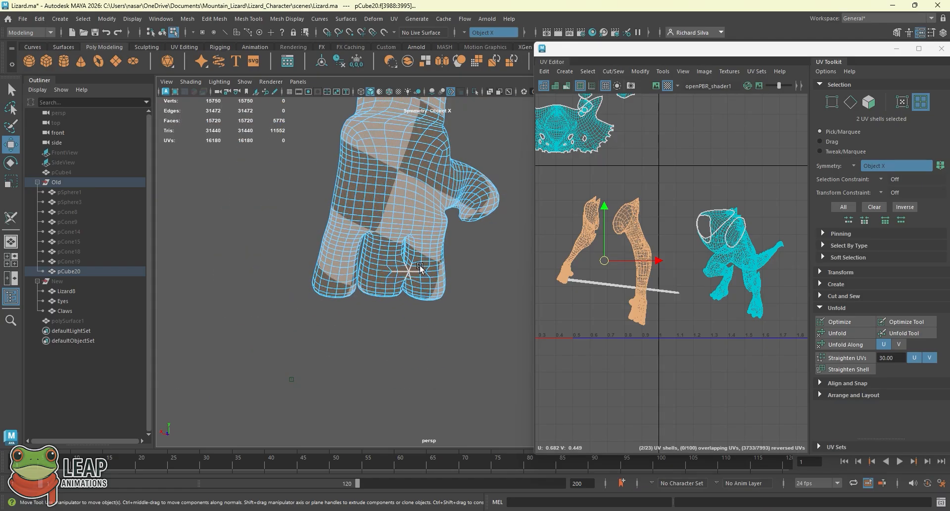
pyautogui.keyDown('alt'); pyautogui.moveTo(415, 282); pyautogui.dragTo(163, 260, button='middle'); pyautogui.keyUp('alt')
pyautogui.keyDown('alt'); pyautogui.moveTo(198, 261); pyautogui.dragTo(481, 273); pyautogui.keyUp('alt')
pyautogui.scroll(-3, 481, 273)
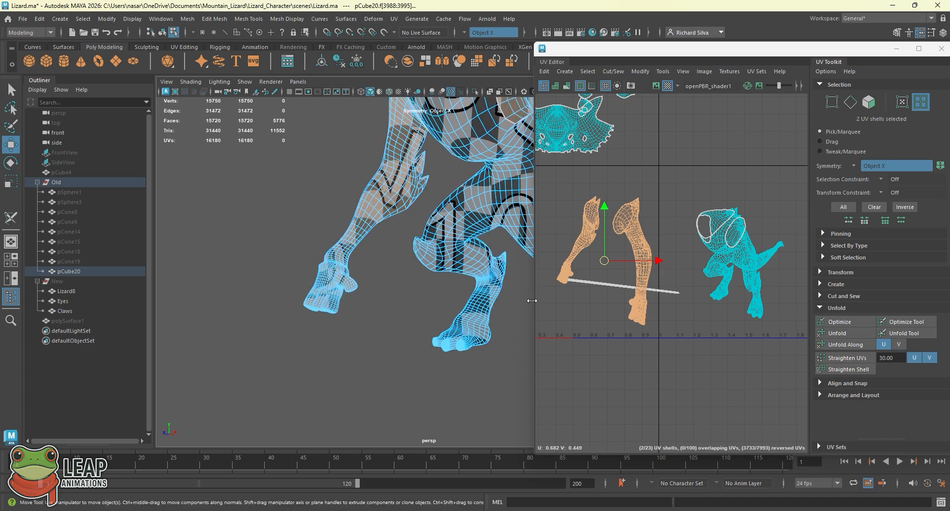
pyautogui.keyDown('alt'); pyautogui.moveTo(624, 282); pyautogui.dragTo(619, 288, button='middle'); pyautogui.keyUp('alt')
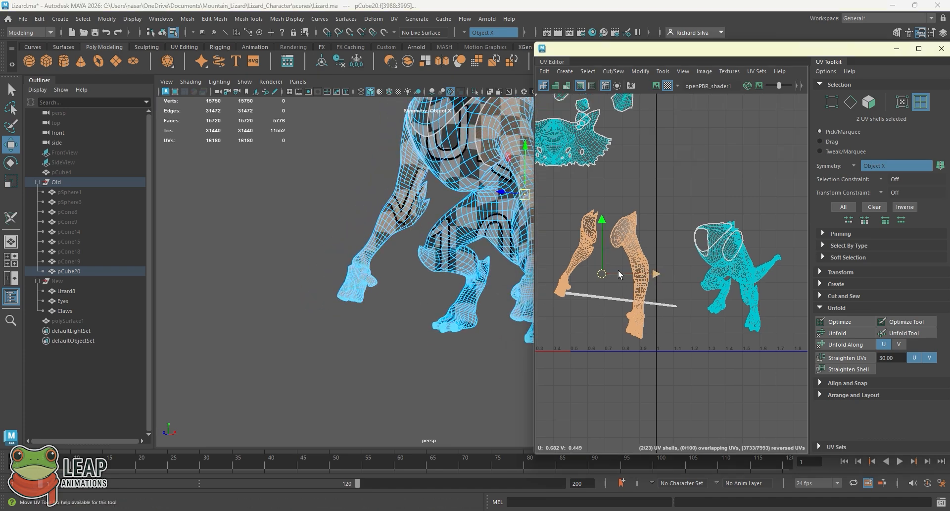
pyautogui.keyDown('alt'); pyautogui.moveTo(472, 267); pyautogui.dragTo(401, 305, button='middle'); pyautogui.keyUp('alt')
pyautogui.keyDown('alt'); pyautogui.moveTo(380, 220); pyautogui.dragTo(399, 228); pyautogui.keyUp('alt')
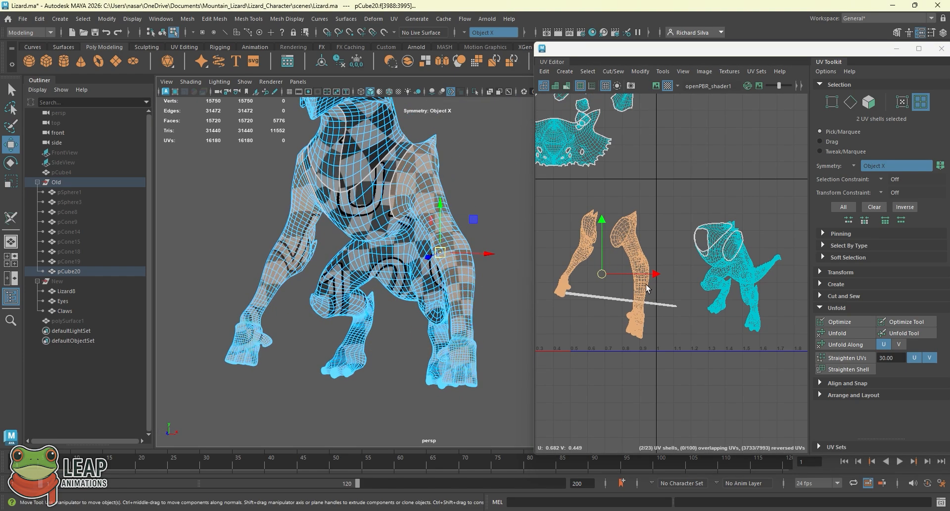
# Undo the move of the arm UV shells and select the whole lizard body in object mode
pyautogui.hotkey('ctrl', 'z')
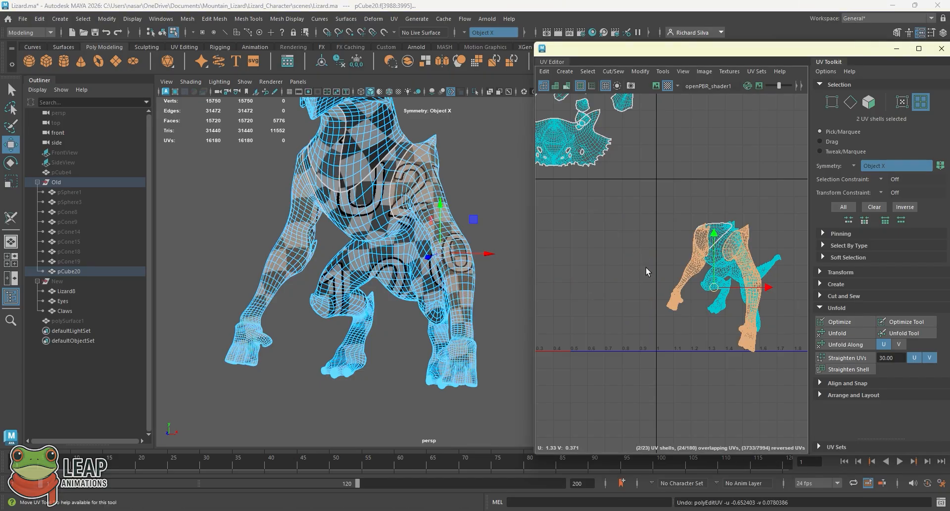
pyautogui.moveTo(421, 210); pyautogui.dragTo(465, 194, button='right')
pyautogui.keyDown('alt'); pyautogui.moveTo(393, 203); pyautogui.dragTo(400, 184); pyautogui.keyUp('alt')
pyautogui.click(473, 192)
pyautogui.click(435, 204)
pyautogui.keyDown('alt'); pyautogui.moveTo(420, 217); pyautogui.dragTo(376, 183, button='middle'); pyautogui.keyUp('alt')
pyautogui.keyDown('alt'); pyautogui.moveTo(400, 232); pyautogui.dragTo(350, 238); pyautogui.keyUp('alt')
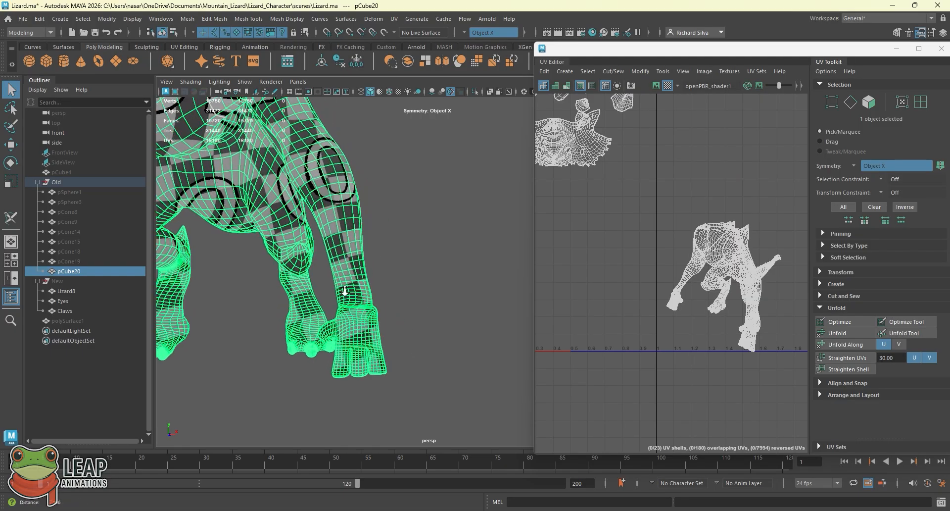
# Cut the full edge loop around the wrist as a symmetric UV seam with the 3D Cut and Sew UV Tool
pyautogui.keyDown('alt'); pyautogui.moveTo(317, 292); pyautogui.dragTo(337, 295, button='right'); pyautogui.keyUp('alt')
pyautogui.keyDown('alt'); pyautogui.moveTo(322, 296); pyautogui.dragTo(366, 273, button='middle'); pyautogui.keyUp('alt')
pyautogui.moveTo(415, 295)
pyautogui.keyDown('alt'); pyautogui.mouseDown()
pyautogui.moveTo(378, 286)
pyautogui.moveTo(431, 281)
pyautogui.moveTo(410, 282)
pyautogui.mouseUp(); pyautogui.keyUp('alt')
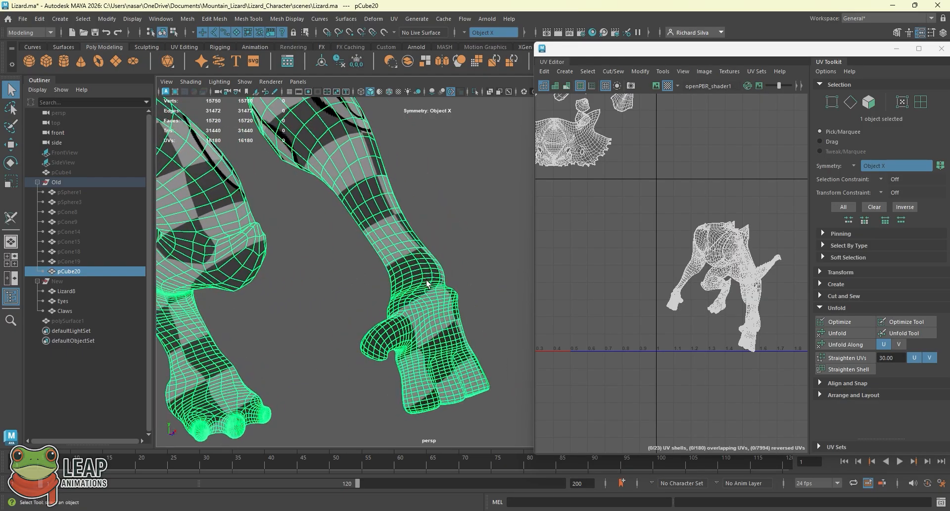
pyautogui.click(10, 218)
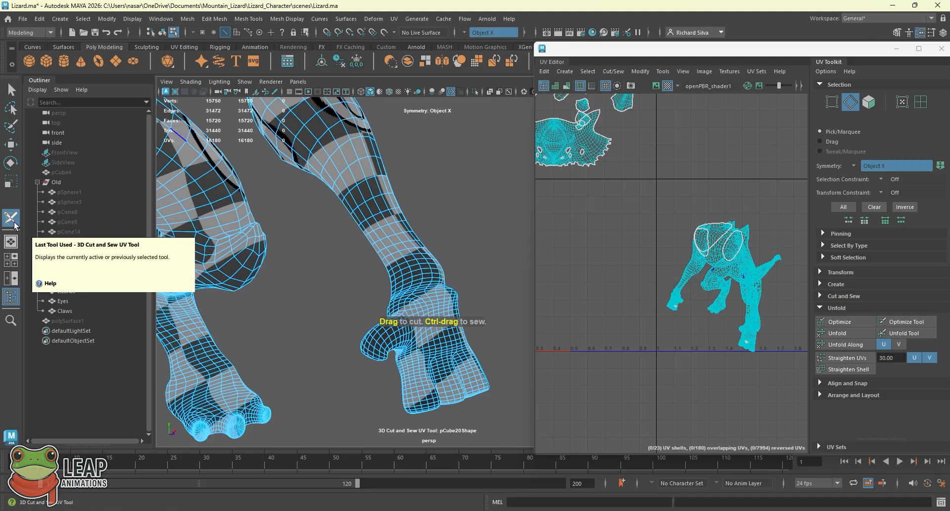
pyautogui.click(394, 18)
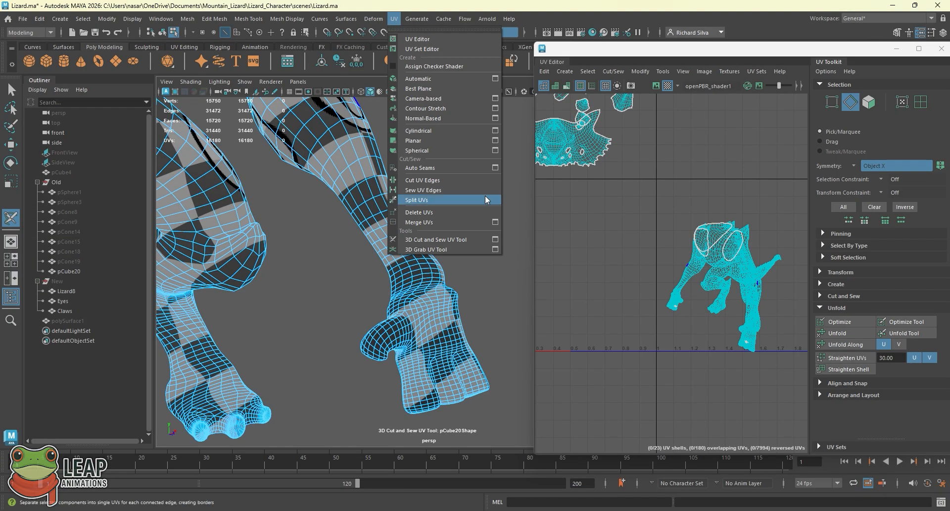
pyautogui.click(415, 240)
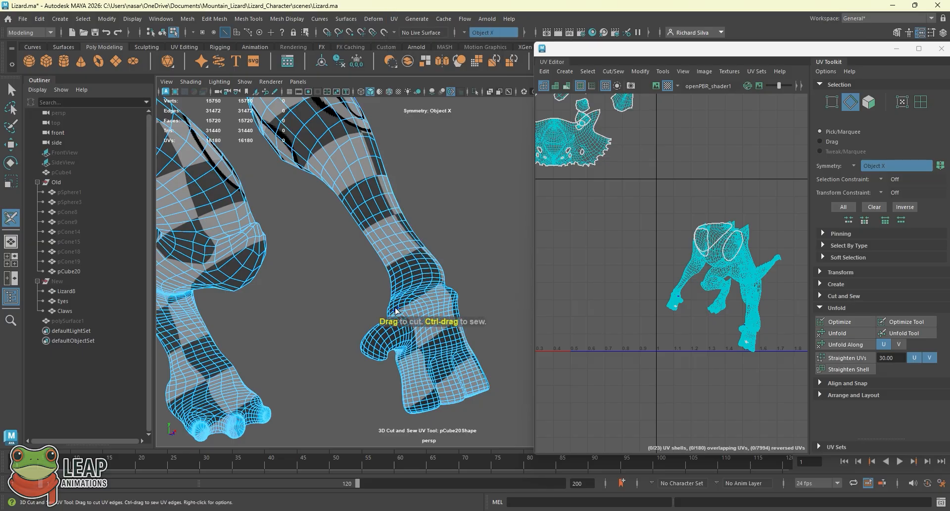
pyautogui.scroll(5, 385, 301)
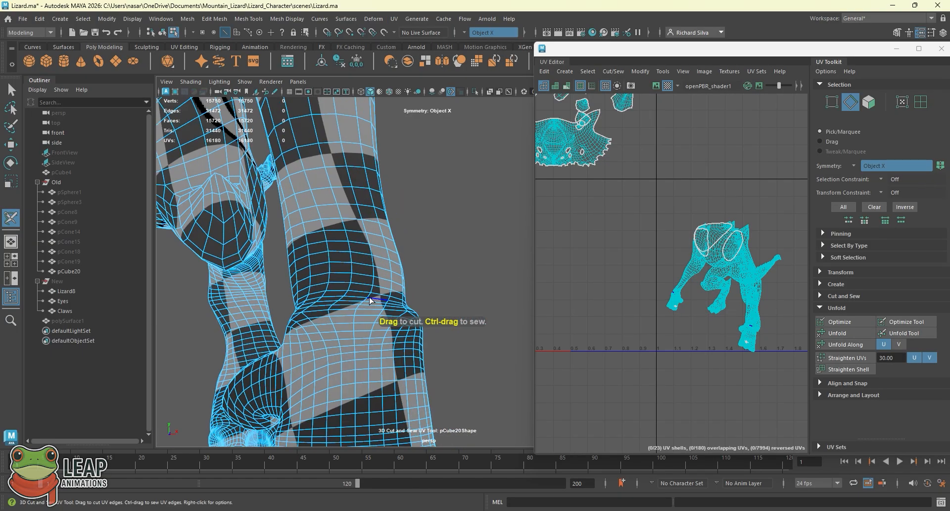
pyautogui.doubleClick(375, 296)
pyautogui.keyDown('alt'); pyautogui.moveTo(377, 297); pyautogui.dragTo(317, 230); pyautogui.keyUp('alt')
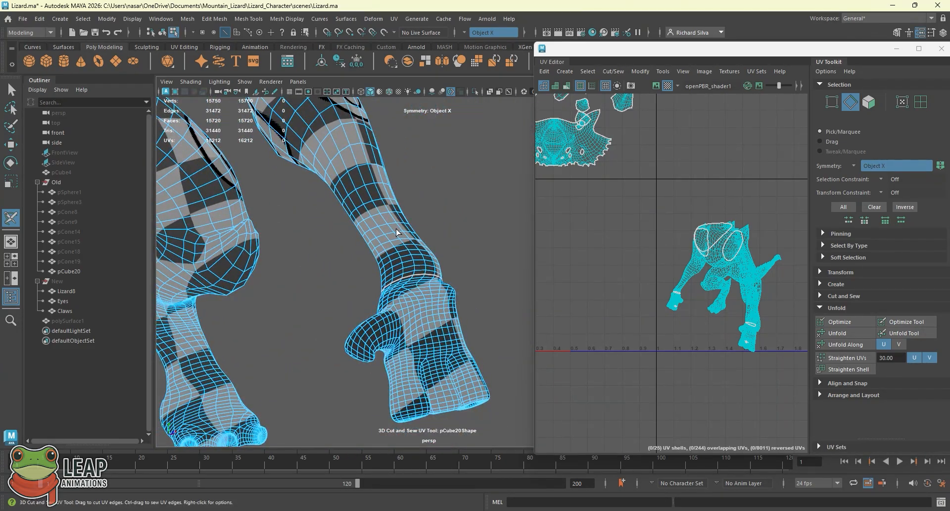
# Cut a symmetric UV seam along the inner side of the arm from the armpit down to the wrist loop
pyautogui.keyDown('alt'); pyautogui.moveTo(396, 232); pyautogui.dragTo(350, 165); pyautogui.keyUp('alt')
pyautogui.keyDown('alt'); pyautogui.moveTo(385, 212); pyautogui.dragTo(363, 144); pyautogui.keyUp('alt')
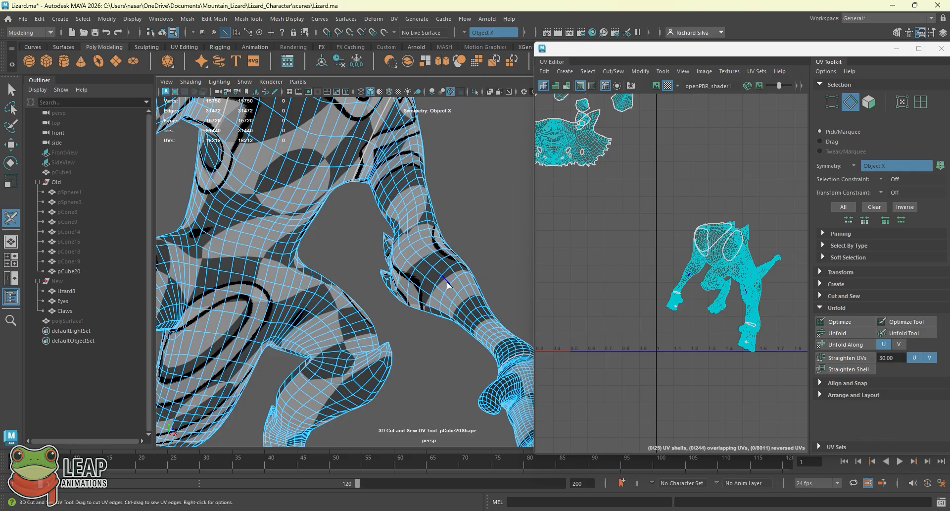
pyautogui.keyDown('alt'); pyautogui.moveTo(383, 206); pyautogui.dragTo(392, 184); pyautogui.keyUp('alt')
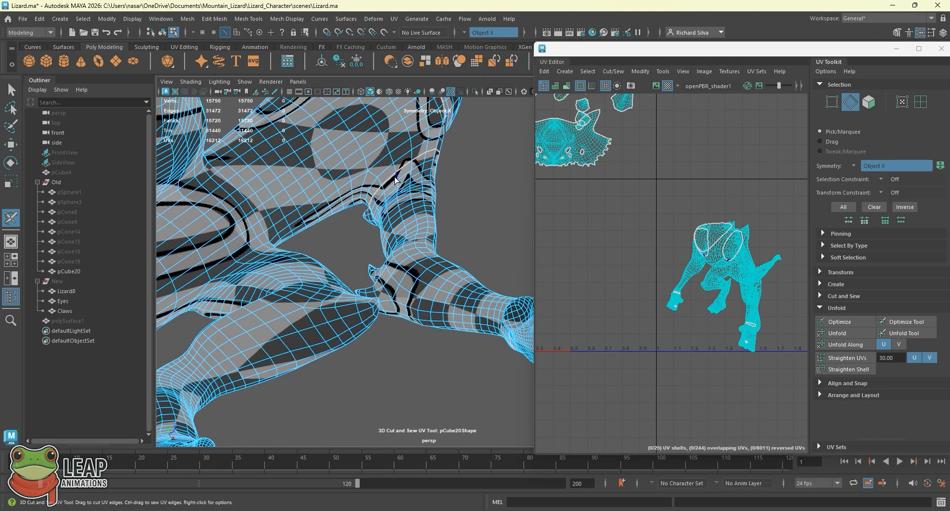
pyautogui.keyDown('alt'); pyautogui.moveTo(395, 179); pyautogui.dragTo(304, 237); pyautogui.keyUp('alt')
pyautogui.scroll(-3, 380, 260)
pyautogui.keyDown('alt'); pyautogui.moveTo(304, 240); pyautogui.dragTo(335, 262); pyautogui.keyUp('alt')
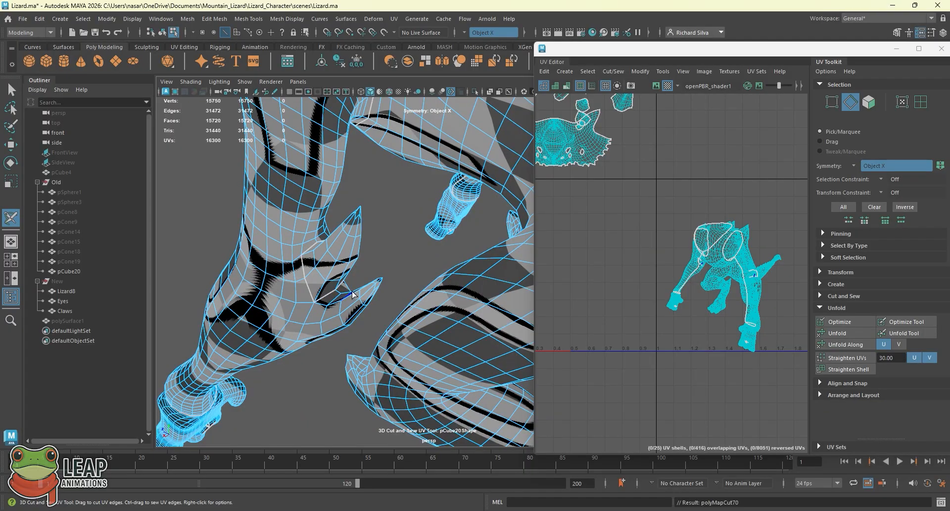
# Undo the last cut at the elbow spikes and cut UV seams around the bases of the spikes
pyautogui.keyDown('alt'); pyautogui.moveTo(351, 294); pyautogui.dragTo(330, 311); pyautogui.keyUp('alt')
pyautogui.keyDown('alt'); pyautogui.moveTo(361, 270); pyautogui.dragTo(399, 316, button='middle'); pyautogui.keyUp('alt')
pyautogui.keyDown('alt'); pyautogui.moveTo(399, 316); pyautogui.dragTo(346, 295); pyautogui.keyUp('alt')
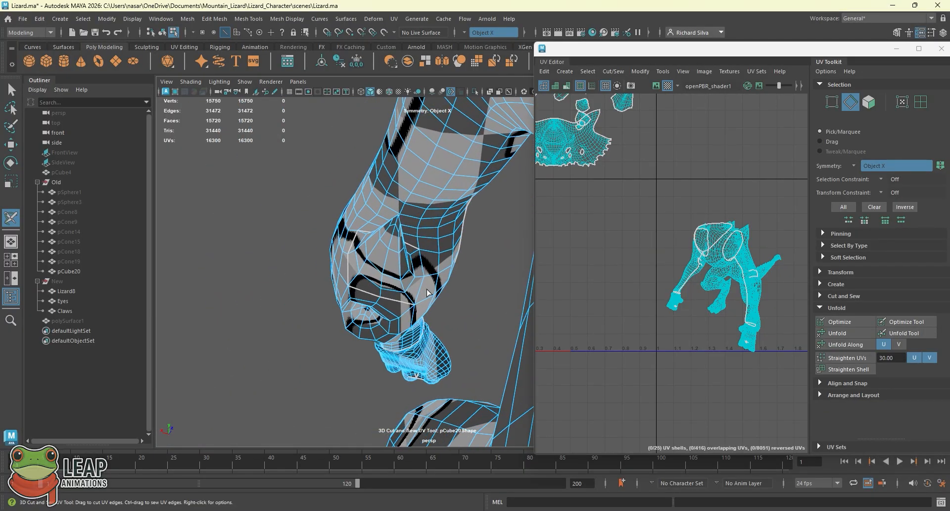
pyautogui.moveTo(423, 290)
pyautogui.keyDown('alt'); pyautogui.mouseDown()
pyautogui.moveTo(483, 273)
pyautogui.moveTo(424, 301)
pyautogui.mouseUp(); pyautogui.keyUp('alt')
pyautogui.hotkey('ctrl', 'z')
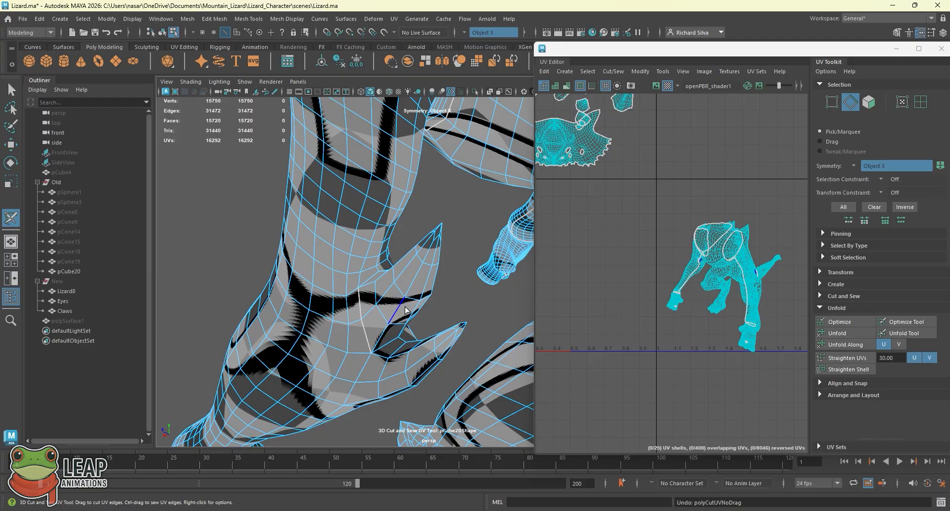
pyautogui.doubleClick(378, 310)
pyautogui.keyDown('alt'); pyautogui.moveTo(378, 311); pyautogui.dragTo(419, 269); pyautogui.keyUp('alt')
pyautogui.click(400, 355)
pyautogui.doubleClick(400, 356)
pyautogui.click(423, 306)
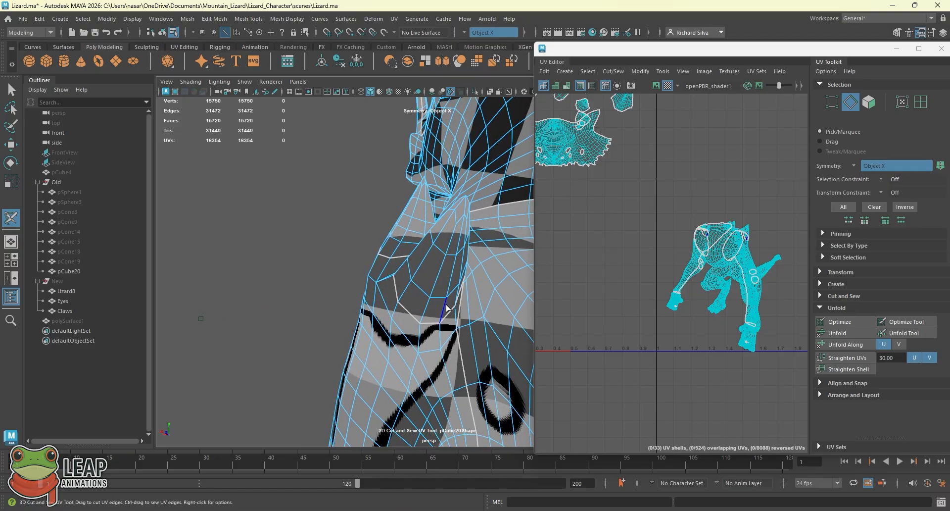
# Try to cut lengthwise UV seams from the bases to the tips of the elbow spikes
pyautogui.keyDown('alt'); pyautogui.moveTo(450, 289); pyautogui.dragTo(409, 252); pyautogui.keyUp('alt')
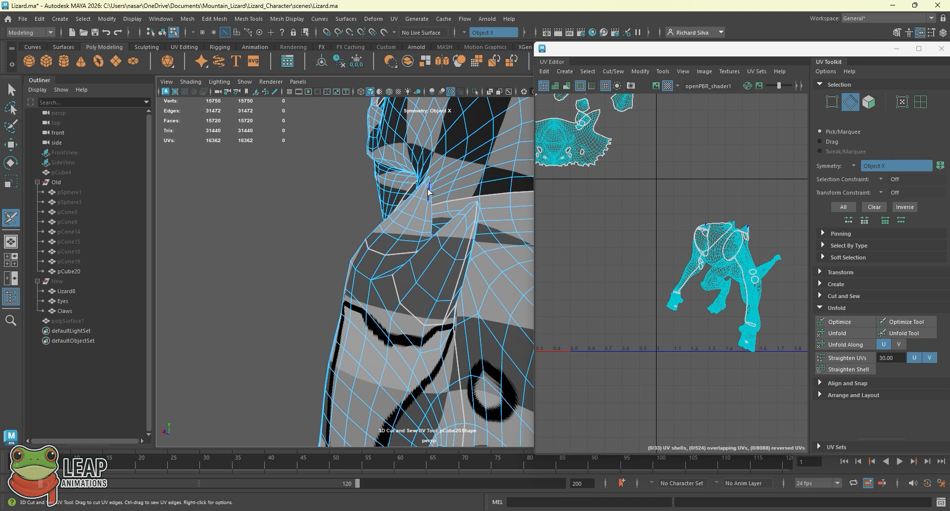
pyautogui.keyDown('alt'); pyautogui.moveTo(428, 191); pyautogui.dragTo(411, 210); pyautogui.keyUp('alt')
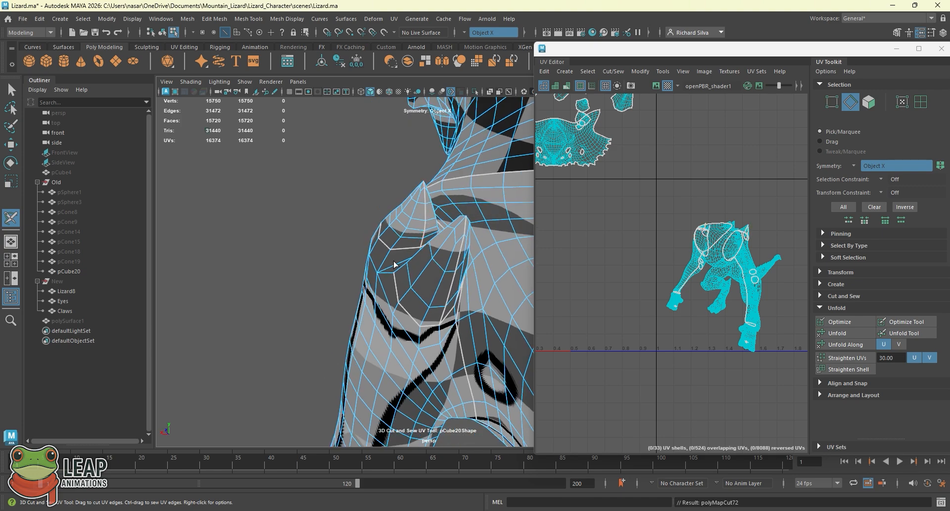
pyautogui.keyDown('alt'); pyautogui.moveTo(423, 297); pyautogui.dragTo(411, 139, button='middle'); pyautogui.keyUp('alt')
pyautogui.keyDown('alt'); pyautogui.moveTo(410, 168); pyautogui.dragTo(400, 216); pyautogui.keyUp('alt')
pyautogui.keyDown('alt'); pyautogui.moveTo(399, 262); pyautogui.dragTo(375, 346); pyautogui.keyUp('alt')
pyautogui.doubleClick(371, 336)
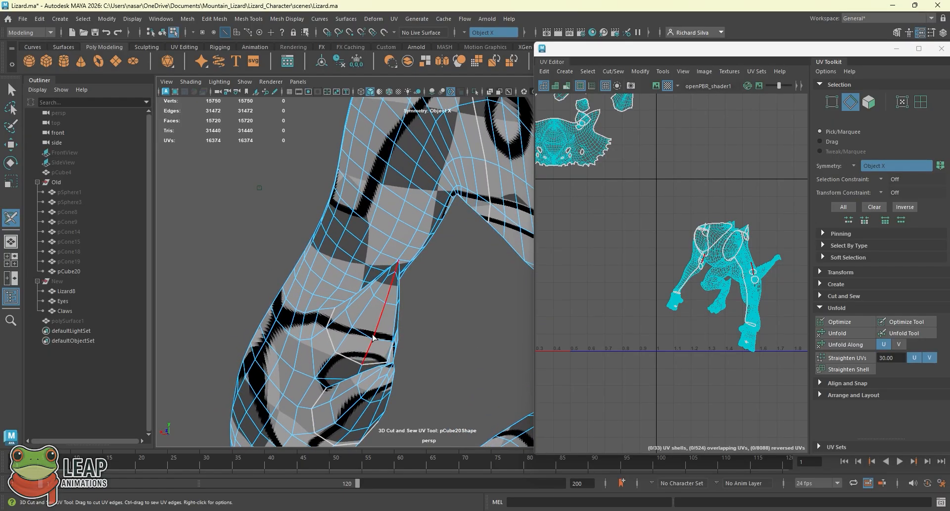
pyautogui.moveTo(402, 333)
pyautogui.keyDown('alt'); pyautogui.mouseDown()
pyautogui.moveTo(379, 338)
pyautogui.moveTo(376, 370)
pyautogui.moveTo(406, 316)
pyautogui.mouseUp(); pyautogui.keyUp('alt')
pyautogui.doubleClick(398, 382)
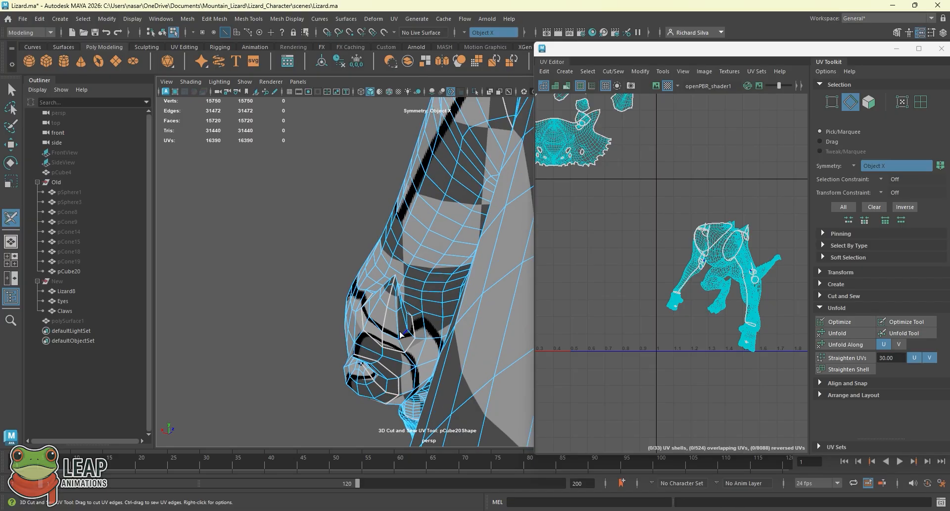
# Undo the lengthwise seam cuts on the elbow spikes
pyautogui.hotkey('ctrl', 'z')
pyautogui.hotkey('ctrl', 'z')
pyautogui.keyDown('alt'); pyautogui.moveTo(441, 255); pyautogui.dragTo(420, 326, button='middle'); pyautogui.keyUp('alt')
pyautogui.hotkey('ctrl', 'z')
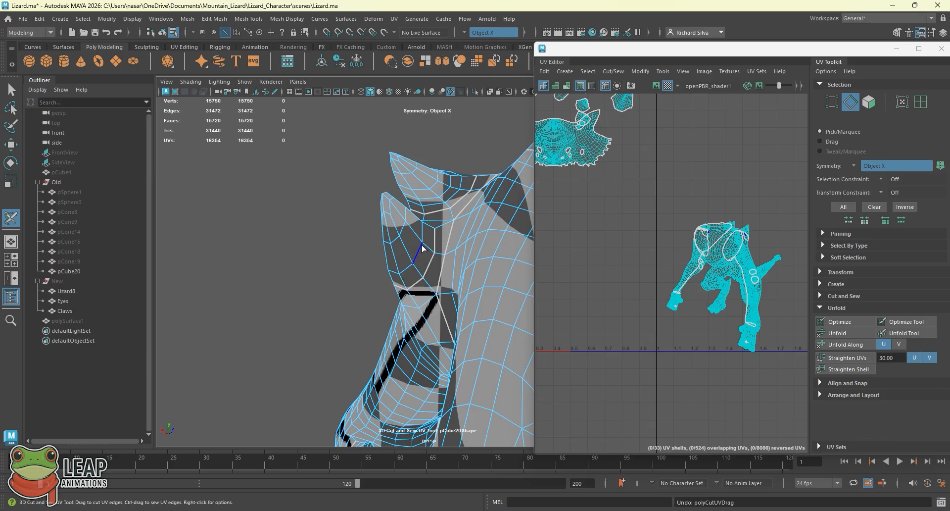
# Cut a UV seam from base to tip along the body-facing side of the elbow spikes
pyautogui.moveTo(430, 249); pyautogui.dragTo(415, 234)
pyautogui.moveTo(456, 187); pyautogui.dragTo(439, 183)
pyautogui.keyDown('alt'); pyautogui.moveTo(395, 270); pyautogui.dragTo(426, 197, button='middle'); pyautogui.keyUp('alt')
pyautogui.keyDown('alt'); pyautogui.moveTo(425, 197); pyautogui.dragTo(452, 270); pyautogui.keyUp('alt')
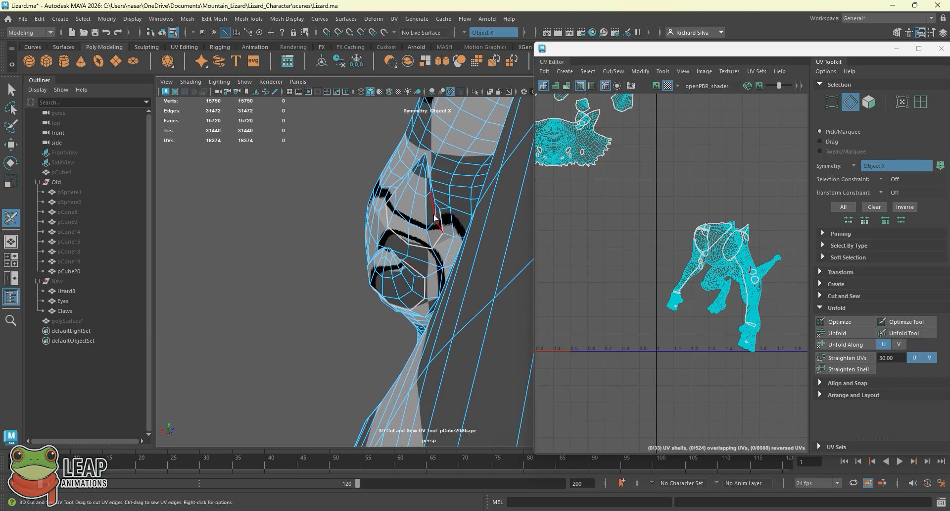
pyautogui.moveTo(432, 212); pyautogui.dragTo(435, 218)
pyautogui.moveTo(415, 293); pyautogui.dragTo(407, 274)
# Examine the seams along the arm and the shape of the hand below the wrist
pyautogui.keyDown('alt'); pyautogui.moveTo(406, 274); pyautogui.dragTo(331, 226, button='right'); pyautogui.keyUp('alt')
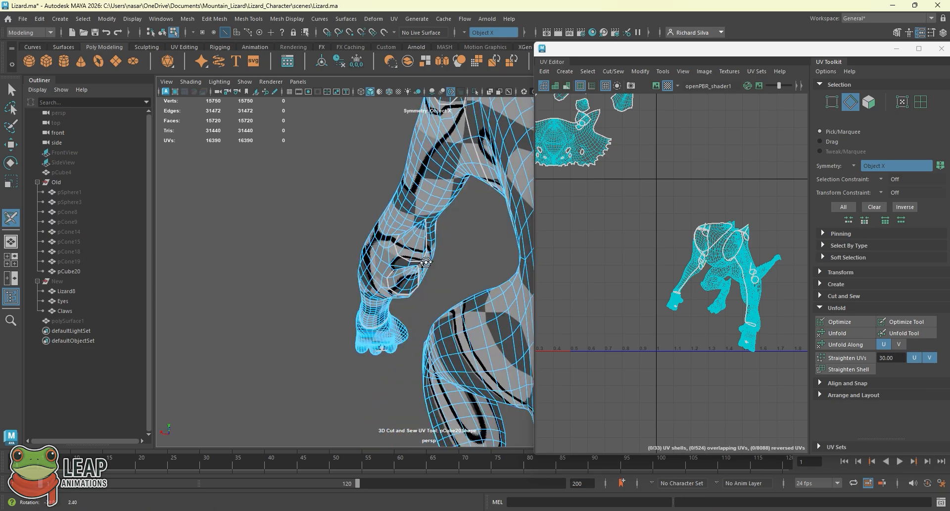
pyautogui.keyDown('alt'); pyautogui.moveTo(330, 226); pyautogui.dragTo(431, 265); pyautogui.keyUp('alt')
pyautogui.keyDown('alt'); pyautogui.moveTo(430, 264); pyautogui.dragTo(406, 255, button='right'); pyautogui.keyUp('alt')
pyautogui.keyDown('alt'); pyautogui.moveTo(406, 254); pyautogui.dragTo(376, 237); pyautogui.keyUp('alt')
pyautogui.moveTo(376, 237)
pyautogui.keyDown('alt'); pyautogui.mouseDown(button='middle')
pyautogui.moveTo(395, 242)
pyautogui.moveTo(376, 247)
pyautogui.mouseUp(button='middle'); pyautogui.keyUp('alt')
pyautogui.keyDown('alt'); pyautogui.moveTo(376, 247); pyautogui.dragTo(421, 282); pyautogui.keyUp('alt')
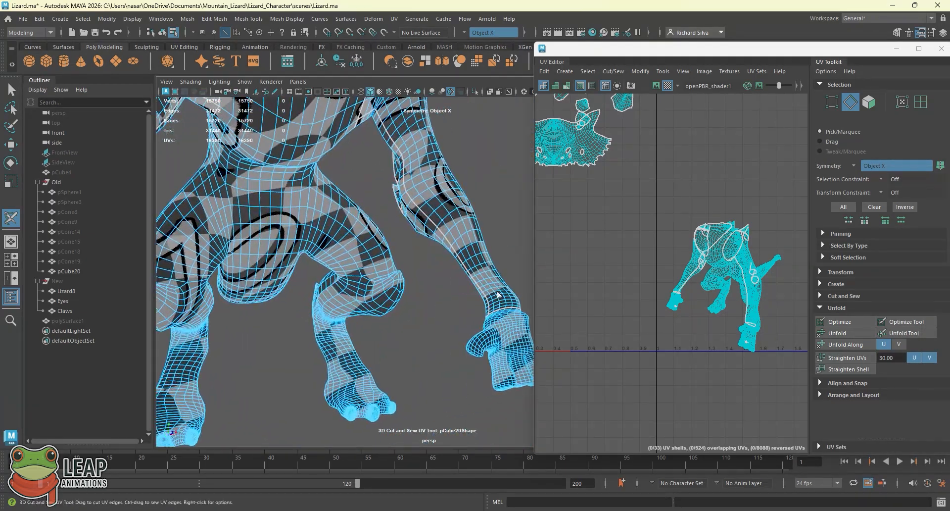
pyautogui.keyDown('alt'); pyautogui.moveTo(420, 282); pyautogui.dragTo(425, 287, button='middle'); pyautogui.keyUp('alt')
pyautogui.keyDown('alt'); pyautogui.moveTo(425, 287); pyautogui.dragTo(432, 291); pyautogui.keyUp('alt')
pyautogui.keyDown('alt'); pyautogui.moveTo(431, 292); pyautogui.dragTo(411, 233, button='middle'); pyautogui.keyUp('alt')
pyautogui.keyDown('alt'); pyautogui.moveTo(411, 233); pyautogui.dragTo(441, 248, button='right'); pyautogui.keyUp('alt')
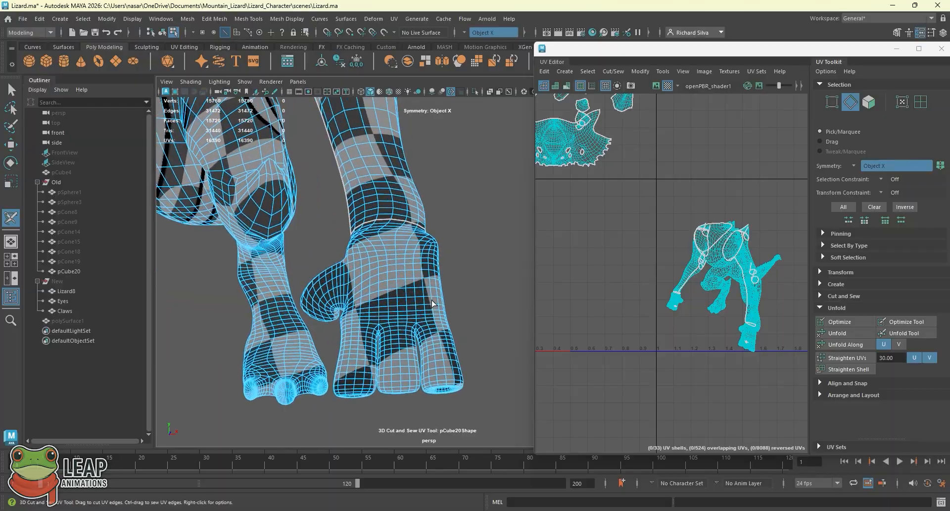
# Cut a closed UV seam loop around the end of each of the three fingers
pyautogui.keyDown('alt'); pyautogui.moveTo(376, 257); pyautogui.dragTo(391, 218); pyautogui.keyUp('alt')
pyautogui.keyDown('alt'); pyautogui.moveTo(390, 218); pyautogui.dragTo(454, 269, button='right'); pyautogui.keyUp('alt')
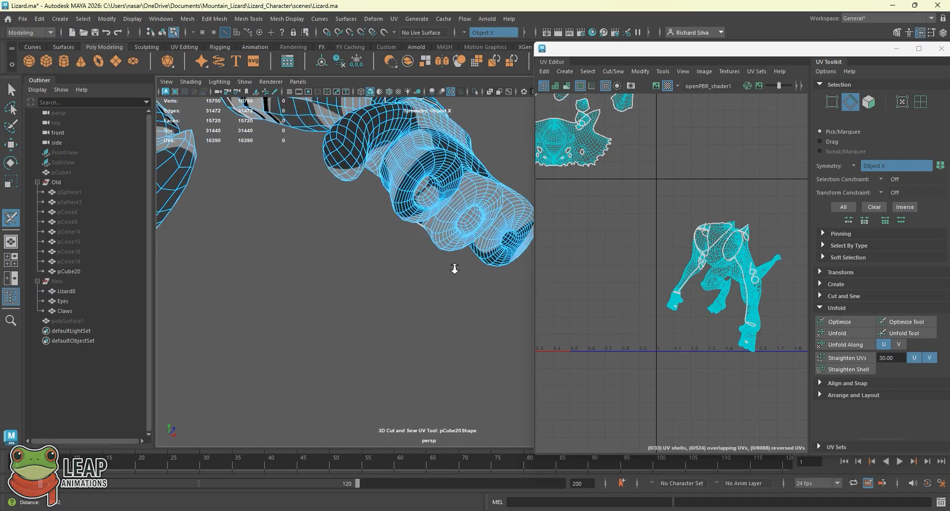
pyautogui.keyDown('alt'); pyautogui.moveTo(453, 269); pyautogui.dragTo(416, 248, button='middle'); pyautogui.keyUp('alt')
pyautogui.keyDown('alt'); pyautogui.moveTo(415, 248); pyautogui.dragTo(422, 268, button='right'); pyautogui.keyUp('alt')
pyautogui.keyDown('alt'); pyautogui.moveTo(422, 266); pyautogui.dragTo(394, 220); pyautogui.keyUp('alt')
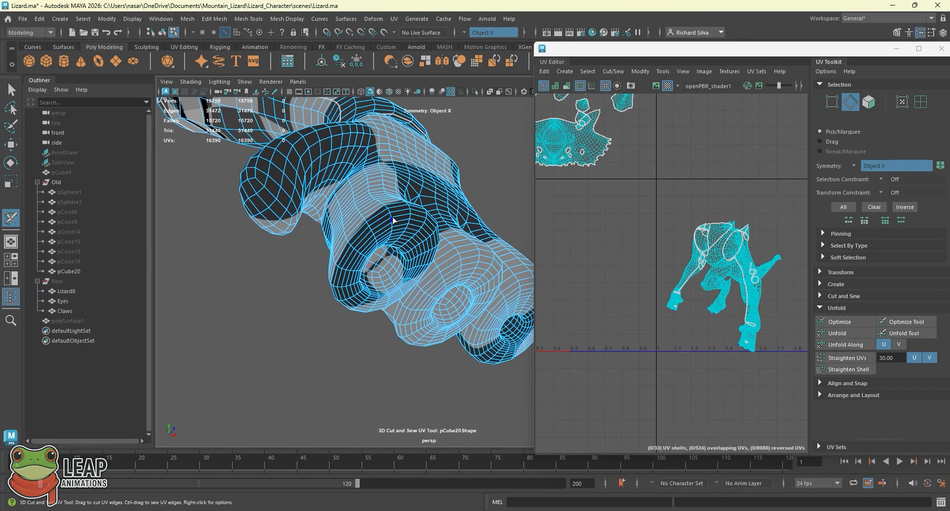
pyautogui.doubleClick(382, 218)
pyautogui.keyDown('alt'); pyautogui.moveTo(442, 250); pyautogui.dragTo(412, 246); pyautogui.keyUp('alt')
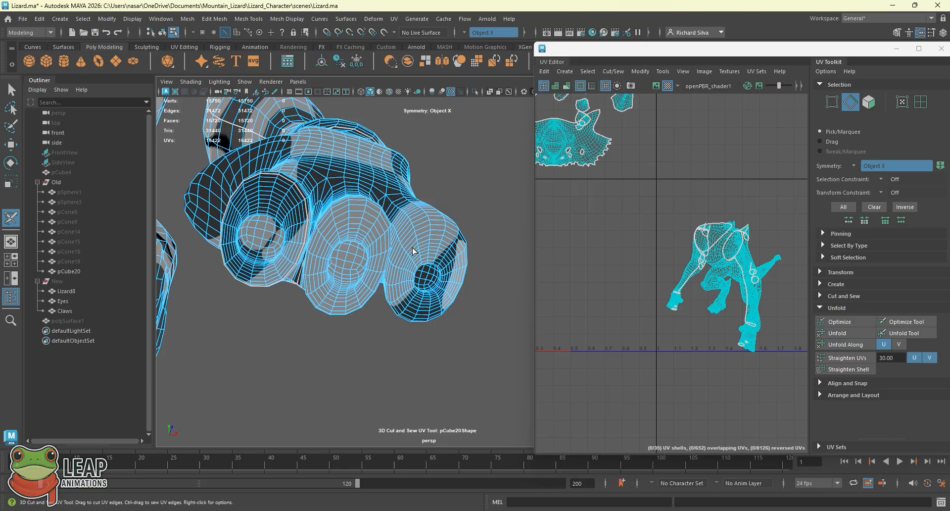
pyautogui.doubleClick(358, 205)
pyautogui.doubleClick(432, 222)
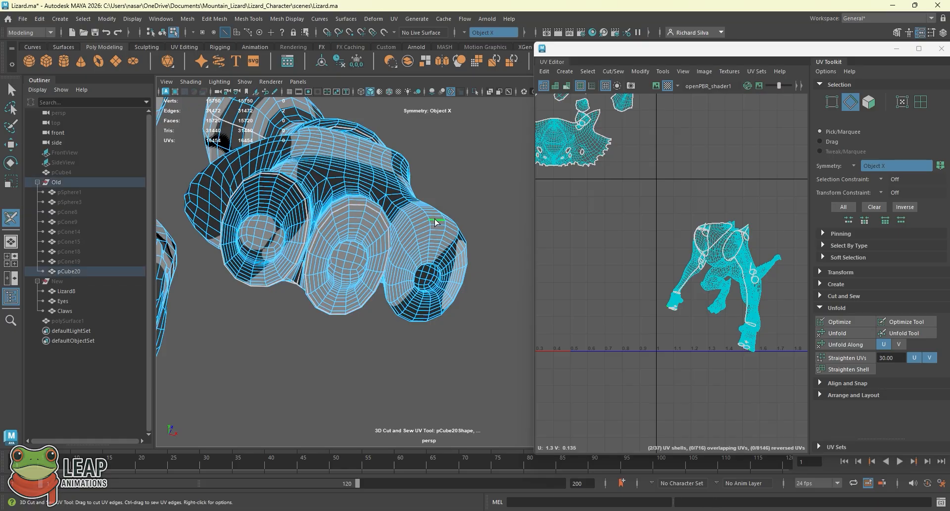
# Cut a closed UV seam loop around the end of the thumb
pyautogui.keyDown('alt'); pyautogui.moveTo(432, 220); pyautogui.dragTo(425, 306); pyautogui.keyUp('alt')
pyautogui.keyDown('alt'); pyautogui.moveTo(308, 224); pyautogui.dragTo(299, 204); pyautogui.keyUp('alt')
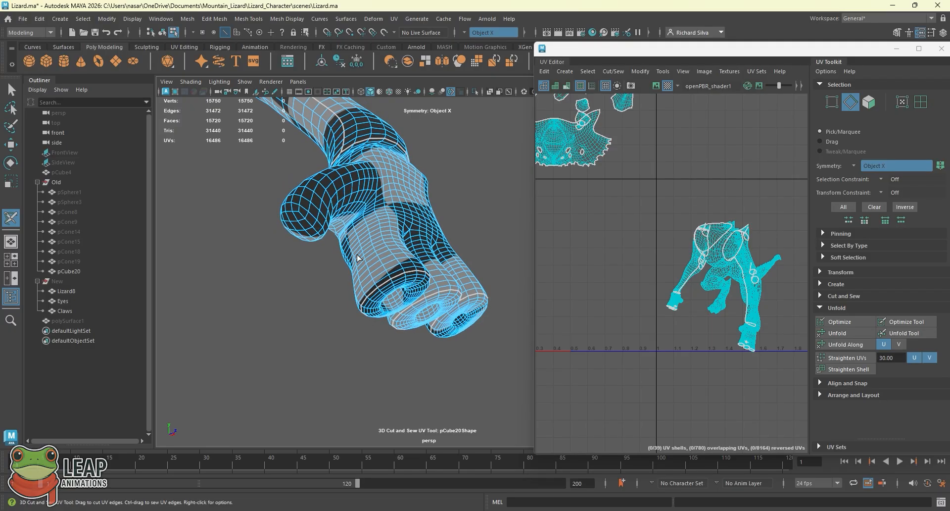
pyautogui.scroll(3, 259, 191)
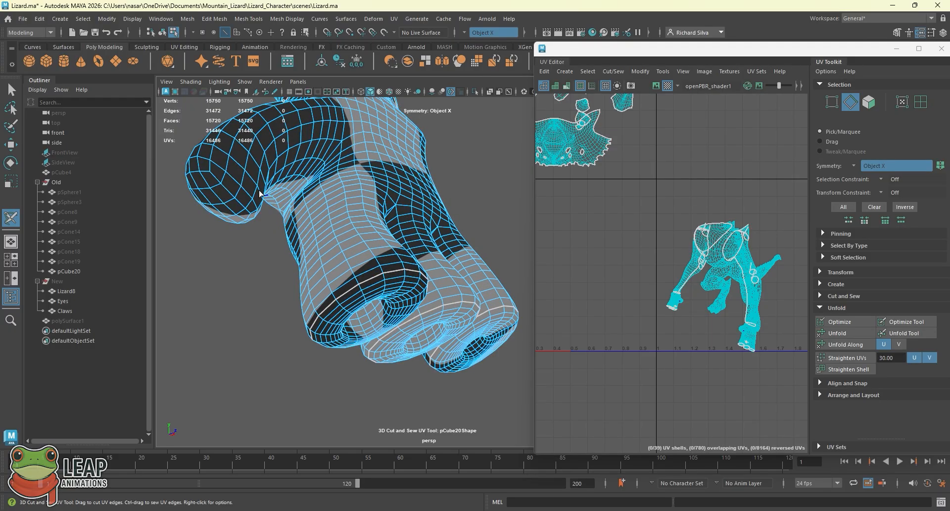
pyautogui.doubleClick(231, 185)
pyautogui.keyDown('alt'); pyautogui.moveTo(231, 185); pyautogui.dragTo(326, 232); pyautogui.keyUp('alt')
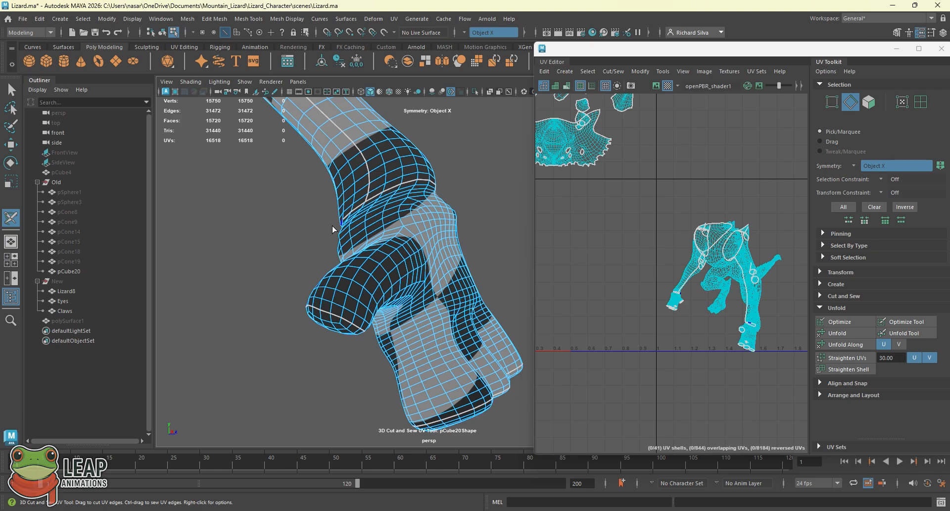
# Cut UV seams from the wrist loop down along the thumb and along the side of the neighbouring finger
pyautogui.moveTo(332, 228)
pyautogui.mouseDown()
pyautogui.moveTo(364, 243)
pyautogui.moveTo(418, 228)
pyautogui.moveTo(428, 237)
pyautogui.mouseUp()
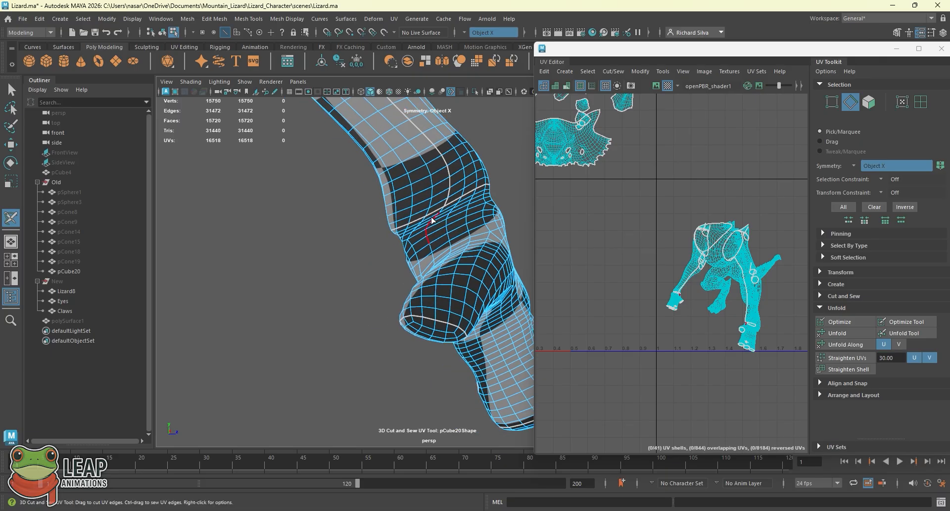
pyautogui.moveTo(436, 215); pyautogui.dragTo(436, 251)
pyautogui.keyDown('alt'); pyautogui.moveTo(432, 299); pyautogui.dragTo(317, 226); pyautogui.keyUp('alt')
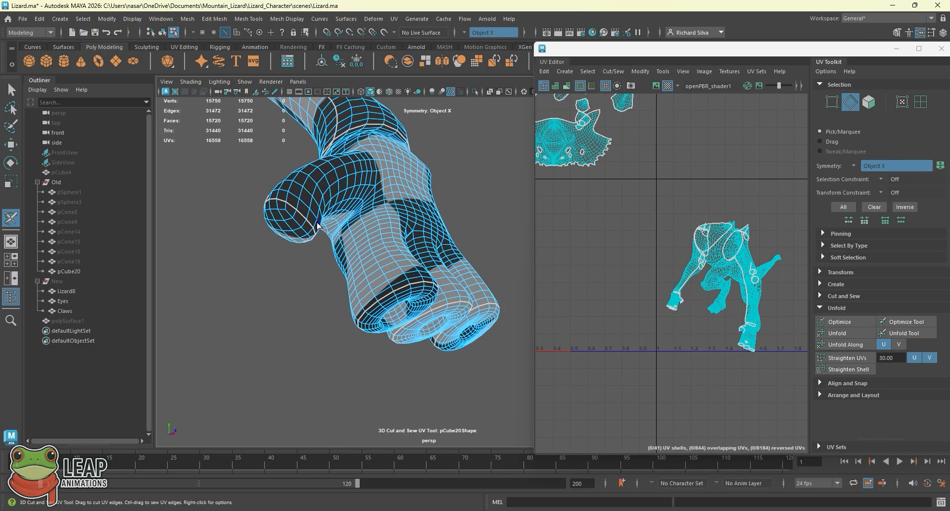
pyautogui.doubleClick(365, 275)
pyautogui.keyDown('alt'); pyautogui.moveTo(364, 275); pyautogui.dragTo(317, 277); pyautogui.keyUp('alt')
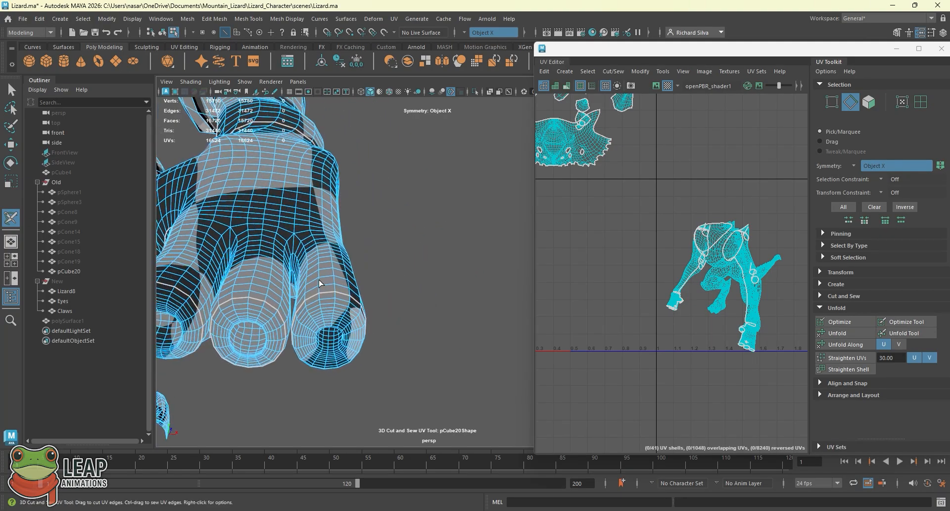
# Cut UV seams between the fingers and along the outer side of the hand from the fingertip loop to the wrist
pyautogui.keyDown('alt'); pyautogui.moveTo(262, 275); pyautogui.dragTo(346, 263, button='middle'); pyautogui.keyUp('alt')
pyautogui.moveTo(346, 264)
pyautogui.keyDown('alt'); pyautogui.mouseDown()
pyautogui.moveTo(376, 260)
pyautogui.moveTo(361, 258)
pyautogui.mouseUp(); pyautogui.keyUp('alt')
pyautogui.keyDown('alt'); pyautogui.moveTo(362, 259); pyautogui.dragTo(396, 255, button='right'); pyautogui.keyUp('alt')
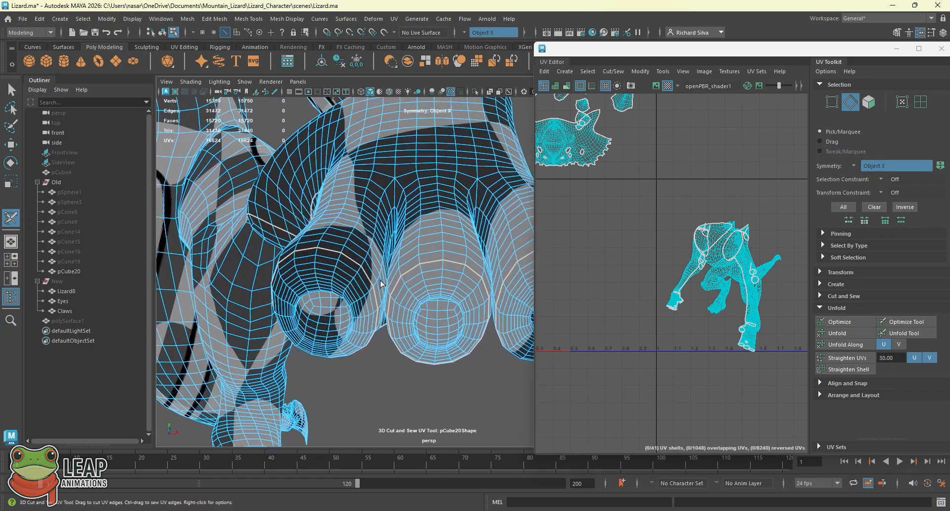
pyautogui.keyDown('alt'); pyautogui.moveTo(395, 255); pyautogui.dragTo(378, 291, button='middle'); pyautogui.keyUp('alt')
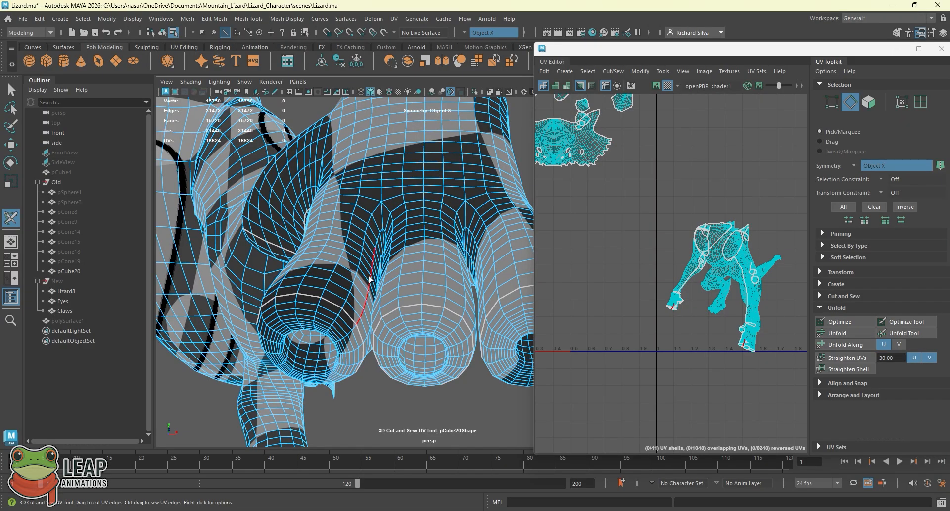
pyautogui.moveTo(369, 278)
pyautogui.mouseDown()
pyautogui.moveTo(388, 241)
pyautogui.moveTo(412, 247)
pyautogui.moveTo(416, 284)
pyautogui.mouseUp()
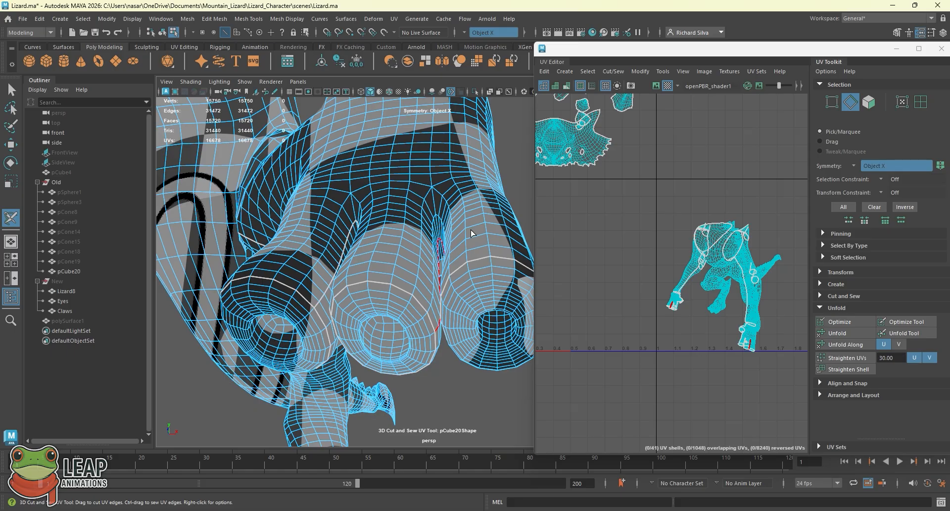
pyautogui.keyDown('alt'); pyautogui.moveTo(472, 233); pyautogui.dragTo(312, 282); pyautogui.keyUp('alt')
pyautogui.keyDown('alt'); pyautogui.moveTo(293, 235); pyautogui.dragTo(352, 255); pyautogui.keyUp('alt')
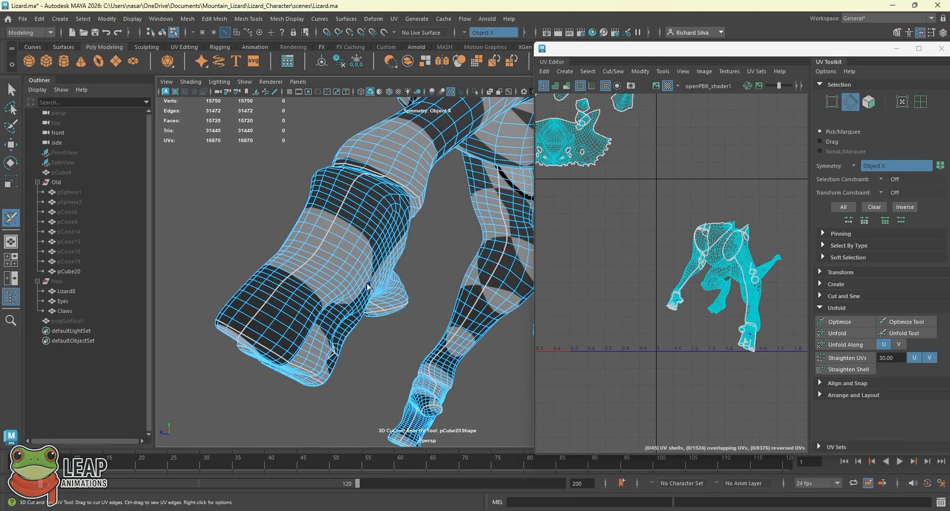
pyautogui.keyDown('alt'); pyautogui.moveTo(367, 286); pyautogui.dragTo(431, 260); pyautogui.keyUp('alt')
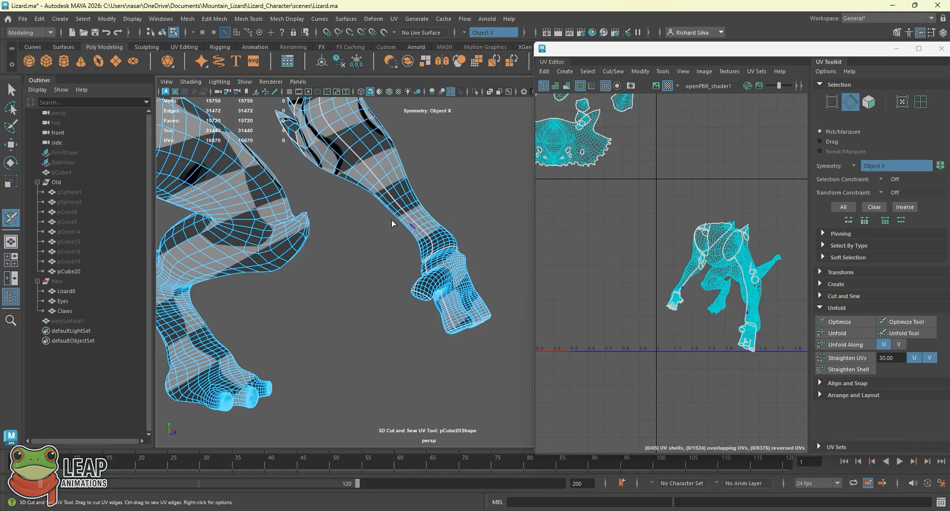
# Select all arm, hand and elbow spike UV shells without the body shell and move them clear of the body in the UV layout
pyautogui.click(11, 90)
pyautogui.rightClick(716, 245)
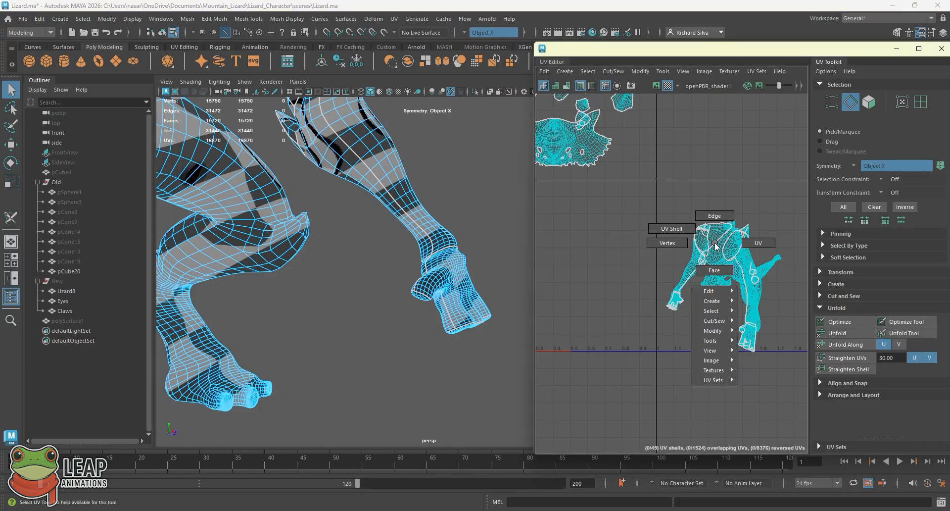
pyautogui.click(690, 231)
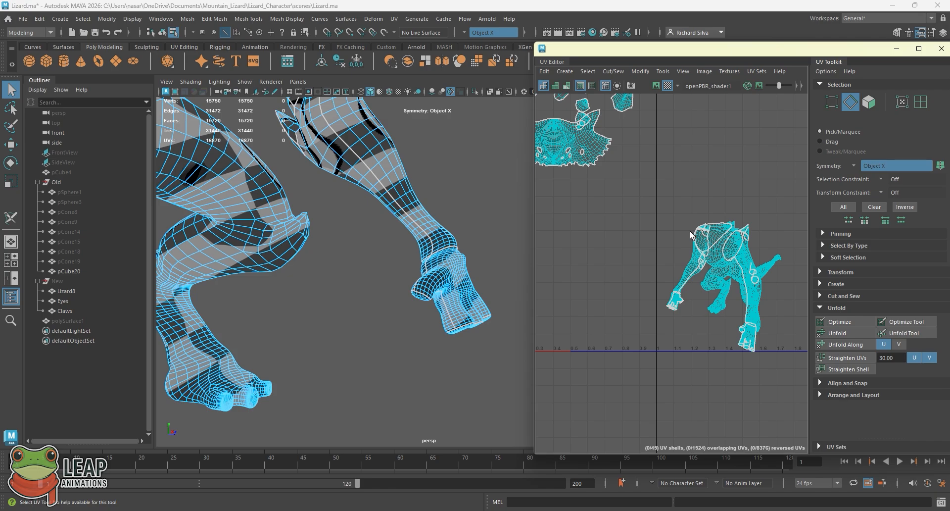
pyautogui.scroll(-1, 678, 239)
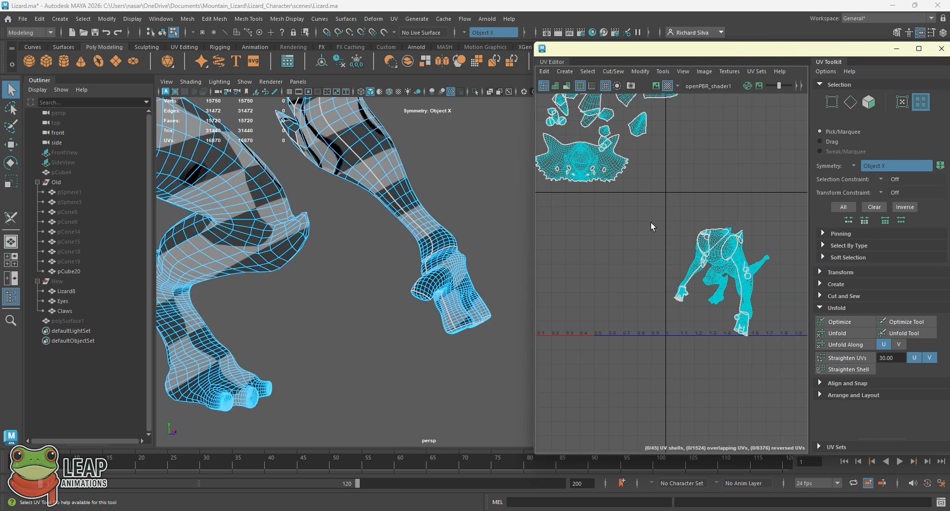
pyautogui.moveTo(652, 223); pyautogui.dragTo(786, 348)
pyautogui.keyDown('ctrl'); pyautogui.click(716, 283); pyautogui.keyUp('ctrl')
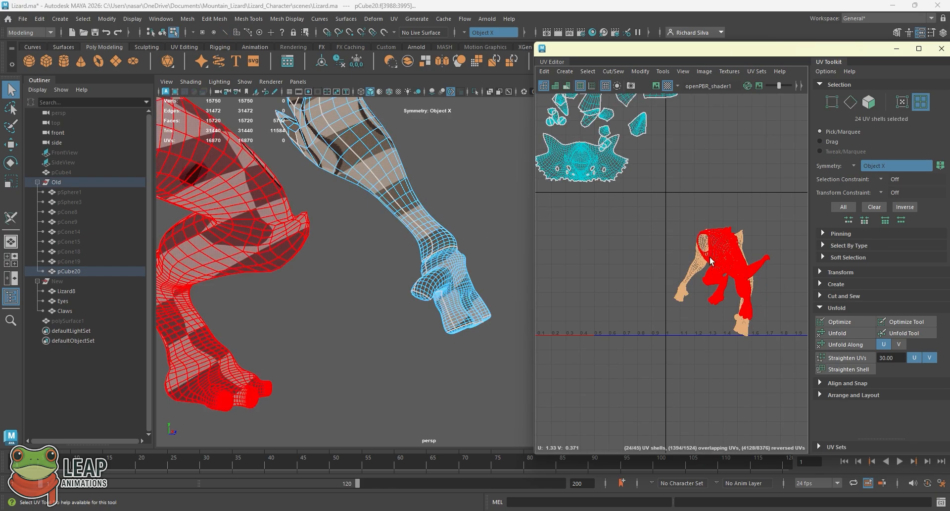
pyautogui.press('w')
pyautogui.moveTo(714, 286); pyautogui.dragTo(599, 277)
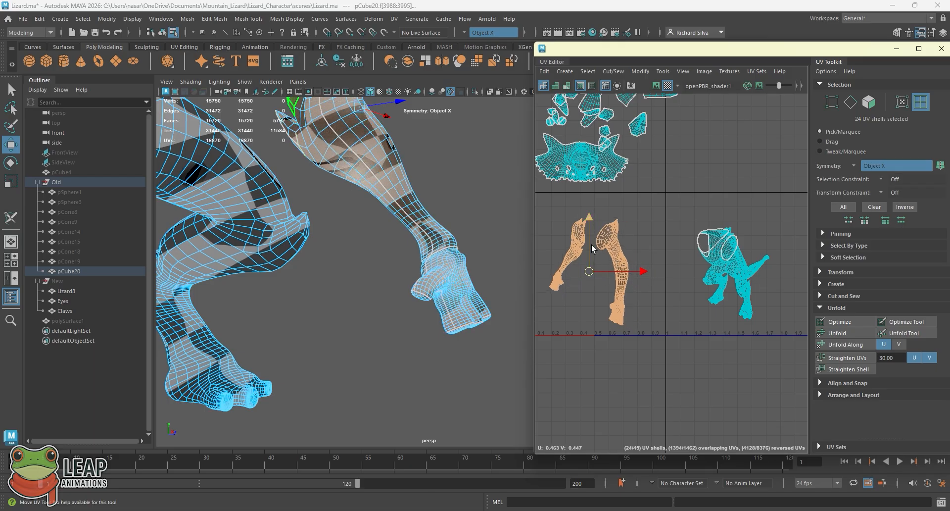
# Unfold the 24 selected arm, hand and elbow spike UV shells
pyautogui.keyDown('alt'); pyautogui.moveTo(598, 285); pyautogui.dragTo(634, 274, button='middle'); pyautogui.keyUp('alt')
pyautogui.scroll(3, 662, 284)
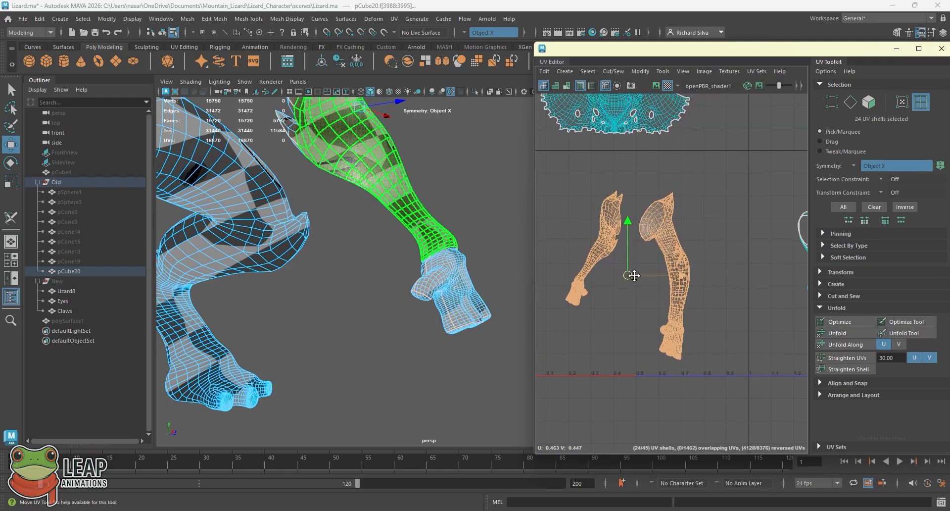
pyautogui.moveTo(624, 273); pyautogui.dragTo(624, 272)
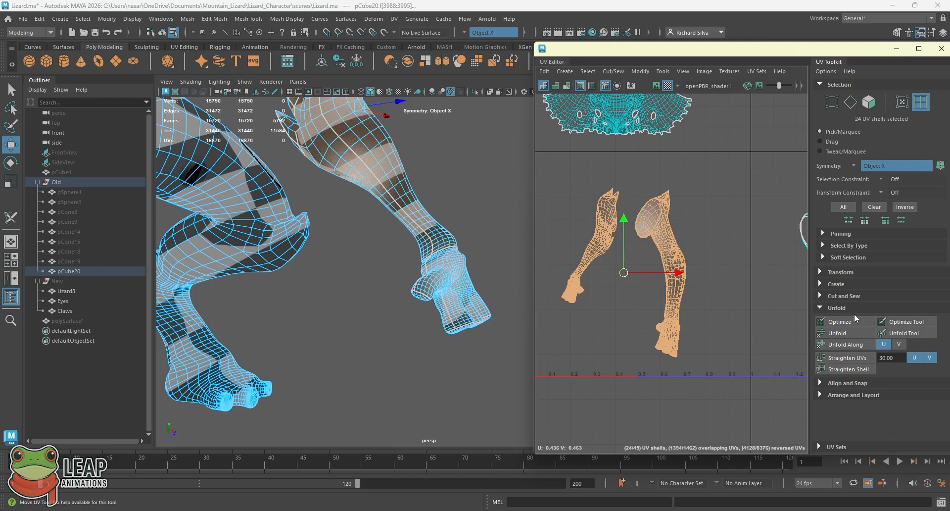
pyautogui.click(837, 336)
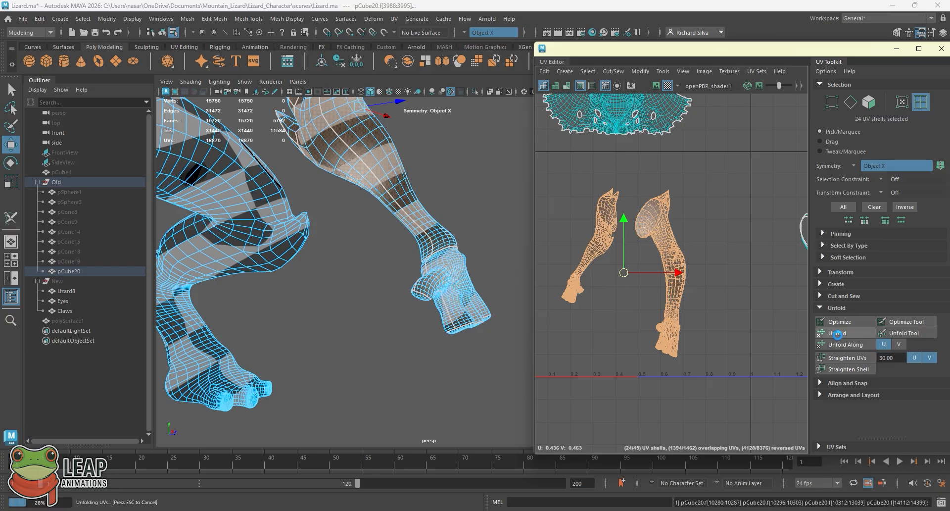
# Examine the checker pattern on the unfolded arms, elbow spikes and hands for stretching
pyautogui.keyDown('alt'); pyautogui.moveTo(438, 250); pyautogui.dragTo(391, 257); pyautogui.keyUp('alt')
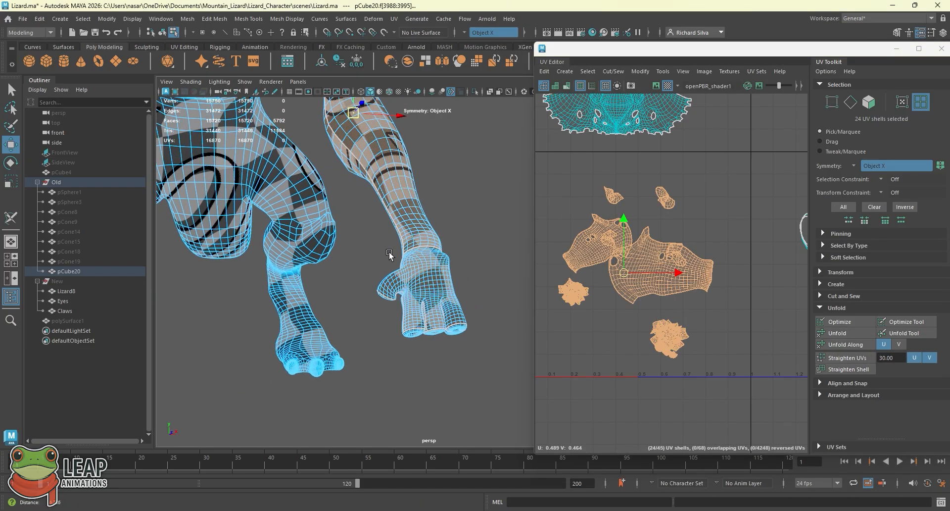
pyautogui.keyDown('alt'); pyautogui.moveTo(390, 257); pyautogui.dragTo(435, 277, button='right'); pyautogui.keyUp('alt')
pyautogui.keyDown('alt'); pyautogui.moveTo(435, 277); pyautogui.dragTo(418, 277); pyautogui.keyUp('alt')
pyautogui.keyDown('alt'); pyautogui.moveTo(418, 277); pyautogui.dragTo(407, 244, button='right'); pyautogui.keyUp('alt')
pyautogui.keyDown('alt'); pyautogui.moveTo(407, 244); pyautogui.dragTo(376, 173); pyautogui.keyUp('alt')
pyautogui.keyDown('alt'); pyautogui.moveTo(376, 173); pyautogui.dragTo(387, 184, button='right'); pyautogui.keyUp('alt')
pyautogui.keyDown('alt'); pyautogui.moveTo(389, 144); pyautogui.dragTo(271, 241); pyautogui.keyUp('alt')
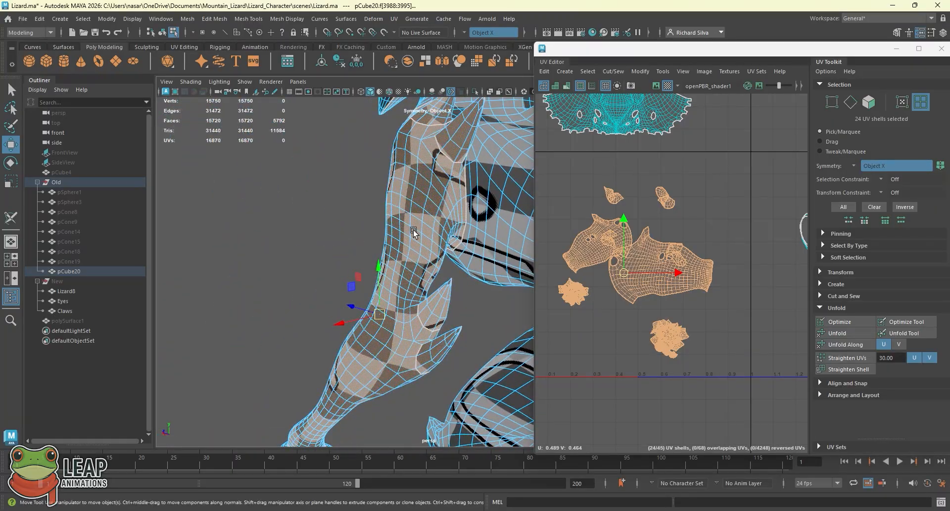
pyautogui.keyDown('alt'); pyautogui.moveTo(412, 229); pyautogui.dragTo(505, 240); pyautogui.keyUp('alt')
pyautogui.keyDown('alt'); pyautogui.moveTo(450, 297); pyautogui.dragTo(421, 341); pyautogui.keyUp('alt')
pyautogui.keyDown('alt'); pyautogui.moveTo(421, 376); pyautogui.dragTo(413, 274, button='middle'); pyautogui.keyUp('alt')
pyautogui.keyDown('alt'); pyautogui.moveTo(426, 278); pyautogui.dragTo(386, 317); pyautogui.keyUp('alt')
# Move the star-shaped symmetric pair of hand UV shells off the hand shells they overlap, and clear the selection
pyautogui.keyDown('alt'); pyautogui.moveTo(604, 350); pyautogui.dragTo(683, 360, button='right'); pyautogui.keyUp('alt')
pyautogui.keyDown('alt'); pyautogui.moveTo(683, 360); pyautogui.dragTo(629, 359, button='middle'); pyautogui.keyUp('alt')
pyautogui.keyDown('alt'); pyautogui.moveTo(621, 305); pyautogui.dragTo(633, 308, button='right'); pyautogui.keyUp('alt')
pyautogui.keyDown('alt'); pyautogui.moveTo(634, 308); pyautogui.dragTo(772, 335, button='middle'); pyautogui.keyUp('alt')
pyautogui.click(635, 263)
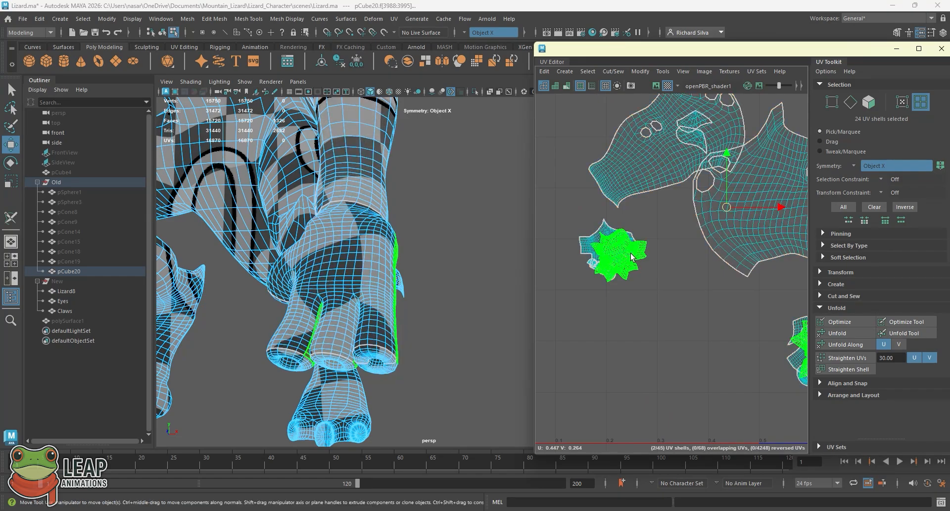
pyautogui.moveTo(732, 311); pyautogui.dragTo(685, 378)
pyautogui.click(732, 323)
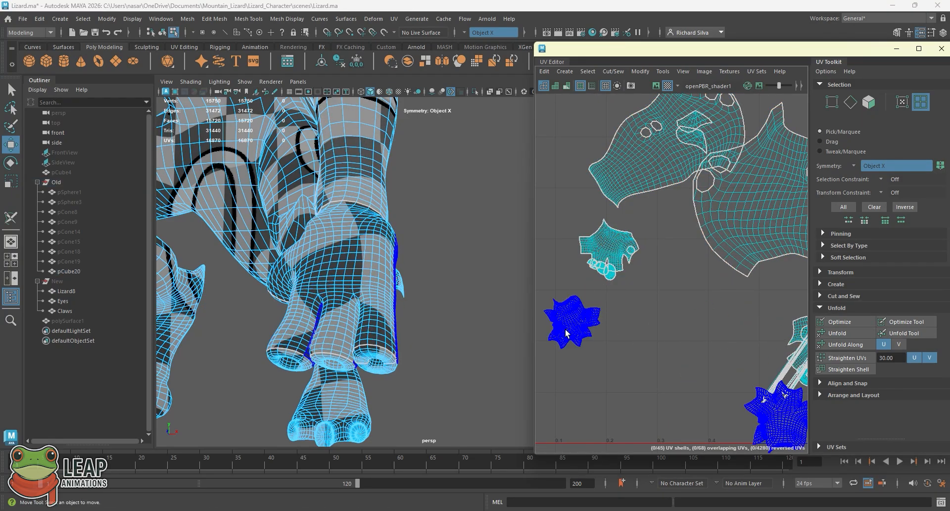
# Select the two large arm UV shells and move them off the small elbow spike shells
pyautogui.keyDown('alt'); pyautogui.moveTo(675, 281); pyautogui.dragTo(674, 230, button='right'); pyautogui.keyUp('alt')
pyautogui.keyDown('alt'); pyautogui.moveTo(674, 231); pyautogui.dragTo(597, 310, button='middle'); pyautogui.keyUp('alt')
pyautogui.click(689, 295)
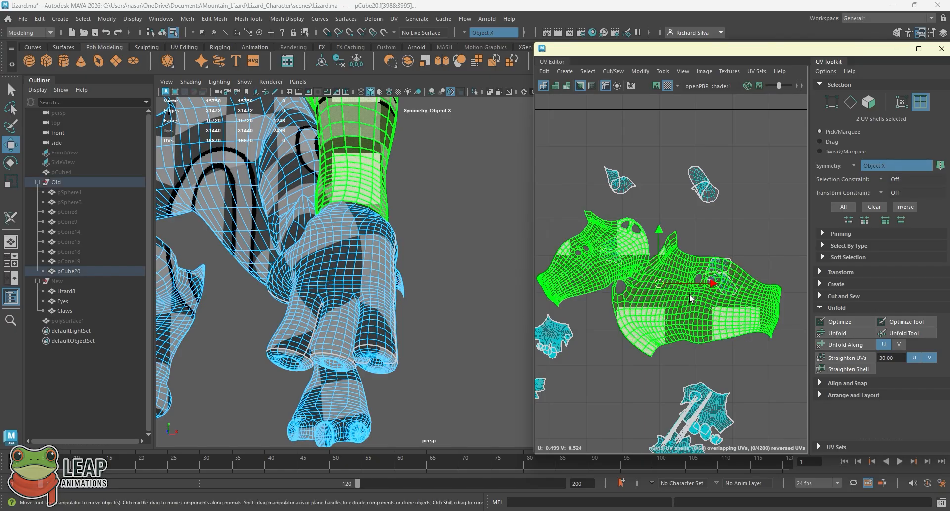
pyautogui.moveTo(682, 283); pyautogui.dragTo(705, 341)
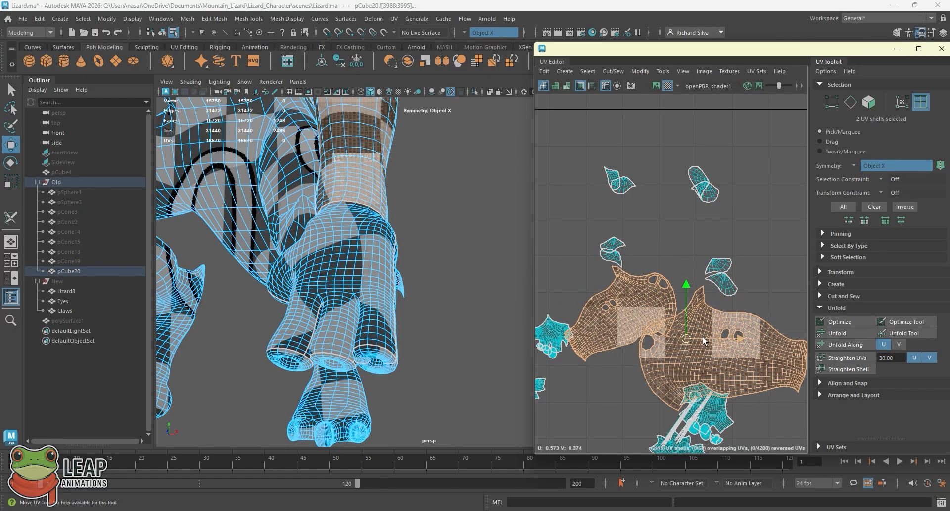
# Select all unfolded arm, hand and elbow spike UV shells and move them into the tile beside the head shells
pyautogui.scroll(-2, 728, 345)
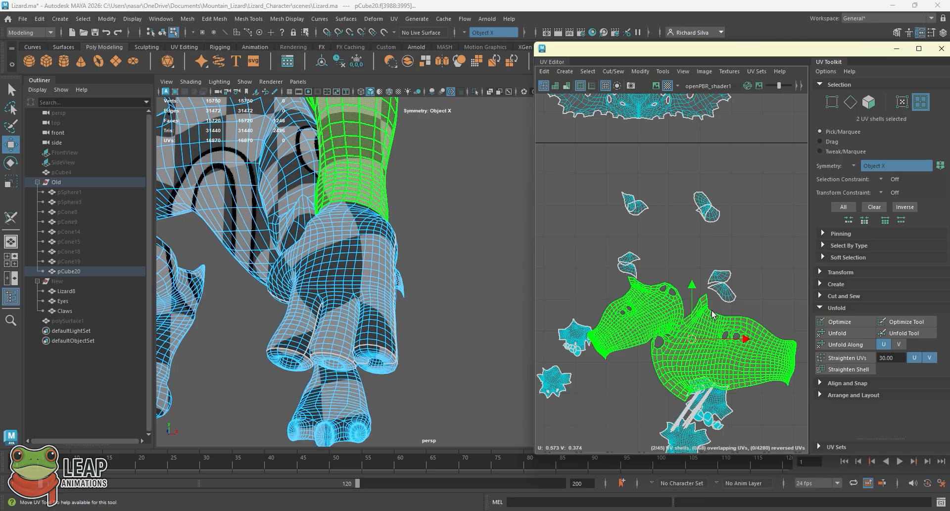
pyautogui.keyDown('alt'); pyautogui.moveTo(427, 278); pyautogui.dragTo(376, 257, button='right'); pyautogui.keyUp('alt')
pyautogui.keyDown('alt'); pyautogui.moveTo(376, 257); pyautogui.dragTo(429, 243); pyautogui.keyUp('alt')
pyautogui.scroll(-2, 380, 238)
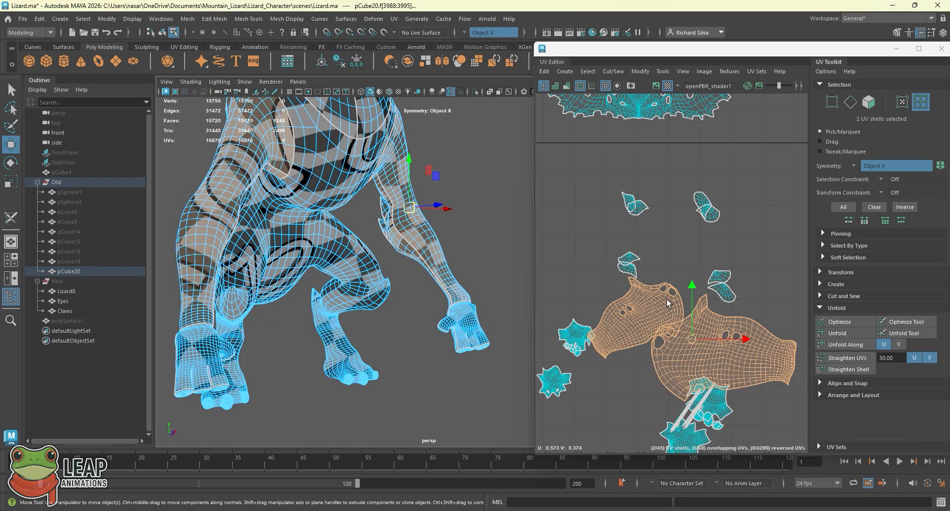
pyautogui.keyDown('alt'); pyautogui.moveTo(394, 229); pyautogui.dragTo(360, 265); pyautogui.keyUp('alt')
pyautogui.scroll(-5, 626, 242)
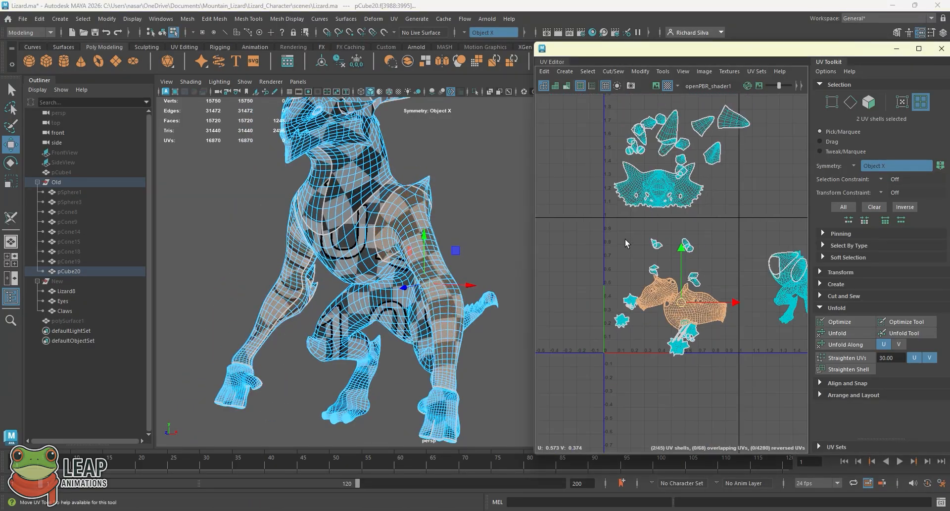
pyautogui.moveTo(601, 221); pyautogui.dragTo(747, 368)
pyautogui.keyDown('alt'); pyautogui.moveTo(676, 300); pyautogui.dragTo(636, 341, button='middle'); pyautogui.keyUp('alt')
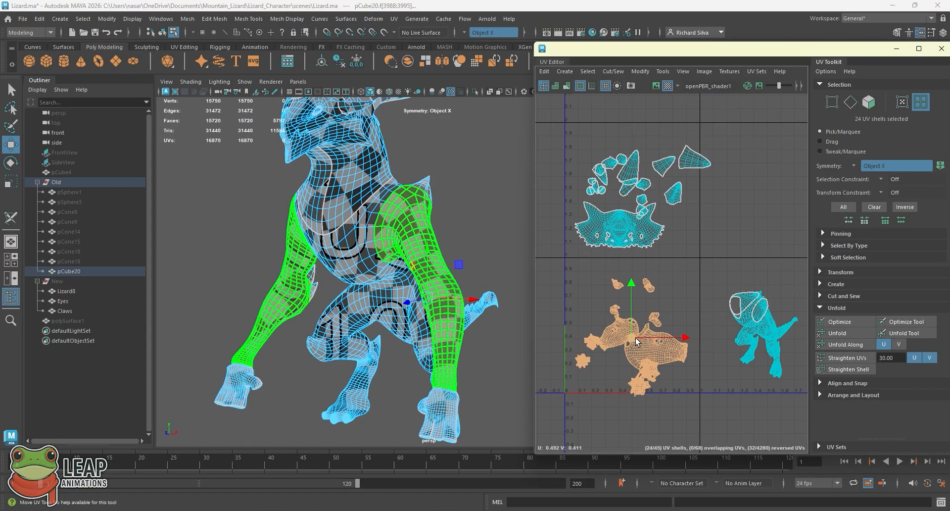
pyautogui.moveTo(637, 342); pyautogui.dragTo(767, 195)
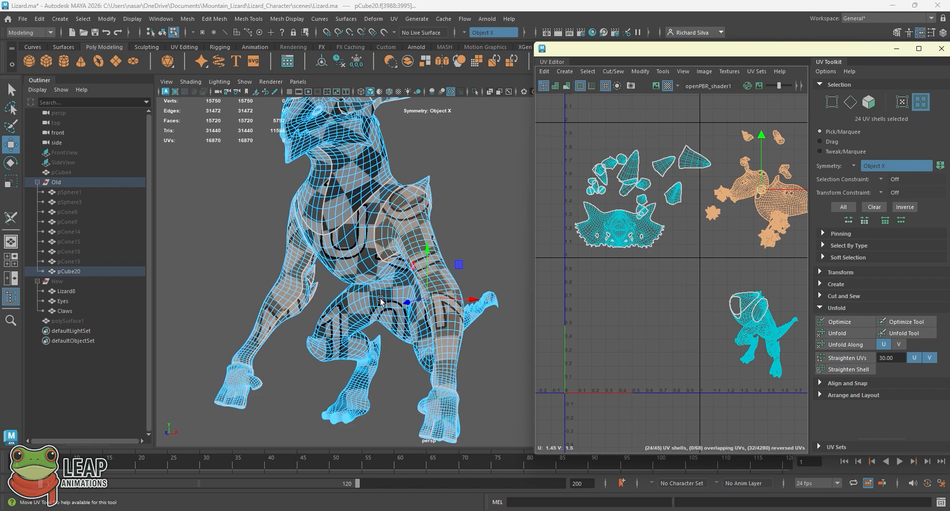
# Return the lizard mesh to object mode, clear the shell selection and reselect the mesh
pyautogui.keyDown('alt'); pyautogui.moveTo(381, 300); pyautogui.dragTo(367, 305); pyautogui.keyUp('alt')
pyautogui.moveTo(400, 233); pyautogui.dragTo(434, 221, button='right')
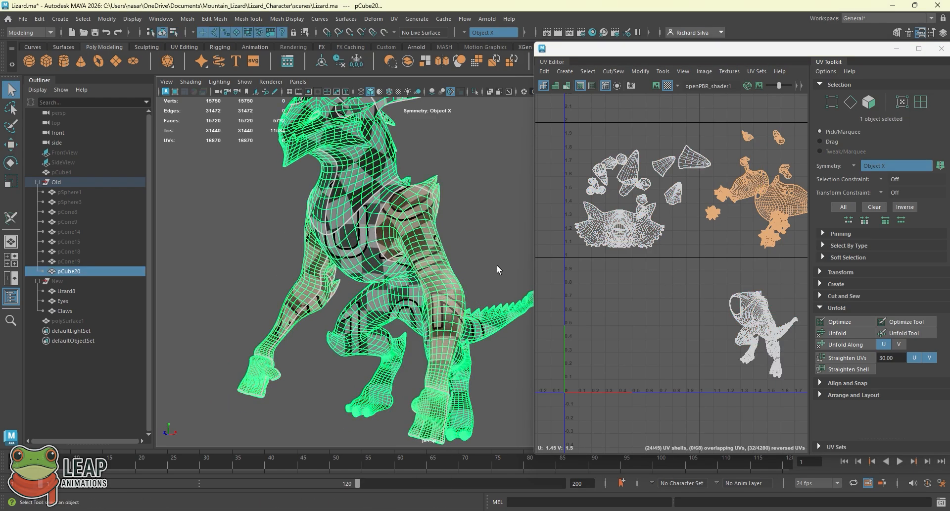
pyautogui.click(496, 267)
pyautogui.click(426, 292)
# Examine the checker pattern on the lizard's body, hind legs and feet to plan the next seams
pyautogui.keyDown('alt'); pyautogui.moveTo(399, 266); pyautogui.dragTo(399, 237); pyautogui.keyUp('alt')
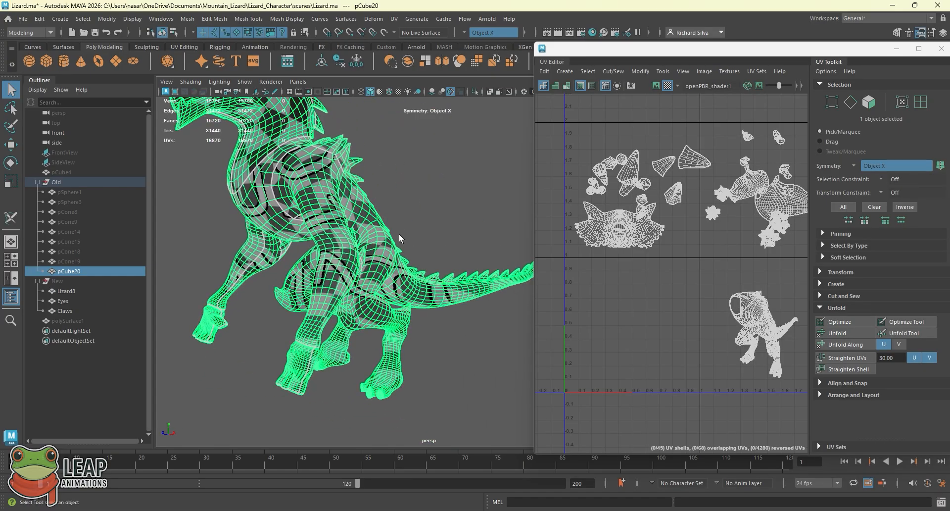
pyautogui.keyDown('alt'); pyautogui.moveTo(399, 238); pyautogui.dragTo(276, 178); pyautogui.keyUp('alt')
pyautogui.keyDown('alt'); pyautogui.moveTo(630, 199); pyautogui.dragTo(602, 243, button='middle'); pyautogui.keyUp('alt')
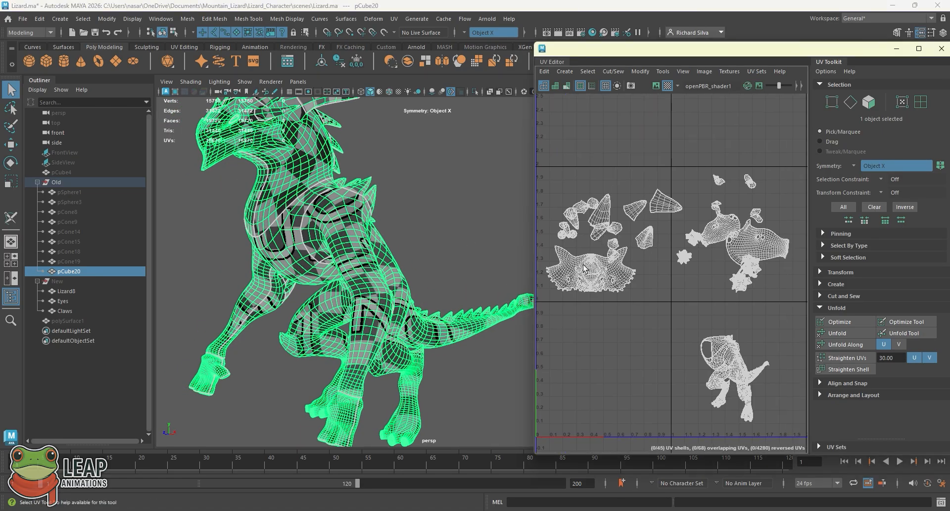
pyautogui.keyDown('alt'); pyautogui.moveTo(421, 267); pyautogui.dragTo(332, 239); pyautogui.keyUp('alt')
pyautogui.keyDown('alt'); pyautogui.moveTo(332, 239); pyautogui.dragTo(396, 247, button='right'); pyautogui.keyUp('alt')
pyautogui.keyDown('alt'); pyautogui.moveTo(396, 248); pyautogui.dragTo(361, 248, button='middle'); pyautogui.keyUp('alt')
pyautogui.keyDown('alt'); pyautogui.moveTo(360, 248); pyautogui.dragTo(387, 244); pyautogui.keyUp('alt')
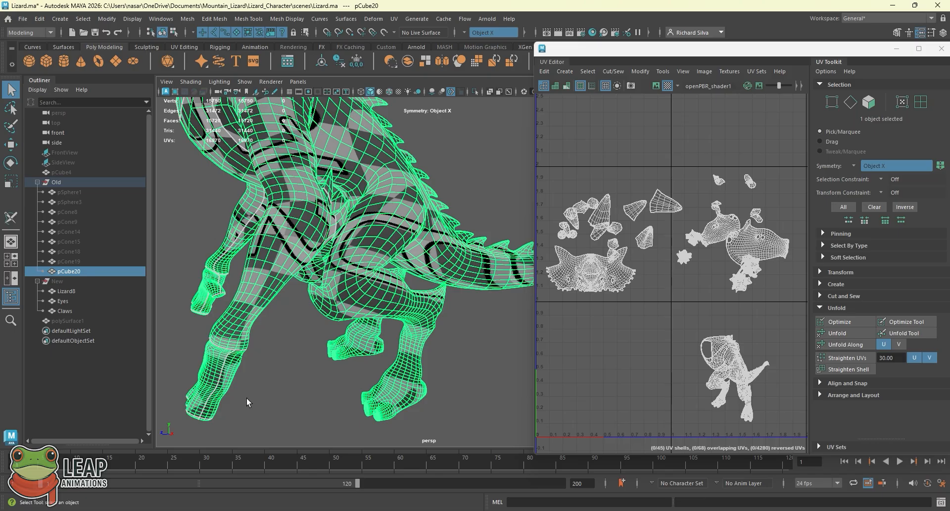
pyautogui.keyDown('alt'); pyautogui.moveTo(364, 346); pyautogui.dragTo(326, 345); pyautogui.keyUp('alt')
pyautogui.keyDown('alt'); pyautogui.moveTo(423, 346); pyautogui.dragTo(296, 324); pyautogui.keyUp('alt')
pyautogui.keyDown('alt'); pyautogui.moveTo(262, 323); pyautogui.dragTo(304, 325, button='right'); pyautogui.keyUp('alt')
pyautogui.keyDown('alt'); pyautogui.moveTo(310, 326); pyautogui.dragTo(454, 287, button='middle'); pyautogui.keyUp('alt')
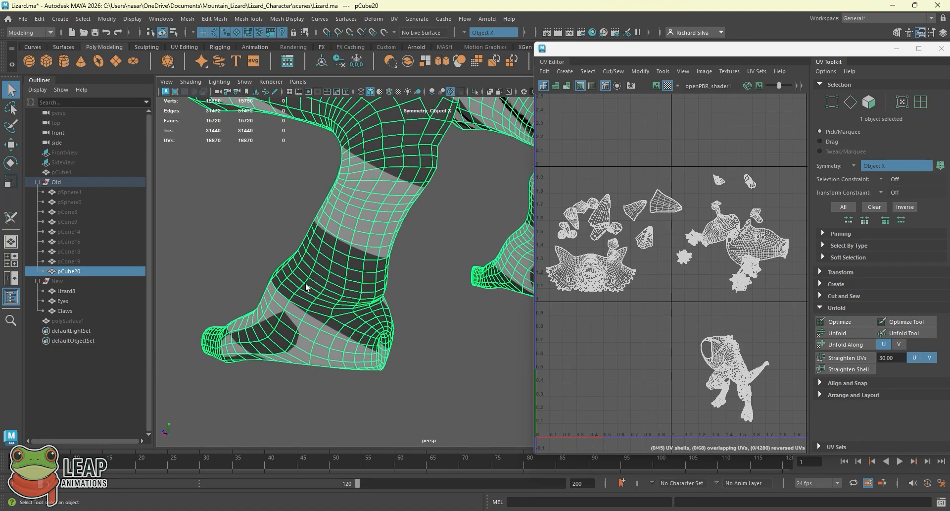
pyautogui.keyDown('alt'); pyautogui.moveTo(305, 287); pyautogui.dragTo(456, 294, button='middle'); pyautogui.keyUp('alt')
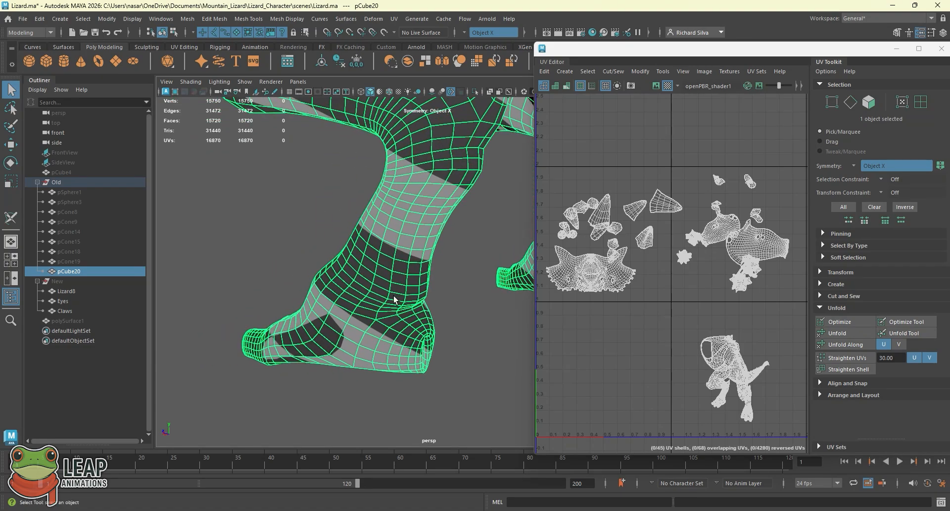
# Select a face near the ankle of the hind foot and frame the view around it
pyautogui.click(10, 218)
pyautogui.keyDown('alt'); pyautogui.moveTo(376, 301); pyautogui.dragTo(285, 317); pyautogui.keyUp('alt')
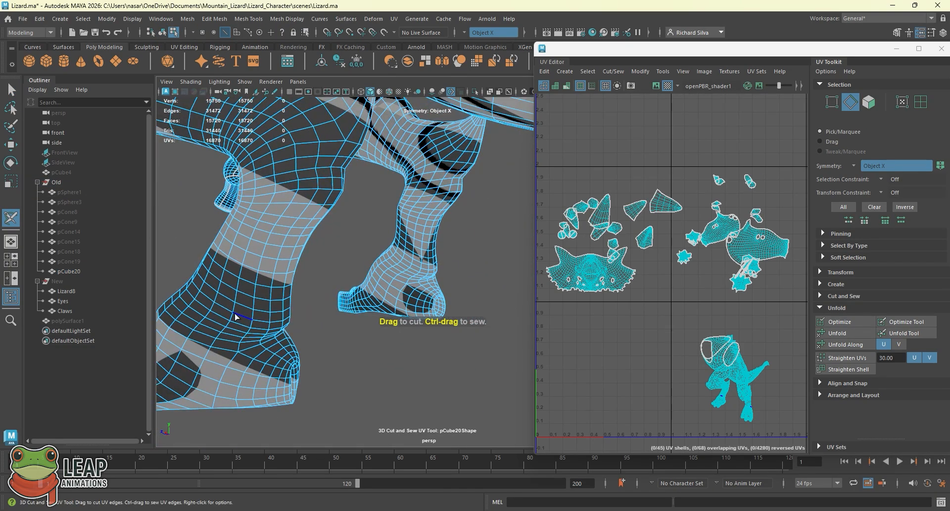
pyautogui.press('q')
pyautogui.moveTo(234, 315); pyautogui.dragTo(267, 302, button='right')
pyautogui.rightClick(237, 341)
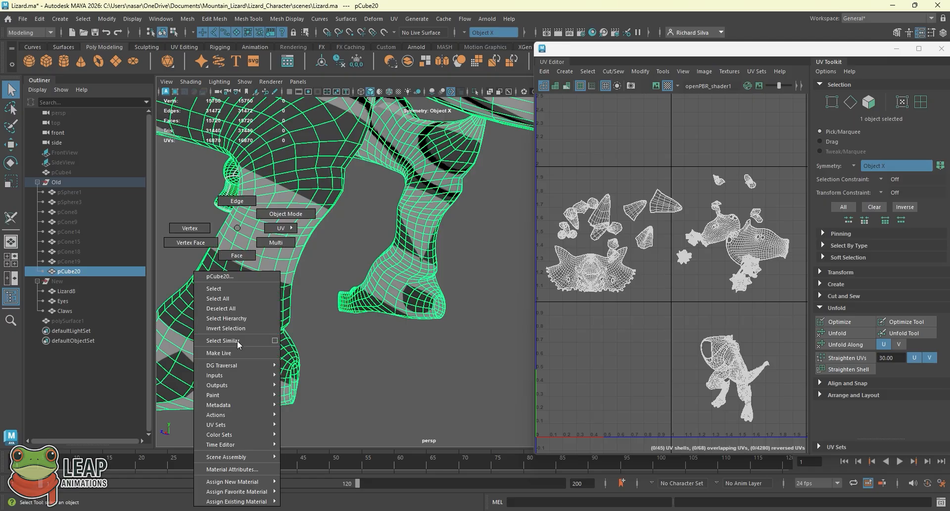
pyautogui.moveTo(237, 341); pyautogui.dragTo(250, 259, button='right')
pyautogui.click(269, 371)
pyautogui.moveTo(275, 348)
pyautogui.keyDown('alt'); pyautogui.mouseDown()
pyautogui.moveTo(243, 332)
pyautogui.moveTo(283, 341)
pyautogui.moveTo(256, 351)
pyautogui.mouseUp(); pyautogui.keyUp('alt')
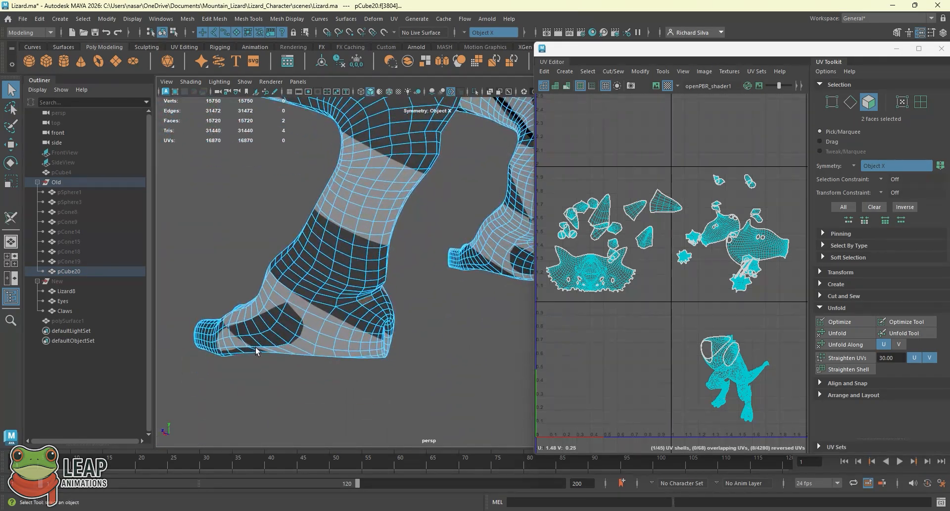
pyautogui.moveTo(366, 297); pyautogui.dragTo(368, 242, button='right')
pyautogui.press('f')
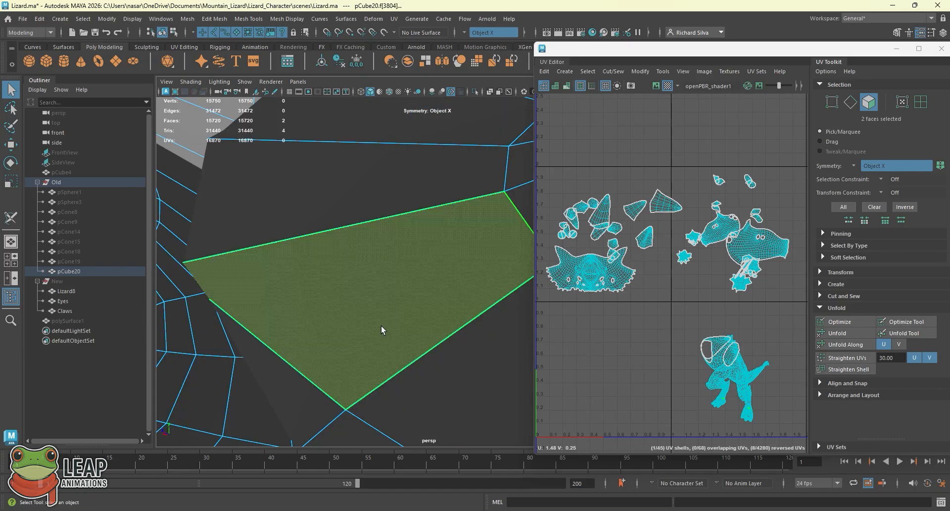
pyautogui.scroll(-15, 386, 274)
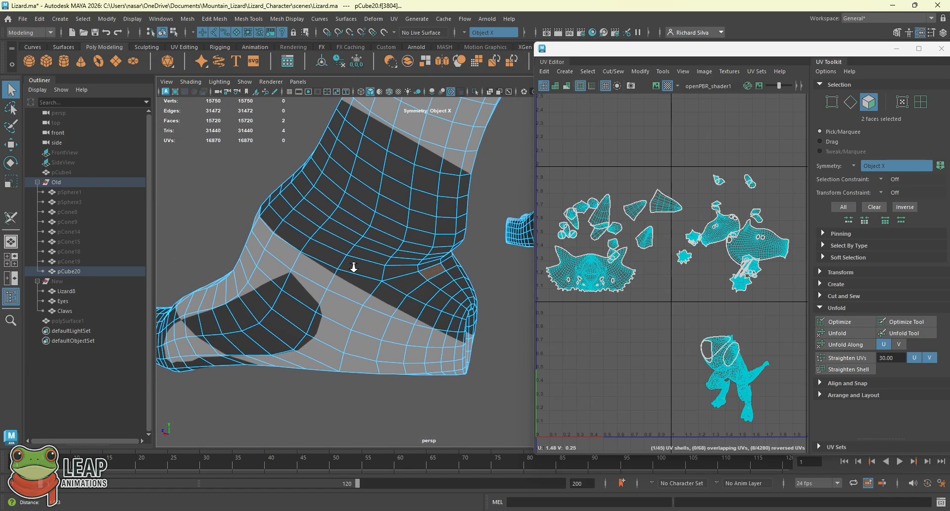
pyautogui.keyDown('alt'); pyautogui.moveTo(242, 257); pyautogui.dragTo(329, 248); pyautogui.keyUp('alt')
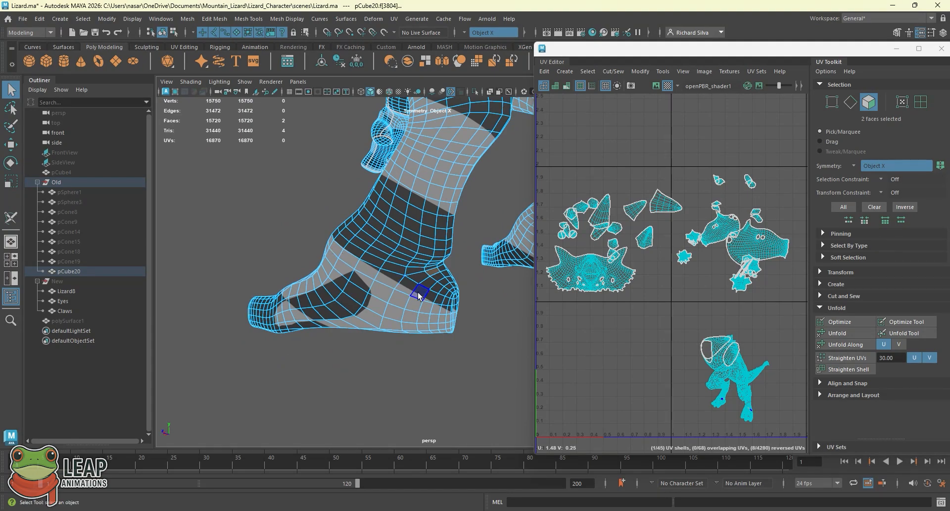
# Cut a closed UV seam loop around the ankle of the hind leg with the 3D Cut and Sew UV tool
pyautogui.moveTo(420, 293); pyautogui.dragTo(459, 210, button='right')
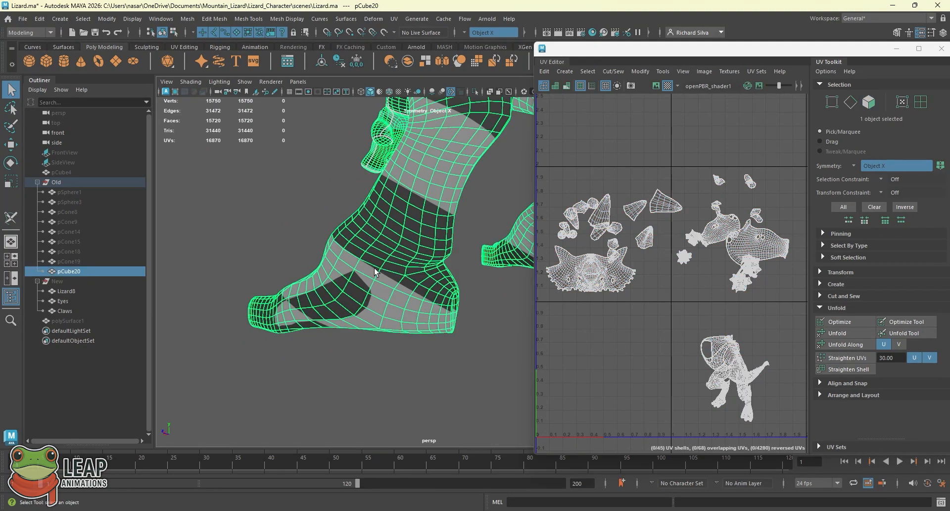
pyautogui.click(14, 218)
pyautogui.keyDown('alt'); pyautogui.moveTo(430, 267); pyautogui.dragTo(431, 239); pyautogui.keyUp('alt')
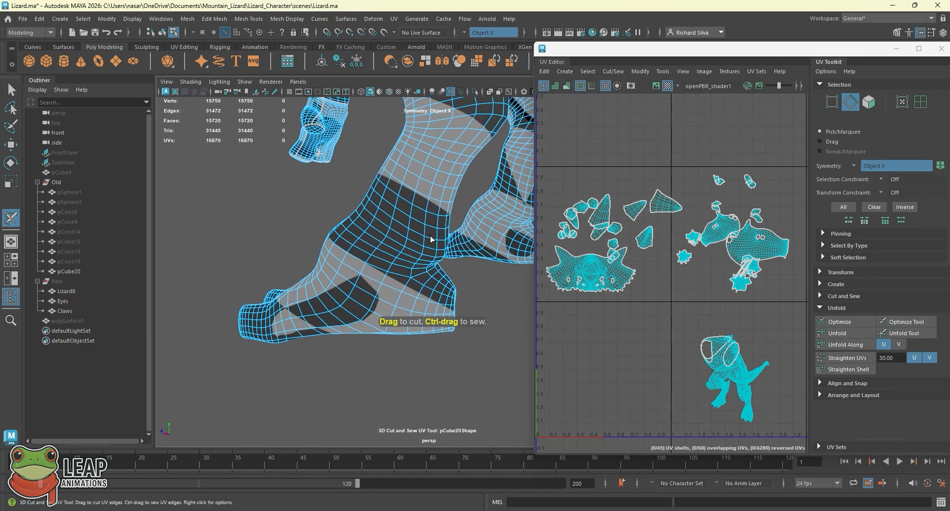
pyautogui.keyDown('alt'); pyautogui.moveTo(414, 270); pyautogui.dragTo(428, 255); pyautogui.keyUp('alt')
pyautogui.doubleClick(419, 267)
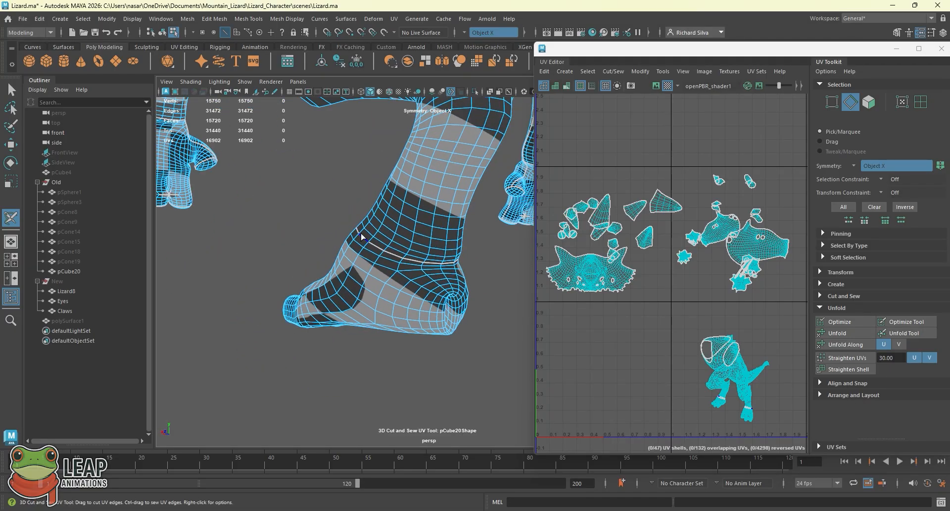
# Try to cut a UV seam from the ankle loop down the front of the foot toward the toes, and undo it
pyautogui.keyDown('alt'); pyautogui.moveTo(363, 237); pyautogui.dragTo(409, 263); pyautogui.keyUp('alt')
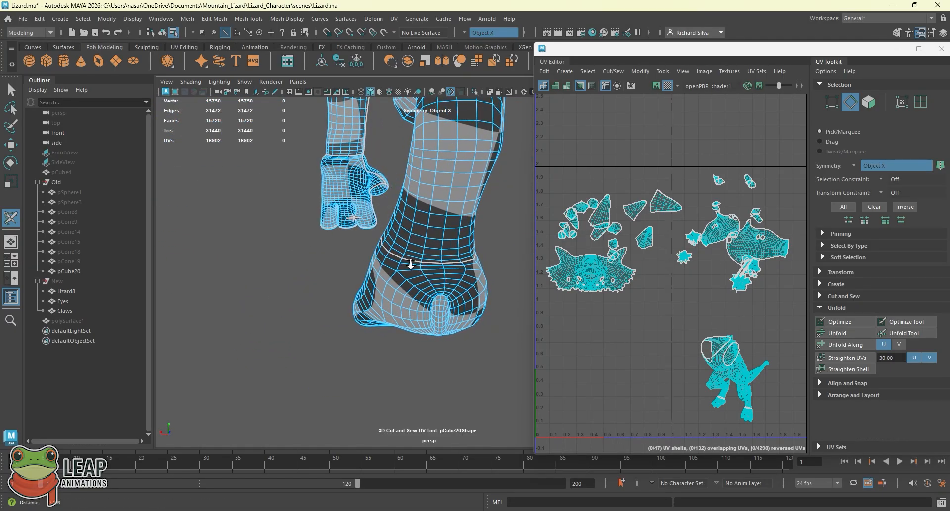
pyautogui.keyDown('alt'); pyautogui.moveTo(410, 262); pyautogui.dragTo(454, 298, button='right'); pyautogui.keyUp('alt')
pyautogui.keyDown('alt'); pyautogui.moveTo(454, 299); pyautogui.dragTo(437, 277); pyautogui.keyUp('alt')
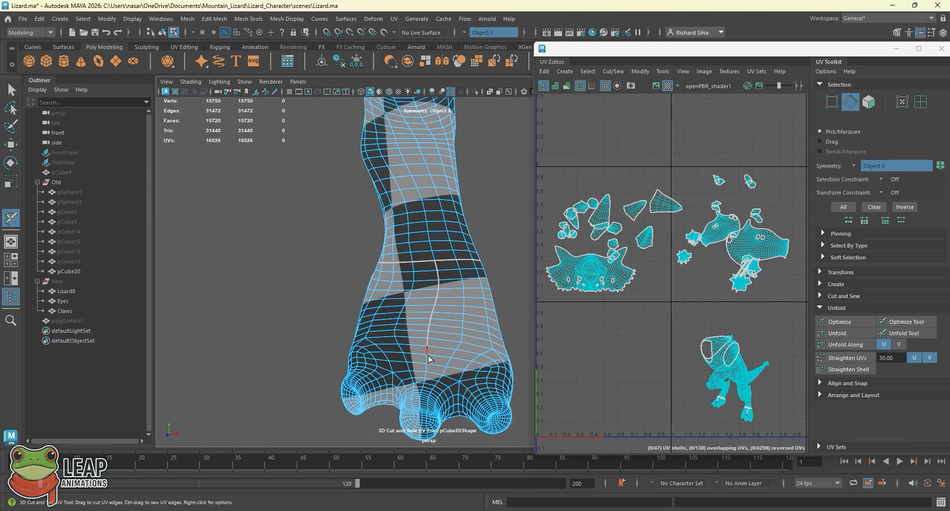
pyautogui.keyDown('alt'); pyautogui.moveTo(429, 358); pyautogui.dragTo(414, 310); pyautogui.keyUp('alt')
pyautogui.hotkey('ctrl', 'z')
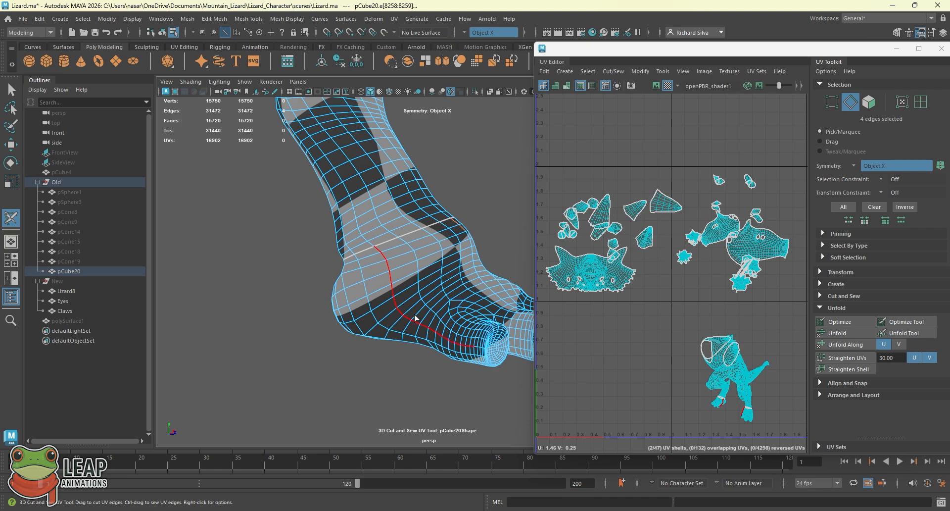
# Cut a UV seam from the ankle loop down the side of the foot and along the outer toe
pyautogui.moveTo(421, 319)
pyautogui.mouseDown()
pyautogui.moveTo(470, 346)
pyautogui.moveTo(421, 302)
pyautogui.moveTo(408, 255)
pyautogui.mouseUp()
pyautogui.doubleClick(466, 347)
pyautogui.keyDown('alt'); pyautogui.moveTo(330, 324); pyautogui.dragTo(344, 310); pyautogui.keyUp('alt')
pyautogui.click(344, 310)
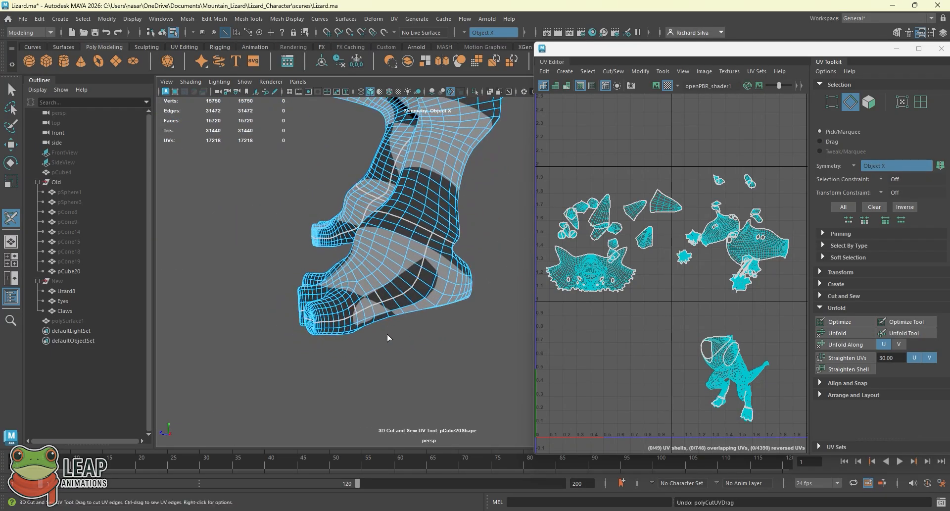
# Cut a closed UV seam loop around the spur at the back of the heel
pyautogui.keyDown('alt'); pyautogui.moveTo(389, 337); pyautogui.dragTo(434, 249); pyautogui.keyUp('alt')
pyautogui.doubleClick(434, 274)
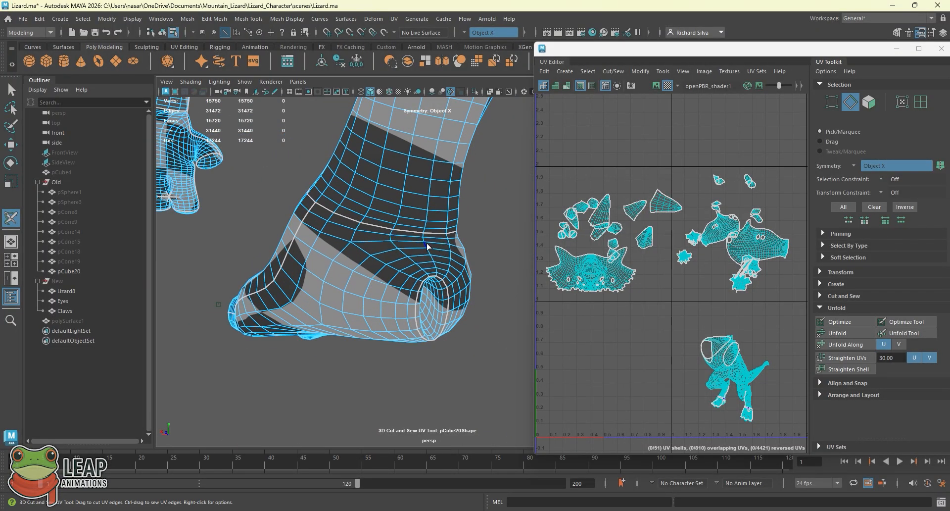
pyautogui.click(431, 255)
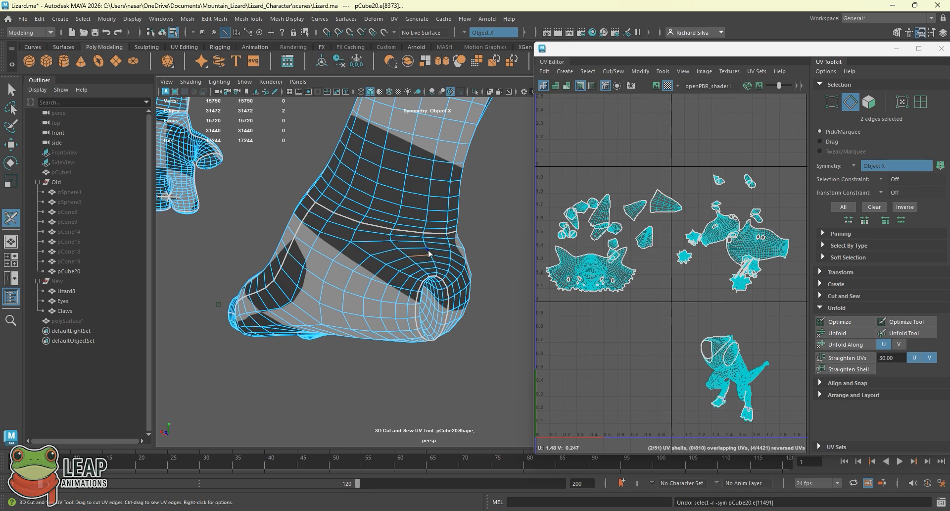
# Cut a UV seam along the edge loop just above the heel spur
pyautogui.doubleClick(428, 253)
pyautogui.keyDown('alt'); pyautogui.moveTo(429, 253); pyautogui.dragTo(424, 308); pyautogui.keyUp('alt')
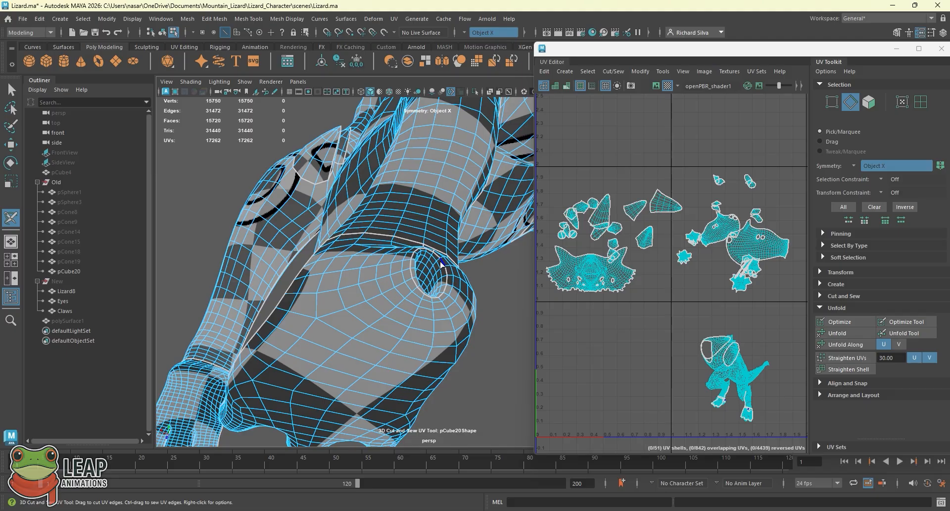
# Examine the UV seams and checker pattern on the lizard's neck, torso and hind legs from several angles
pyautogui.keyDown('alt'); pyautogui.moveTo(434, 271); pyautogui.dragTo(306, 258, button='right'); pyautogui.keyUp('alt')
pyautogui.keyDown('alt'); pyautogui.moveTo(305, 257); pyautogui.dragTo(308, 223); pyautogui.keyUp('alt')
pyautogui.keyDown('alt'); pyautogui.moveTo(307, 223); pyautogui.dragTo(311, 292, button='middle'); pyautogui.keyUp('alt')
pyautogui.keyDown('alt'); pyautogui.moveTo(311, 291); pyautogui.dragTo(369, 396, button='right'); pyautogui.keyUp('alt')
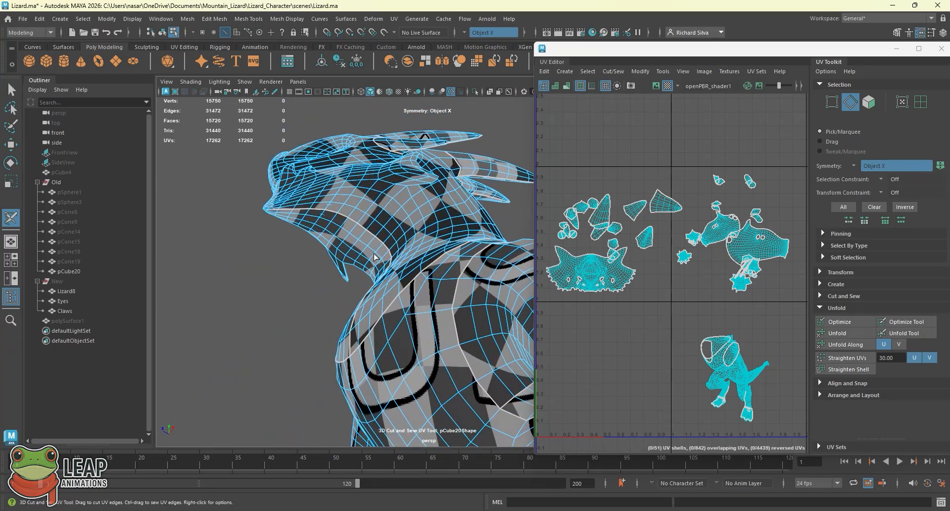
pyautogui.keyDown('alt'); pyautogui.moveTo(369, 396); pyautogui.dragTo(367, 278, button='middle'); pyautogui.keyUp('alt')
pyautogui.keyDown('alt'); pyautogui.moveTo(360, 200); pyautogui.dragTo(403, 361, button='middle'); pyautogui.keyUp('alt')
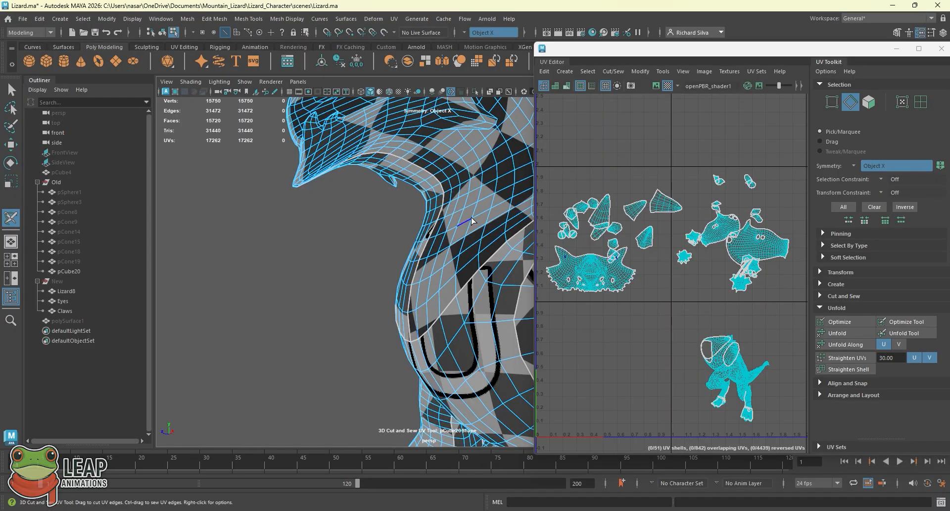
pyautogui.keyDown('alt'); pyautogui.moveTo(472, 221); pyautogui.dragTo(365, 239, button='right'); pyautogui.keyUp('alt')
pyautogui.keyDown('alt'); pyautogui.moveTo(472, 321); pyautogui.dragTo(400, 237, button='middle'); pyautogui.keyUp('alt')
pyautogui.keyDown('alt'); pyautogui.moveTo(401, 238); pyautogui.dragTo(346, 247, button='right'); pyautogui.keyUp('alt')
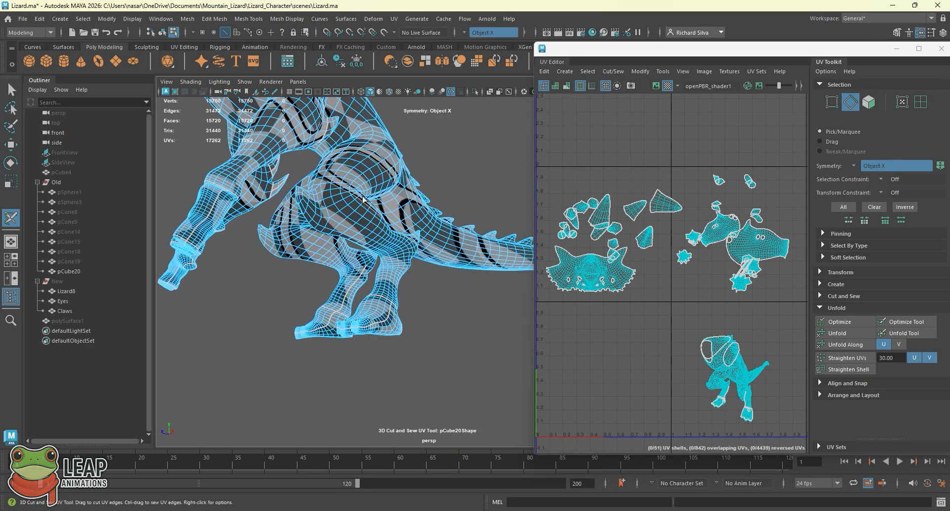
pyautogui.keyDown('alt'); pyautogui.moveTo(347, 248); pyautogui.dragTo(423, 272); pyautogui.keyUp('alt')
pyautogui.keyDown('alt'); pyautogui.moveTo(426, 273); pyautogui.dragTo(348, 292, button='middle'); pyautogui.keyUp('alt')
pyautogui.keyDown('alt'); pyautogui.moveTo(374, 313); pyautogui.dragTo(376, 239, button='right'); pyautogui.keyUp('alt')
pyautogui.keyDown('alt'); pyautogui.moveTo(376, 239); pyautogui.dragTo(432, 246); pyautogui.keyUp('alt')
pyautogui.keyDown('alt'); pyautogui.moveTo(307, 183); pyautogui.dragTo(375, 253, button='middle'); pyautogui.keyUp('alt')
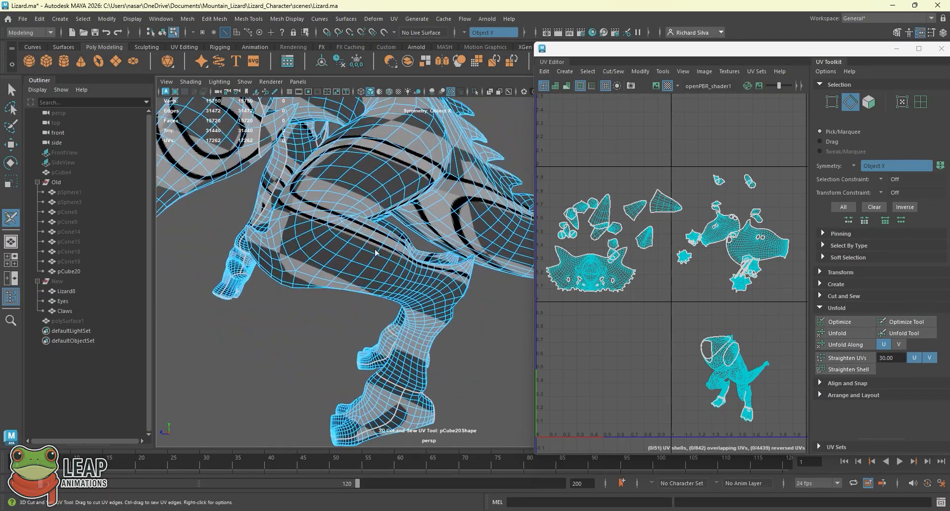
pyautogui.keyDown('alt'); pyautogui.moveTo(389, 224); pyautogui.dragTo(278, 189); pyautogui.keyUp('alt')
pyautogui.keyDown('alt'); pyautogui.moveTo(394, 204); pyautogui.dragTo(512, 193); pyautogui.keyUp('alt')
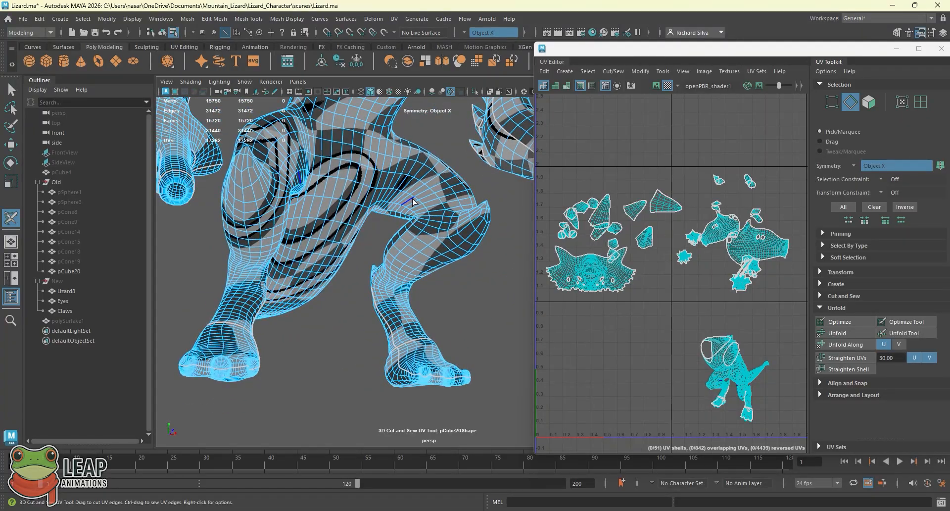
pyautogui.keyDown('alt'); pyautogui.moveTo(427, 183); pyautogui.dragTo(256, 192); pyautogui.keyUp('alt')
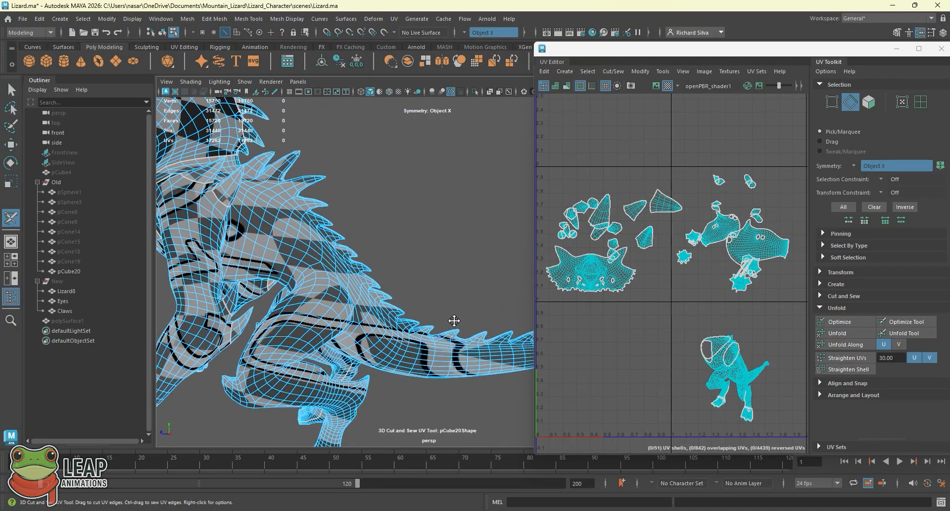
# Examine the lizard's tail and back spikes to plan where their UV seams should run
pyautogui.scroll(-3, 450, 282)
pyautogui.keyDown('alt'); pyautogui.moveTo(455, 321); pyautogui.dragTo(350, 286, button='middle'); pyautogui.keyUp('alt')
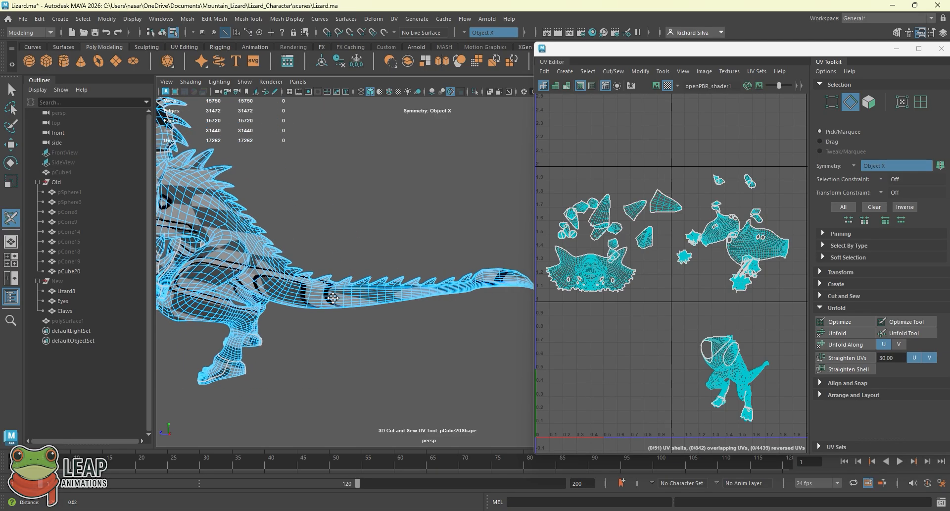
pyautogui.keyDown('alt'); pyautogui.moveTo(361, 312); pyautogui.dragTo(367, 254); pyautogui.keyUp('alt')
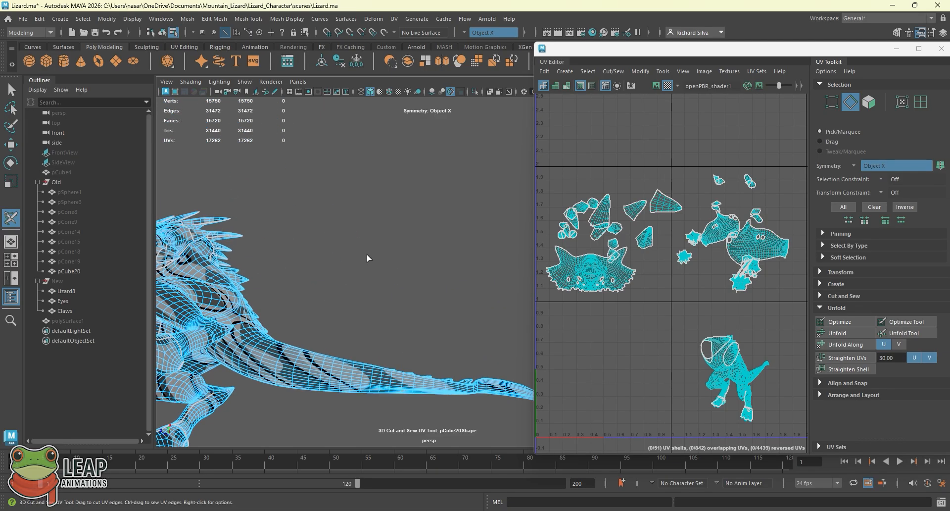
pyautogui.keyDown('alt'); pyautogui.moveTo(357, 284); pyautogui.dragTo(282, 278, button='right'); pyautogui.keyUp('alt')
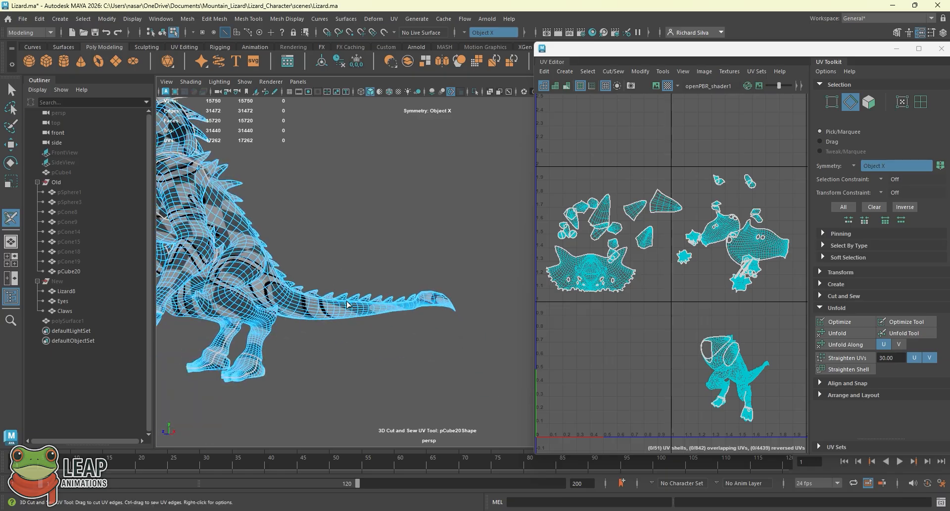
pyautogui.keyDown('alt'); pyautogui.moveTo(346, 300); pyautogui.dragTo(406, 300, button='middle'); pyautogui.keyUp('alt')
pyautogui.keyDown('alt'); pyautogui.moveTo(316, 282); pyautogui.dragTo(346, 274); pyautogui.keyUp('alt')
pyautogui.keyDown('alt'); pyautogui.moveTo(346, 275); pyautogui.dragTo(309, 275, button='right'); pyautogui.keyUp('alt')
pyautogui.keyDown('alt'); pyautogui.moveTo(309, 274); pyautogui.dragTo(352, 263); pyautogui.keyUp('alt')
pyautogui.scroll(3, 352, 277)
pyautogui.keyDown('alt'); pyautogui.moveTo(353, 264); pyautogui.dragTo(385, 274, button='middle'); pyautogui.keyUp('alt')
pyautogui.scroll(-1, 383, 274)
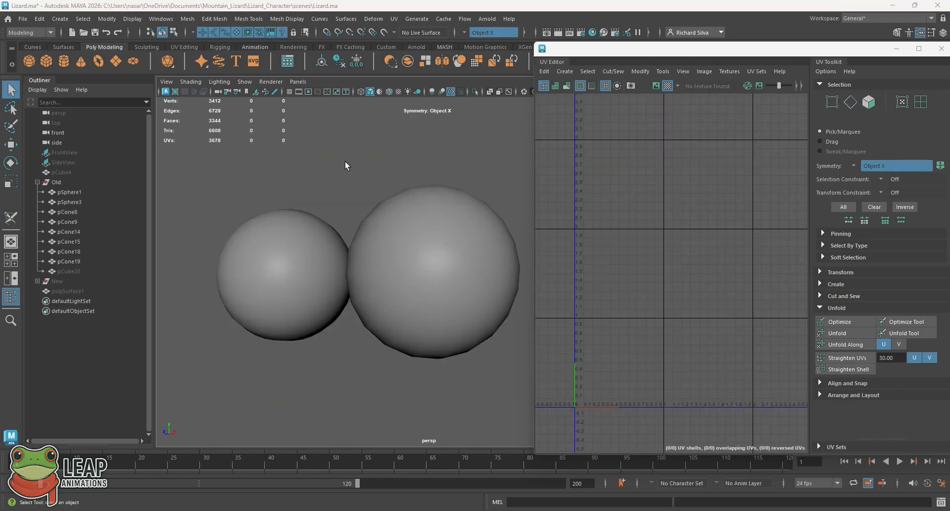
# Apply a Camera-Based UV projection to the pSphere1 sphere
pyautogui.keyDown('alt'); pyautogui.moveTo(346, 166); pyautogui.dragTo(433, 206); pyautogui.keyUp('alt')
pyautogui.click(440, 214)
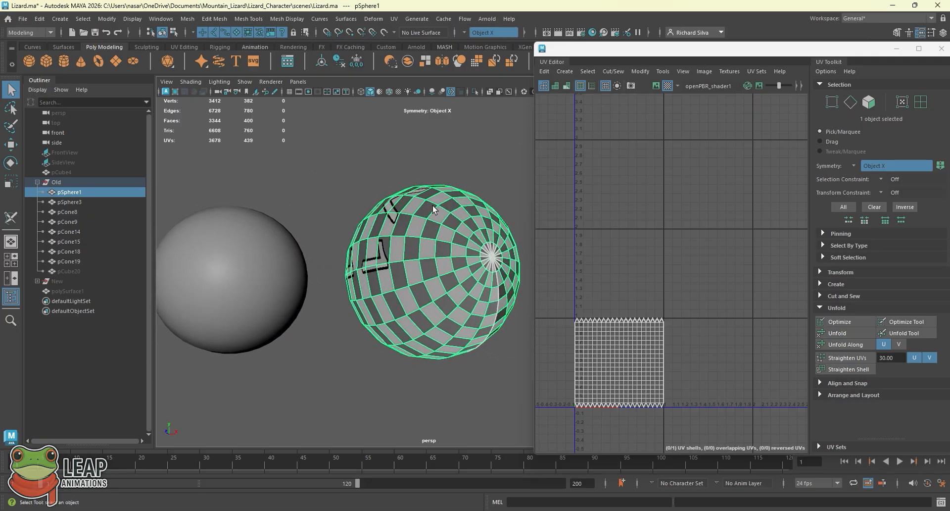
pyautogui.click(394, 18)
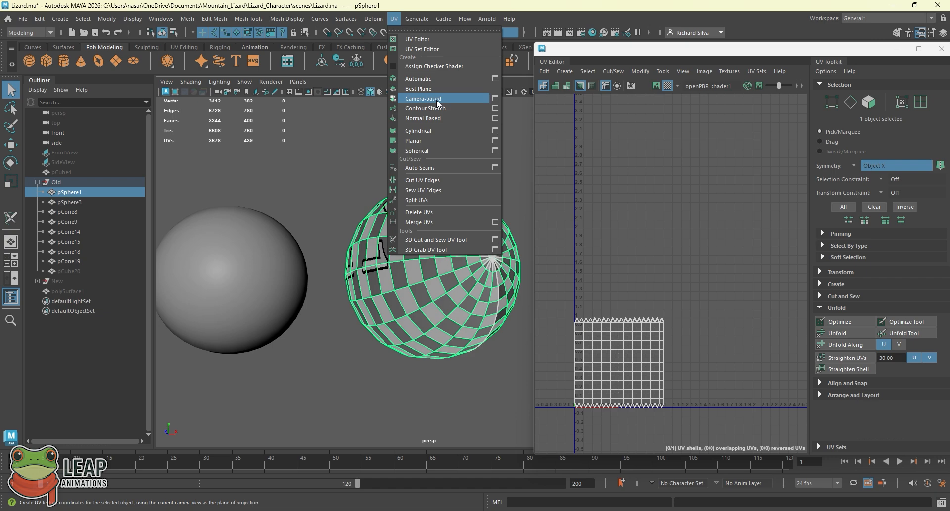
pyautogui.click(437, 99)
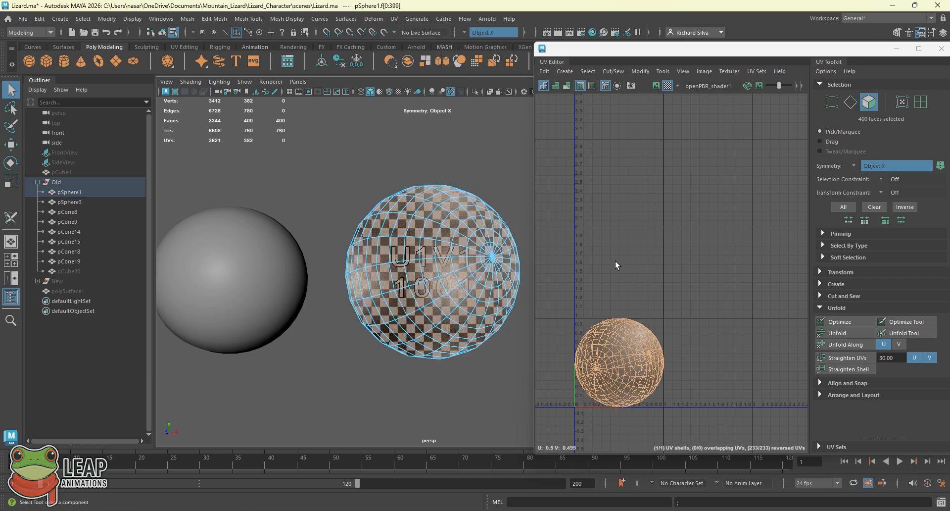
# Cut a closed UV seam loop around the sphere with the 3D Cut and Sew UV Tool
pyautogui.keyDown('alt'); pyautogui.moveTo(418, 226); pyautogui.dragTo(371, 256); pyautogui.keyUp('alt')
pyautogui.moveTo(436, 244)
pyautogui.keyDown('alt'); pyautogui.mouseDown()
pyautogui.moveTo(479, 235)
pyautogui.moveTo(437, 261)
pyautogui.mouseUp(); pyautogui.keyUp('alt')
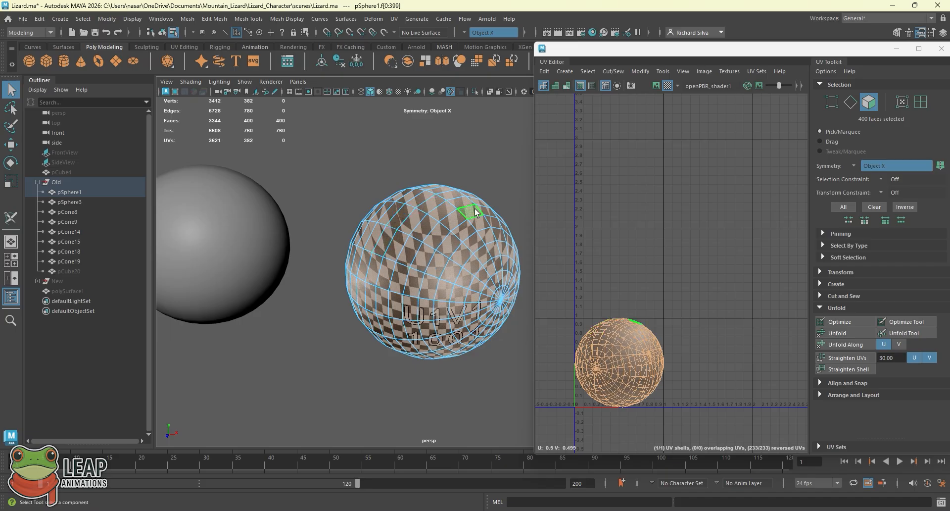
pyautogui.keyDown('alt'); pyautogui.moveTo(396, 217); pyautogui.dragTo(456, 272); pyautogui.keyUp('alt')
pyautogui.keyDown('alt'); pyautogui.moveTo(399, 212); pyautogui.dragTo(443, 259); pyautogui.keyUp('alt')
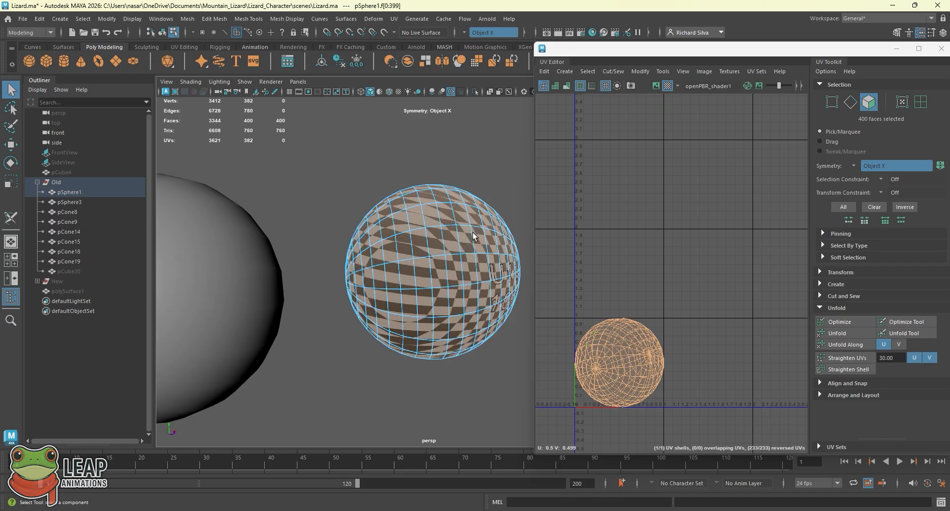
pyautogui.keyDown('alt'); pyautogui.moveTo(405, 199); pyautogui.dragTo(402, 206); pyautogui.keyUp('alt')
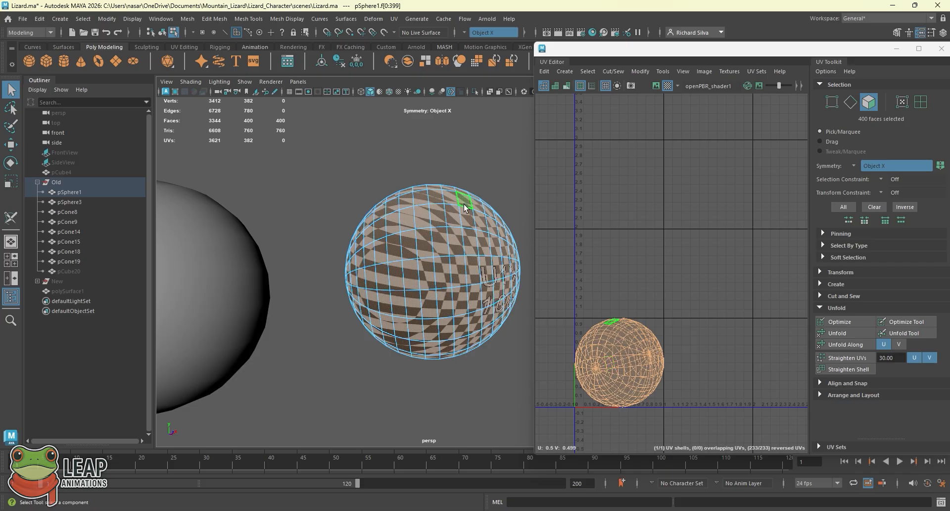
pyautogui.click(13, 221)
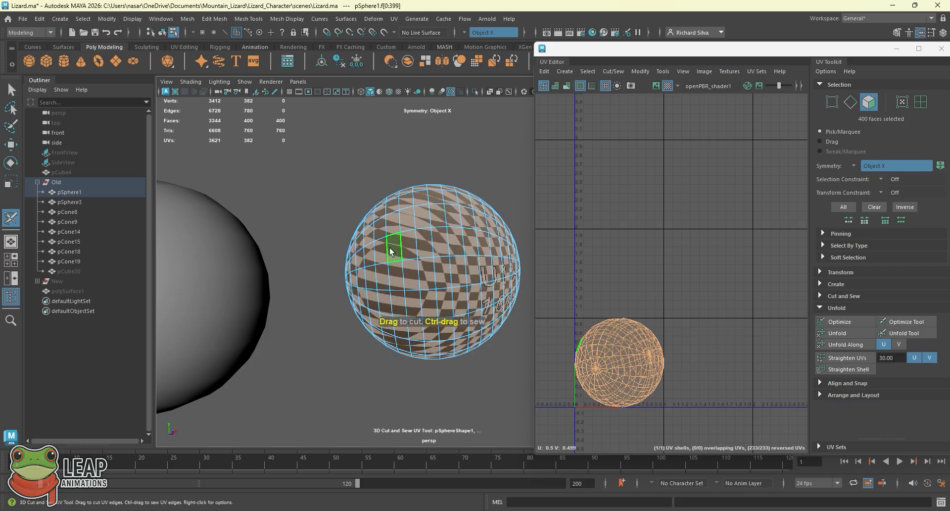
pyautogui.moveTo(407, 242); pyautogui.dragTo(408, 269, button='right')
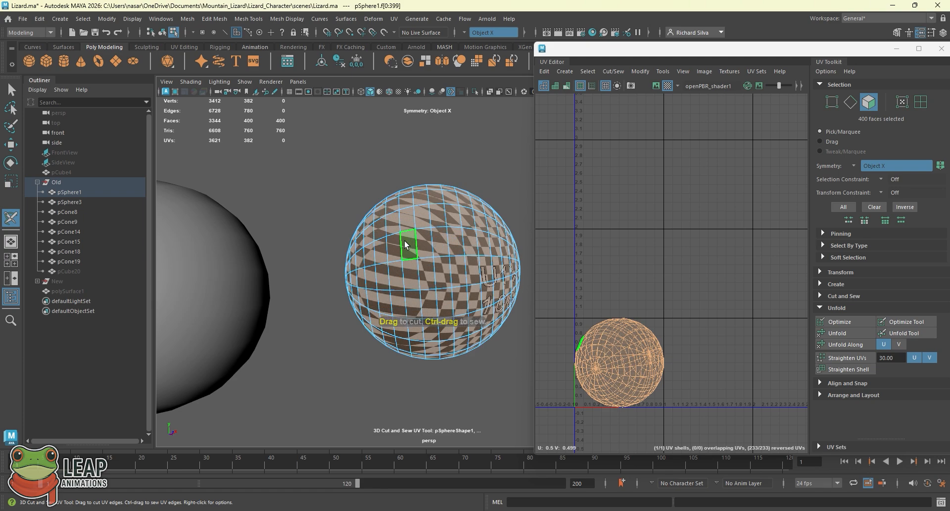
pyautogui.moveTo(414, 228); pyautogui.dragTo(454, 215, button='right')
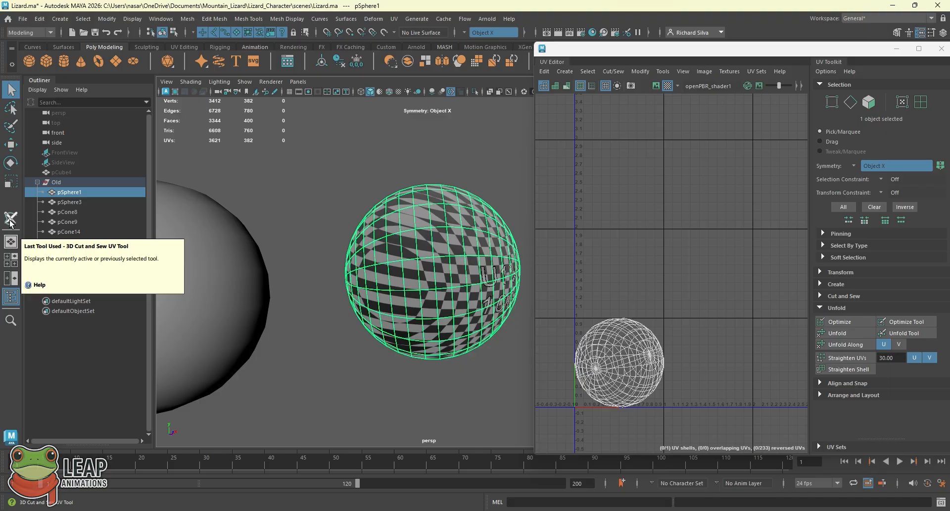
pyautogui.click(393, 19)
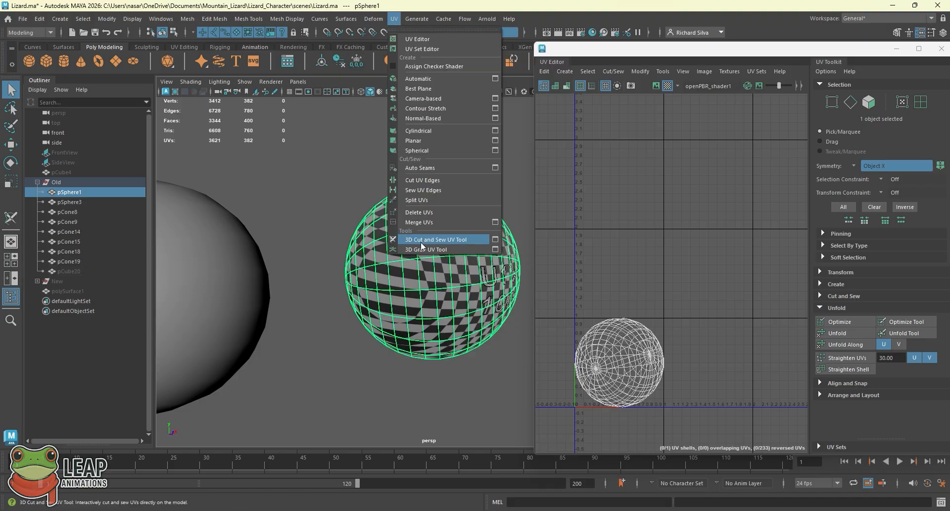
pyautogui.click(449, 239)
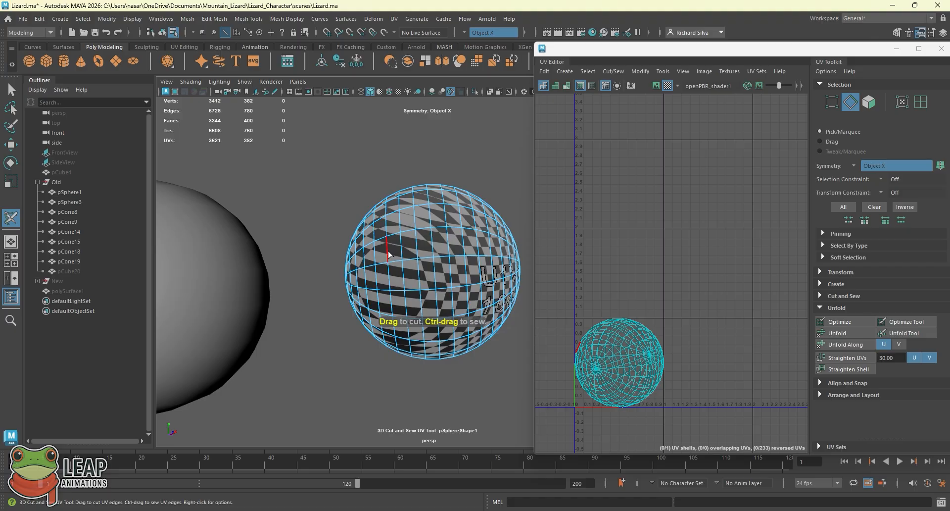
pyautogui.doubleClick(387, 250)
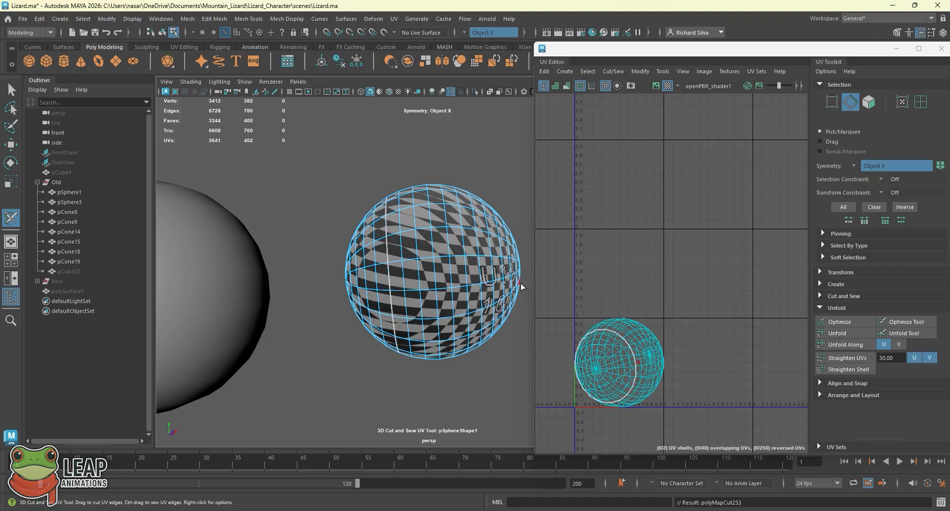
# Select both of the sphere's UV shells and unfold them
pyautogui.keyDown('alt'); pyautogui.moveTo(447, 239); pyautogui.dragTo(417, 238); pyautogui.keyUp('alt')
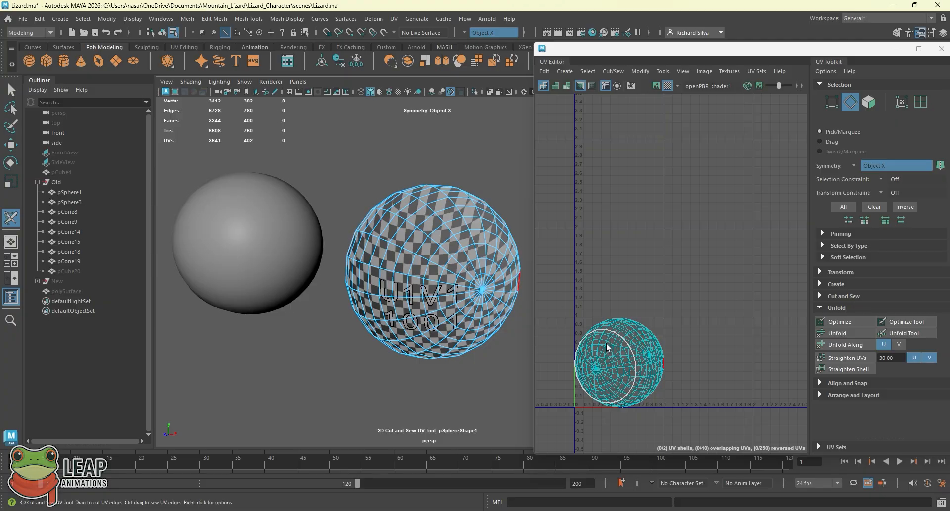
pyautogui.press('q')
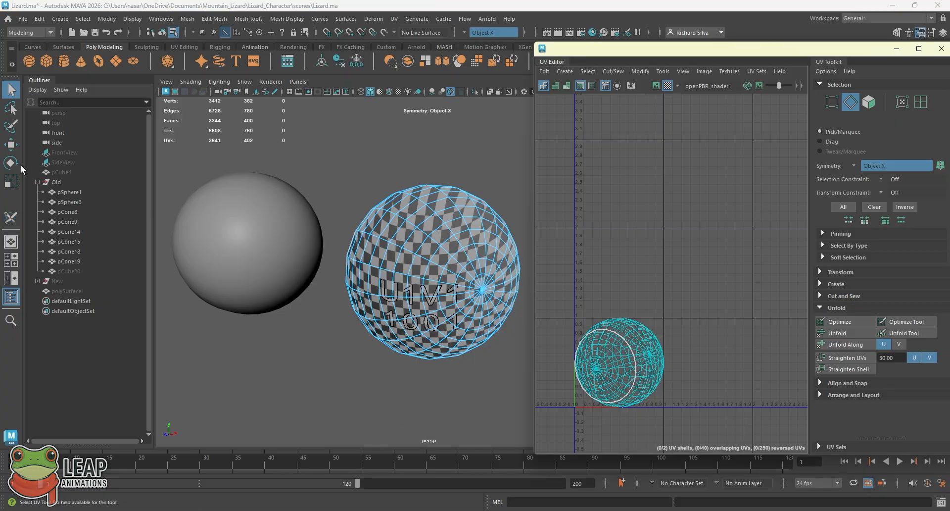
pyautogui.moveTo(404, 243); pyautogui.dragTo(439, 210, button='right')
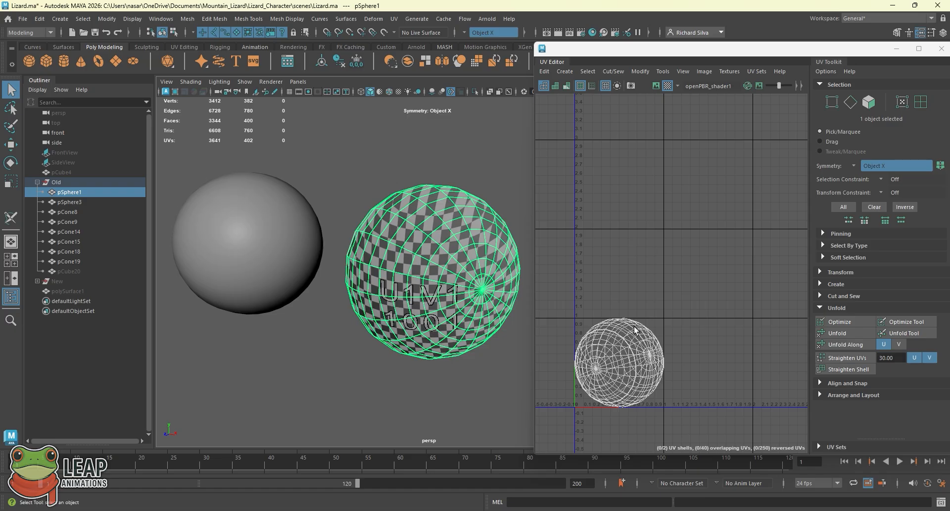
pyautogui.rightClick(629, 347)
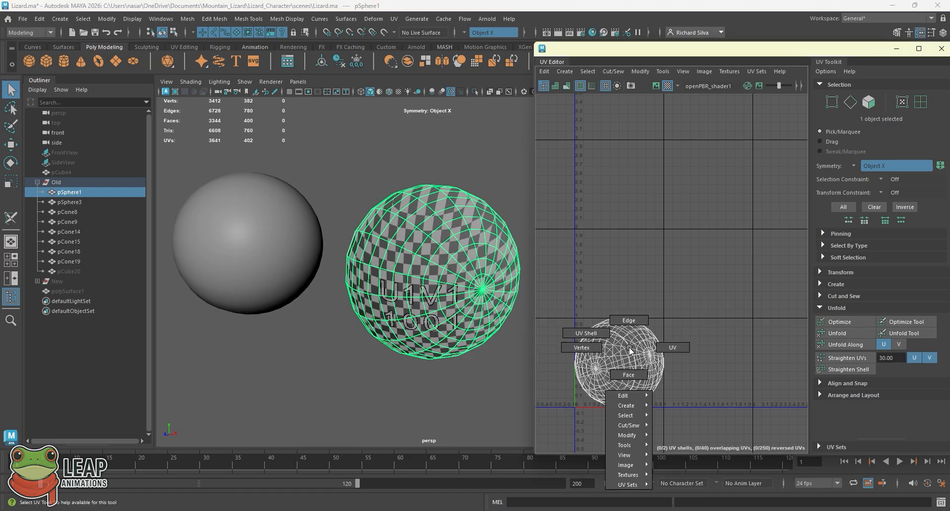
pyautogui.click(596, 334)
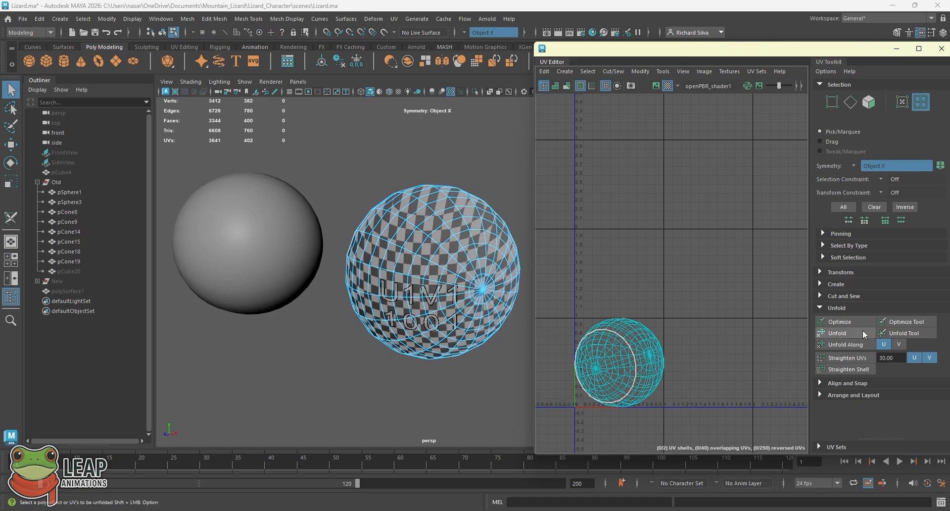
pyautogui.moveTo(555, 292); pyautogui.dragTo(669, 359)
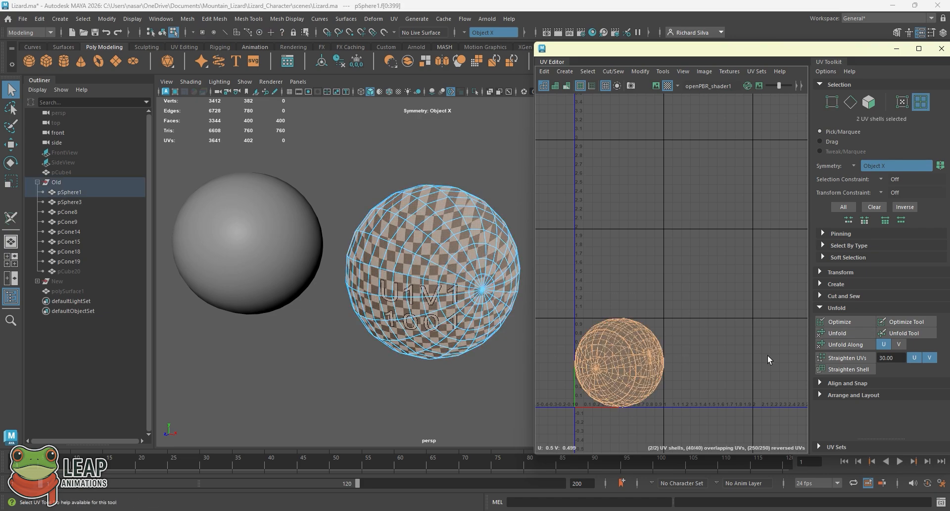
pyautogui.click(841, 334)
# Move the sphere's larger UV shell clear of the smaller one and return to object selection
pyautogui.press('e')
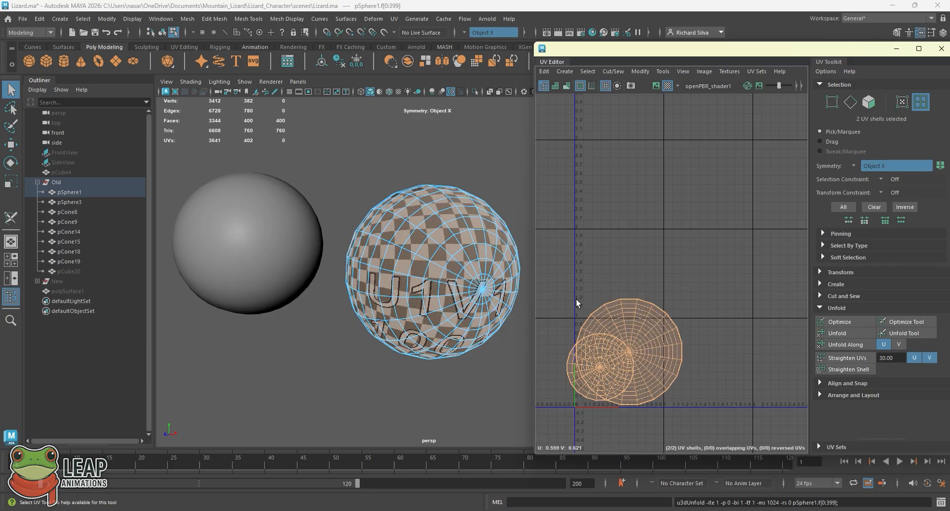
pyautogui.click(648, 329)
pyautogui.press('w')
pyautogui.moveTo(629, 353); pyautogui.dragTo(689, 329)
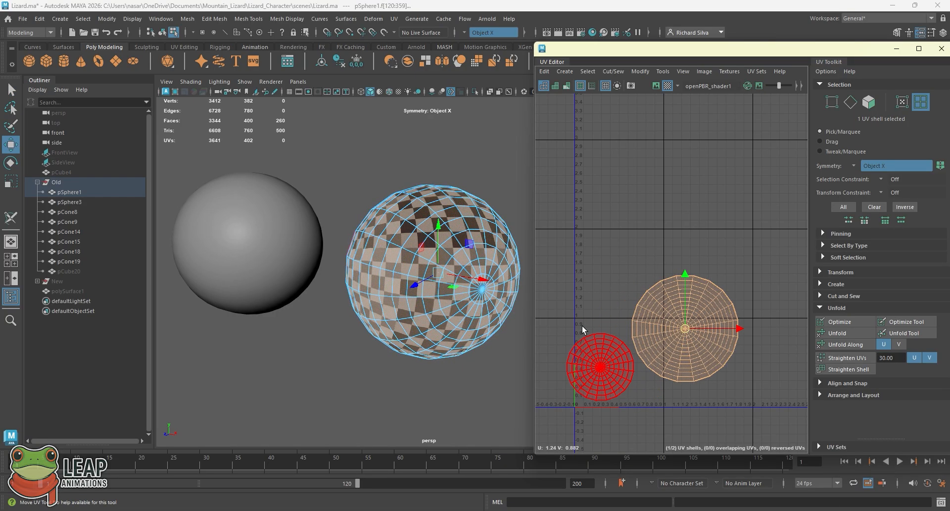
pyautogui.keyDown('alt'); pyautogui.moveTo(450, 277); pyautogui.dragTo(430, 252); pyautogui.keyUp('alt')
pyautogui.press('q')
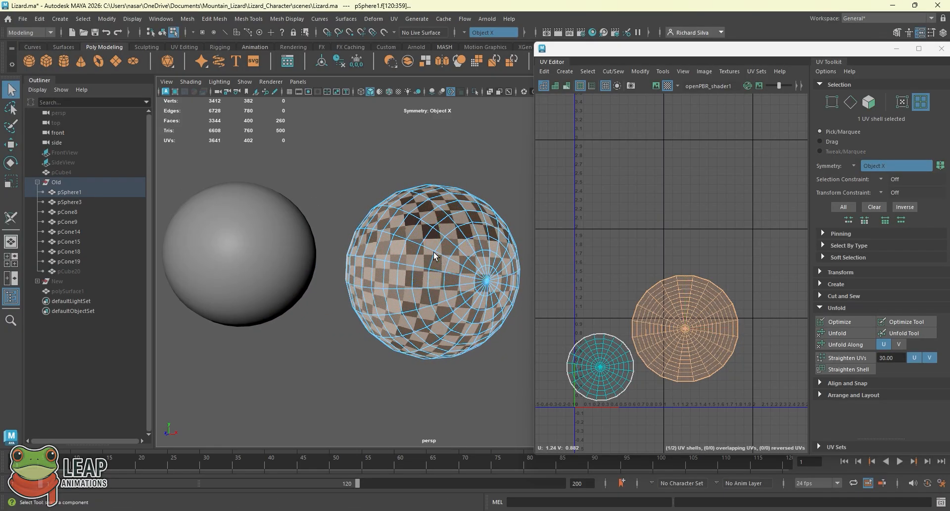
pyautogui.moveTo(431, 253); pyautogui.dragTo(461, 210, button='right')
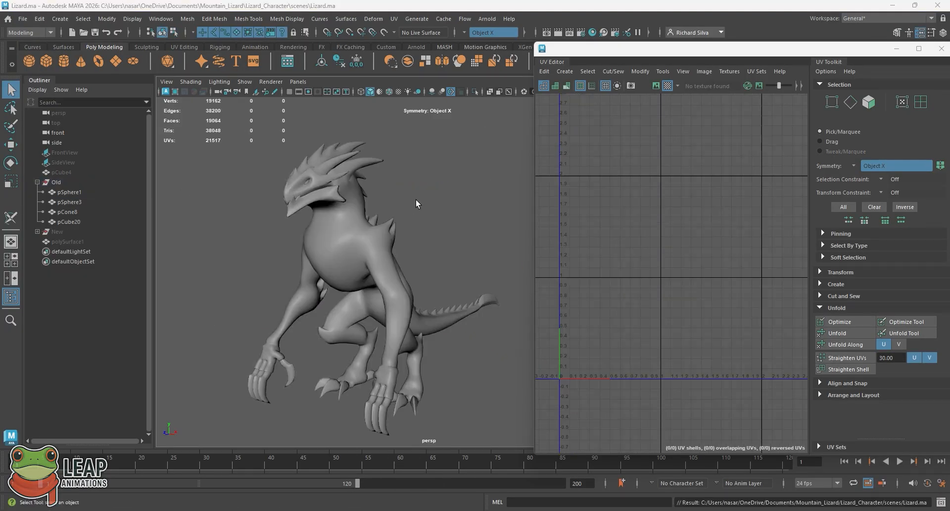
# Select the lizard body mesh pCube20 and examine its full UV layout in the UV Editor
pyautogui.keyDown('alt'); pyautogui.moveTo(415, 204); pyautogui.dragTo(365, 242); pyautogui.keyUp('alt')
pyautogui.click(365, 242)
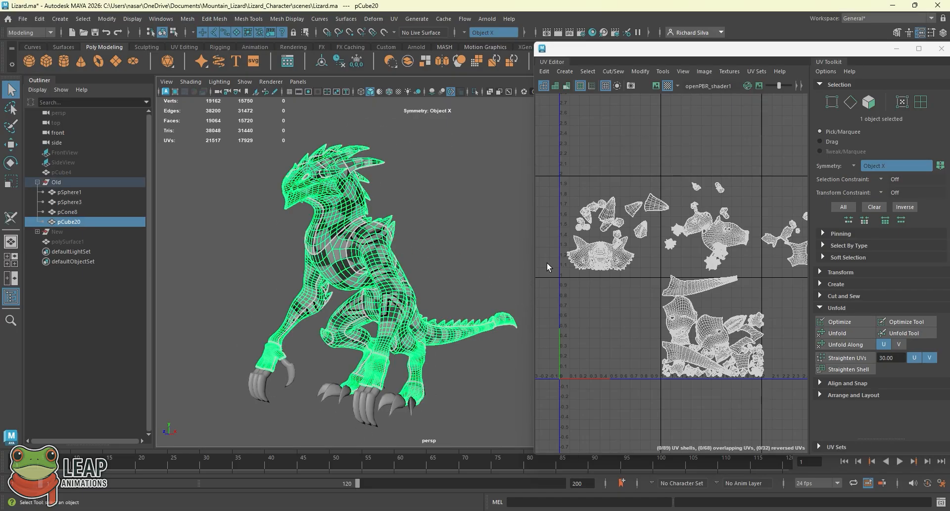
pyautogui.scroll(-2, 702, 268)
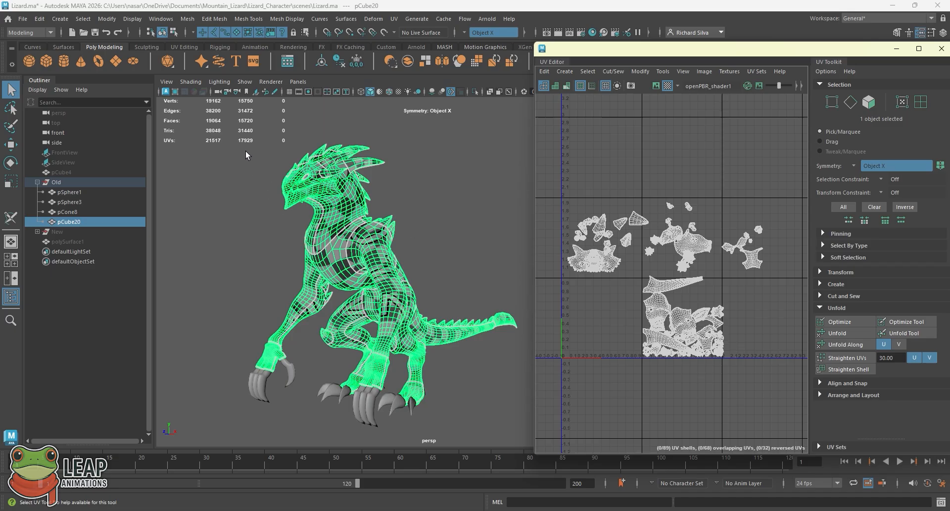
# Select the lizard's four meshes pSphere1, pSphere3, pCone8 and pCube20, and examine their combined UVs in the UV Editor
pyautogui.moveTo(234, 145); pyautogui.dragTo(518, 426)
pyautogui.keyDown('alt'); pyautogui.moveTo(351, 311); pyautogui.dragTo(384, 348); pyautogui.keyUp('alt')
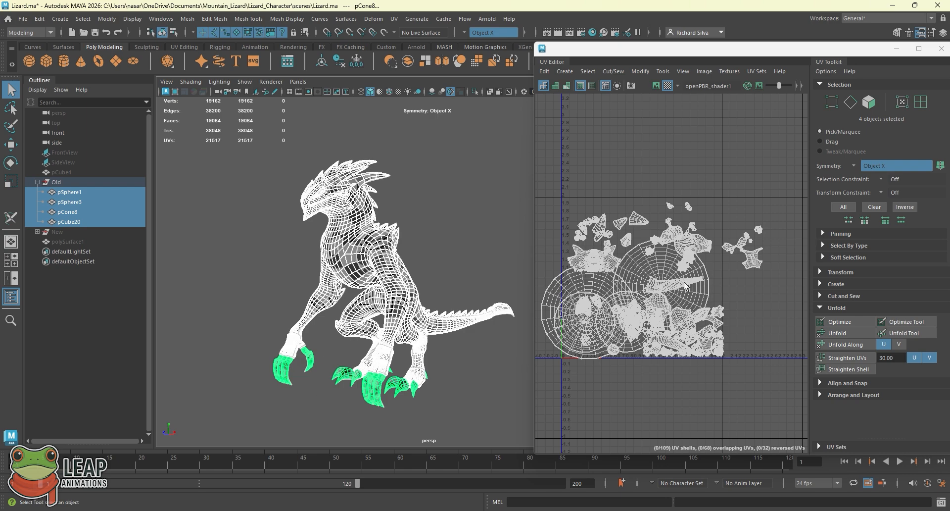
pyautogui.keyDown('alt'); pyautogui.moveTo(621, 256); pyautogui.dragTo(635, 276, button='middle'); pyautogui.keyUp('alt')
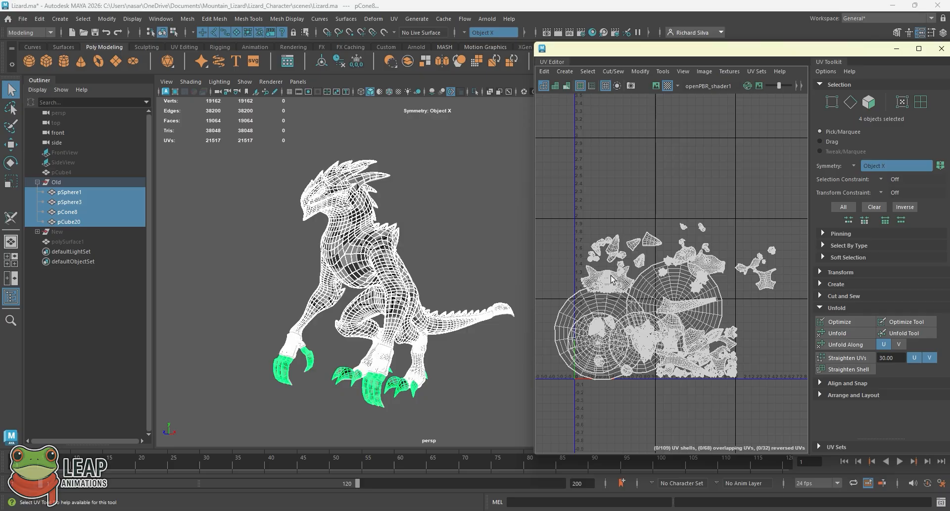
pyautogui.scroll(-1, 610, 279)
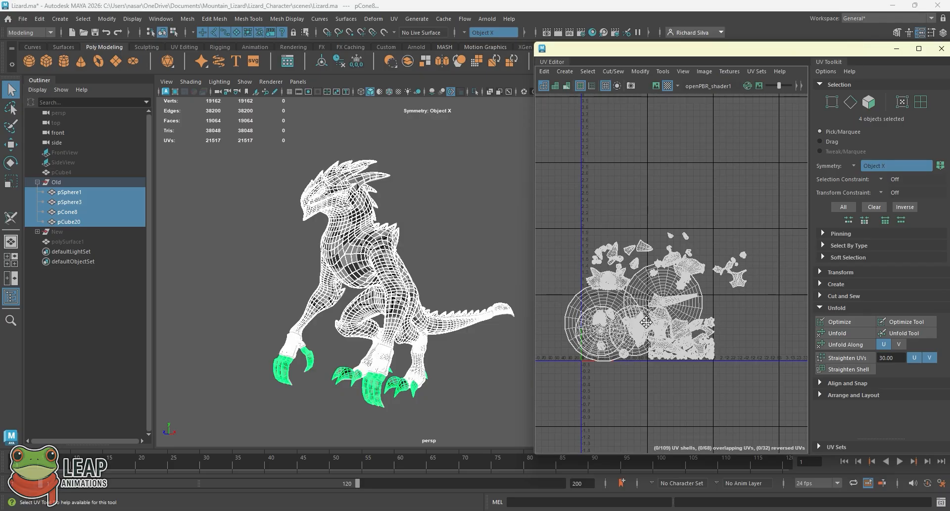
pyautogui.scroll(5, 672, 285)
pyautogui.keyDown('alt'); pyautogui.moveTo(646, 322); pyautogui.dragTo(618, 305, button='middle'); pyautogui.keyUp('alt')
pyautogui.scroll(-5, 618, 306)
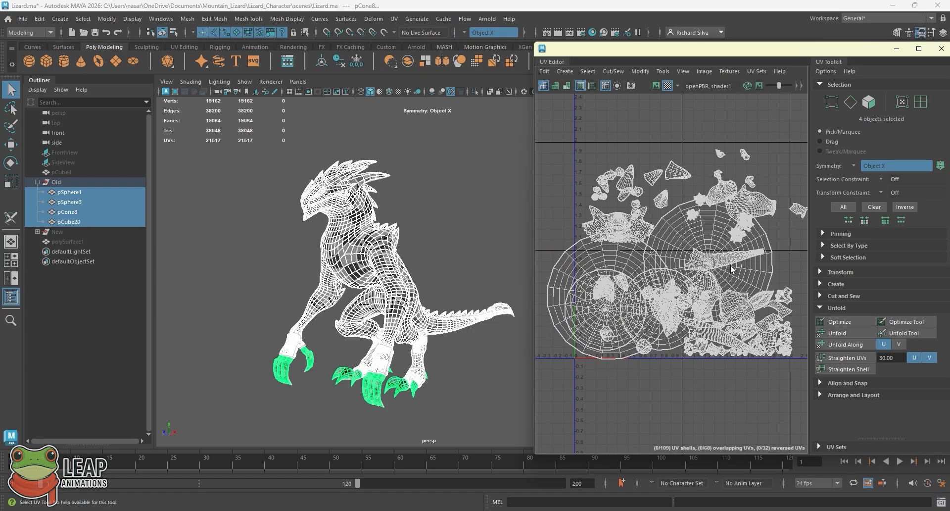
pyautogui.keyDown('alt'); pyautogui.moveTo(660, 257); pyautogui.dragTo(646, 259, button='middle'); pyautogui.keyUp('alt')
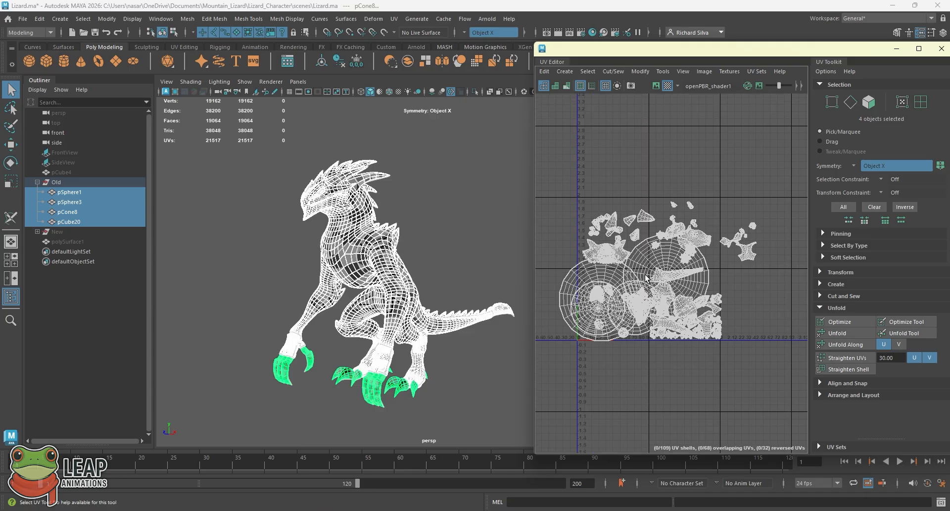
# Switch to UV Shell selection and select all the UV shells of the four lizard meshes
pyautogui.rightClick(656, 276)
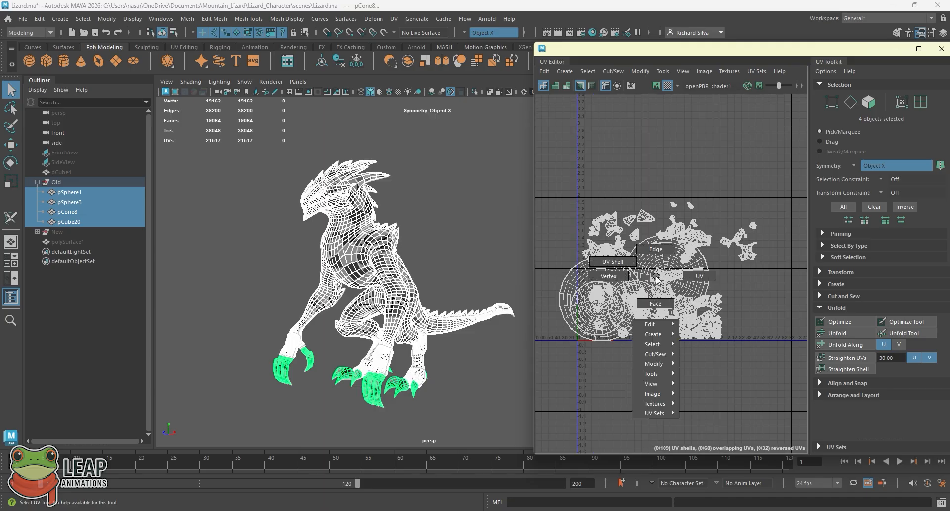
pyautogui.click(597, 268)
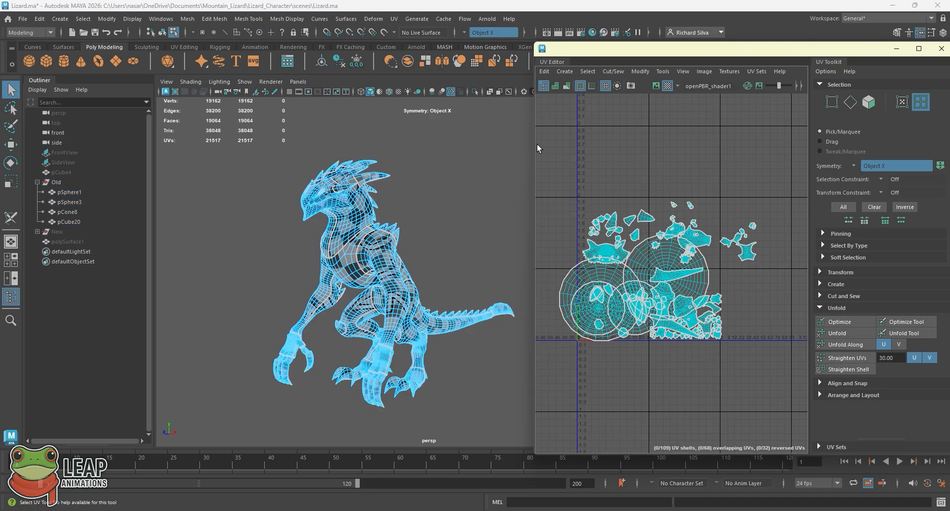
pyautogui.moveTo(541, 143); pyautogui.dragTo(806, 364)
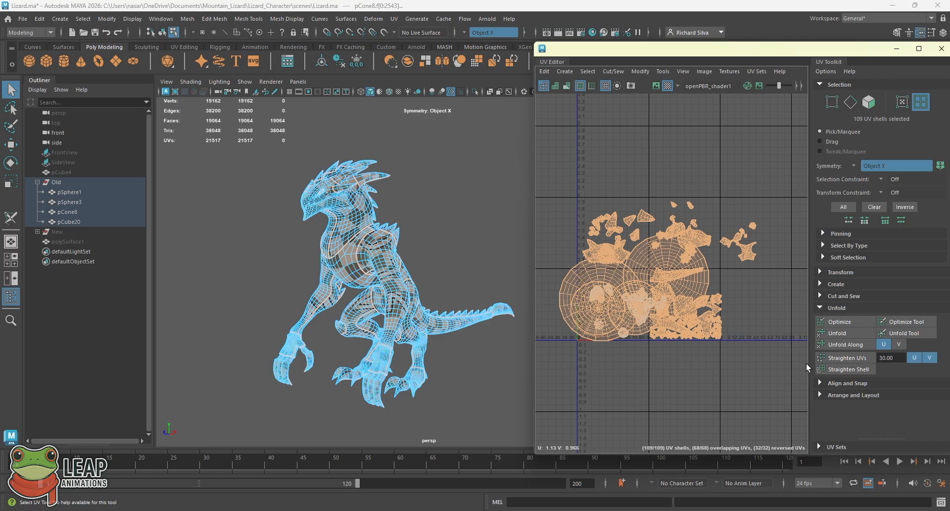
pyautogui.moveTo(64, 192); pyautogui.dragTo(85, 218)
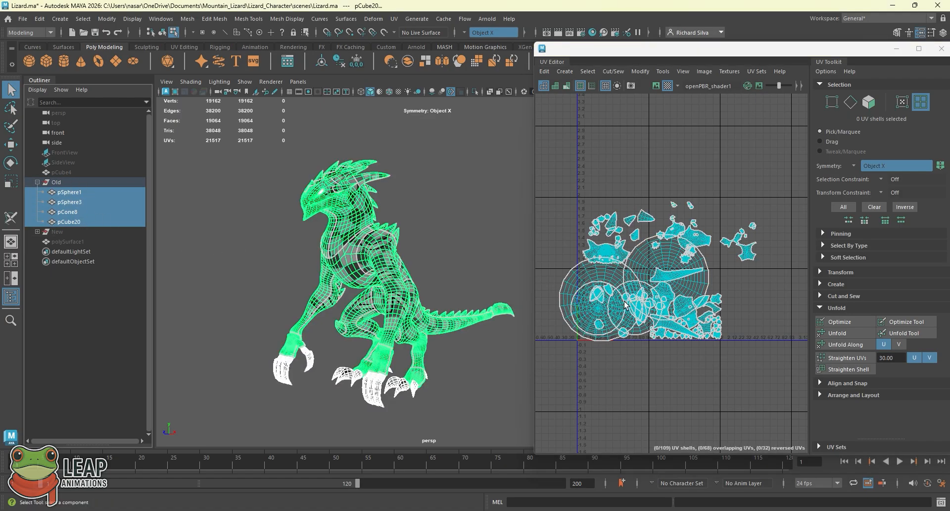
pyautogui.click(705, 284)
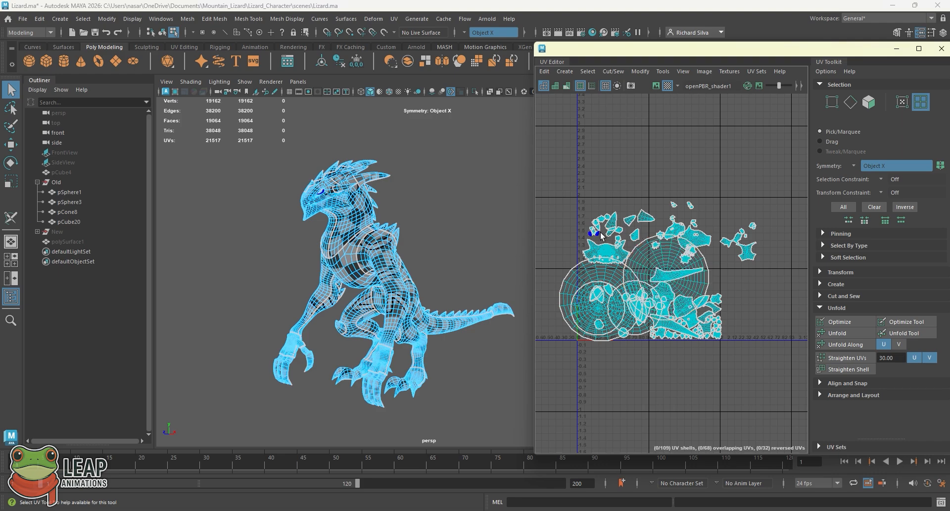
pyautogui.moveTo(633, 209); pyautogui.dragTo(694, 287)
pyautogui.click(582, 176)
pyautogui.moveTo(571, 198); pyautogui.dragTo(787, 368)
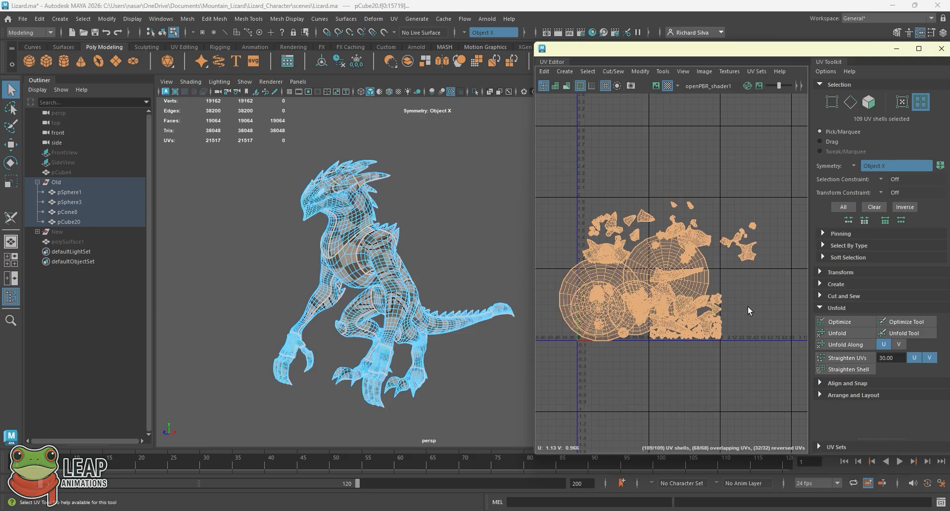
pyautogui.moveTo(550, 168); pyautogui.dragTo(789, 365)
# Examine the scale of the checker pattern across the lizard's head, chest, arms and legs
pyautogui.click(640, 71)
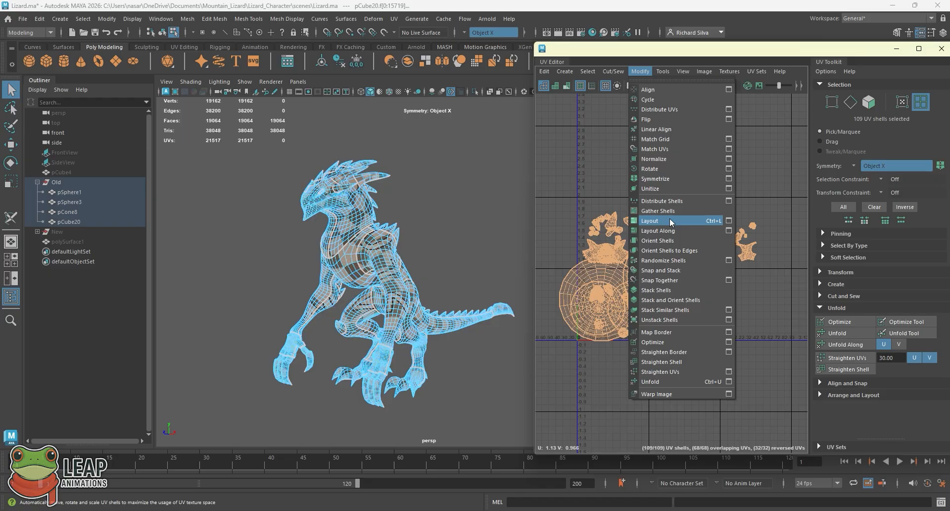
pyautogui.click(636, 220)
pyautogui.scroll(10, 398, 246)
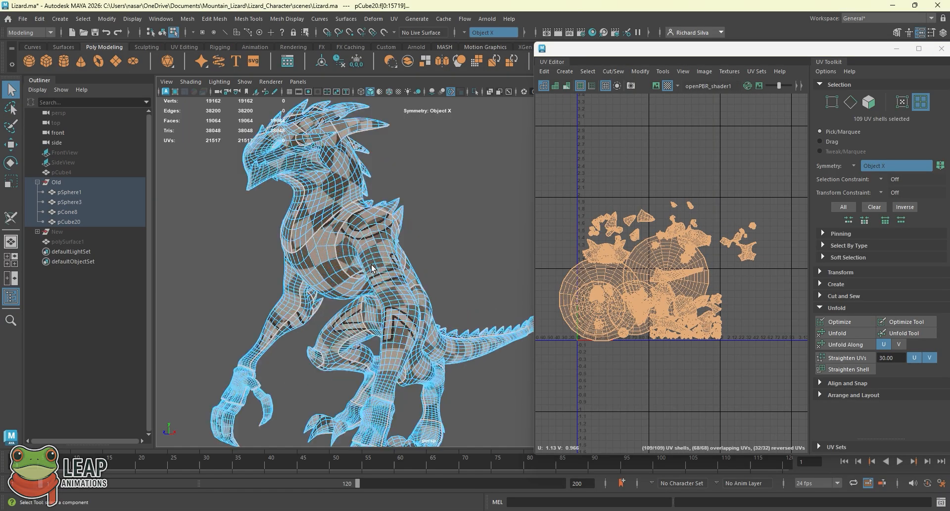
pyautogui.scroll(-5, 398, 246)
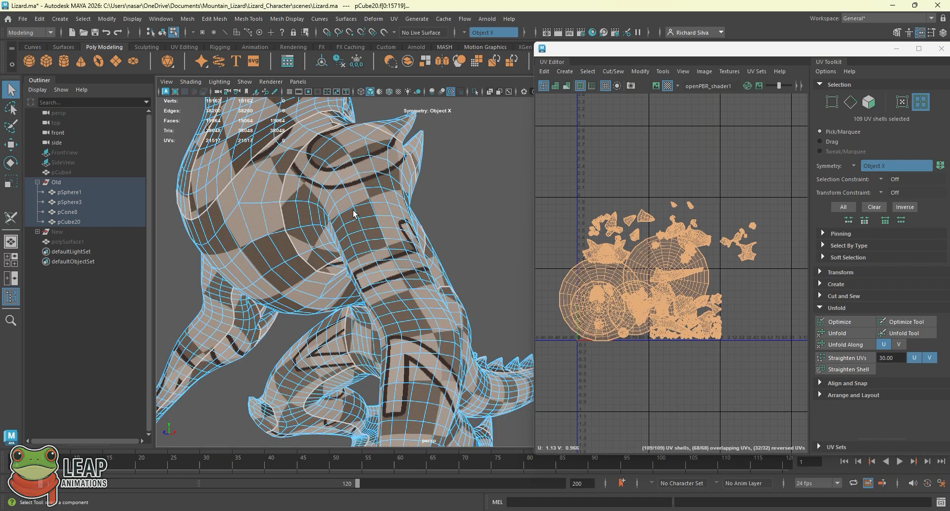
pyautogui.keyDown('alt'); pyautogui.moveTo(375, 229); pyautogui.dragTo(371, 315, button='middle'); pyautogui.keyUp('alt')
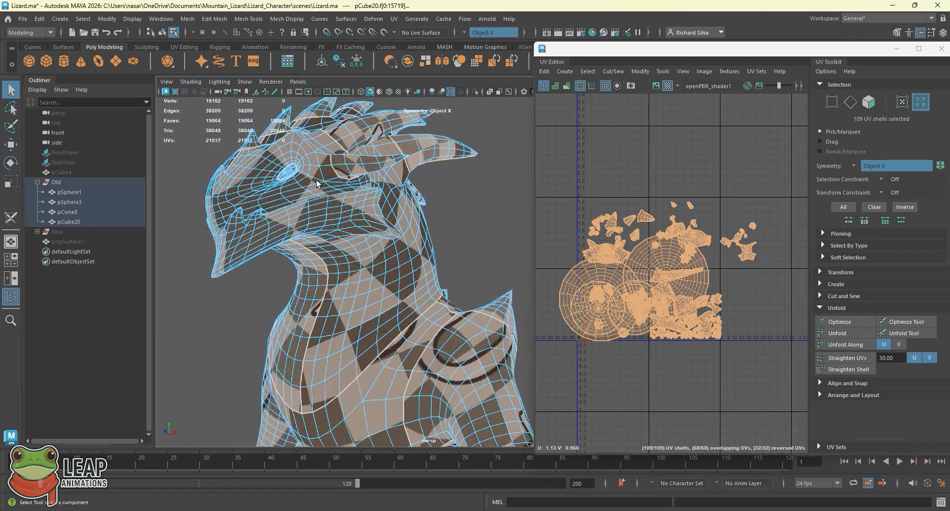
pyautogui.keyDown('alt'); pyautogui.moveTo(350, 168); pyautogui.dragTo(331, 174); pyautogui.keyUp('alt')
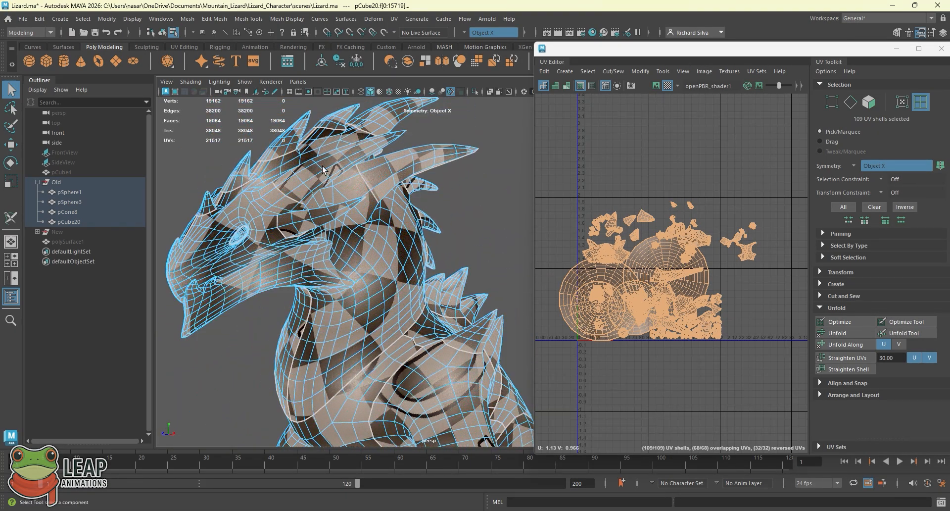
pyautogui.keyDown('alt'); pyautogui.moveTo(336, 175); pyautogui.dragTo(341, 144, button='middle'); pyautogui.keyUp('alt')
pyautogui.keyDown('alt'); pyautogui.moveTo(382, 252); pyautogui.dragTo(334, 160, button='middle'); pyautogui.keyUp('alt')
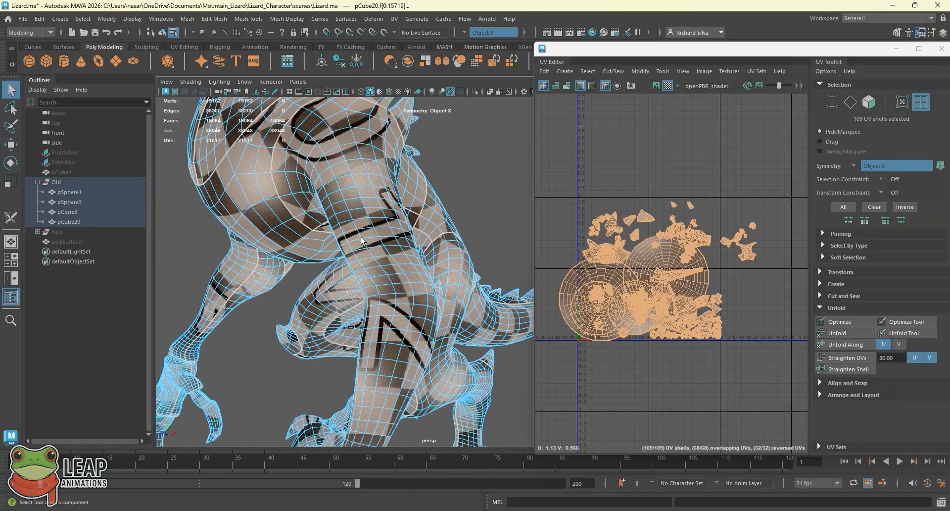
pyautogui.keyDown('alt'); pyautogui.moveTo(361, 237); pyautogui.dragTo(337, 188, button='middle'); pyautogui.keyUp('alt')
pyautogui.keyDown('alt'); pyautogui.moveTo(388, 229); pyautogui.dragTo(386, 209); pyautogui.keyUp('alt')
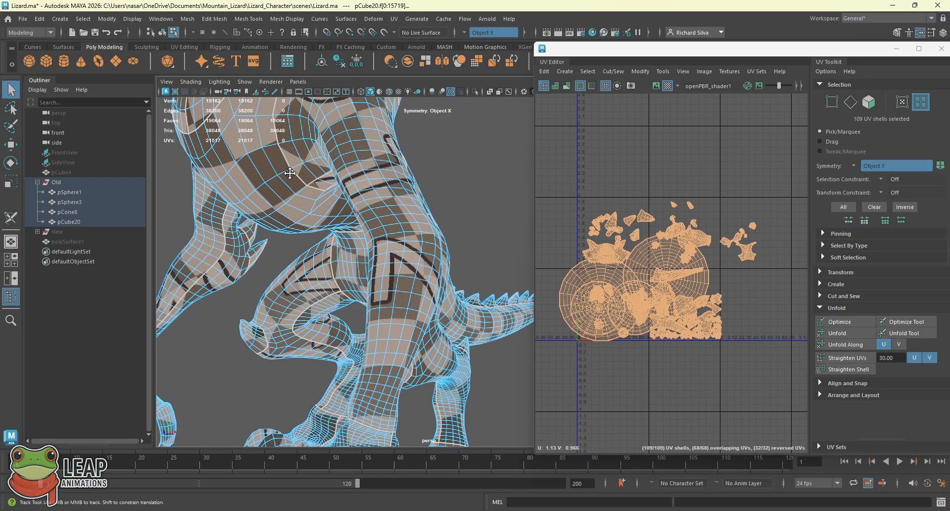
pyautogui.keyDown('alt'); pyautogui.moveTo(290, 173); pyautogui.dragTo(313, 238); pyautogui.keyUp('alt')
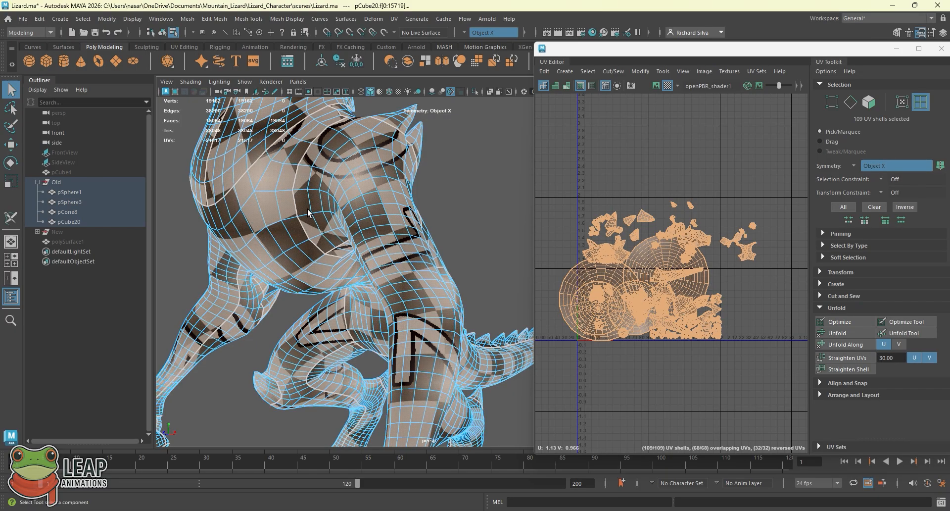
pyautogui.scroll(4, 313, 195)
pyautogui.scroll(-4, 347, 212)
# Reselect every UV shell of the four meshes and pack them together into the 0–1 UV tile with Layout
pyautogui.click(640, 72)
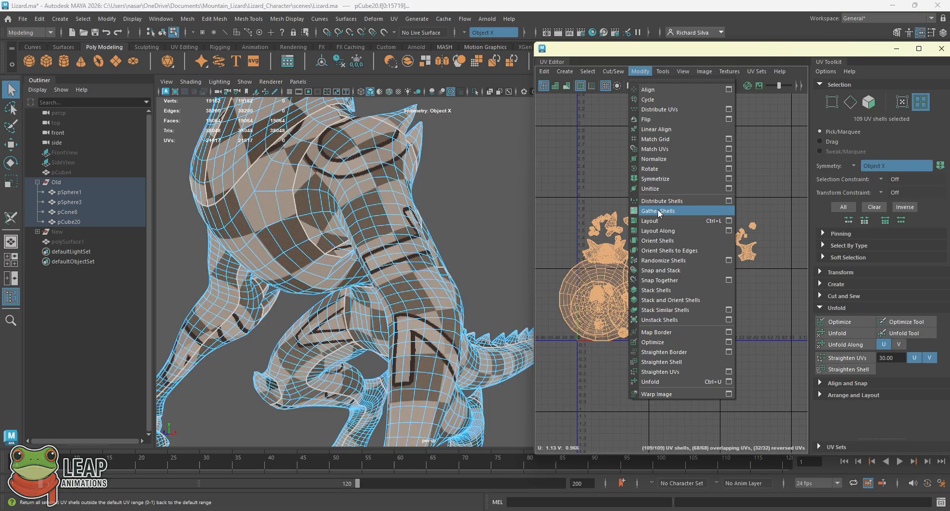
pyautogui.click(555, 188)
pyautogui.moveTo(541, 136); pyautogui.dragTo(818, 375)
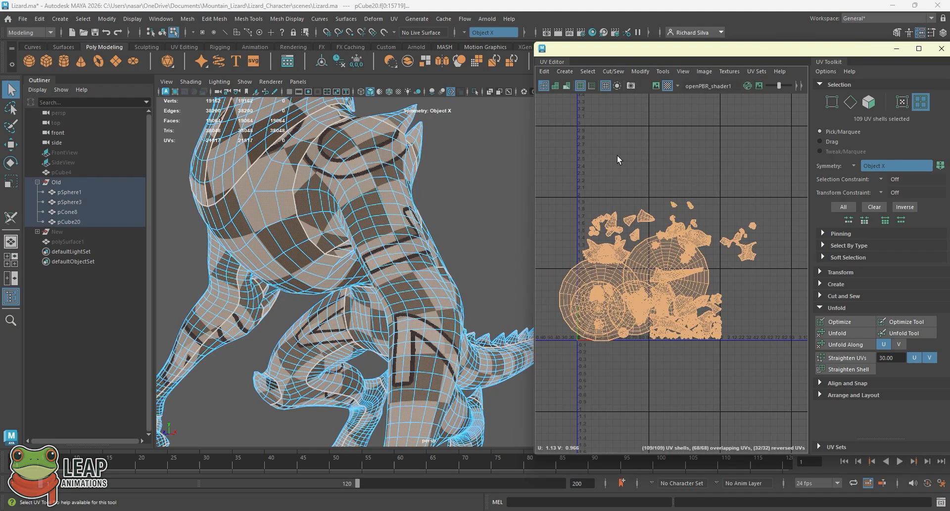
pyautogui.click(638, 72)
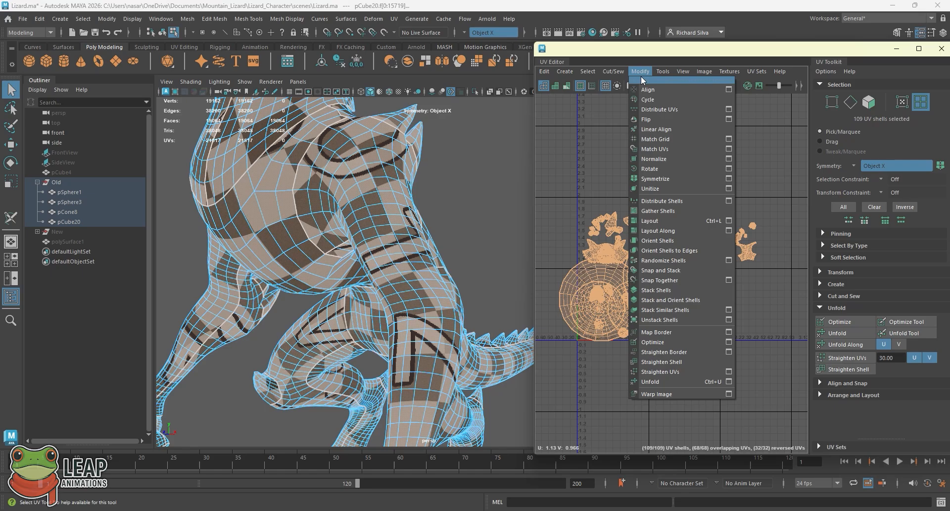
pyautogui.click(673, 220)
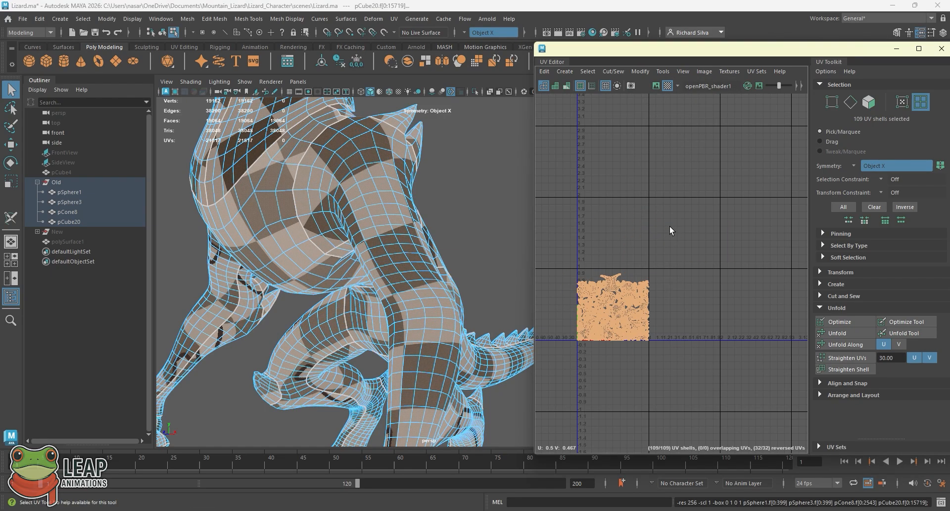
pyautogui.scroll(5, 623, 302)
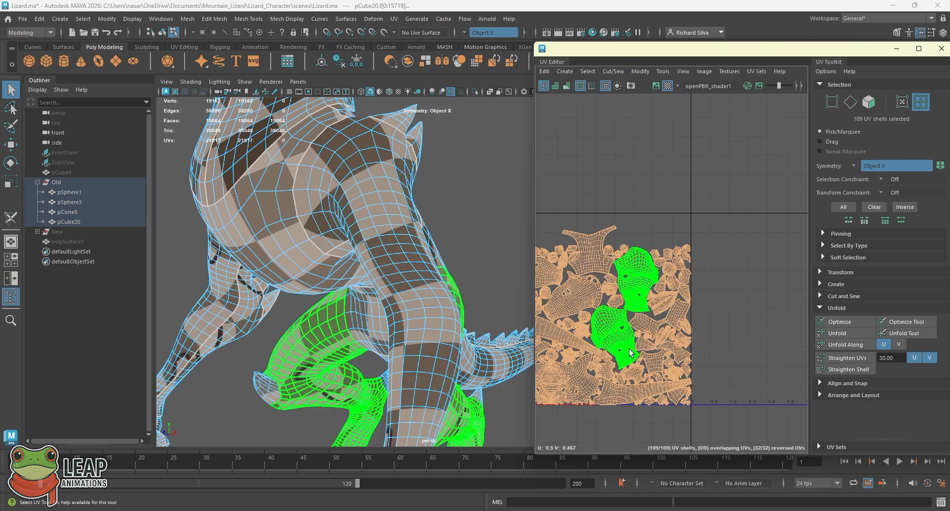
pyautogui.keyDown('alt'); pyautogui.moveTo(627, 355); pyautogui.dragTo(692, 322, button='middle'); pyautogui.keyUp('alt')
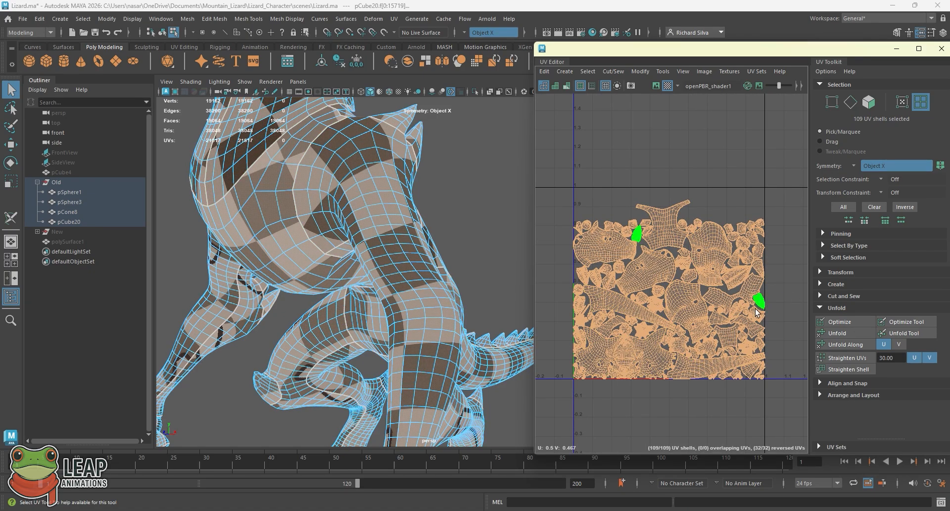
# Examine how evenly the checker pattern is scaled over the lizard's back, body, head and eye with the packed UV layout
pyautogui.keyDown('alt'); pyautogui.moveTo(345, 254); pyautogui.dragTo(381, 213); pyautogui.keyUp('alt')
pyautogui.keyDown('alt'); pyautogui.moveTo(367, 299); pyautogui.dragTo(403, 267); pyautogui.keyUp('alt')
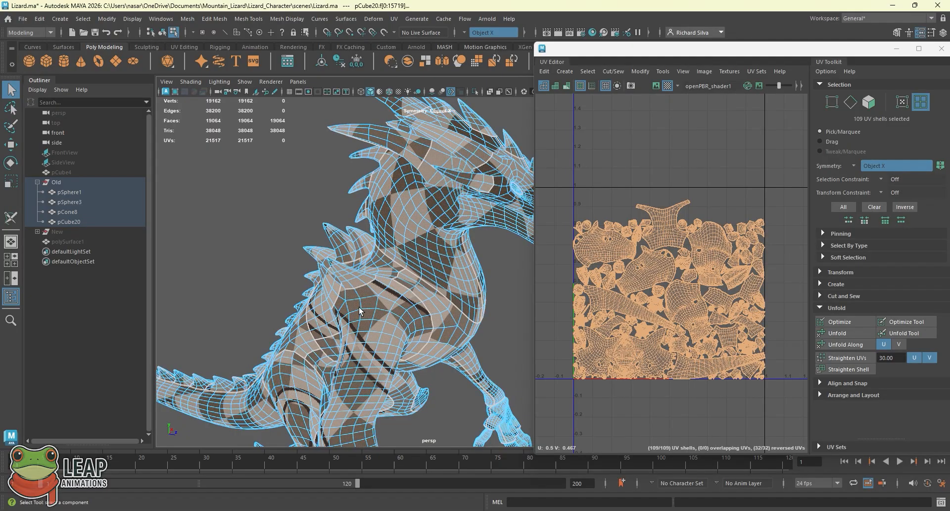
pyautogui.keyDown('alt'); pyautogui.moveTo(360, 311); pyautogui.dragTo(388, 270); pyautogui.keyUp('alt')
pyautogui.keyDown('alt'); pyautogui.moveTo(388, 270); pyautogui.dragTo(357, 256, button='right'); pyautogui.keyUp('alt')
pyautogui.keyDown('alt'); pyautogui.moveTo(358, 256); pyautogui.dragTo(343, 271, button='middle'); pyautogui.keyUp('alt')
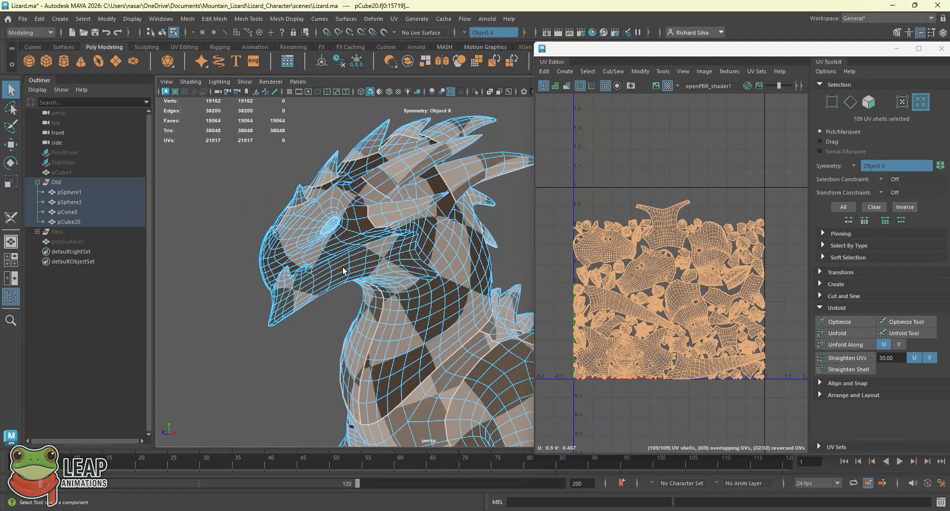
pyautogui.keyDown('alt'); pyautogui.moveTo(313, 232); pyautogui.dragTo(327, 218, button='right'); pyautogui.keyUp('alt')
pyautogui.keyDown('alt'); pyautogui.moveTo(327, 218); pyautogui.dragTo(352, 231, button='middle'); pyautogui.keyUp('alt')
pyautogui.keyDown('alt'); pyautogui.moveTo(353, 232); pyautogui.dragTo(381, 232, button='right'); pyautogui.keyUp('alt')
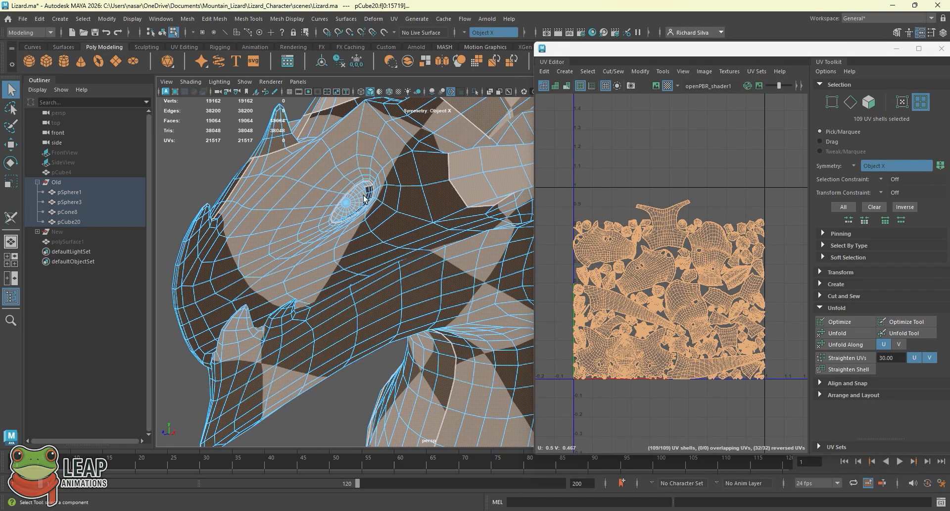
pyautogui.keyDown('alt'); pyautogui.moveTo(370, 203); pyautogui.dragTo(263, 200, button='middle'); pyautogui.keyUp('alt')
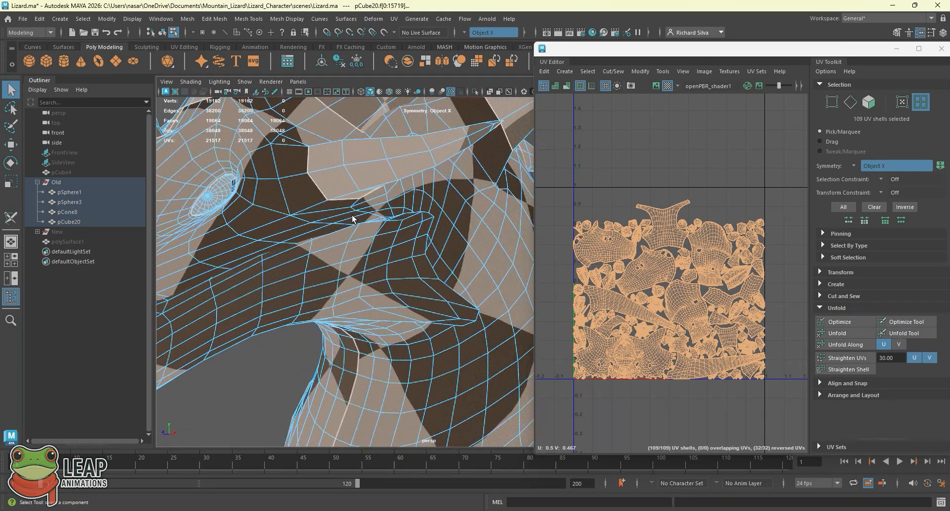
pyautogui.keyDown('alt'); pyautogui.moveTo(352, 218); pyautogui.dragTo(317, 175, button='right'); pyautogui.keyUp('alt')
pyautogui.keyDown('alt'); pyautogui.moveTo(396, 227); pyautogui.dragTo(361, 220, button='right'); pyautogui.keyUp('alt')
pyautogui.keyDown('alt'); pyautogui.moveTo(361, 220); pyautogui.dragTo(373, 226); pyautogui.keyUp('alt')
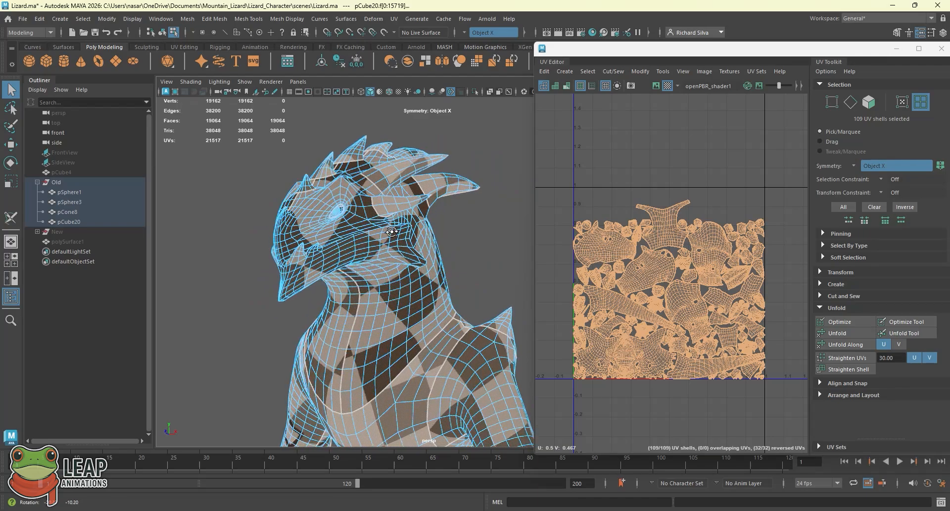
pyautogui.keyDown('alt'); pyautogui.moveTo(373, 227); pyautogui.dragTo(388, 230, button='right'); pyautogui.keyUp('alt')
pyautogui.moveTo(389, 234)
pyautogui.keyDown('alt'); pyautogui.mouseDown()
pyautogui.moveTo(397, 257)
pyautogui.moveTo(387, 250)
pyautogui.mouseUp(); pyautogui.keyUp('alt')
pyautogui.keyDown('alt'); pyautogui.moveTo(387, 250); pyautogui.dragTo(406, 266, button='middle'); pyautogui.keyUp('alt')
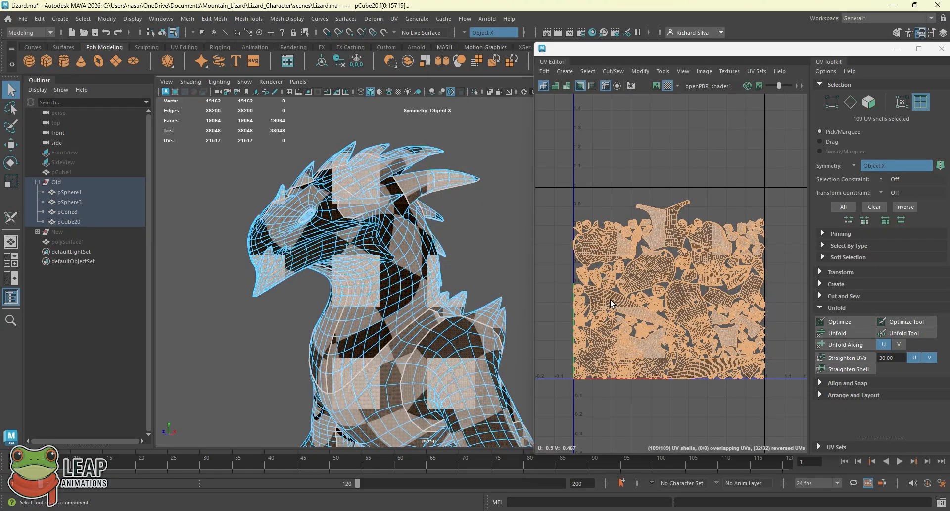
pyautogui.keyDown('alt'); pyautogui.moveTo(510, 243); pyautogui.dragTo(469, 240, button='right'); pyautogui.keyUp('alt')
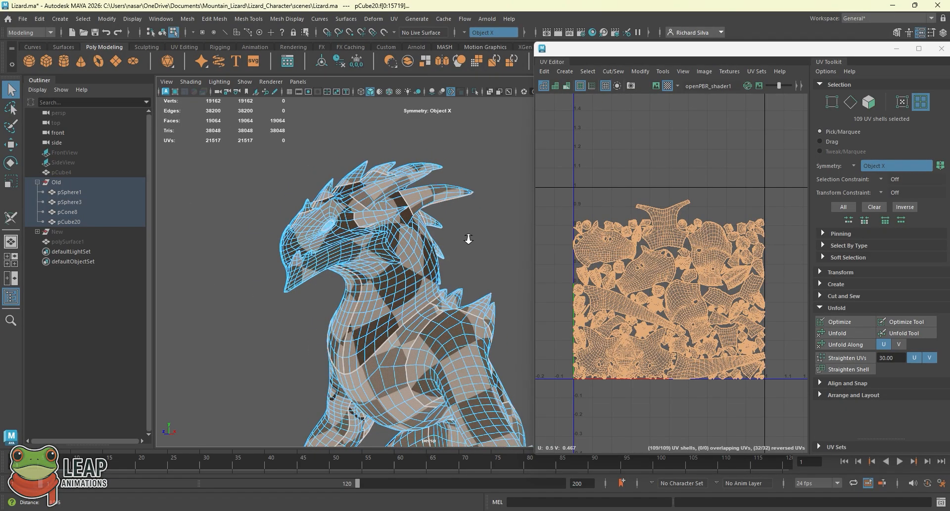
pyautogui.moveTo(469, 239)
pyautogui.keyDown('alt'); pyautogui.mouseDown(button='middle')
pyautogui.moveTo(465, 221)
pyautogui.moveTo(477, 233)
pyautogui.mouseUp(button='middle'); pyautogui.keyUp('alt')
pyautogui.keyDown('alt'); pyautogui.moveTo(477, 233); pyautogui.dragTo(504, 239, button='right'); pyautogui.keyUp('alt')
pyautogui.keyDown('alt'); pyautogui.moveTo(477, 245); pyautogui.dragTo(487, 247, button='middle'); pyautogui.keyUp('alt')
pyautogui.keyDown('alt'); pyautogui.moveTo(487, 247); pyautogui.dragTo(458, 225, button='right'); pyautogui.keyUp('alt')
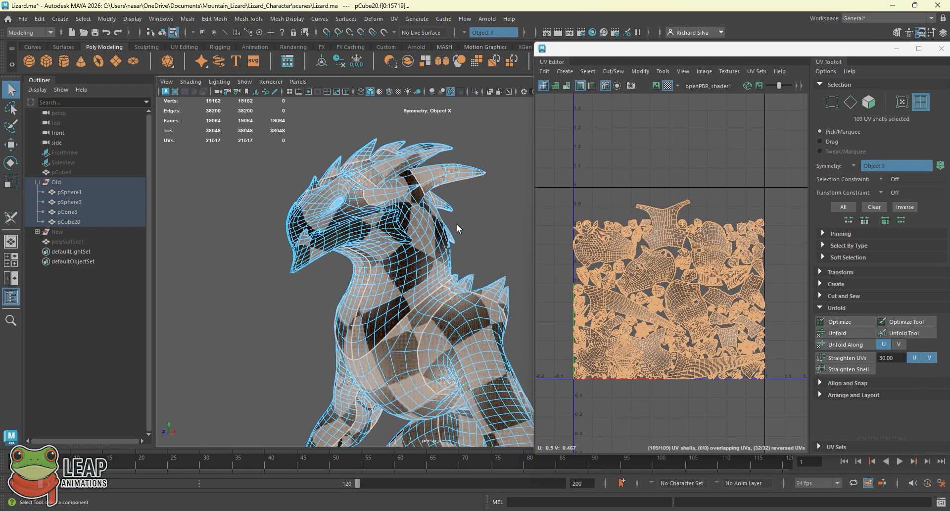
pyautogui.keyDown('alt'); pyautogui.moveTo(458, 224); pyautogui.dragTo(472, 235); pyautogui.keyUp('alt')
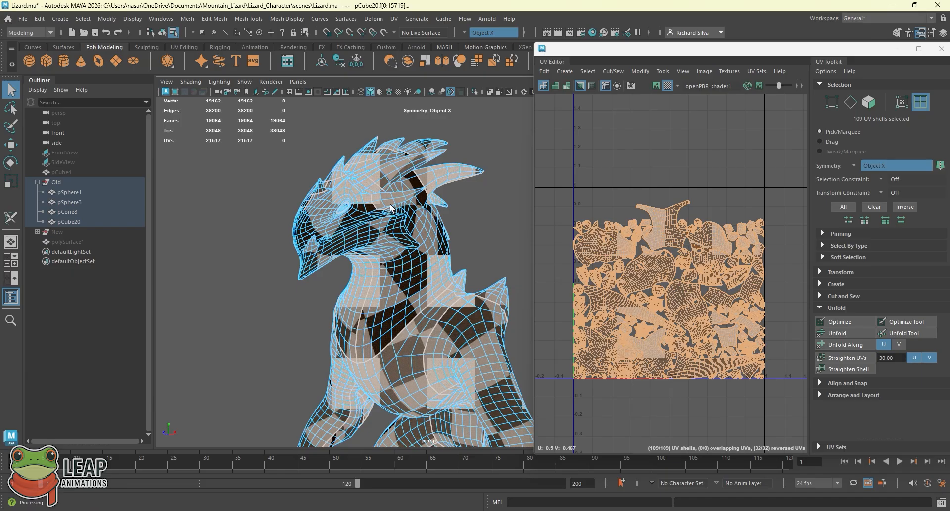
pyautogui.scroll(3, 598, 196)
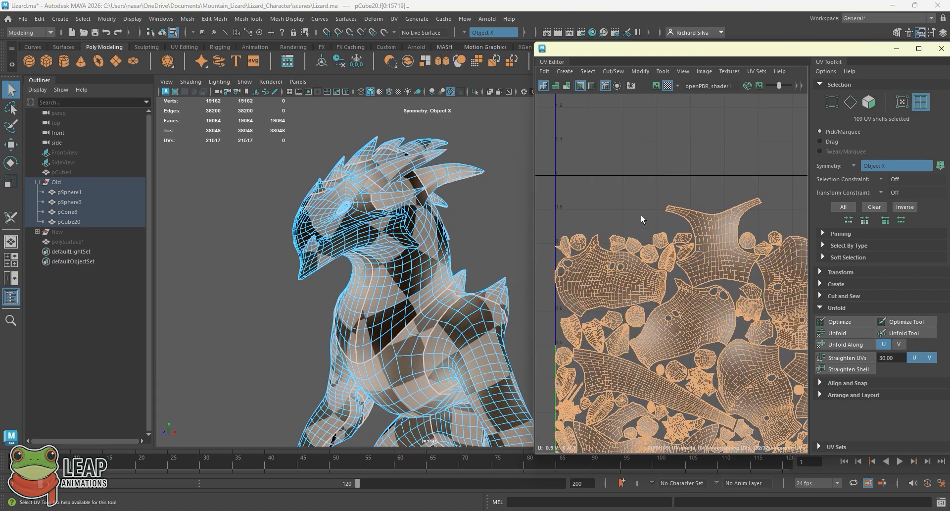
# Examine the packed UV layout for empty space and the checker pattern around the lizard's eye
pyautogui.keyDown('alt'); pyautogui.moveTo(665, 201); pyautogui.dragTo(561, 220, button='middle'); pyautogui.keyUp('alt')
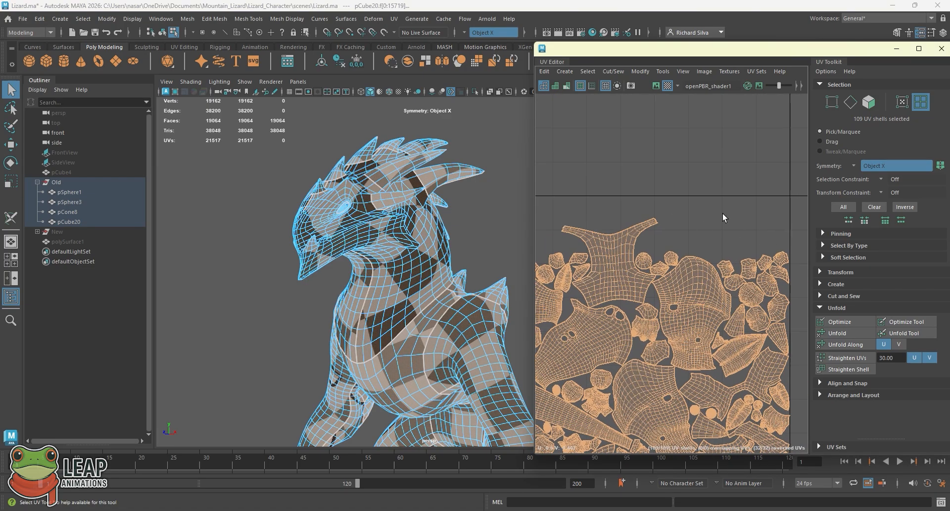
pyautogui.keyDown('alt'); pyautogui.moveTo(619, 217); pyautogui.dragTo(742, 196, button='middle'); pyautogui.keyUp('alt')
pyautogui.keyDown('alt'); pyautogui.moveTo(625, 201); pyautogui.dragTo(601, 150, button='middle'); pyautogui.keyUp('alt')
pyautogui.scroll(-2, 630, 161)
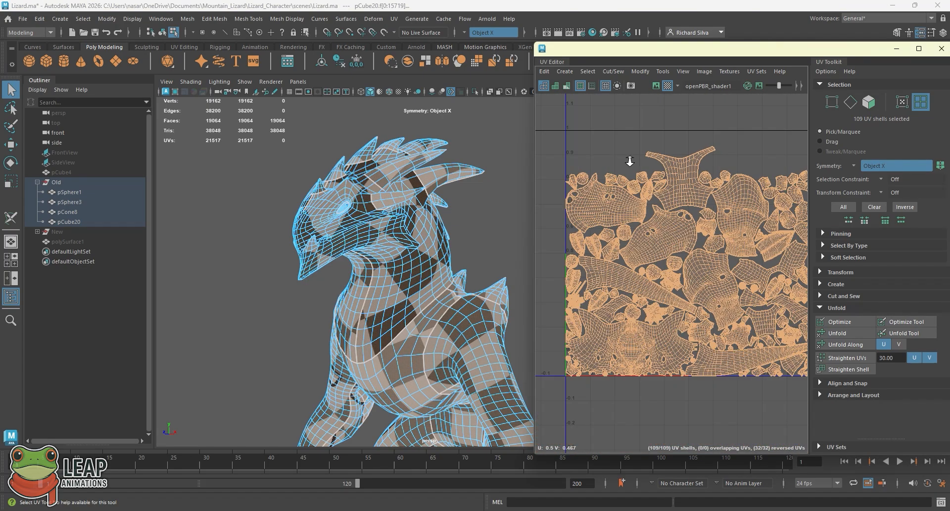
pyautogui.keyDown('alt'); pyautogui.moveTo(435, 213); pyautogui.dragTo(470, 249, button='middle'); pyautogui.keyUp('alt')
pyautogui.scroll(2, 469, 249)
pyautogui.scroll(3, 469, 250)
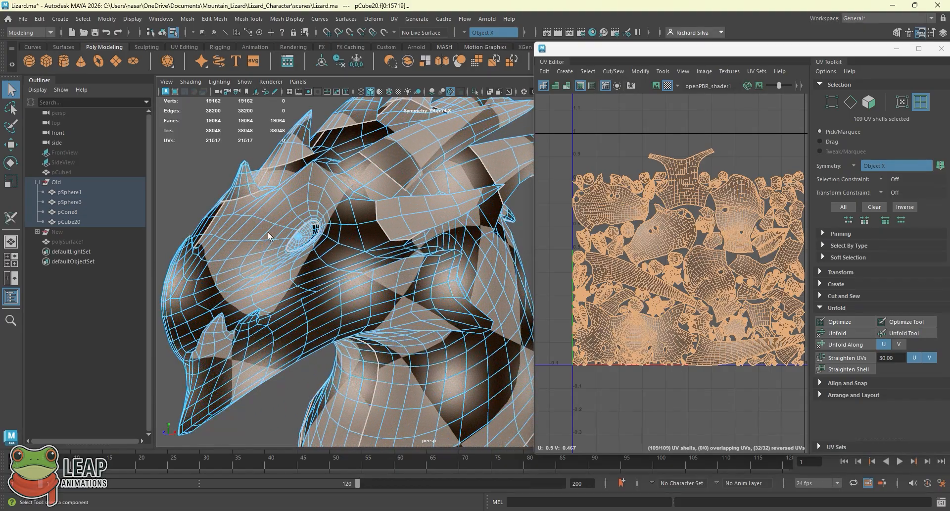
# Select the eye spheres, claws and body as whole meshes and switch them to UV Shell selection
pyautogui.moveTo(357, 219); pyautogui.dragTo(392, 212, button='right')
pyautogui.click(299, 237)
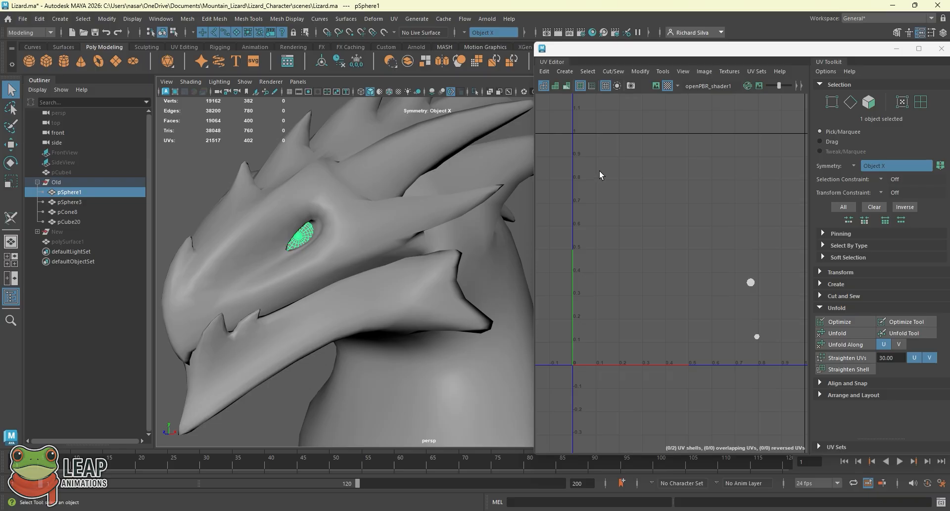
pyautogui.click(376, 235)
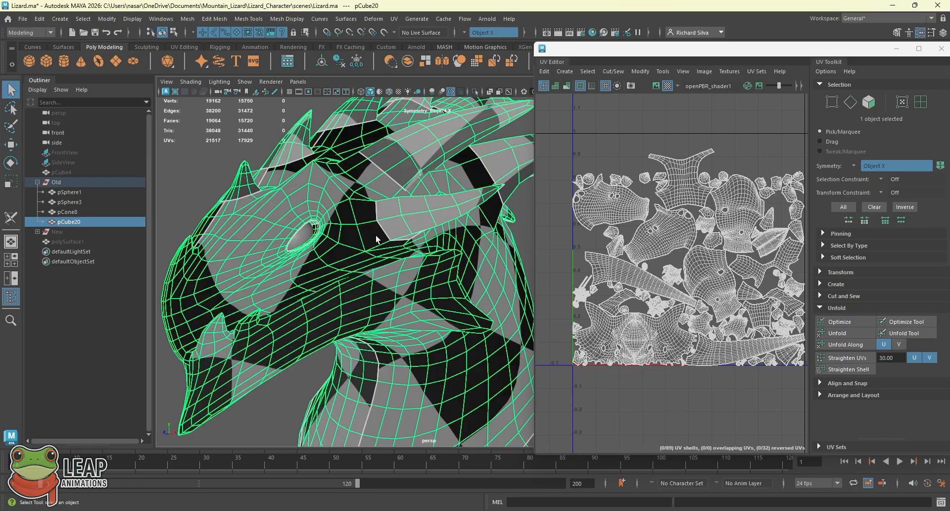
pyautogui.click(109, 191)
pyautogui.keyDown('shift'); pyautogui.click(93, 218); pyautogui.keyUp('shift')
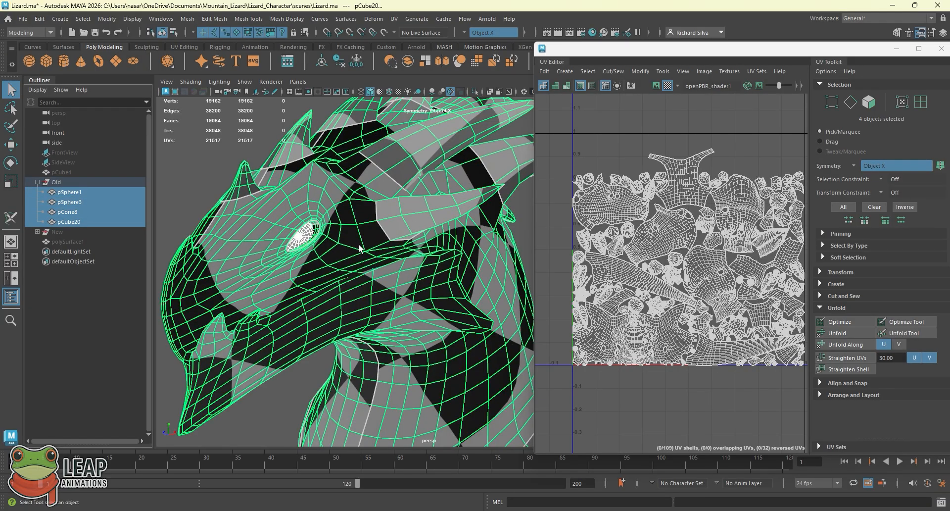
pyautogui.moveTo(667, 251); pyautogui.dragTo(643, 231, button='right')
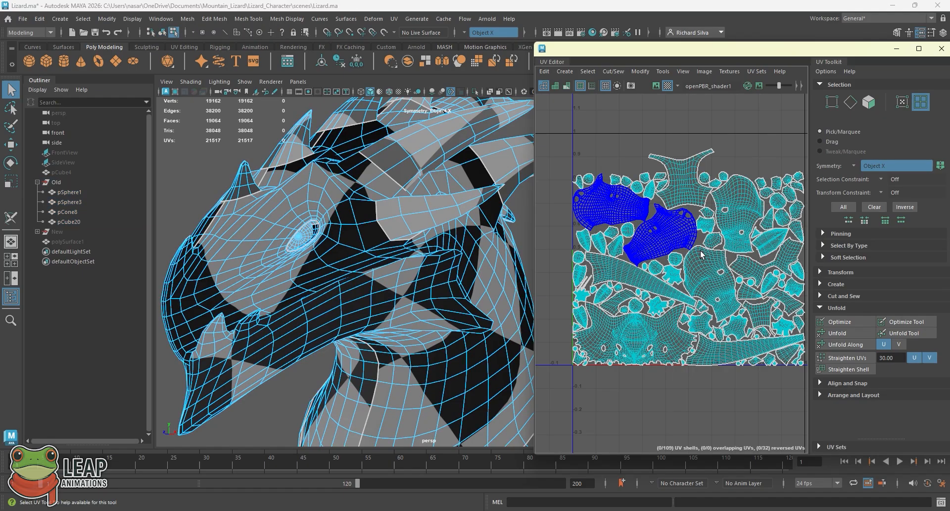
# Select the visible front UV shell of each of the two eye spheres
pyautogui.scroll(8, 372, 242)
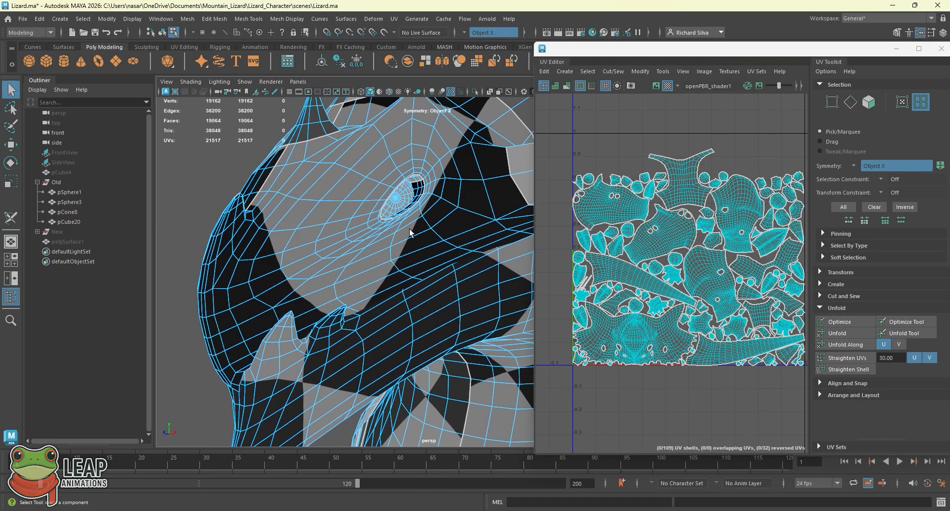
pyautogui.click(349, 185)
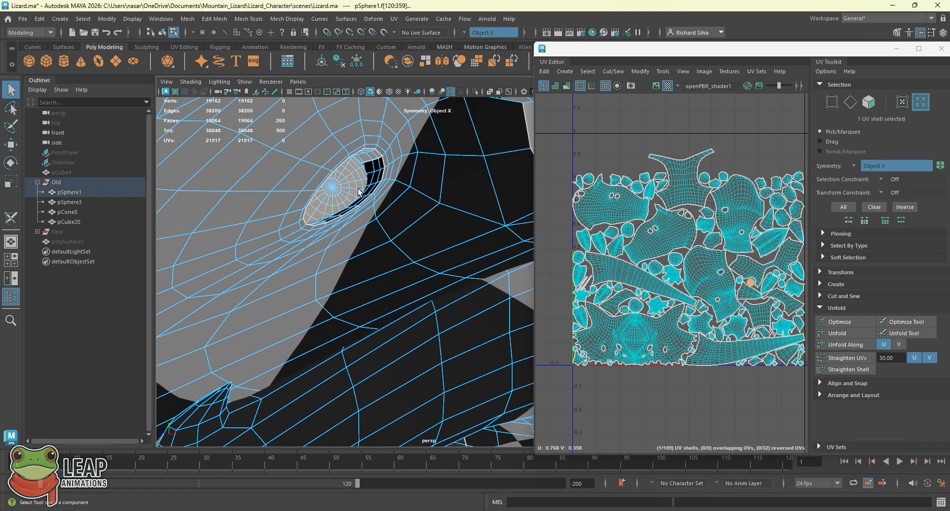
pyautogui.keyDown('alt'); pyautogui.moveTo(333, 193); pyautogui.dragTo(575, 234); pyautogui.keyUp('alt')
pyautogui.keyDown('shift'); pyautogui.click(461, 221); pyautogui.keyUp('shift')
pyautogui.scroll(-3, 618, 242)
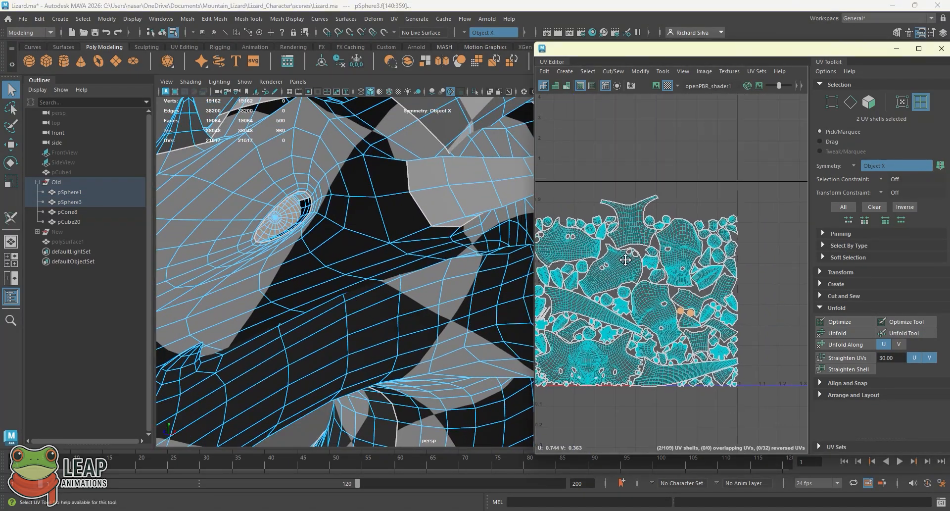
# Scale up the two eye shells and move them into the empty area at the top of the UV tile
pyautogui.keyDown('alt'); pyautogui.moveTo(675, 251); pyautogui.dragTo(647, 262, button='middle'); pyautogui.keyUp('alt')
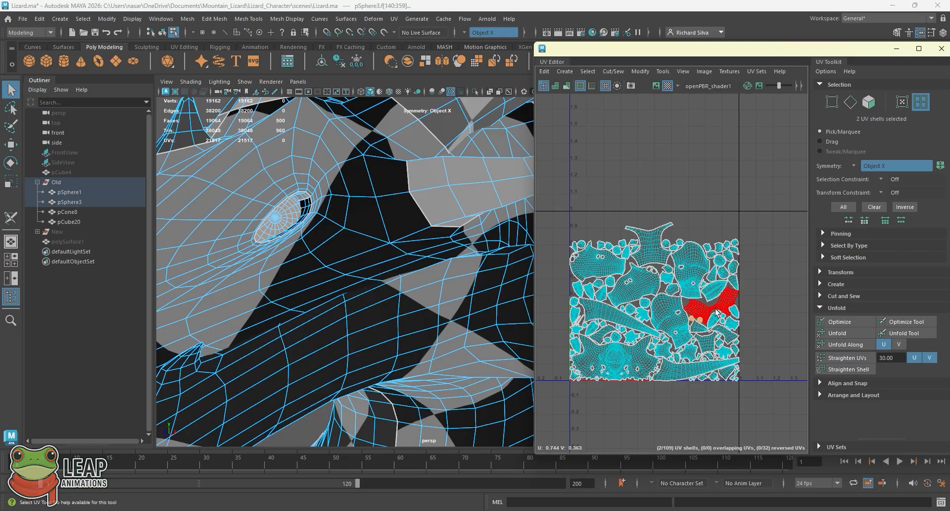
pyautogui.press('e')
pyautogui.press('r')
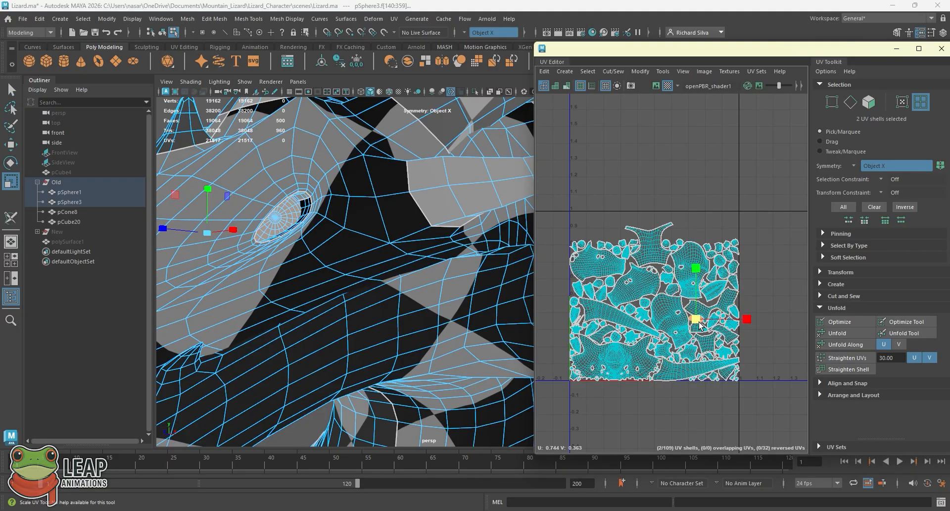
pyautogui.moveTo(700, 324); pyautogui.dragTo(667, 223)
pyautogui.press('w')
pyautogui.scroll(4, 681, 231)
pyautogui.press('r')
pyautogui.press('w')
pyautogui.press('r')
pyautogui.press('w')
pyautogui.scroll(-1, 668, 222)
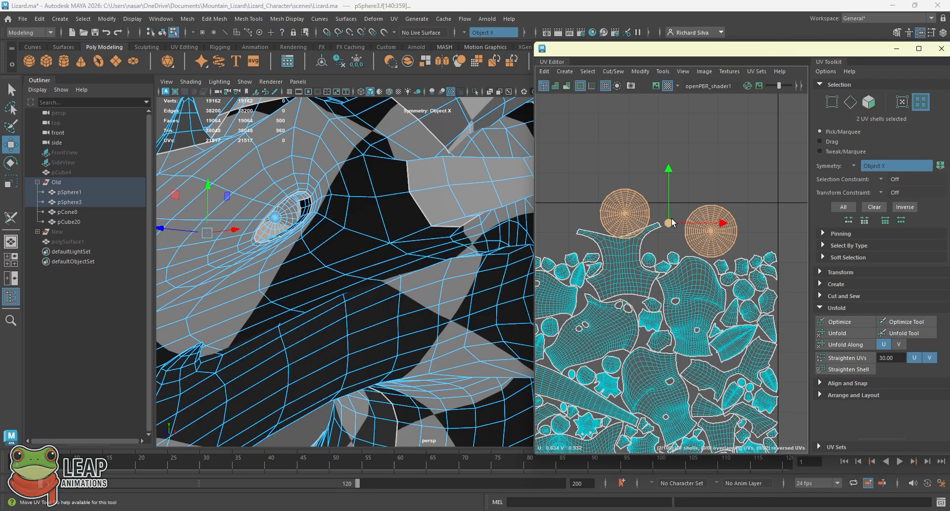
# Move one enlarged eye shell into the free upper-left corner of the UV tile, clear of the other shells
pyautogui.keyDown('alt'); pyautogui.moveTo(668, 223); pyautogui.dragTo(728, 221, button='middle'); pyautogui.keyUp('alt')
pyautogui.click(686, 210)
pyautogui.moveTo(687, 211); pyautogui.dragTo(585, 227)
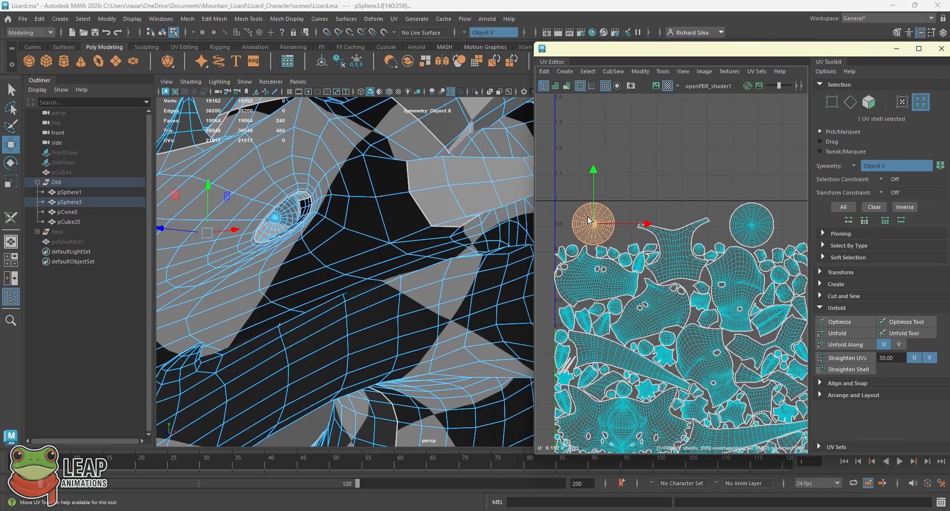
pyautogui.scroll(3, 587, 216)
pyautogui.moveTo(607, 230); pyautogui.dragTo(603, 225)
pyautogui.scroll(-5, 697, 215)
pyautogui.keyDown('alt'); pyautogui.moveTo(699, 190); pyautogui.dragTo(644, 197, button='middle'); pyautogui.keyUp('alt')
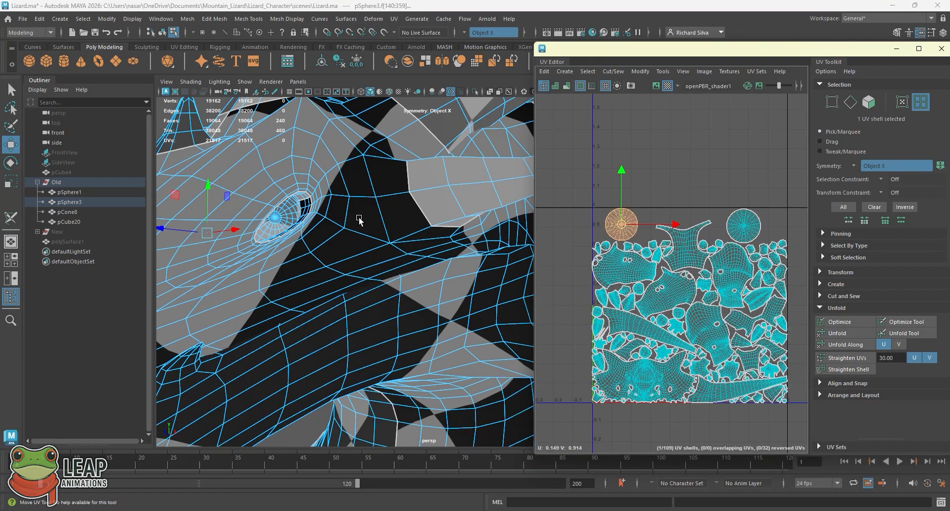
# Return to object selection and select all four lizard meshes together
pyautogui.keyDown('alt'); pyautogui.moveTo(359, 219); pyautogui.dragTo(269, 208, button='right'); pyautogui.keyUp('alt')
pyautogui.keyDown('alt'); pyautogui.moveTo(270, 208); pyautogui.dragTo(321, 206, button='middle'); pyautogui.keyUp('alt')
pyautogui.press('q')
pyautogui.moveTo(364, 215); pyautogui.dragTo(415, 190, button='right')
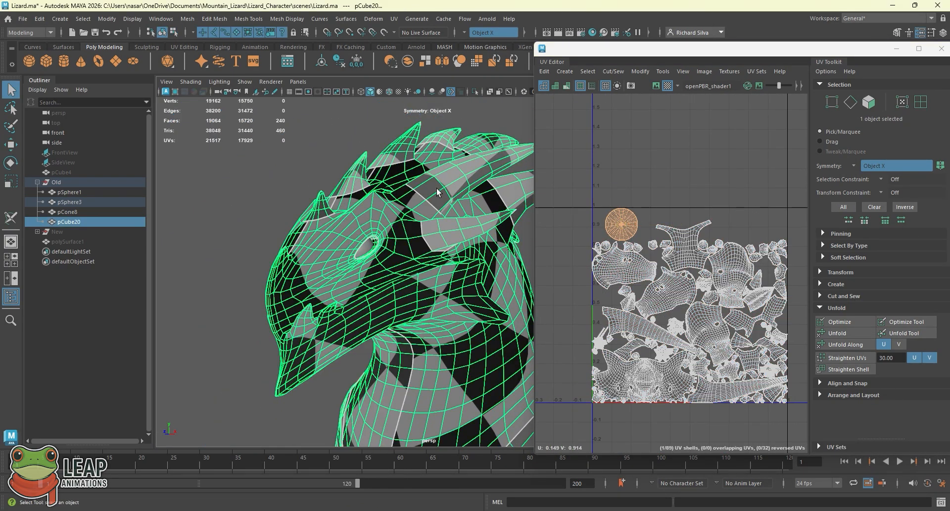
pyautogui.click(258, 181)
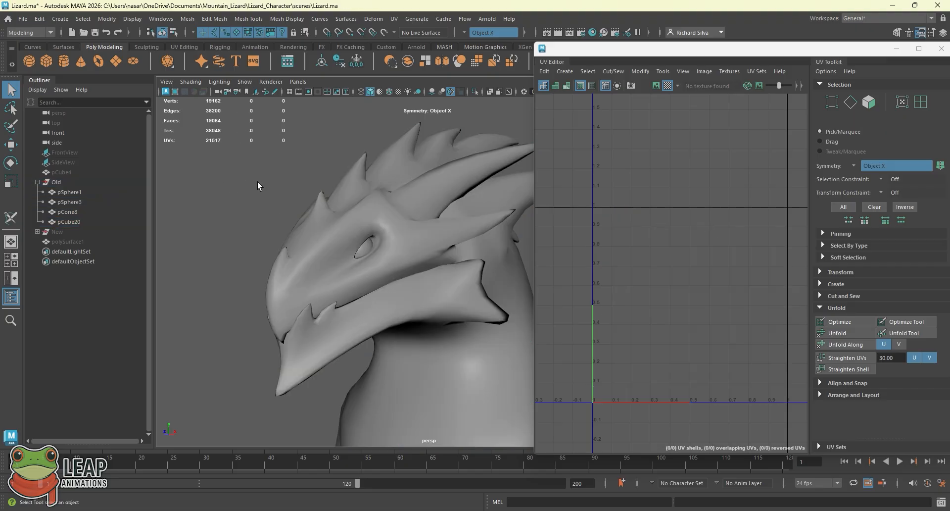
pyautogui.moveTo(263, 182); pyautogui.dragTo(380, 248)
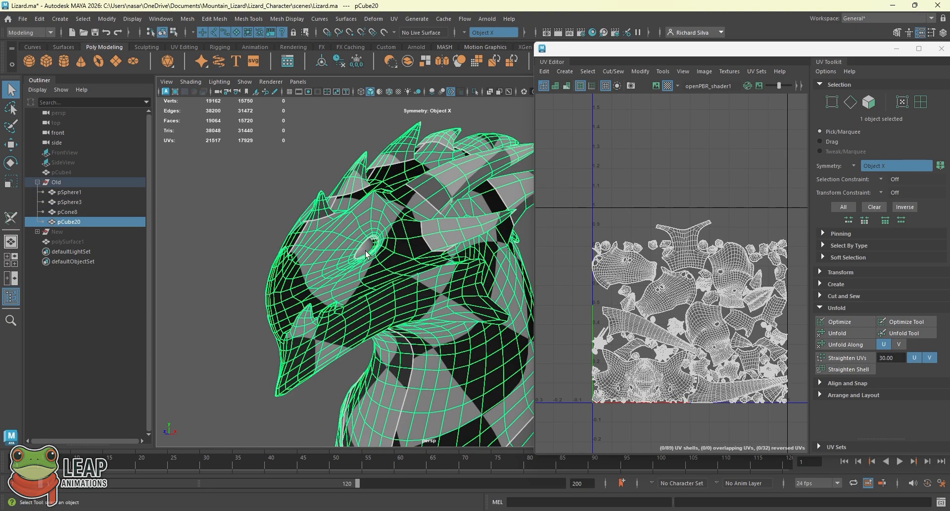
pyautogui.keyDown('alt'); pyautogui.moveTo(453, 251); pyautogui.dragTo(265, 207, button='right'); pyautogui.keyUp('alt')
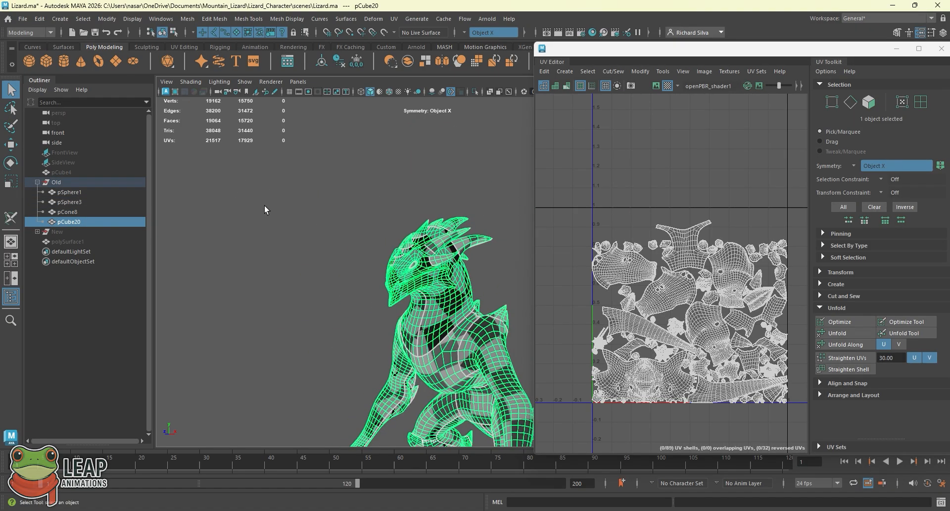
pyautogui.keyDown('alt'); pyautogui.moveTo(345, 231); pyautogui.dragTo(320, 178, button='middle'); pyautogui.keyUp('alt')
pyautogui.keyDown('alt'); pyautogui.moveTo(320, 178); pyautogui.dragTo(288, 198, button='right'); pyautogui.keyUp('alt')
pyautogui.moveTo(236, 163); pyautogui.dragTo(466, 358)
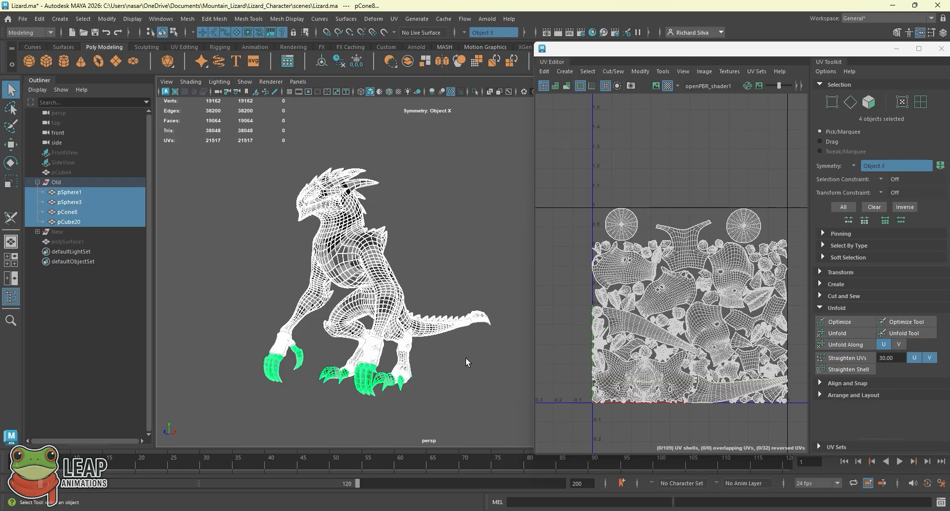
# Examine the complete UV layout with the enlarged eye shells and compare it with the lizard model
pyautogui.scroll(3, 670, 218)
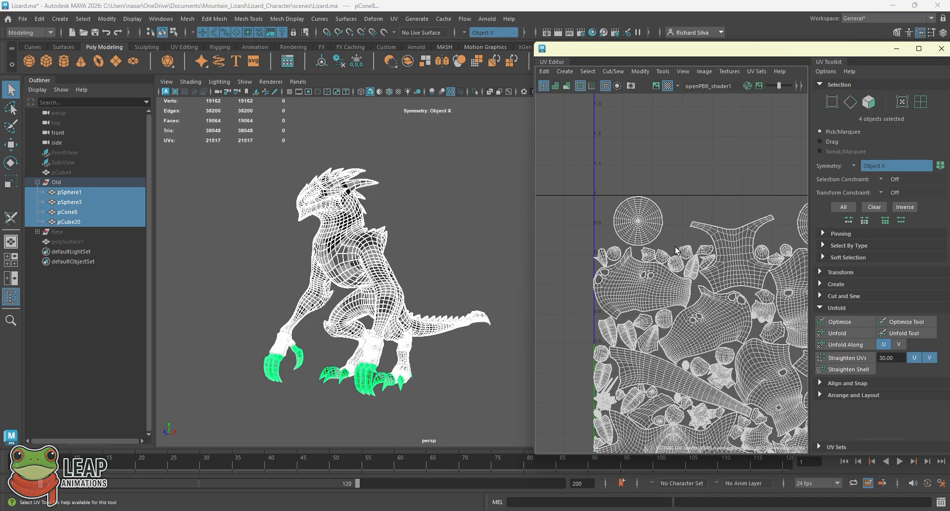
pyautogui.scroll(2, 663, 237)
pyautogui.scroll(-5, 733, 260)
pyautogui.keyDown('alt'); pyautogui.moveTo(745, 264); pyautogui.dragTo(653, 276, button='middle'); pyautogui.keyUp('alt')
pyautogui.scroll(3, 632, 246)
pyautogui.scroll(-5, 719, 280)
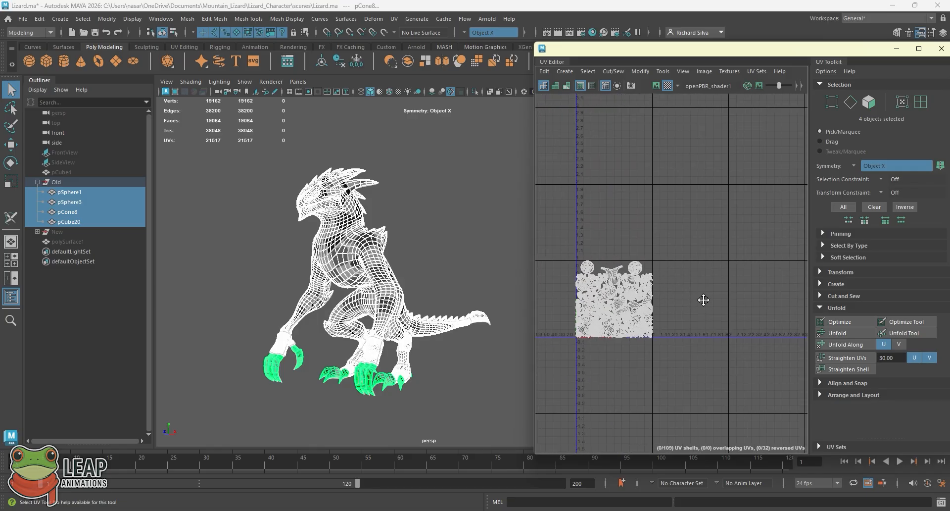
pyautogui.keyDown('alt'); pyautogui.moveTo(701, 299); pyautogui.dragTo(718, 309, button='middle'); pyautogui.keyUp('alt')
pyautogui.scroll(2, 658, 303)
pyautogui.scroll(3, 625, 322)
pyautogui.keyDown('alt'); pyautogui.moveTo(626, 321); pyautogui.dragTo(639, 285, button='middle'); pyautogui.keyUp('alt')
pyautogui.scroll(2, 638, 285)
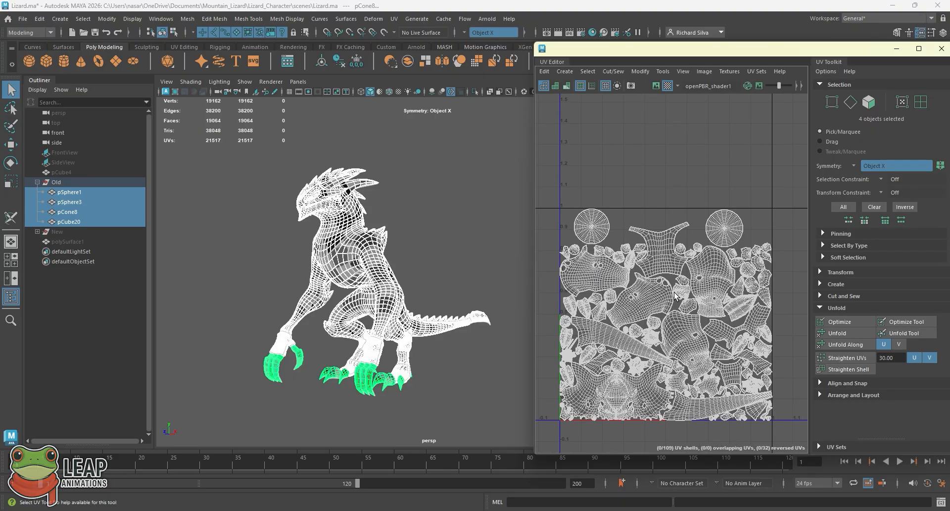
pyautogui.scroll(5, 403, 249)
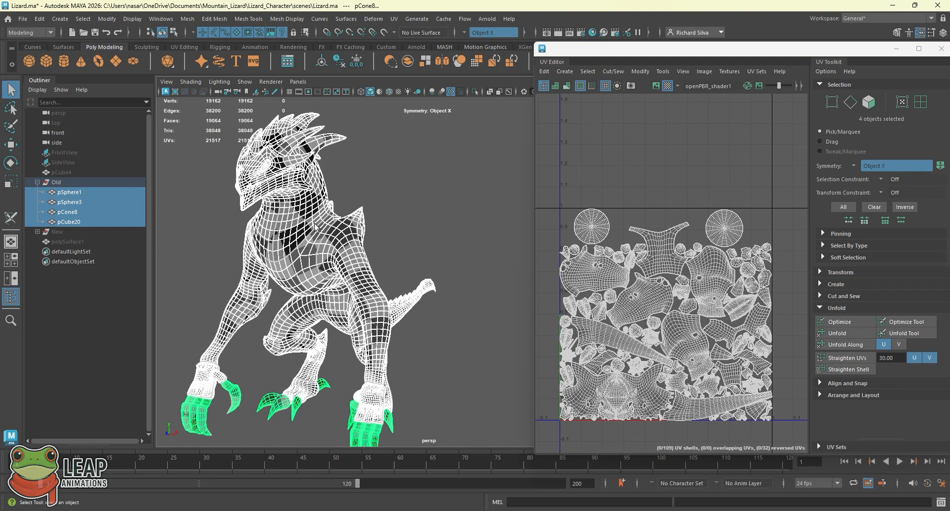
pyautogui.keyDown('alt'); pyautogui.moveTo(315, 227); pyautogui.dragTo(465, 267); pyautogui.keyUp('alt')
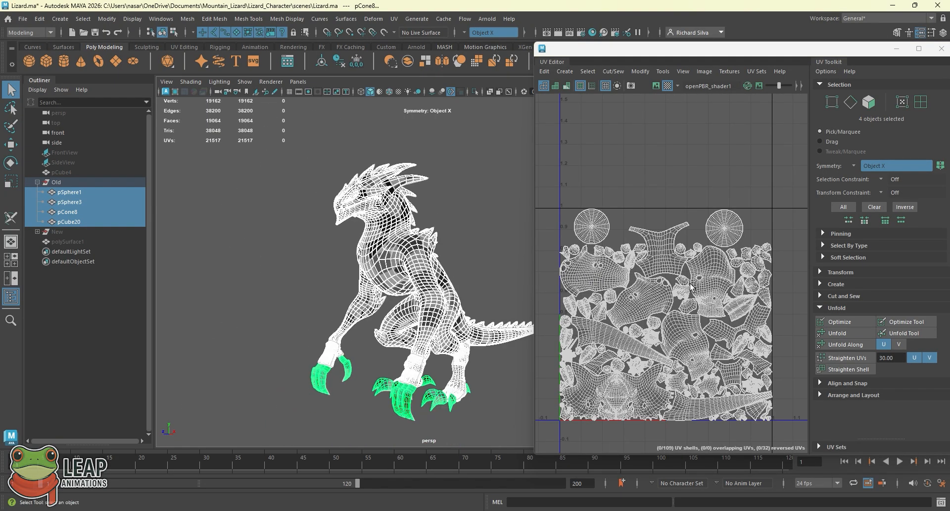
# Select every UV shell of the four meshes and try to repack them with Layout
pyautogui.keyDown('alt'); pyautogui.moveTo(690, 286); pyautogui.dragTo(696, 263, button='middle'); pyautogui.keyUp('alt')
pyautogui.moveTo(630, 186); pyautogui.dragTo(601, 173, button='right')
pyautogui.scroll(-2, 652, 181)
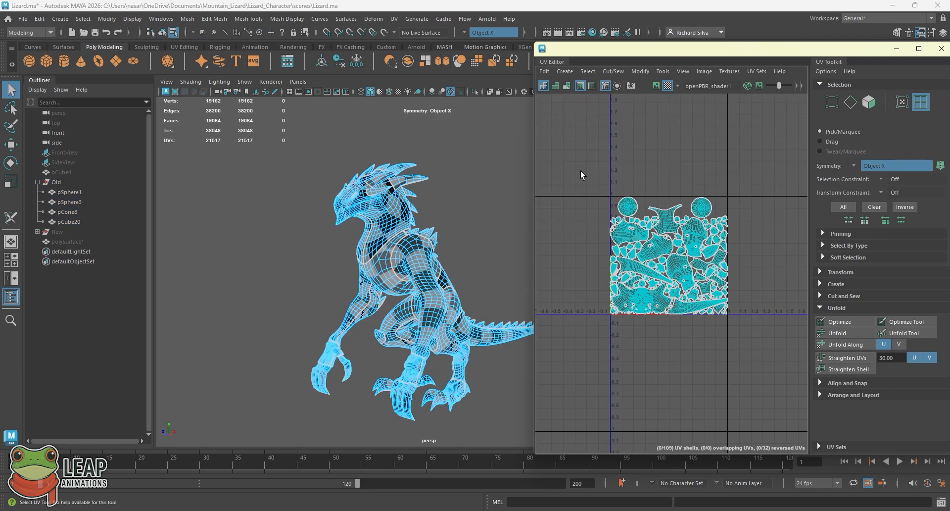
pyautogui.moveTo(580, 170); pyautogui.dragTo(792, 343)
pyautogui.click(642, 71)
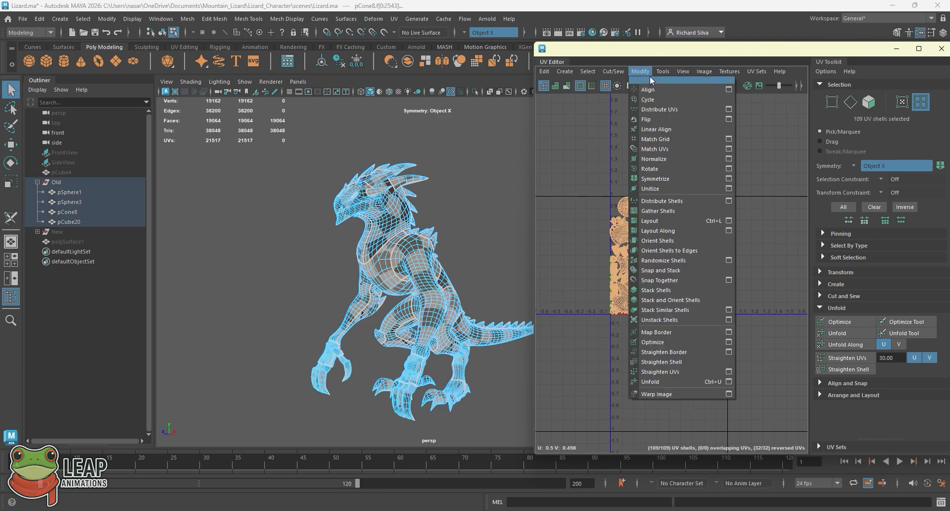
pyautogui.click(693, 222)
pyautogui.scroll(4, 767, 275)
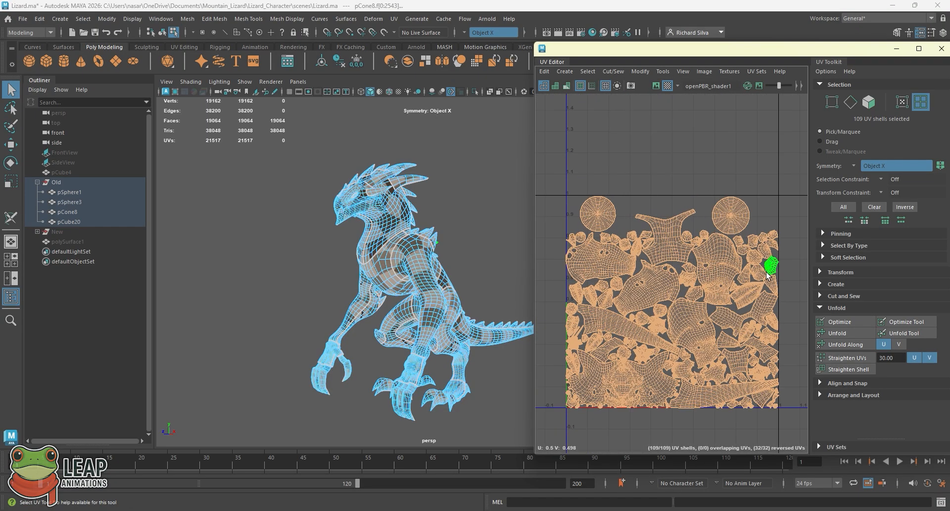
# Examine the checker pattern over the lizard's chest, arms, legs and back
pyautogui.keyDown('alt'); pyautogui.moveTo(465, 292); pyautogui.dragTo(685, 314, button='right'); pyautogui.keyUp('alt')
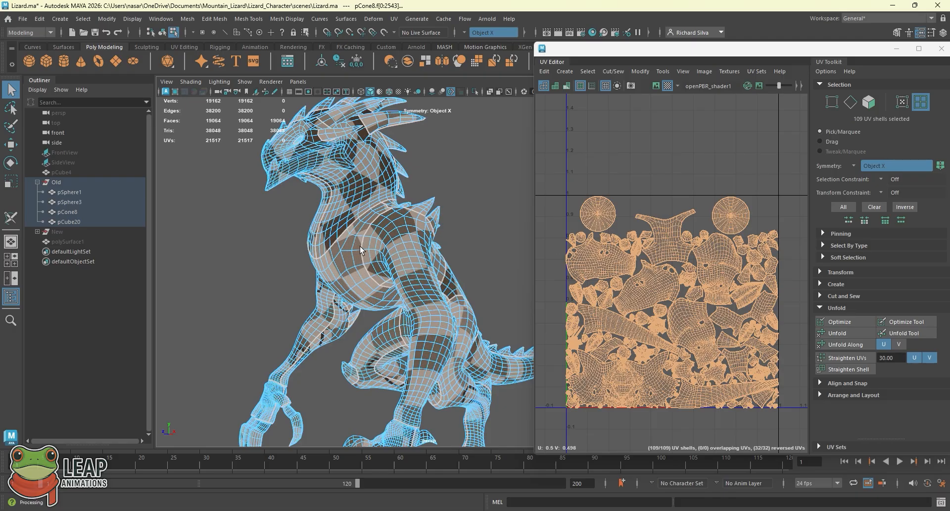
pyautogui.moveTo(360, 246)
pyautogui.keyDown('alt'); pyautogui.mouseDown()
pyautogui.moveTo(381, 237)
pyautogui.moveTo(337, 252)
pyautogui.moveTo(283, 246)
pyautogui.moveTo(349, 234)
pyautogui.mouseUp(); pyautogui.keyUp('alt')
pyautogui.keyDown('alt'); pyautogui.moveTo(349, 233); pyautogui.dragTo(309, 225, button='right'); pyautogui.keyUp('alt')
pyautogui.keyDown('alt'); pyautogui.moveTo(383, 241); pyautogui.dragTo(379, 241, button='right'); pyautogui.keyUp('alt')
pyautogui.keyDown('alt'); pyautogui.moveTo(380, 242); pyautogui.dragTo(367, 241); pyautogui.keyUp('alt')
pyautogui.keyDown('alt'); pyautogui.moveTo(366, 241); pyautogui.dragTo(465, 228, button='right'); pyautogui.keyUp('alt')
pyautogui.keyDown('alt'); pyautogui.moveTo(465, 229); pyautogui.dragTo(557, 240); pyautogui.keyUp('alt')
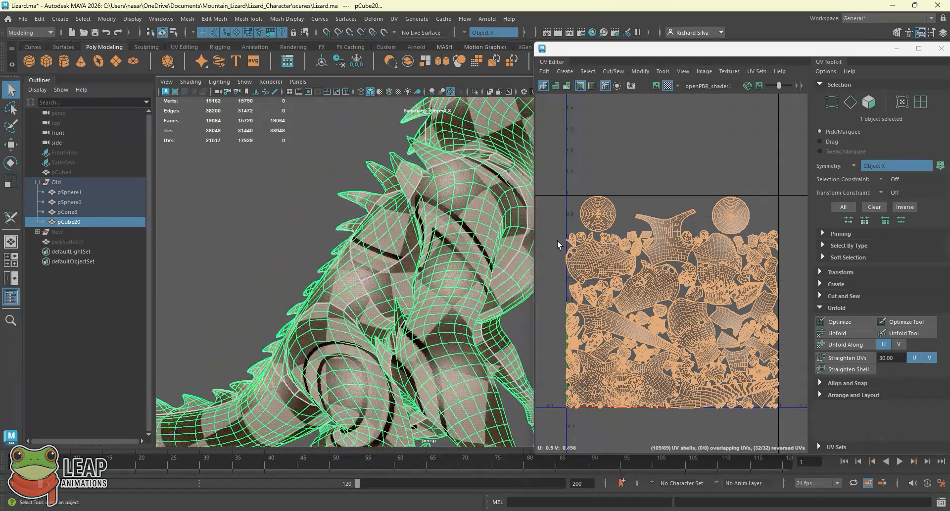
# Select only the body mesh and examine the checker pattern along the tail and its spikes
pyautogui.keyDown('alt'); pyautogui.moveTo(376, 248); pyautogui.dragTo(435, 257, button='middle'); pyautogui.keyUp('alt')
pyautogui.keyDown('alt'); pyautogui.moveTo(376, 267); pyautogui.dragTo(413, 243, button='middle'); pyautogui.keyUp('alt')
pyautogui.keyDown('alt'); pyautogui.moveTo(346, 282); pyautogui.dragTo(307, 304, button='right'); pyautogui.keyUp('alt')
pyautogui.click(404, 302)
pyautogui.keyDown('alt'); pyautogui.moveTo(307, 304); pyautogui.dragTo(288, 293); pyautogui.keyUp('alt')
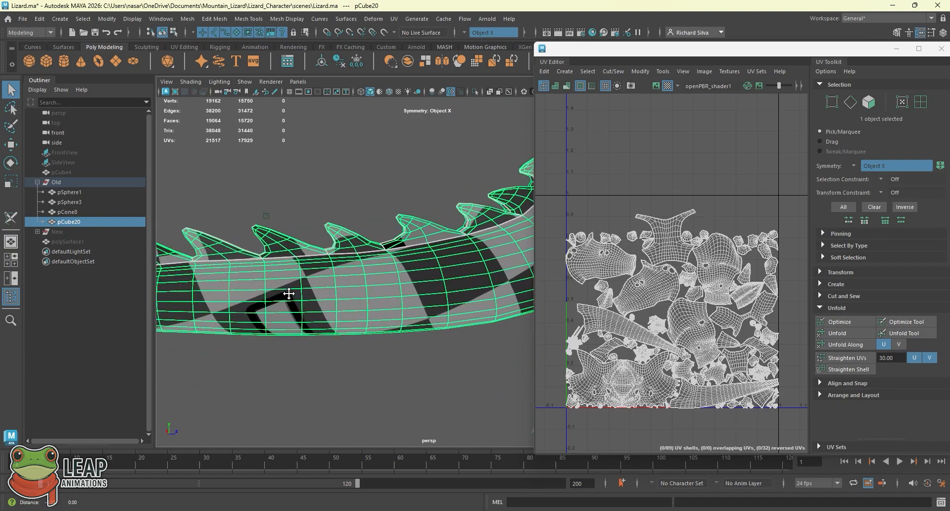
pyautogui.keyDown('alt'); pyautogui.moveTo(289, 293); pyautogui.dragTo(418, 278, button='middle'); pyautogui.keyUp('alt')
pyautogui.keyDown('alt'); pyautogui.moveTo(367, 274); pyautogui.dragTo(363, 282, button='right'); pyautogui.keyUp('alt')
pyautogui.keyDown('alt'); pyautogui.moveTo(363, 282); pyautogui.dragTo(509, 292, button='middle'); pyautogui.keyUp('alt')
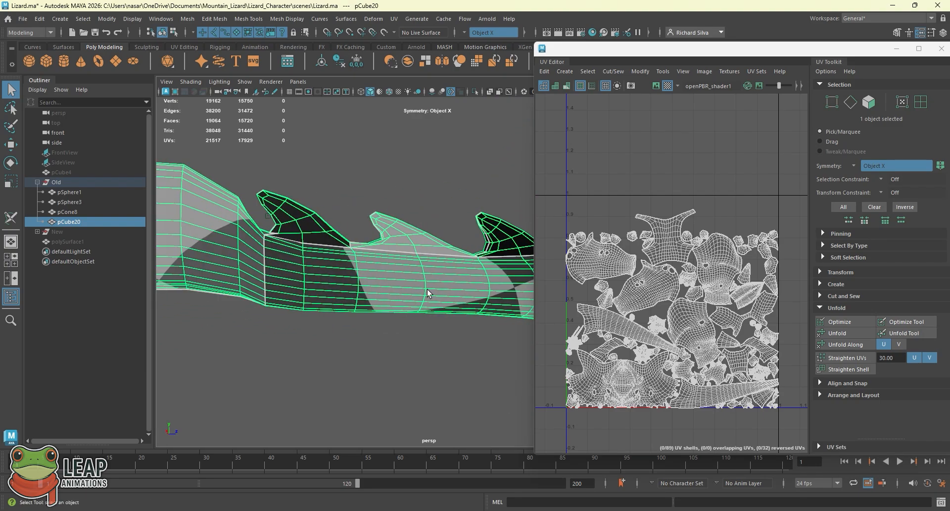
pyautogui.keyDown('alt'); pyautogui.moveTo(510, 292); pyautogui.dragTo(376, 279, button='right'); pyautogui.keyUp('alt')
pyautogui.keyDown('alt'); pyautogui.moveTo(293, 274); pyautogui.dragTo(386, 254, button='middle'); pyautogui.keyUp('alt')
pyautogui.keyDown('alt'); pyautogui.moveTo(386, 255); pyautogui.dragTo(326, 261, button='right'); pyautogui.keyUp('alt')
pyautogui.keyDown('alt'); pyautogui.moveTo(445, 260); pyautogui.dragTo(307, 282, button='middle'); pyautogui.keyUp('alt')
pyautogui.keyDown('alt'); pyautogui.moveTo(308, 282); pyautogui.dragTo(282, 282); pyautogui.keyUp('alt')
# Examine the legs, feet and claws, selecting the body mesh again to check its checker pattern
pyautogui.keyDown('alt'); pyautogui.moveTo(490, 257); pyautogui.dragTo(346, 257); pyautogui.keyUp('alt')
pyautogui.keyDown('alt'); pyautogui.moveTo(346, 258); pyautogui.dragTo(376, 267, button='right'); pyautogui.keyUp('alt')
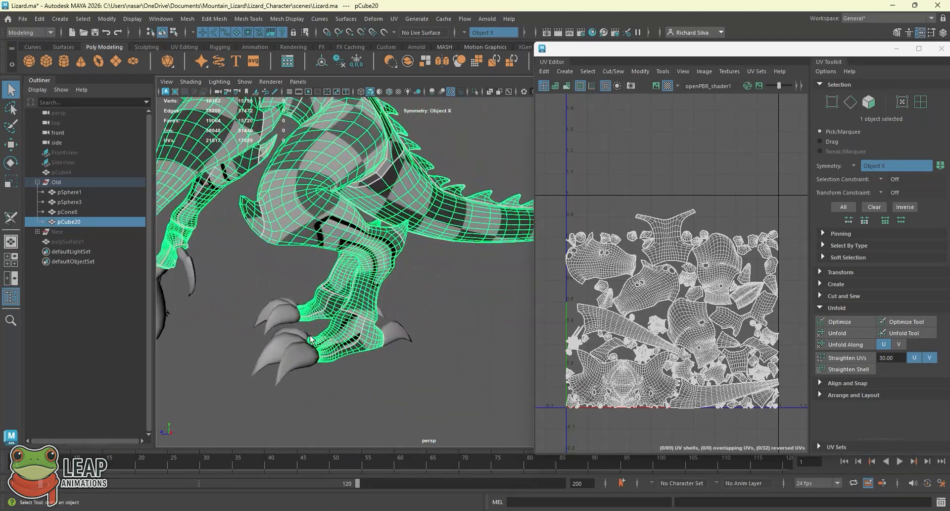
pyautogui.click(295, 364)
pyautogui.keyDown('alt'); pyautogui.moveTo(269, 257); pyautogui.dragTo(340, 312, button='middle'); pyautogui.keyUp('alt')
pyautogui.click(289, 209)
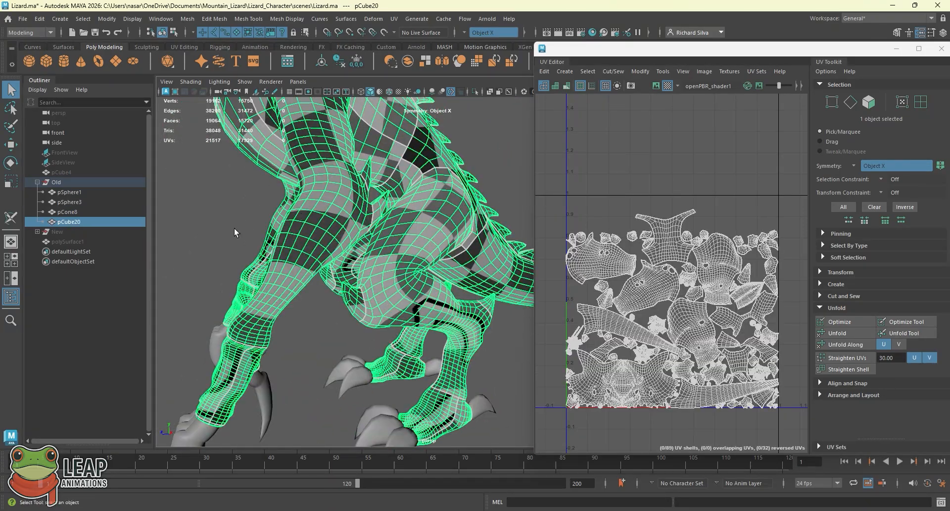
# Deselect all lizard meshes and save the Lizard.ma scene
pyautogui.click(231, 227)
pyautogui.keyDown('alt'); pyautogui.moveTo(218, 229); pyautogui.dragTo(331, 195); pyautogui.keyUp('alt')
pyautogui.keyDown('alt'); pyautogui.moveTo(330, 195); pyautogui.dragTo(333, 253, button='middle'); pyautogui.keyUp('alt')
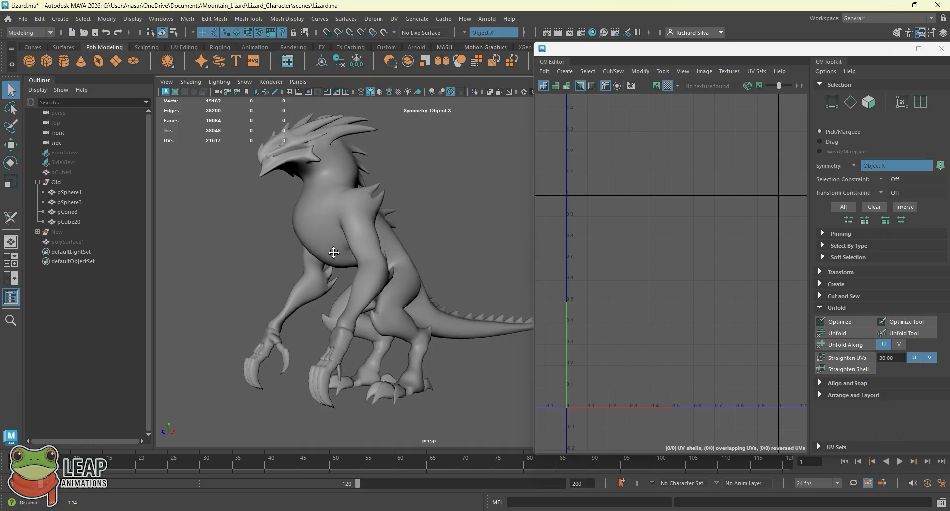
pyautogui.keyDown('alt'); pyautogui.moveTo(333, 252); pyautogui.dragTo(396, 278); pyautogui.keyUp('alt')
pyautogui.keyDown('alt'); pyautogui.moveTo(395, 278); pyautogui.dragTo(372, 278, button='right'); pyautogui.keyUp('alt')
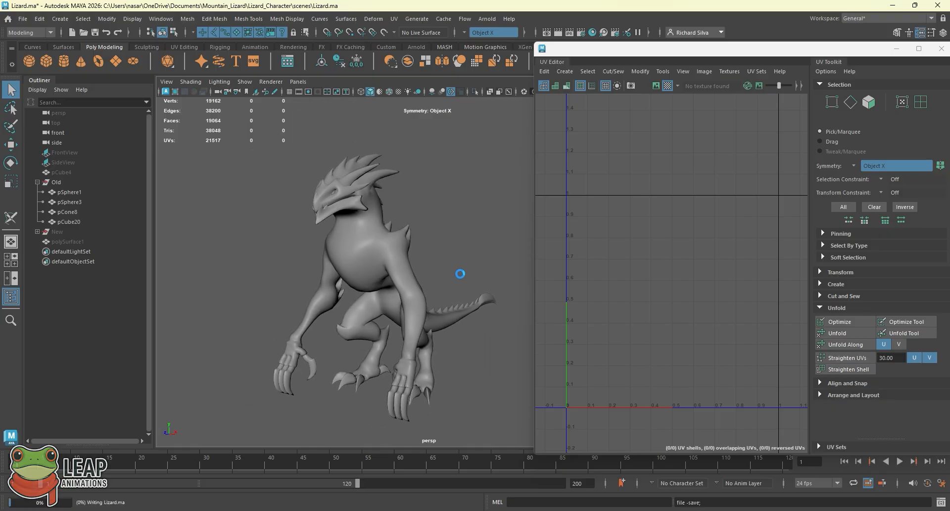
pyautogui.keyDown('alt'); pyautogui.moveTo(470, 251); pyautogui.dragTo(446, 250); pyautogui.keyUp('alt')
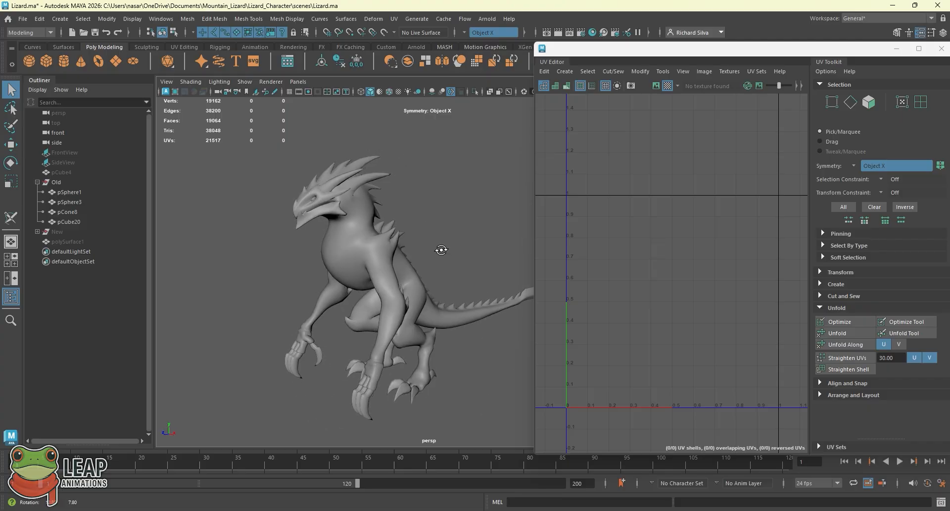
pyautogui.keyDown('alt'); pyautogui.moveTo(443, 250); pyautogui.dragTo(506, 256, button='right'); pyautogui.keyUp('alt')
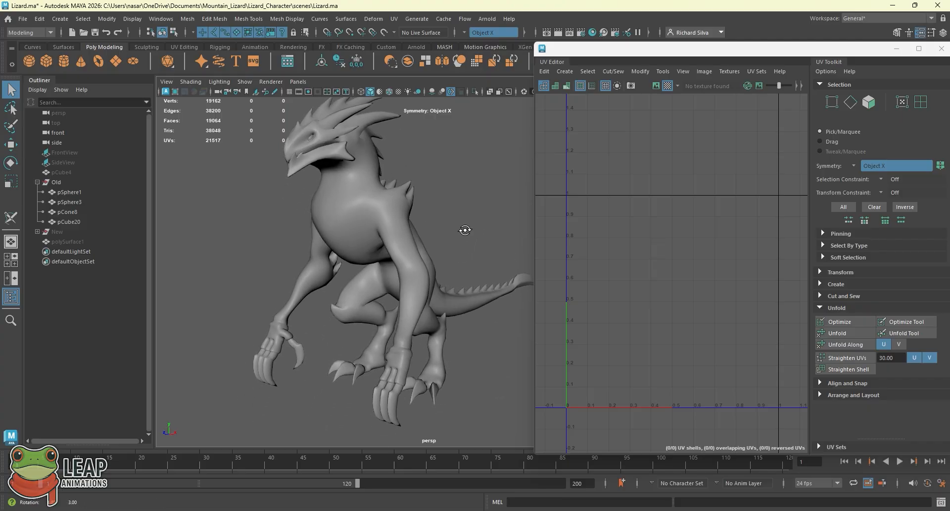
pyautogui.hotkey('ctrl', 's')
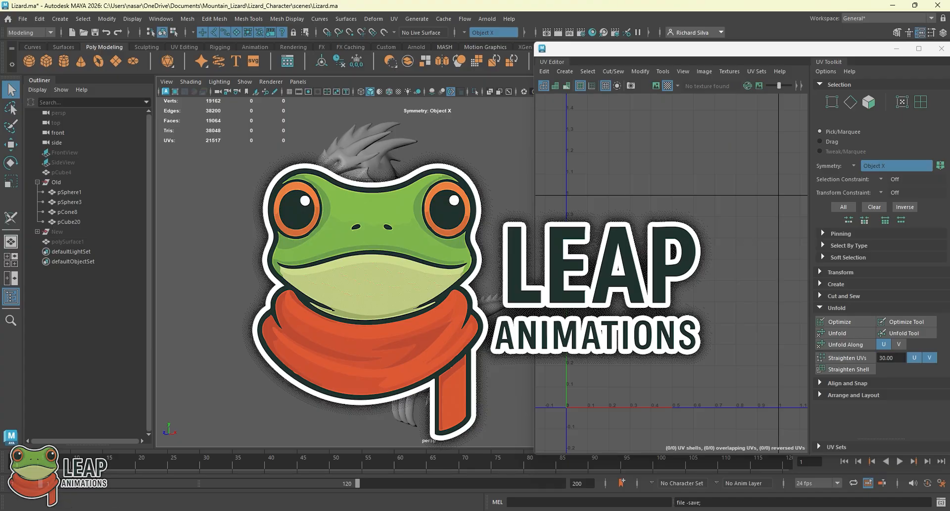